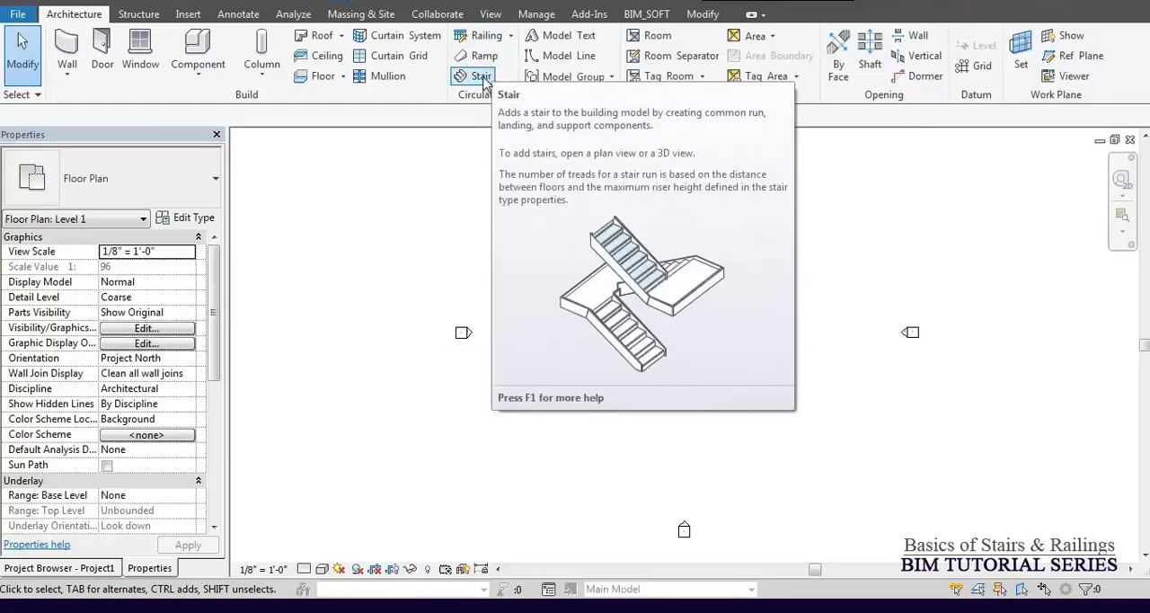
Start a new stair using the Cast-In-Place Monolithic Stair type with the location line set to Run: Center.
left_click(483, 78)
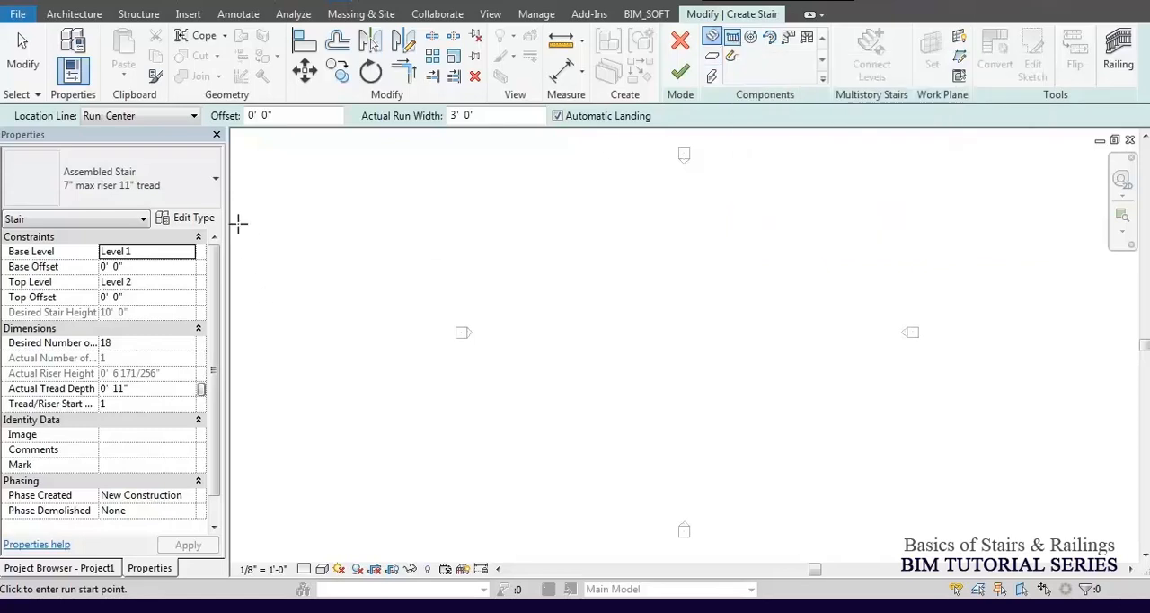
left_click(174, 184)
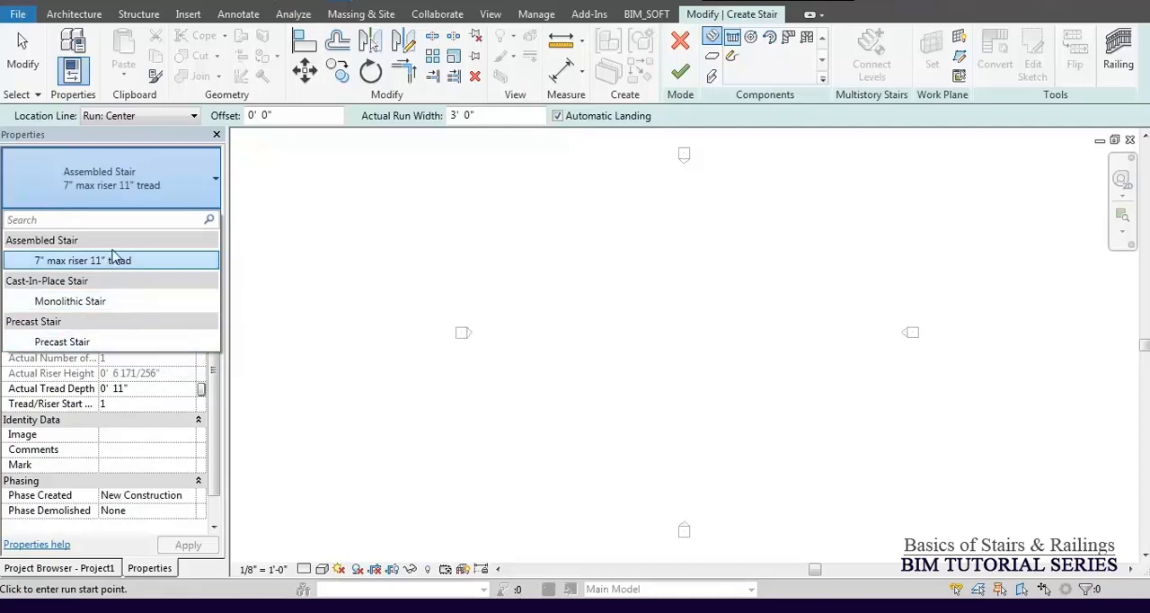
left_click(116, 302)
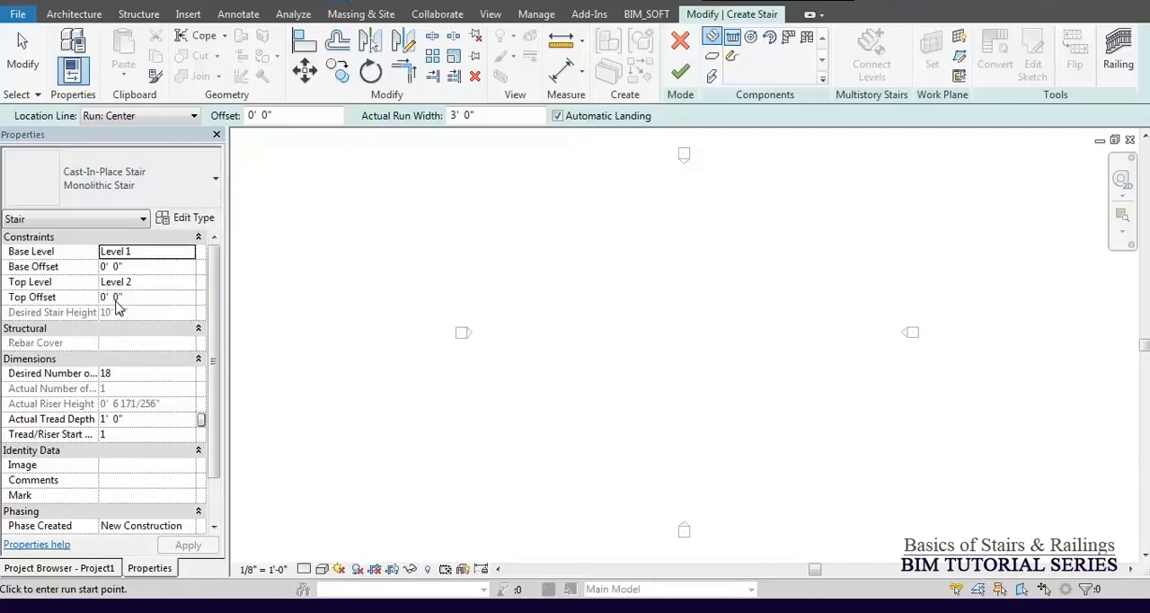
left_click(148, 117)
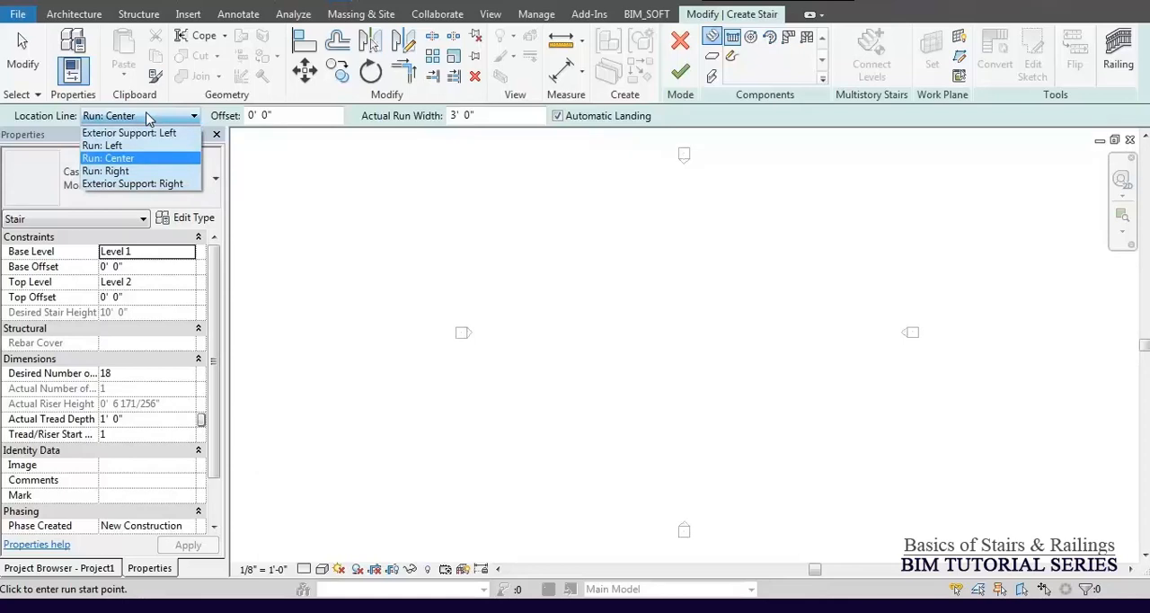
left_click(135, 160)
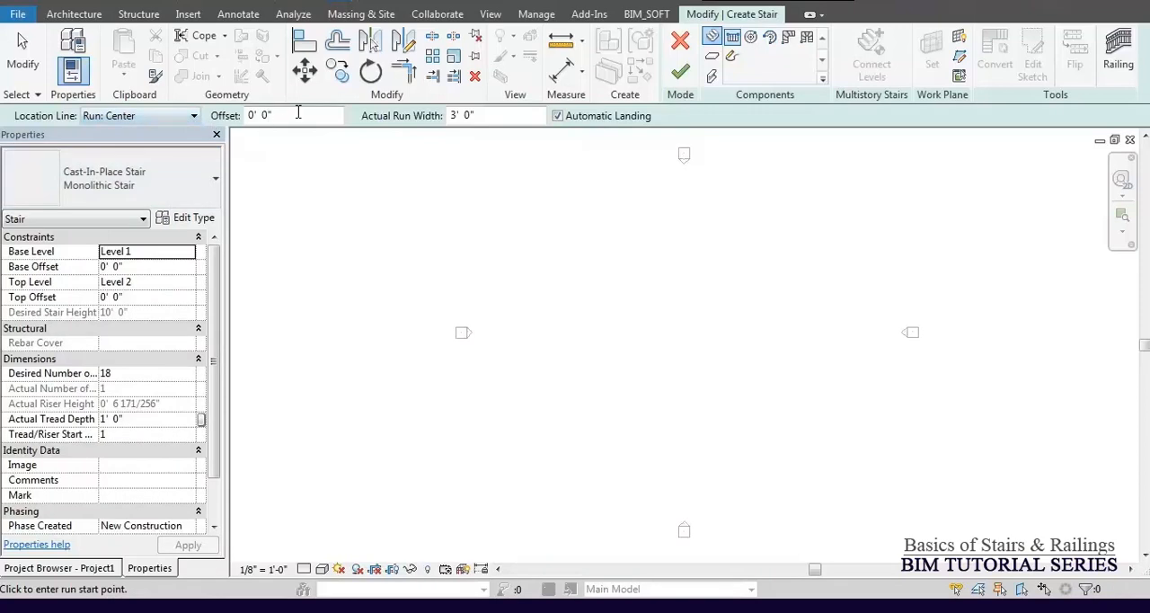
Examine the stair's offset and actual run width settings and the project's list of floor plan levels.
double_click(269, 114)
left_click_drag(282, 117, 210, 121)
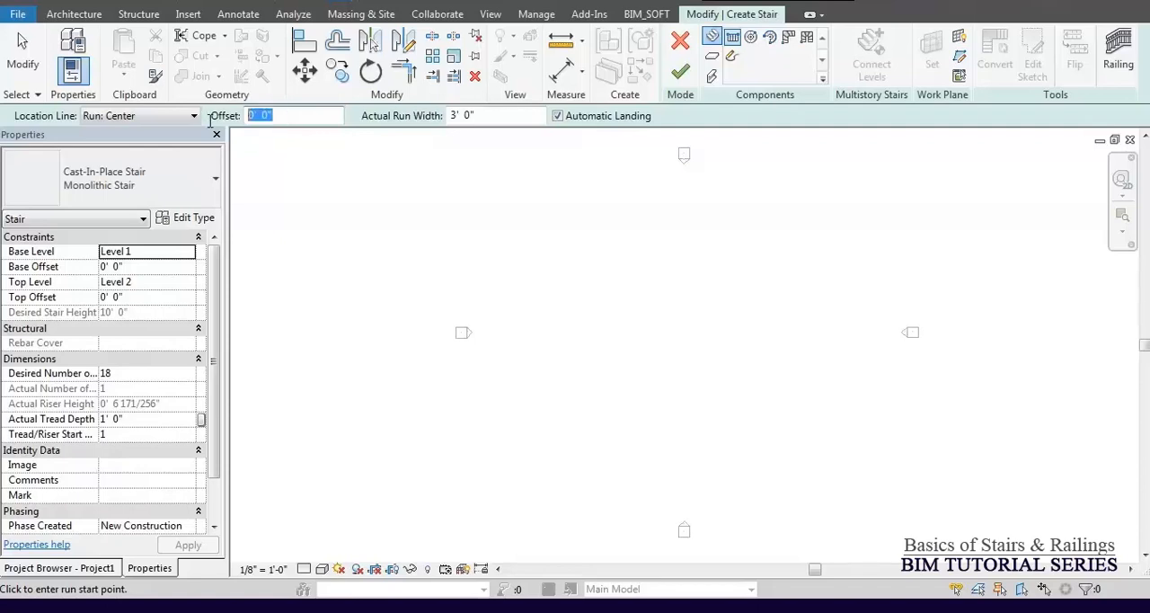
left_click(285, 115)
left_click_drag(491, 115, 442, 115)
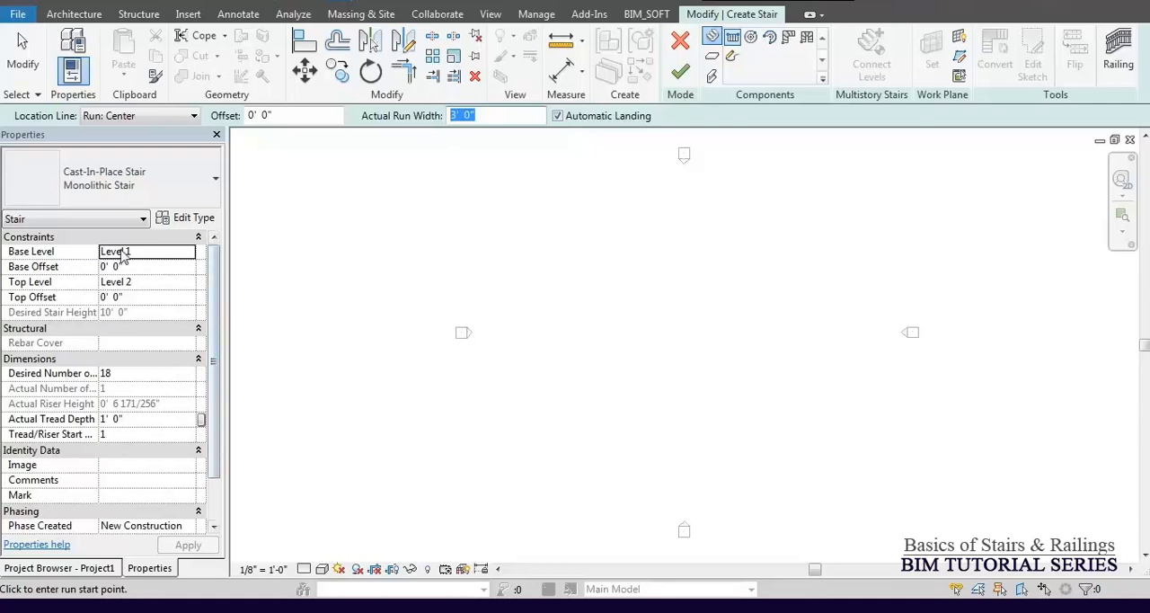
left_click(86, 576)
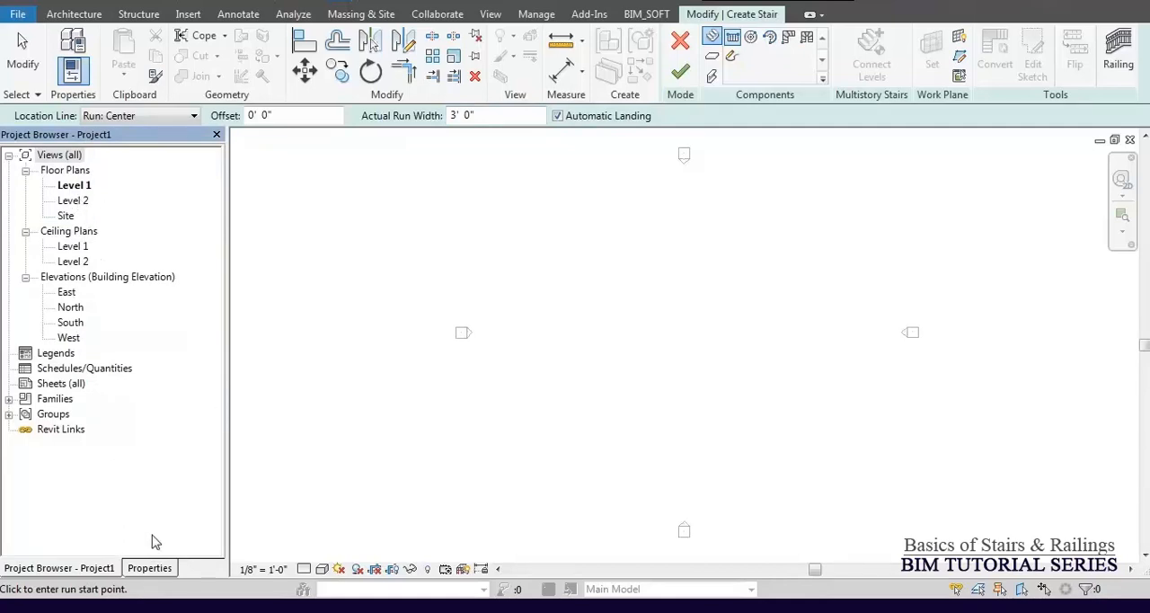
left_click(149, 571)
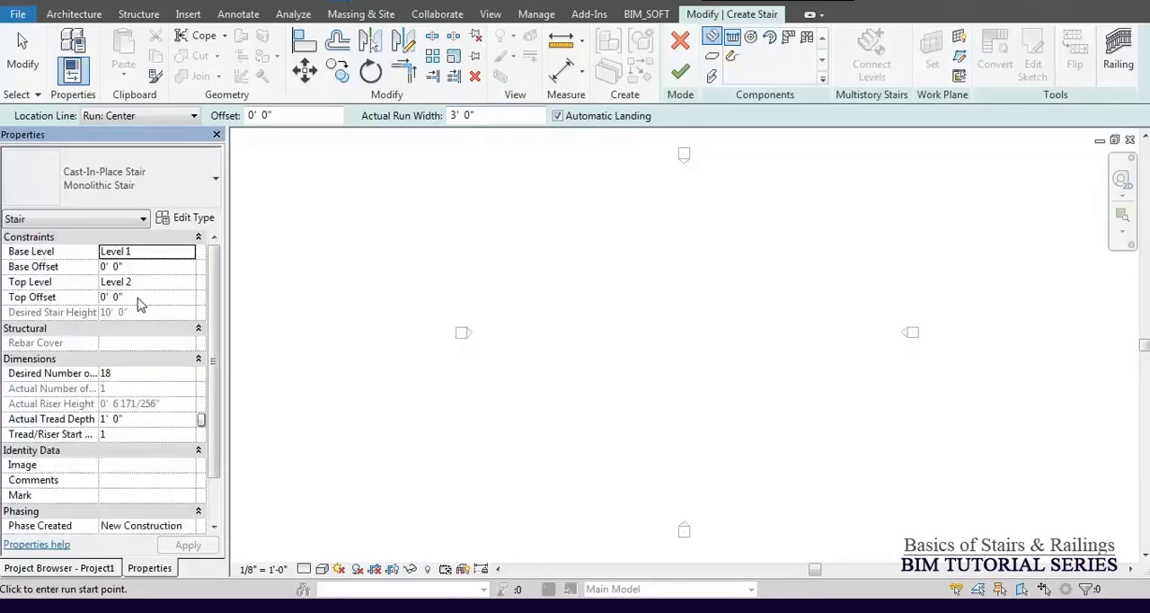
left_click(94, 569)
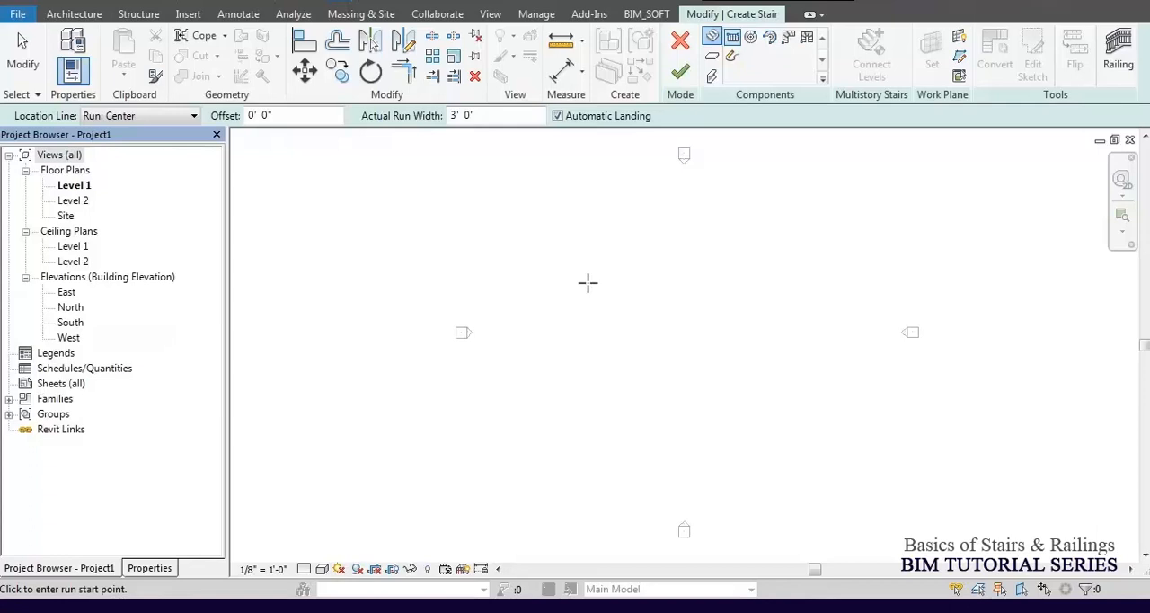
left_click(154, 574)
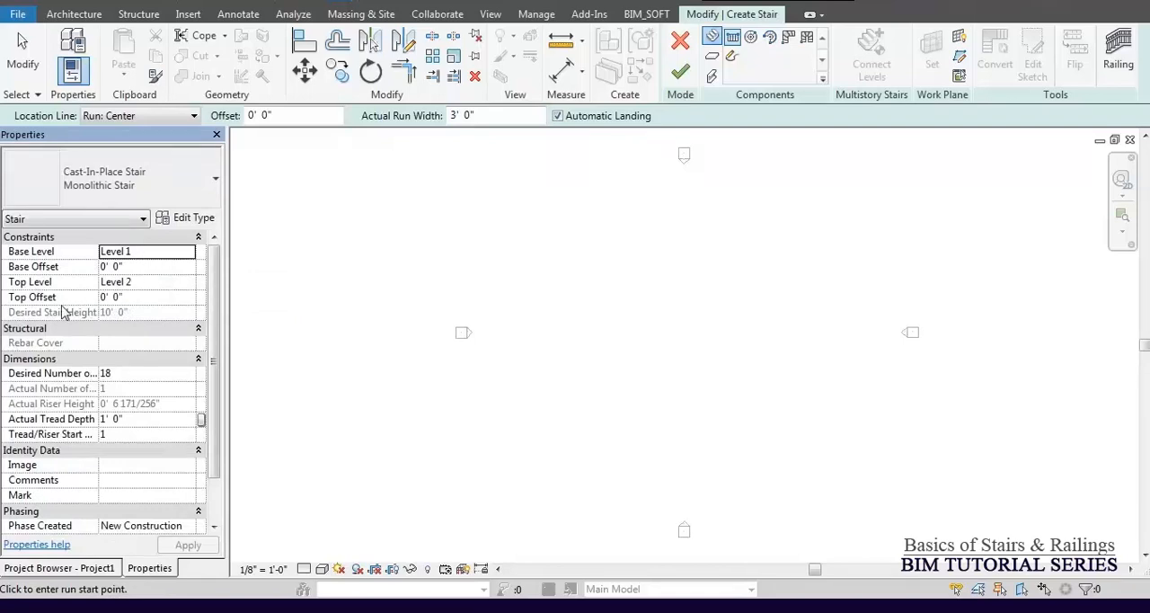
Try None as the stair's top level to unlock the desired stair height, and restore Level 2.
left_click(189, 283)
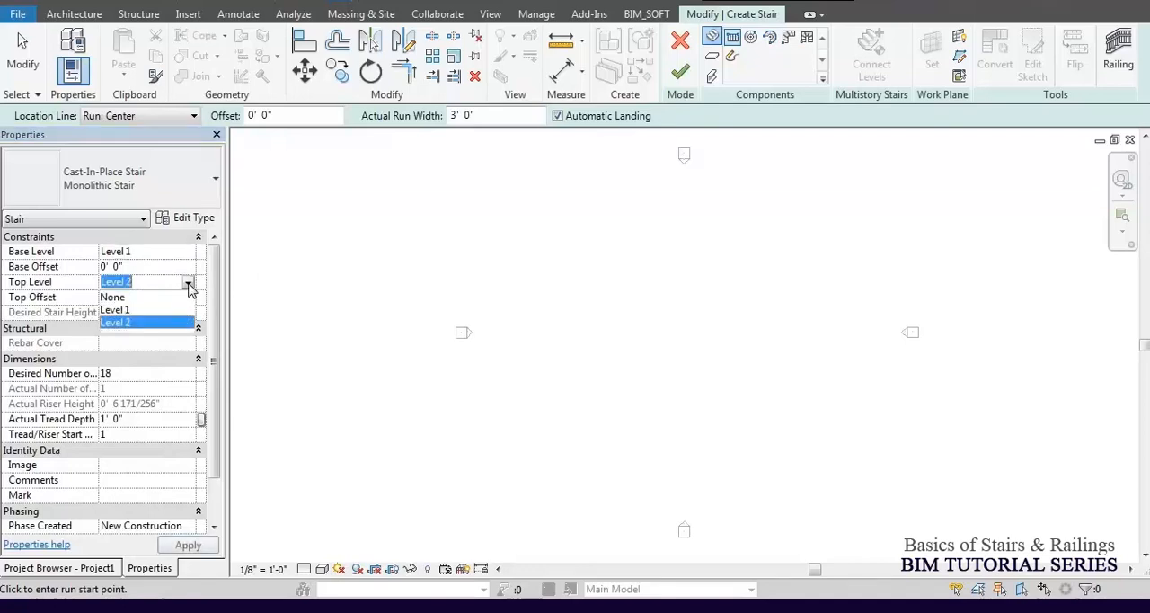
left_click(123, 299)
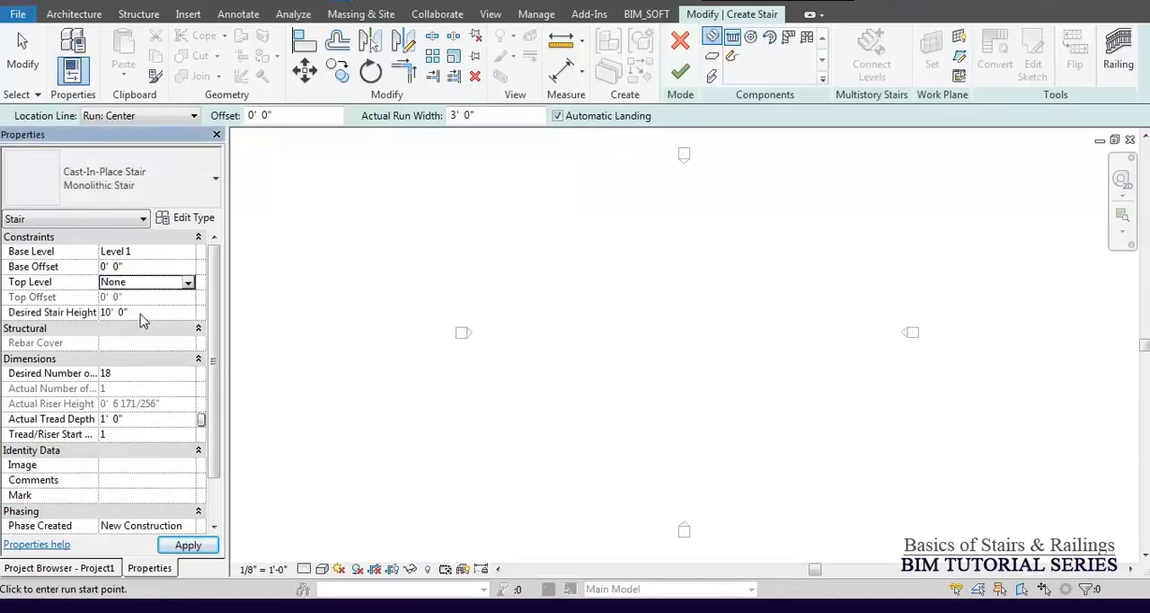
left_click(141, 312)
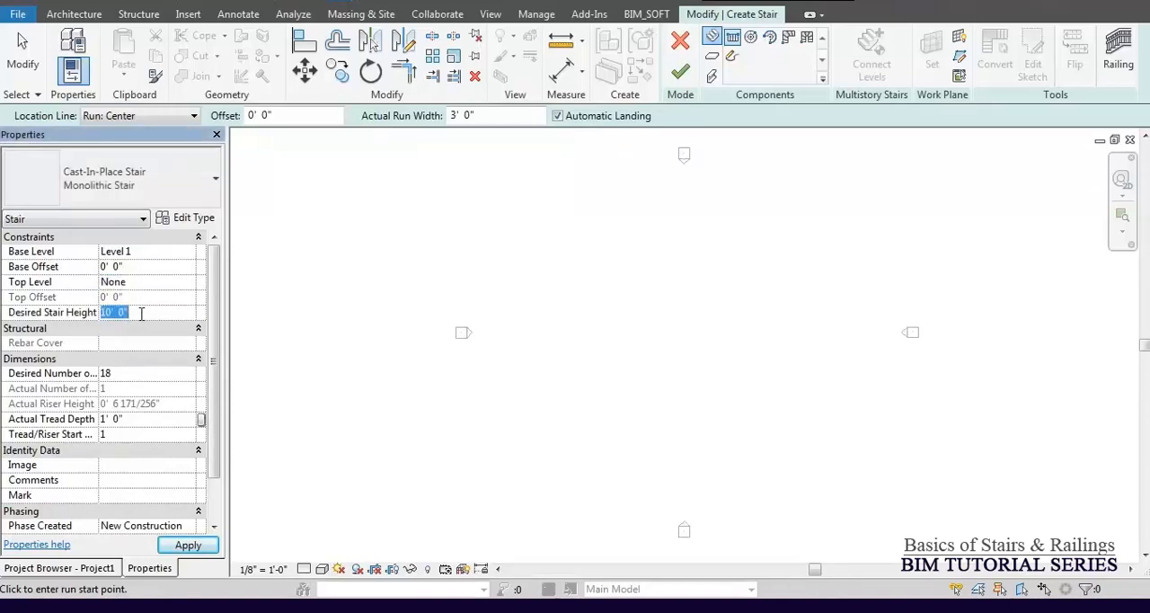
left_click(190, 283)
left_click(124, 324)
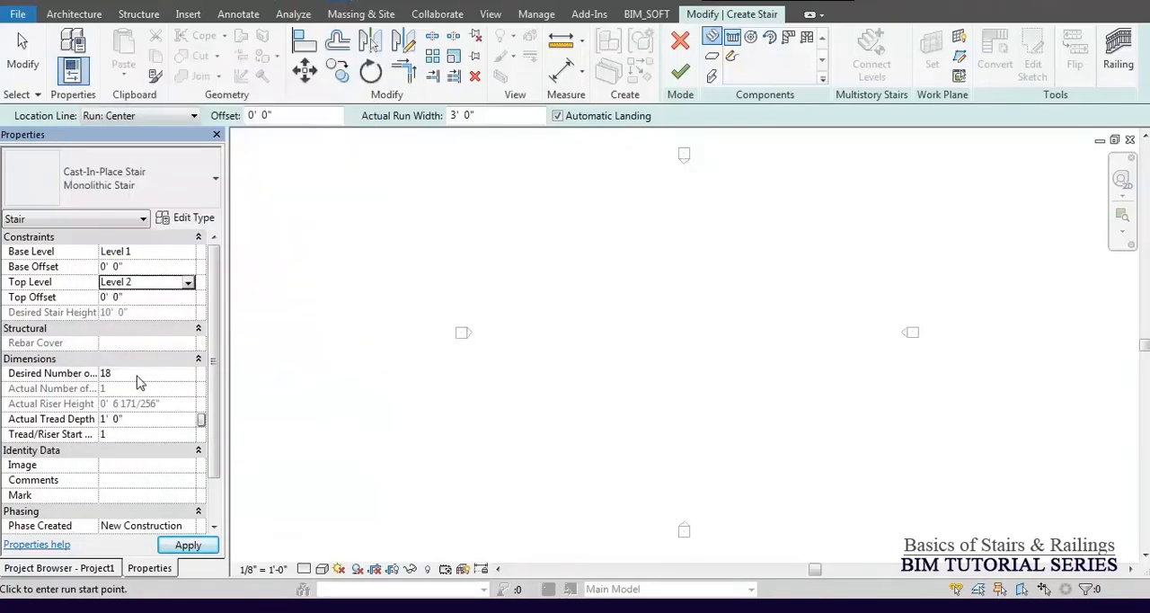
left_click(180, 545)
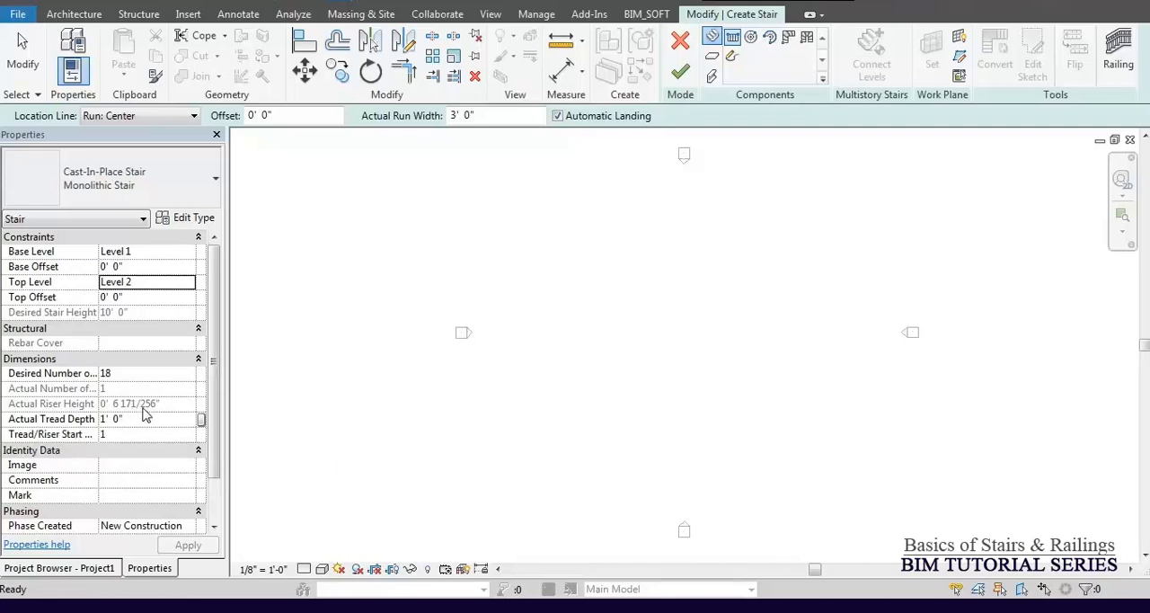
Draw a straight horizontal stair run containing all 18 risers in the Level 1 plan and finish the stair.
left_click(553, 285)
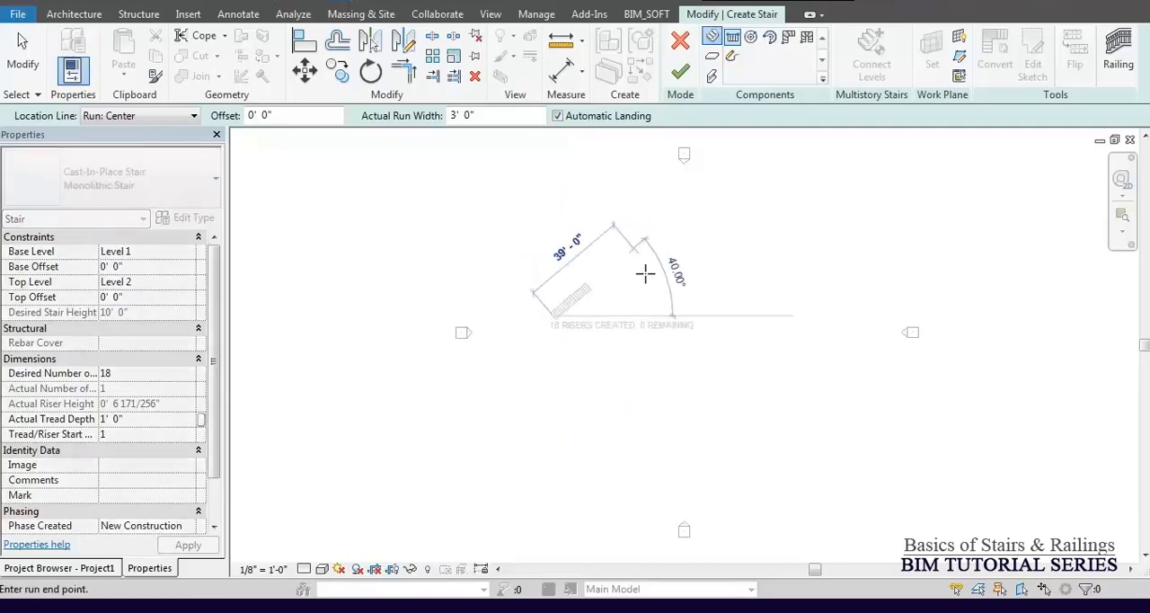
scroll(566, 291, "up", 2)
scroll(611, 325, "up", 2)
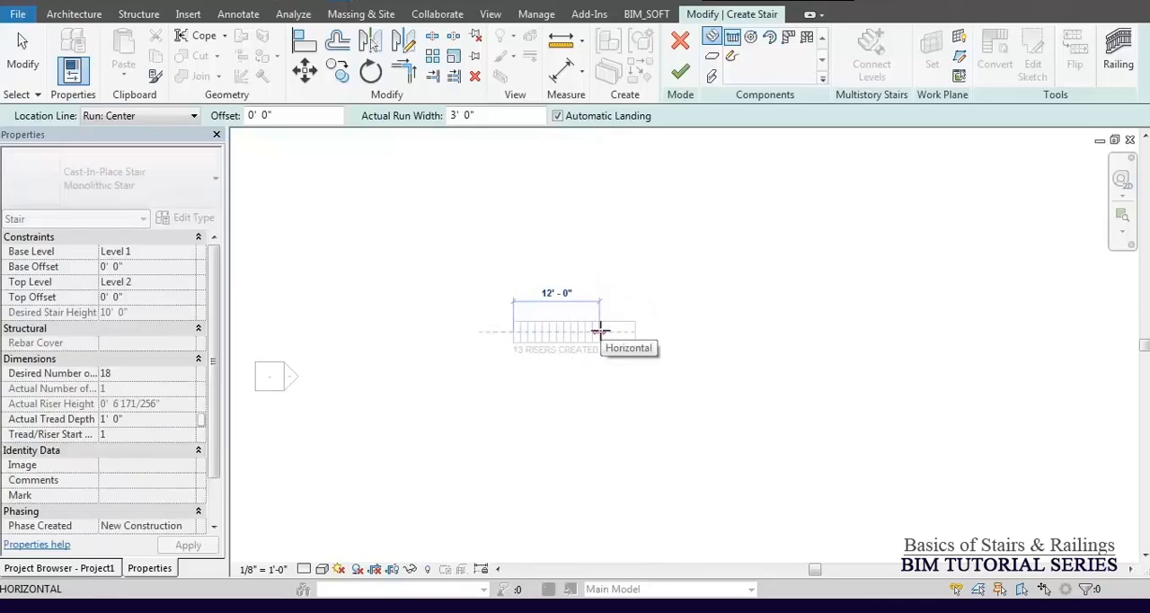
scroll(601, 332, "up", 2)
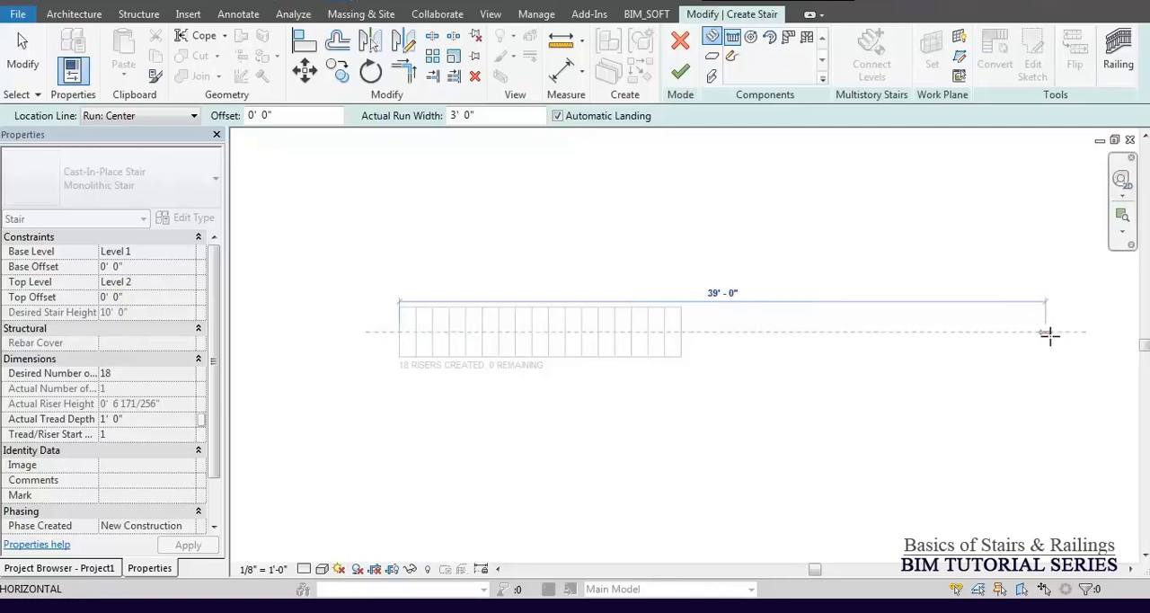
left_click(868, 332)
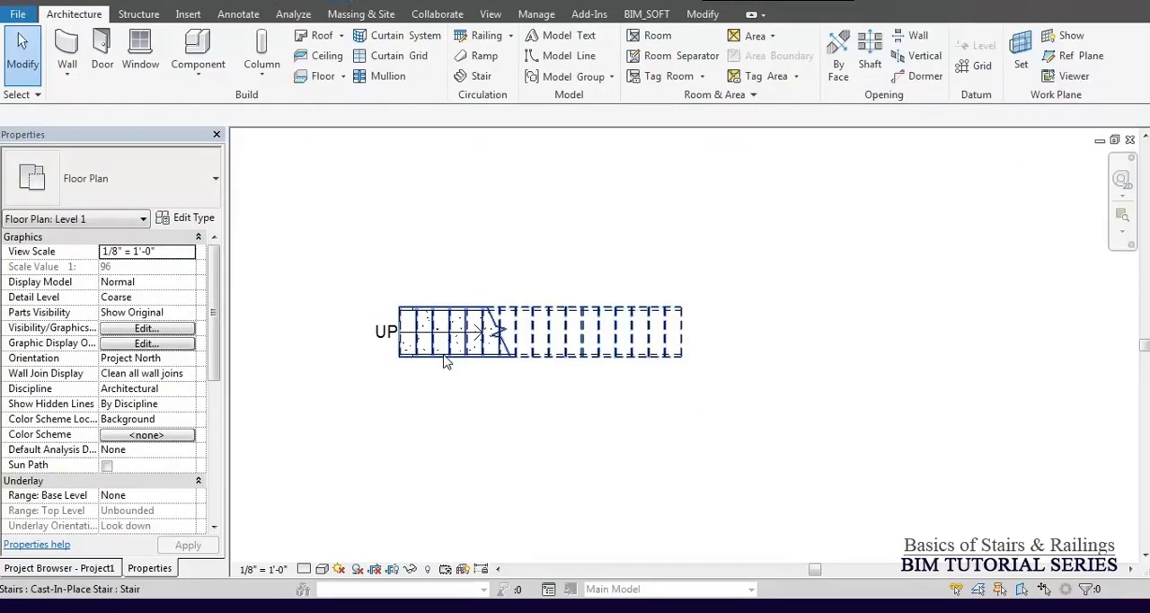
Inspect the finished stair in the 3D view and check the properties of the stair and its railing.
left_click(290, 3)
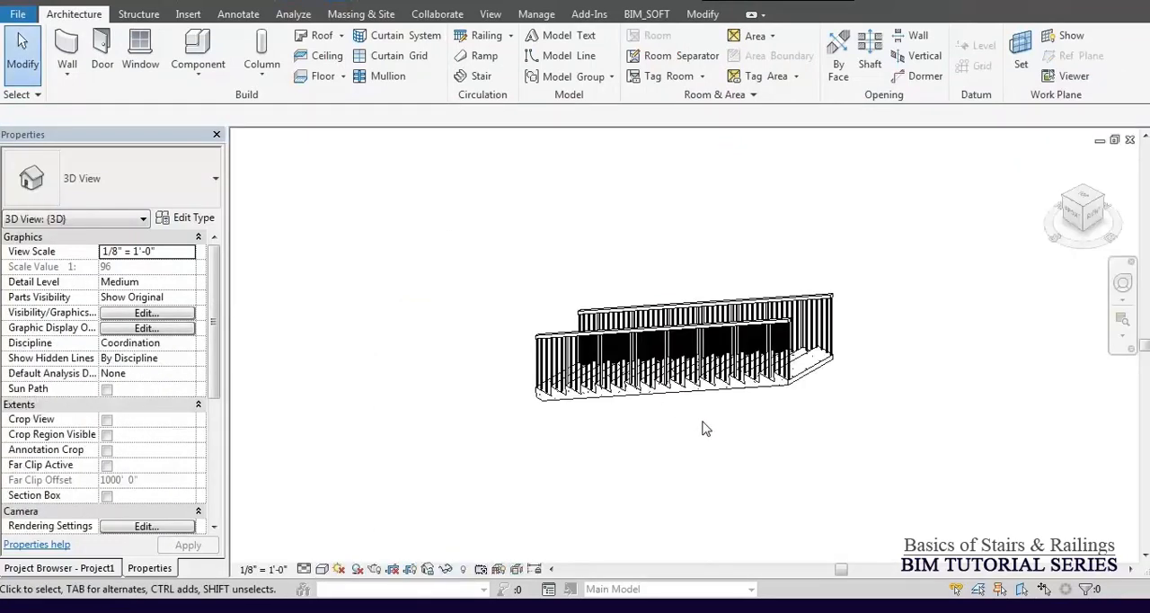
middle_click_drag(581, 399, 894, 325, "shift")
middle_click_drag(734, 387, 797, 437, "shift")
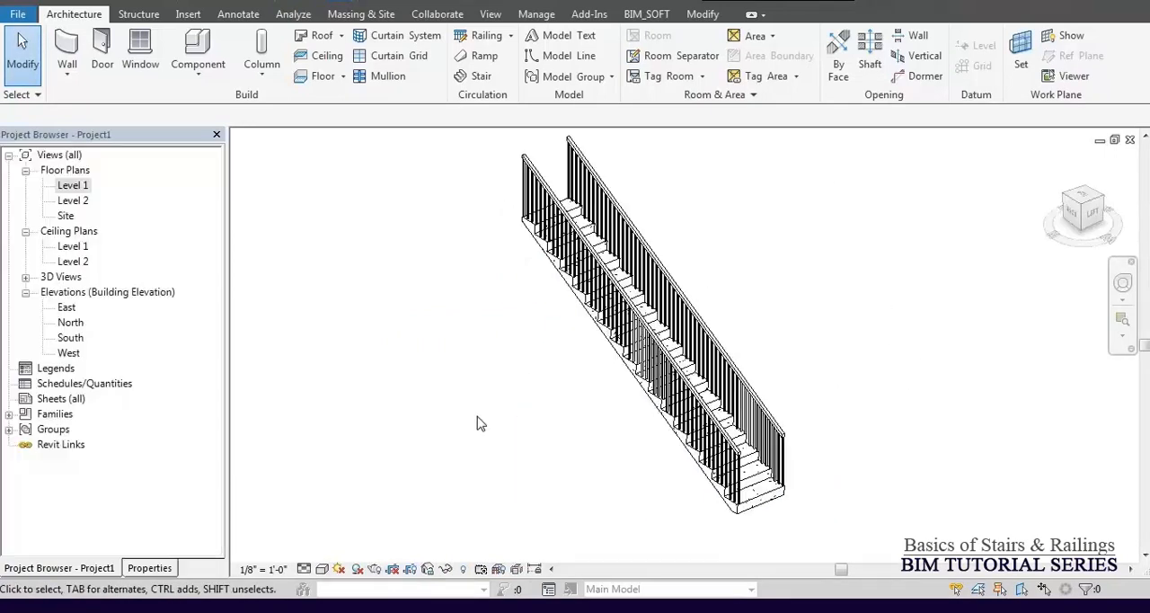
left_click(773, 504)
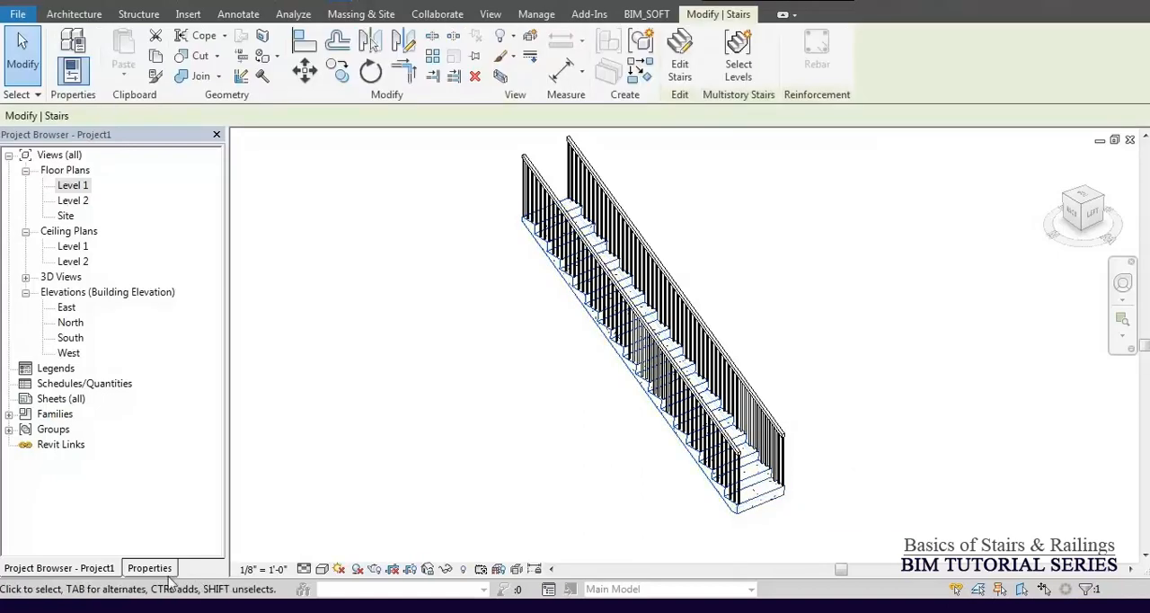
left_click(150, 568)
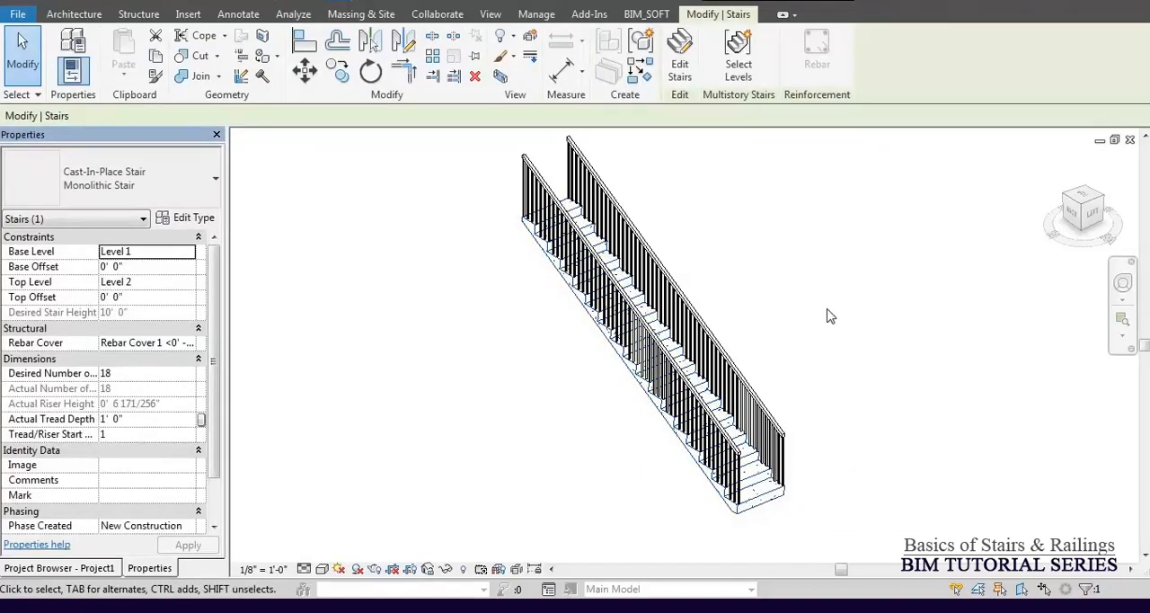
left_click(675, 255)
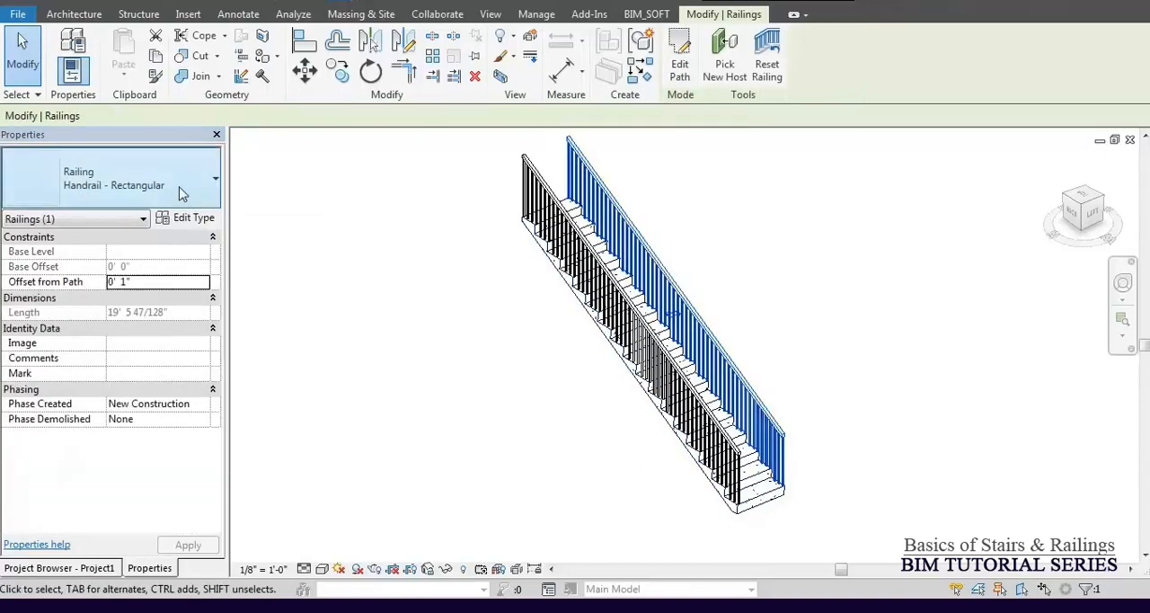
left_click(714, 269)
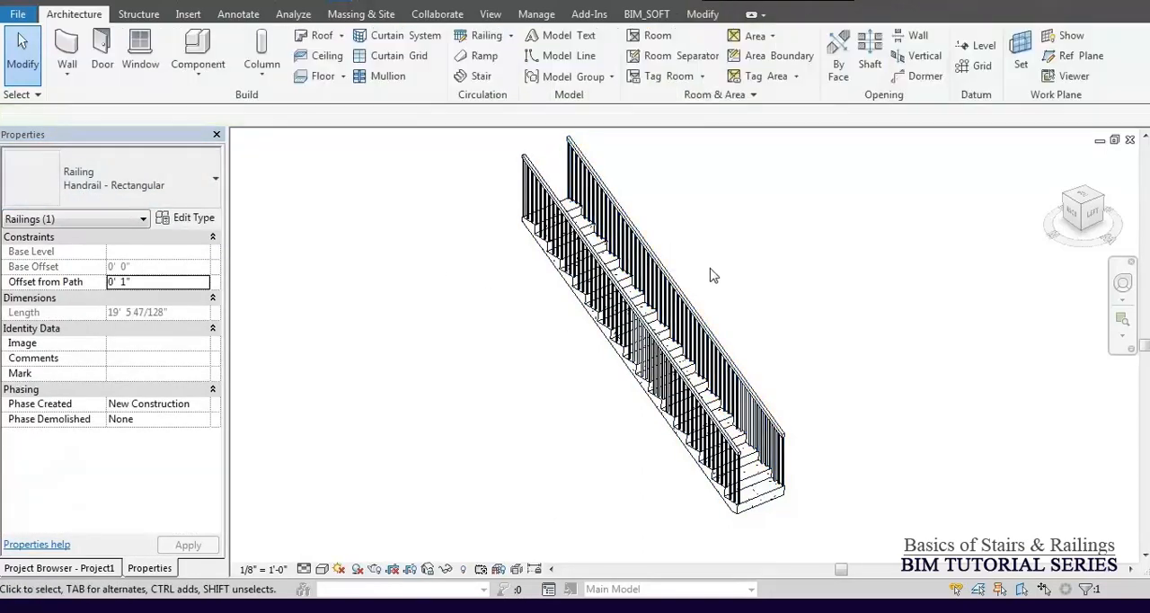
Put the existing stair into edit mode and show it in the Level 1 floor plan.
left_click(760, 485)
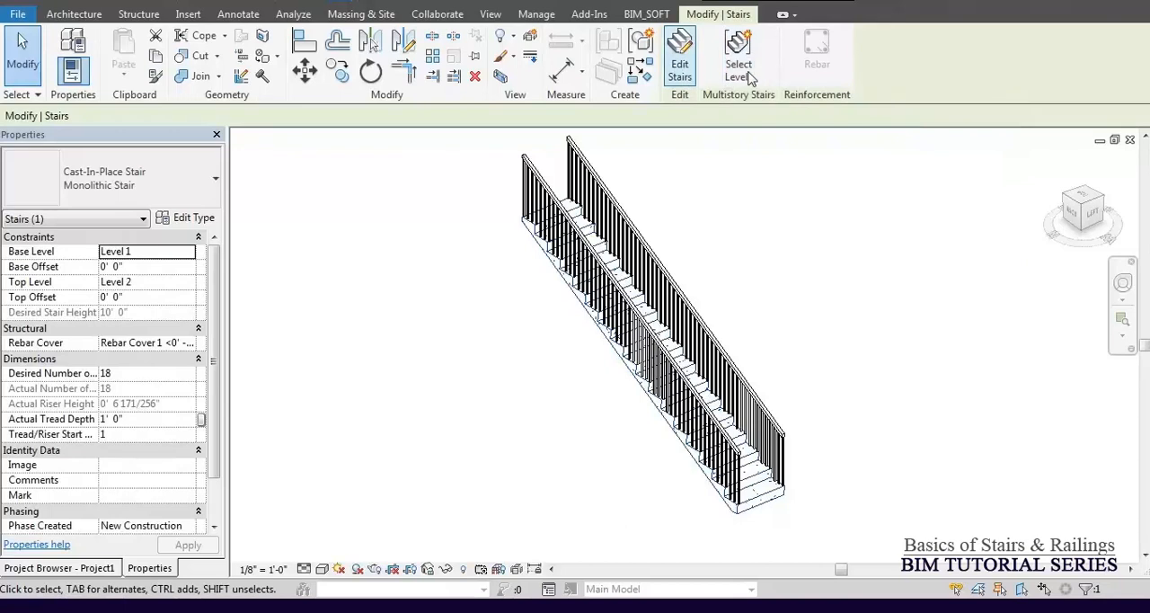
left_click(680, 59)
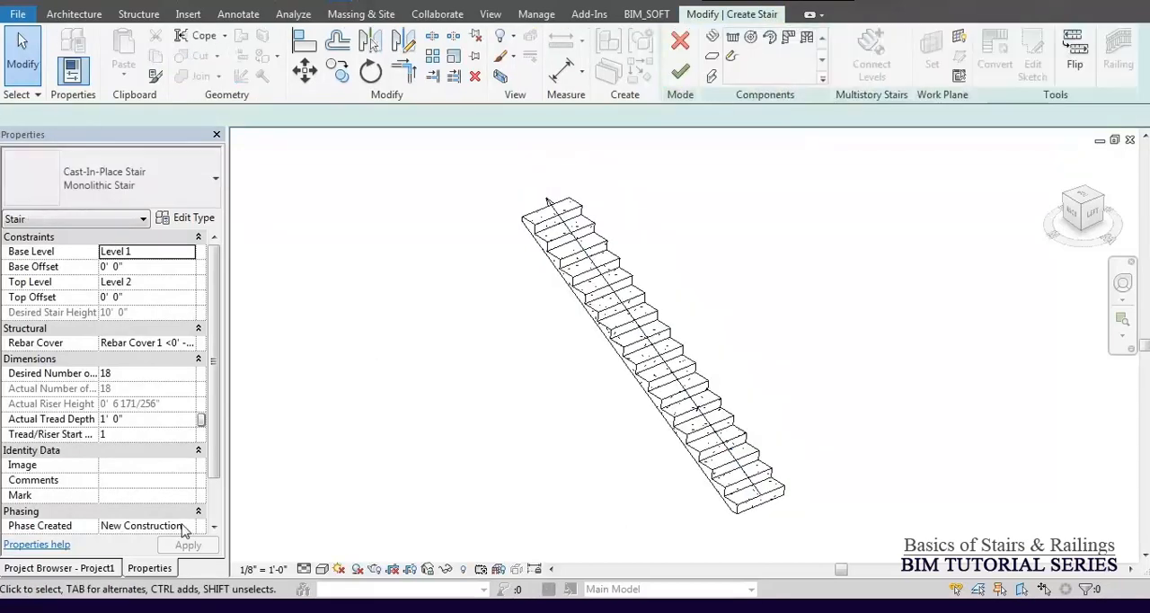
left_click(83, 570)
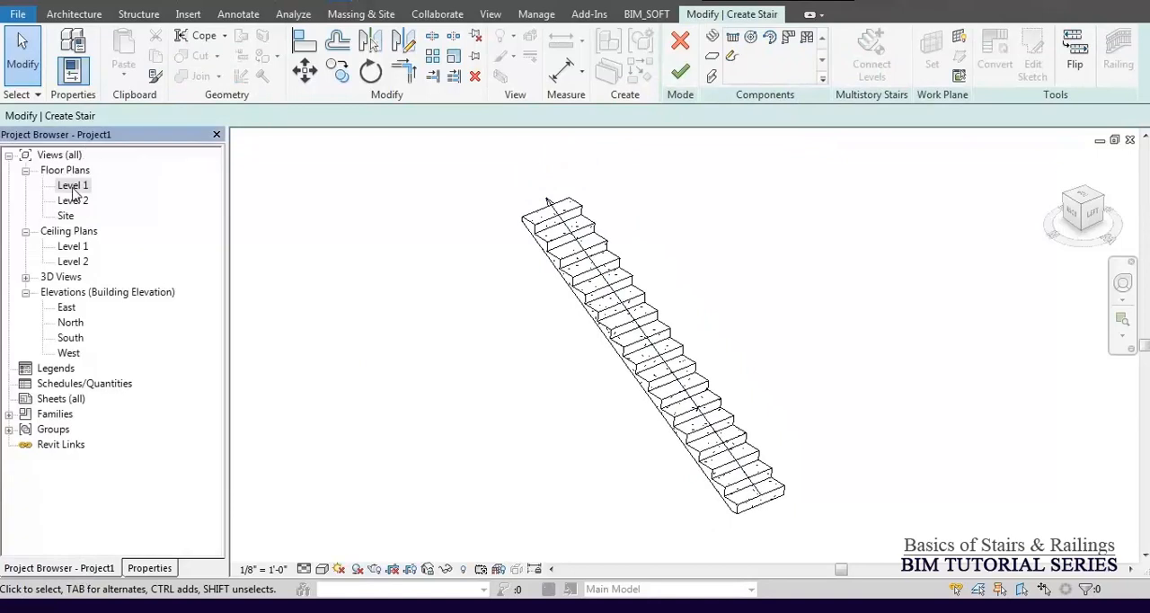
double_click(74, 187)
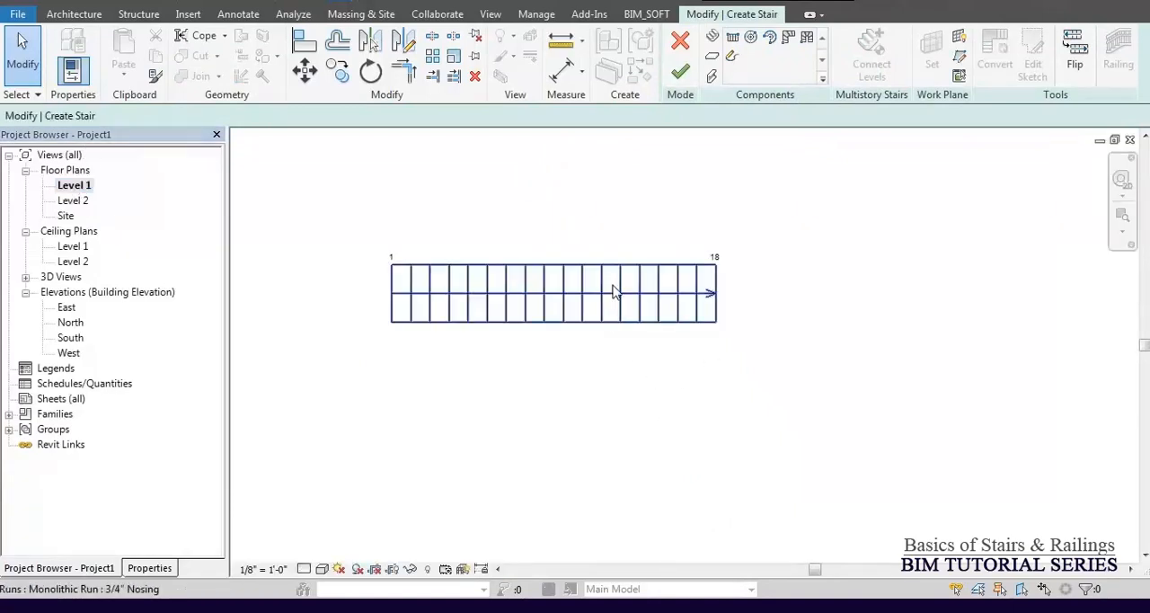
Shorten the stair run to 12'-0" so that it contains 13 risers.
left_click(614, 275)
left_click_drag(719, 300, 620, 293)
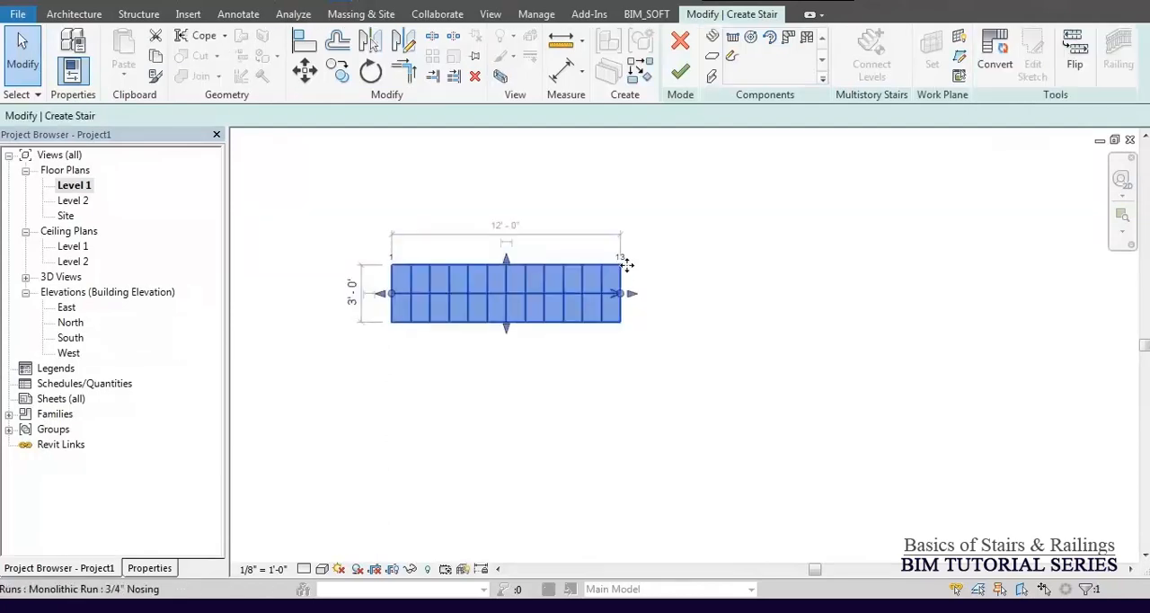
scroll(625, 266, "up", 4)
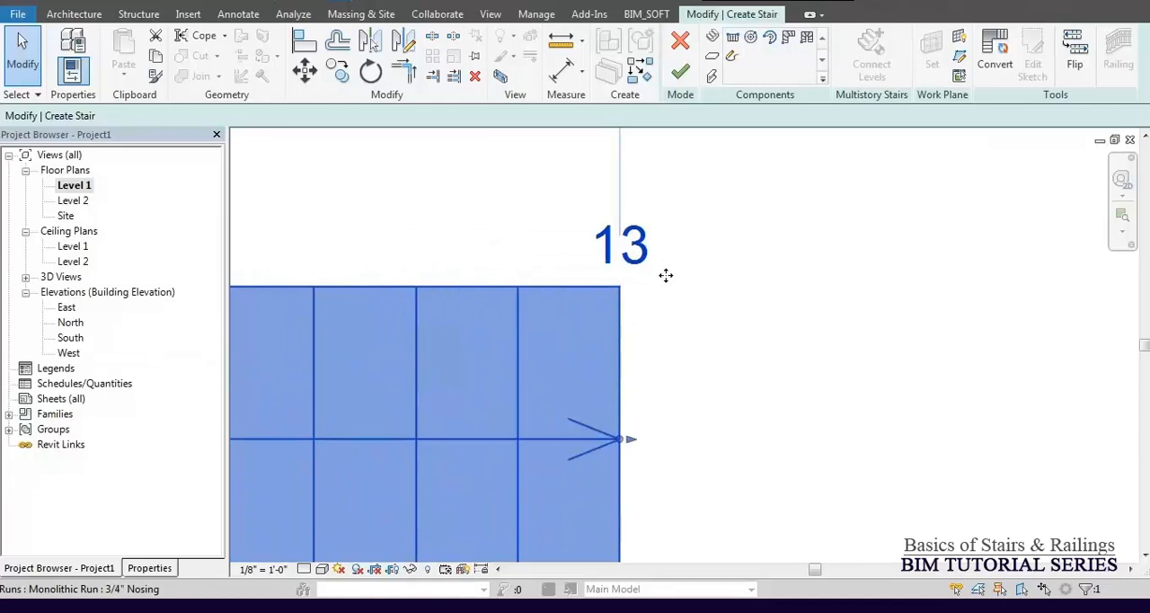
Extend the upper end of the stair run to 34'-0", 17 risers beyond the desired 18, and finish the stair.
scroll(644, 261, "down", 2)
left_click_drag(668, 366, 1007, 371)
scroll(662, 375, "down", 2)
scroll(504, 329, "down", 2)
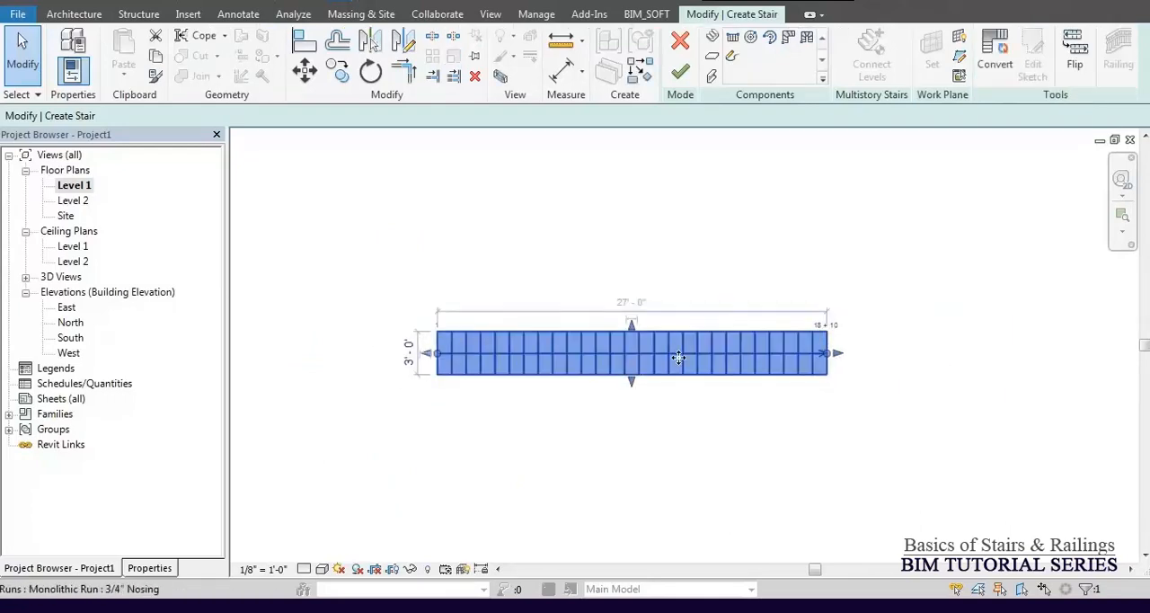
left_click_drag(833, 354, 926, 357)
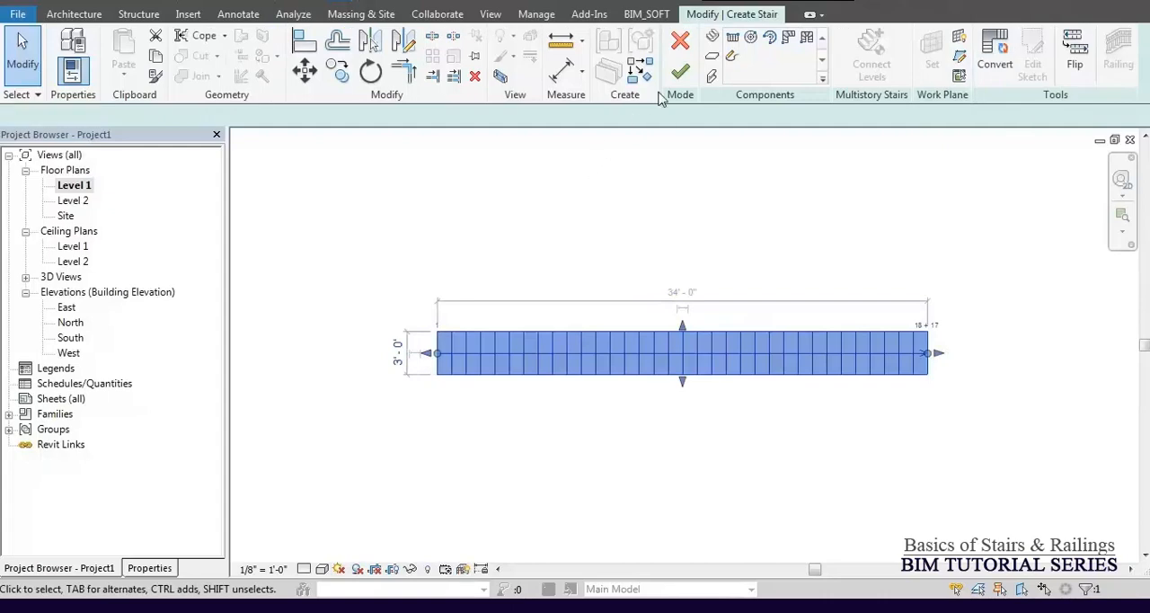
left_click(679, 79)
left_click(678, 79)
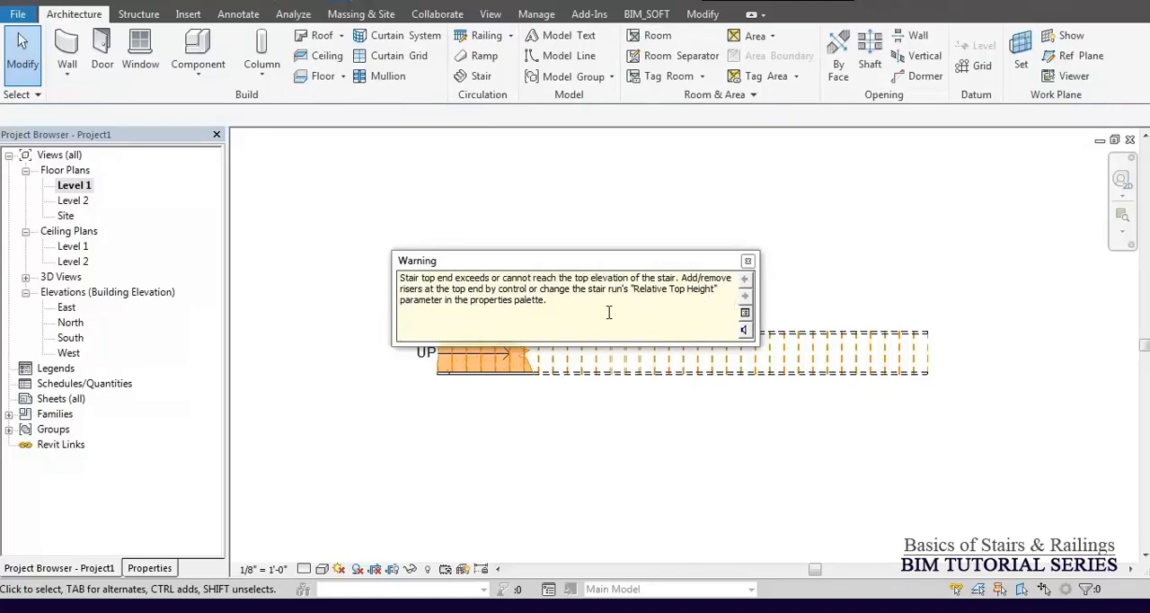
Examine the over-extended stair in the South elevation and check its riser counts in the properties.
left_click(538, 432)
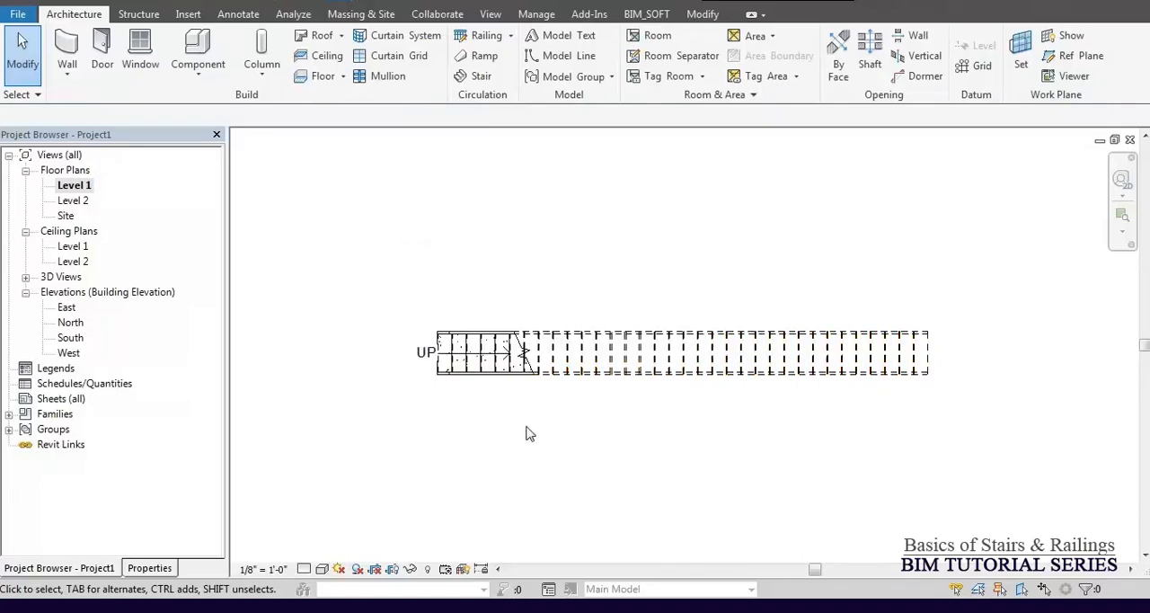
double_click(71, 338)
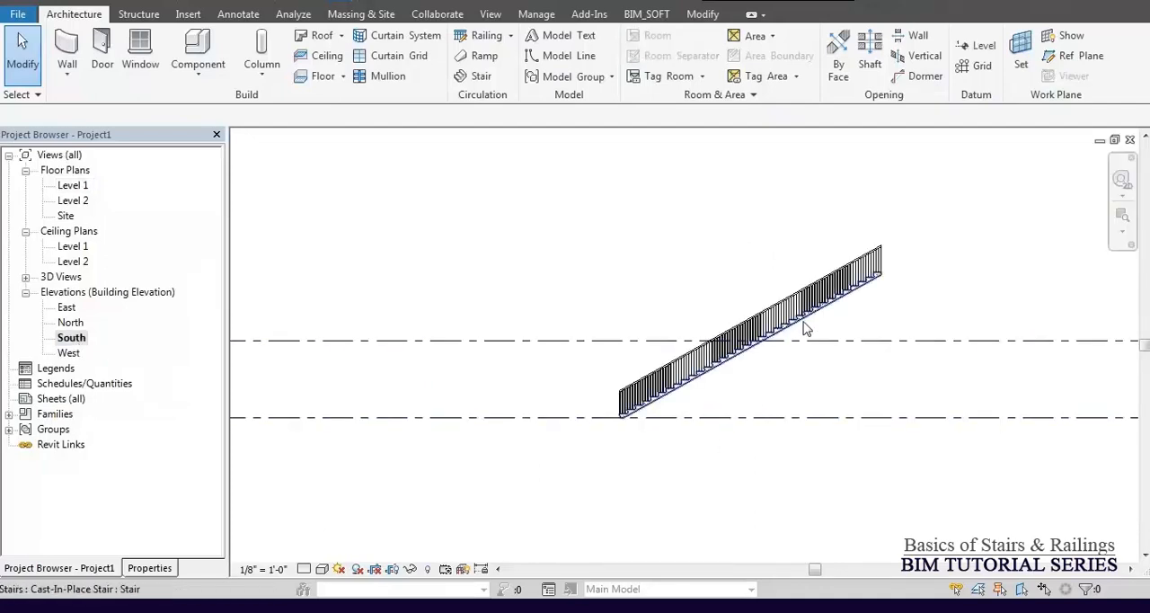
scroll(807, 329, "up", 3)
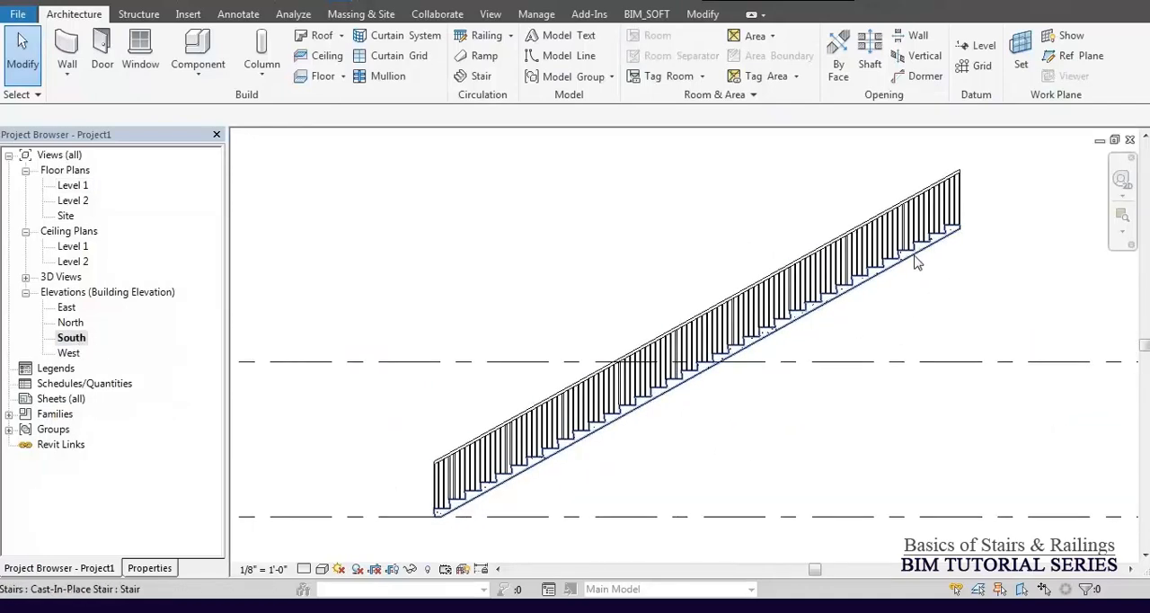
left_click(806, 329)
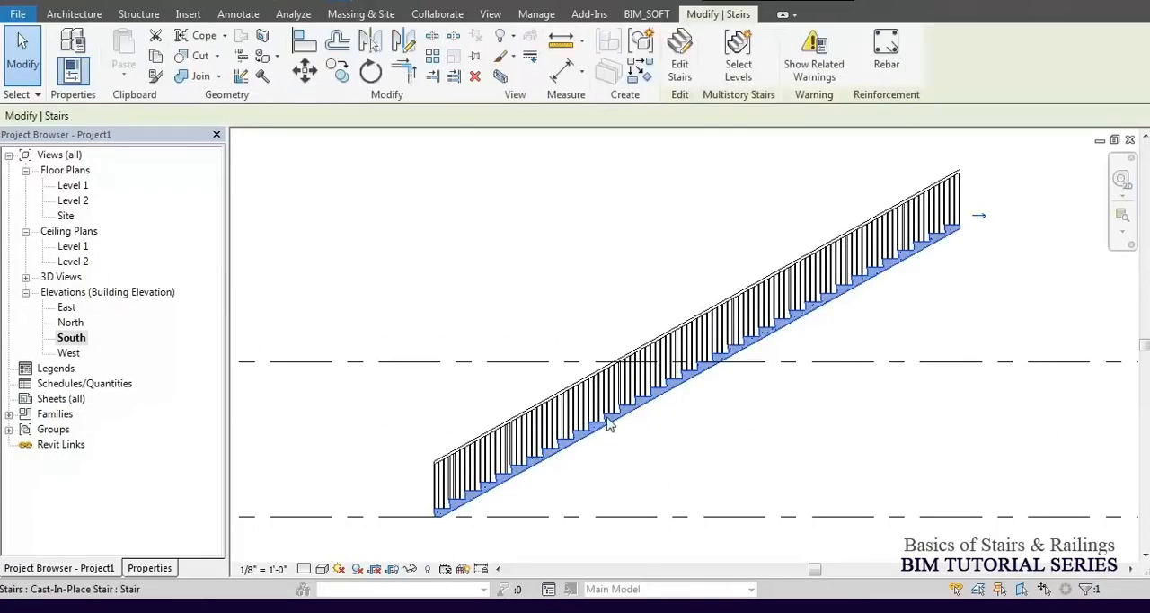
left_click(149, 568)
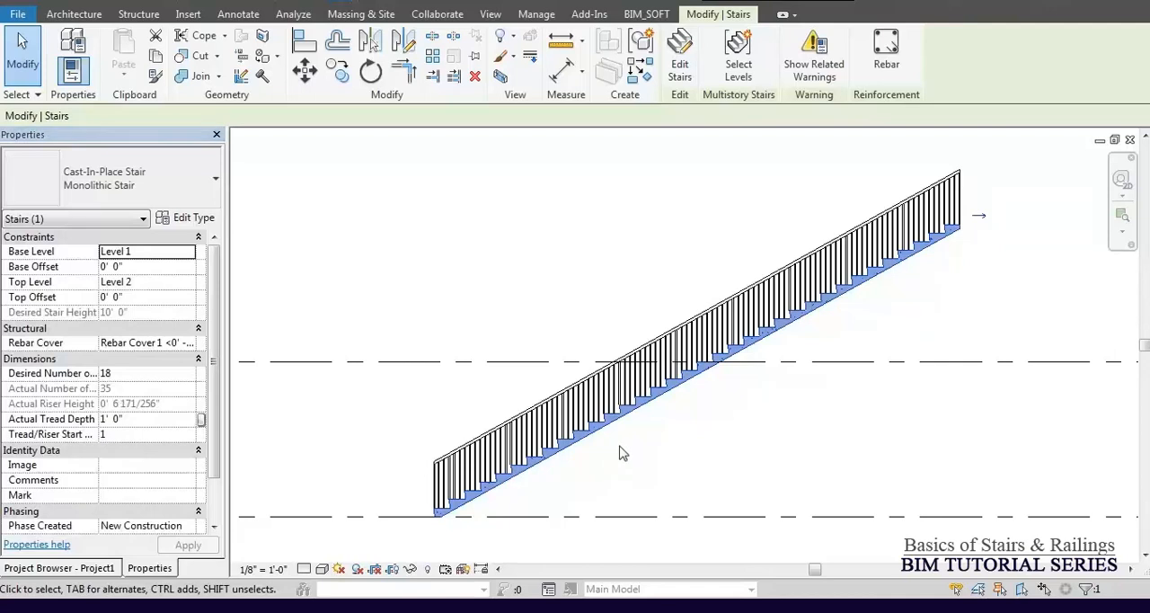
Undo the changes to the stair run's length, leave edit mode and show the stair in the 3D view.
left_click(593, 289)
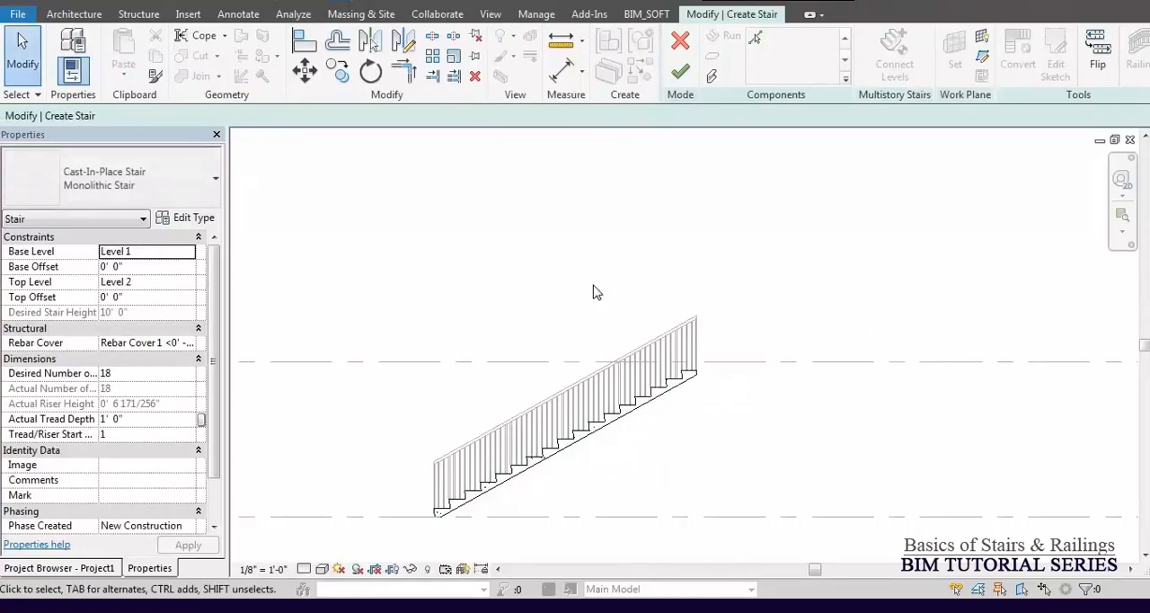
key("ctrl+z")
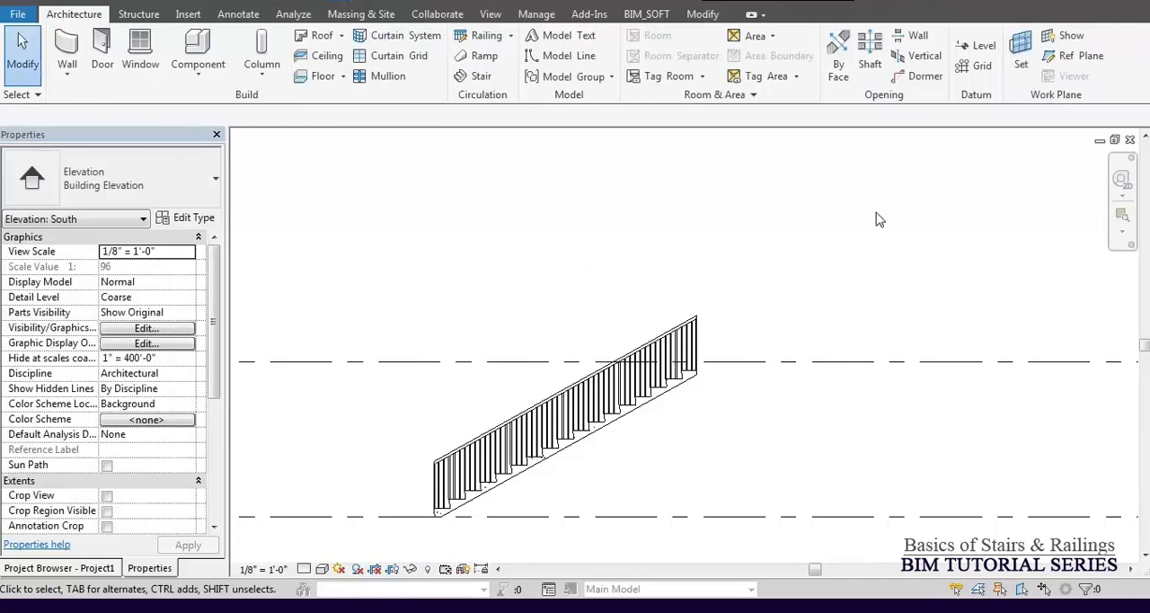
left_click(309, 5)
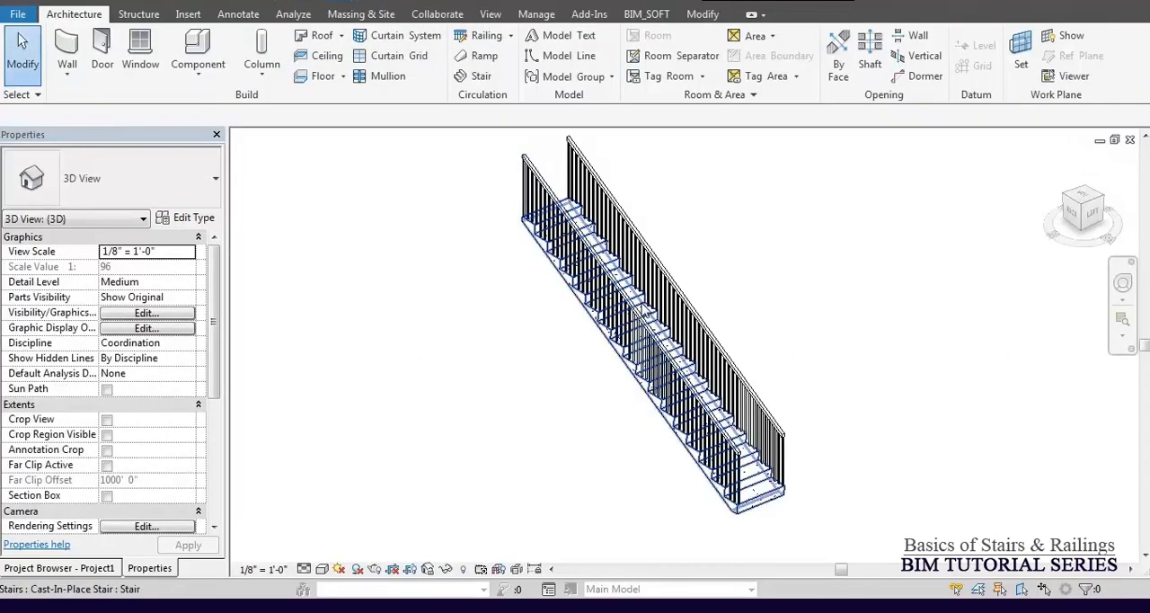
Put the stair into edit mode and show its run in the Level 1 floor plan.
left_click(642, 316)
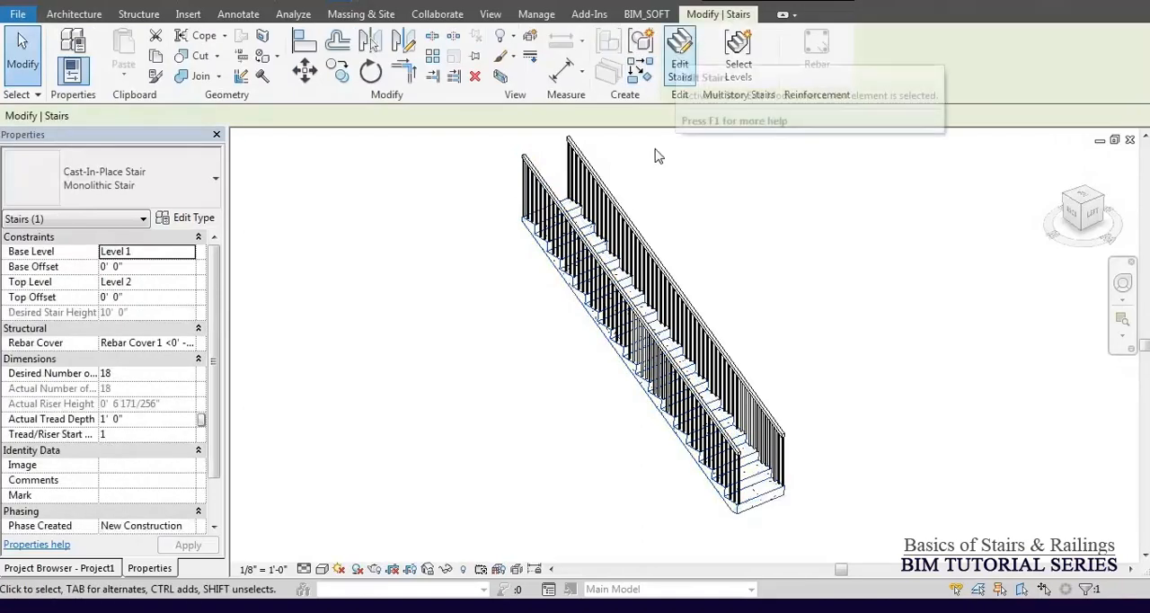
left_click(676, 61)
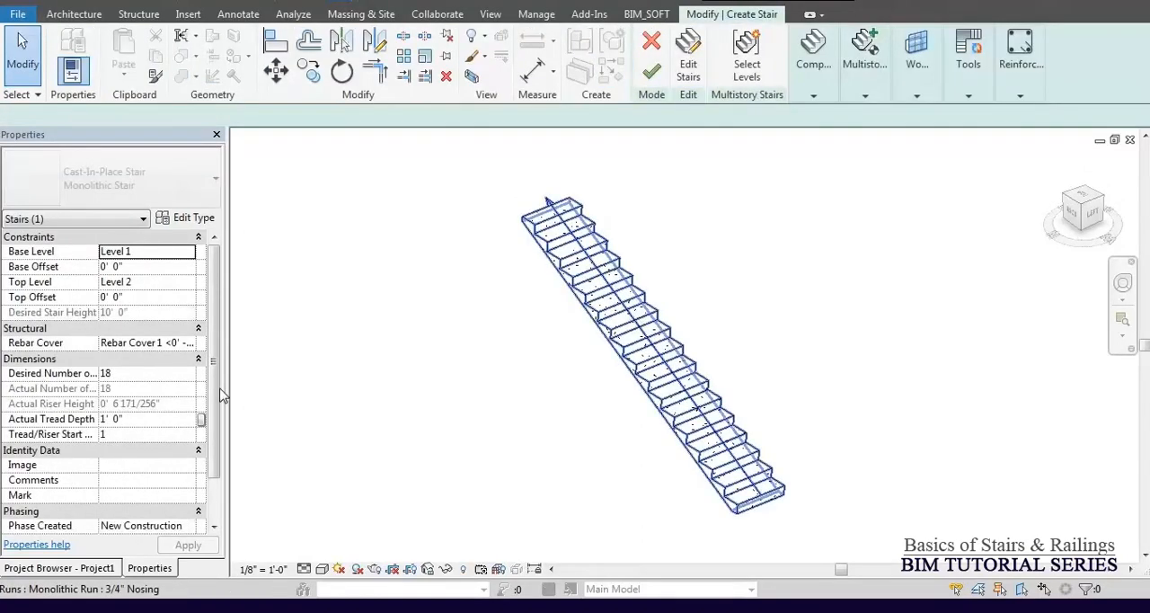
key("ctrl+Tab")
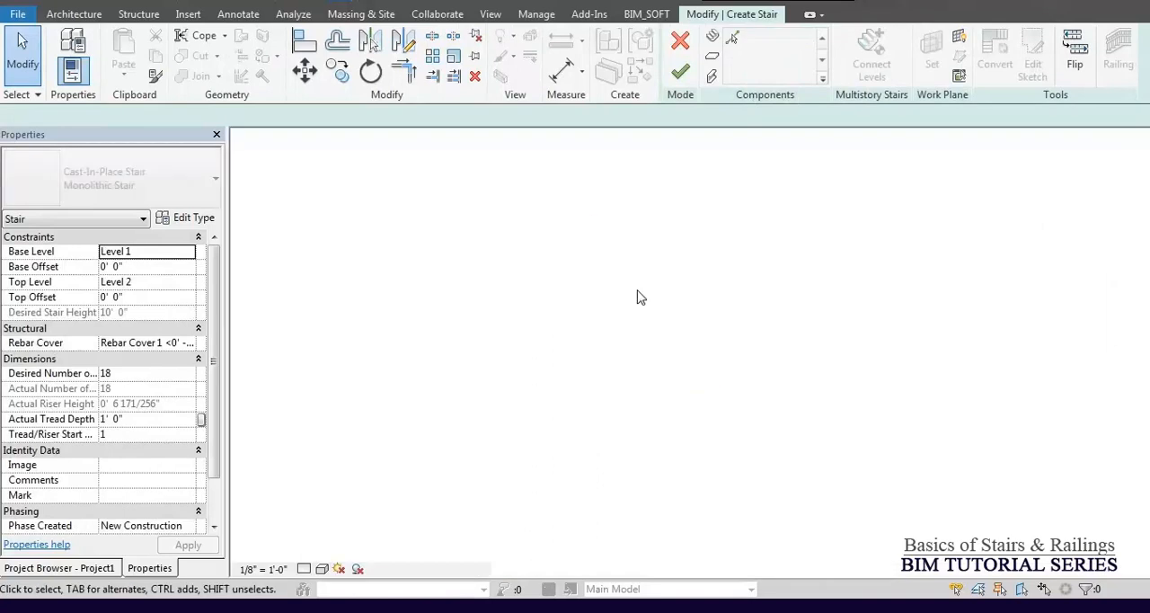
key("ctrl+Tab")
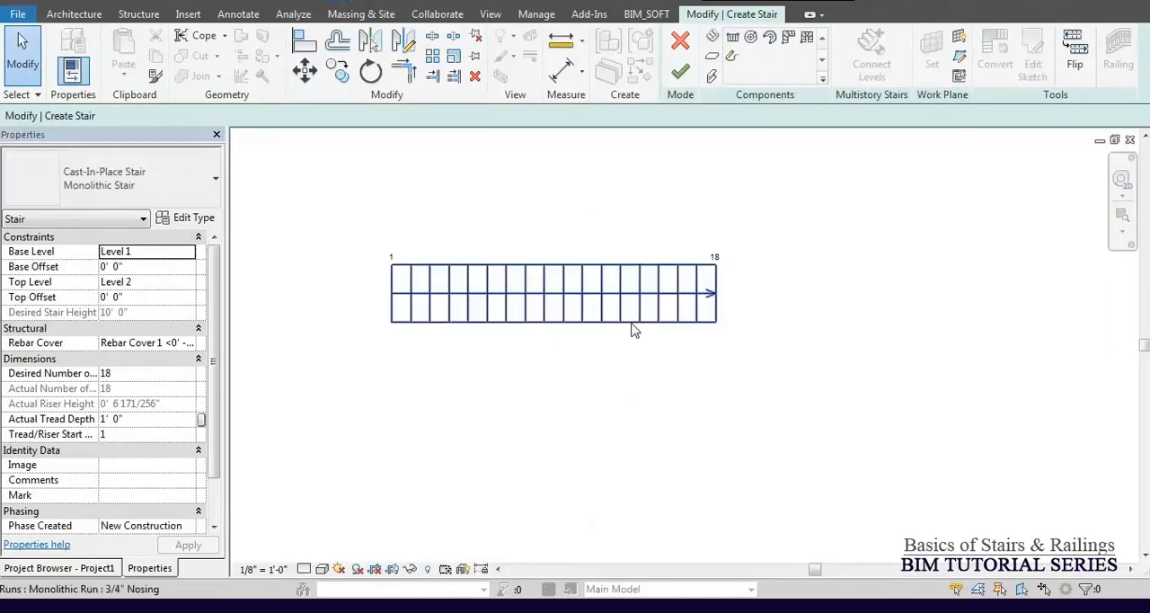
Try widening the stair run to about 6'-0" on its upper side, and undo the change.
left_click(623, 318)
left_click(547, 270)
left_click_drag(553, 260, 554, 209)
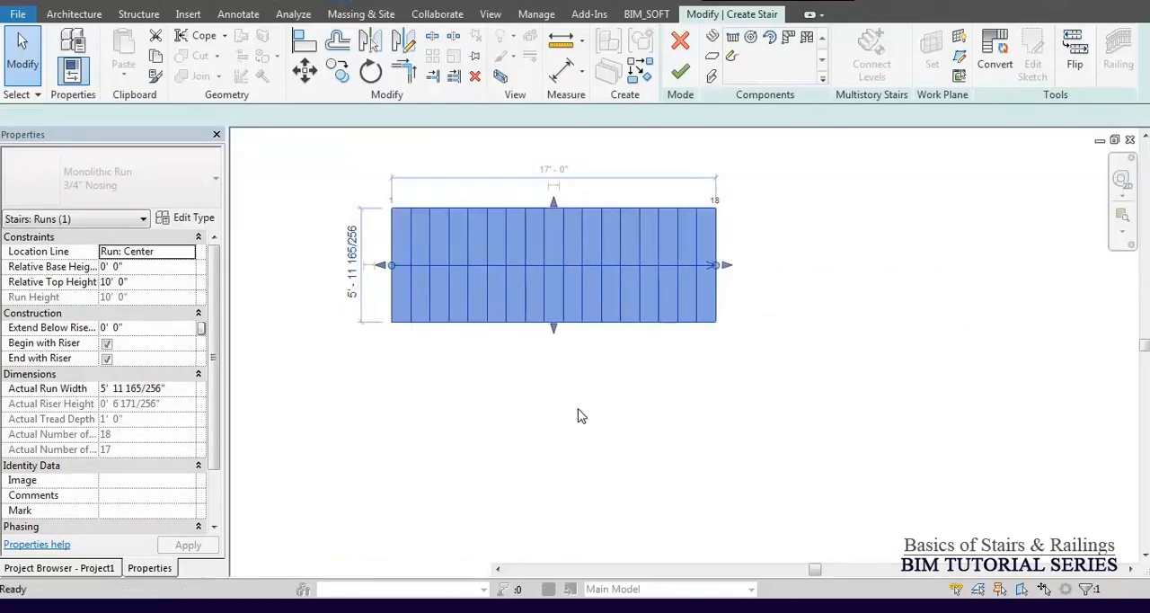
key("ctrl+z")
Convert the stair run to a custom sketch-based component and open its sketch for editing.
left_click(657, 296)
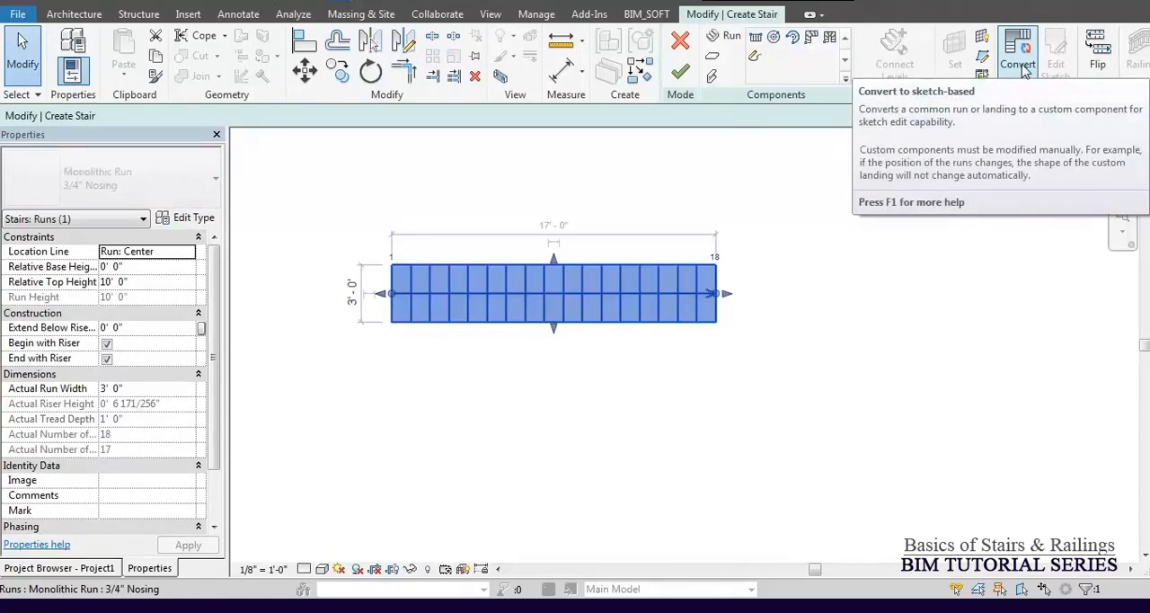
left_click(1021, 65)
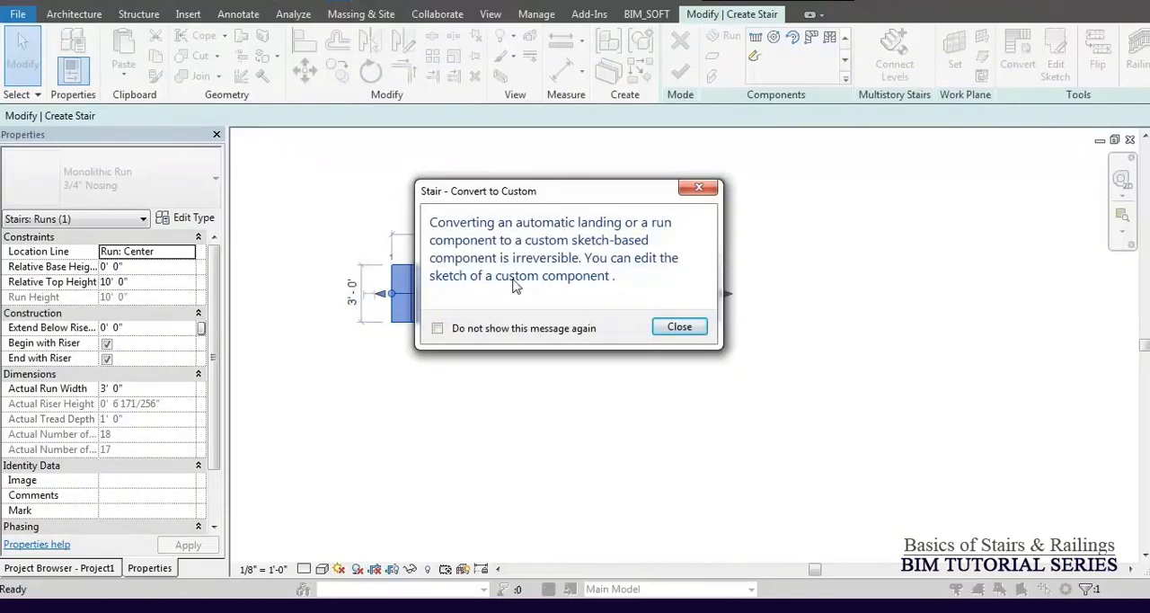
left_click(680, 329)
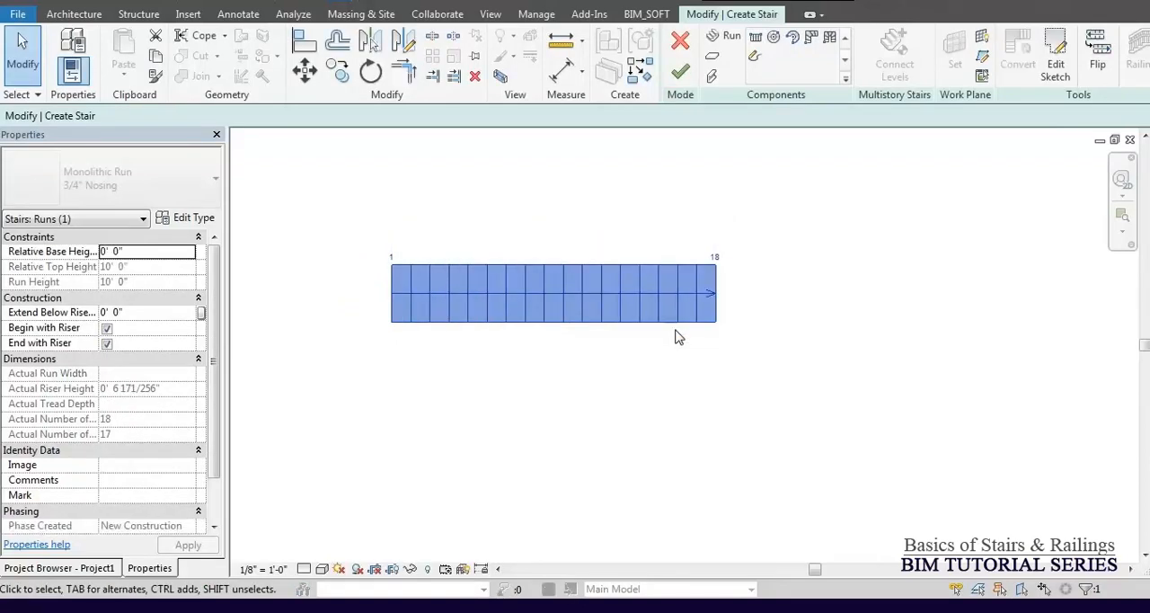
left_click(1056, 72)
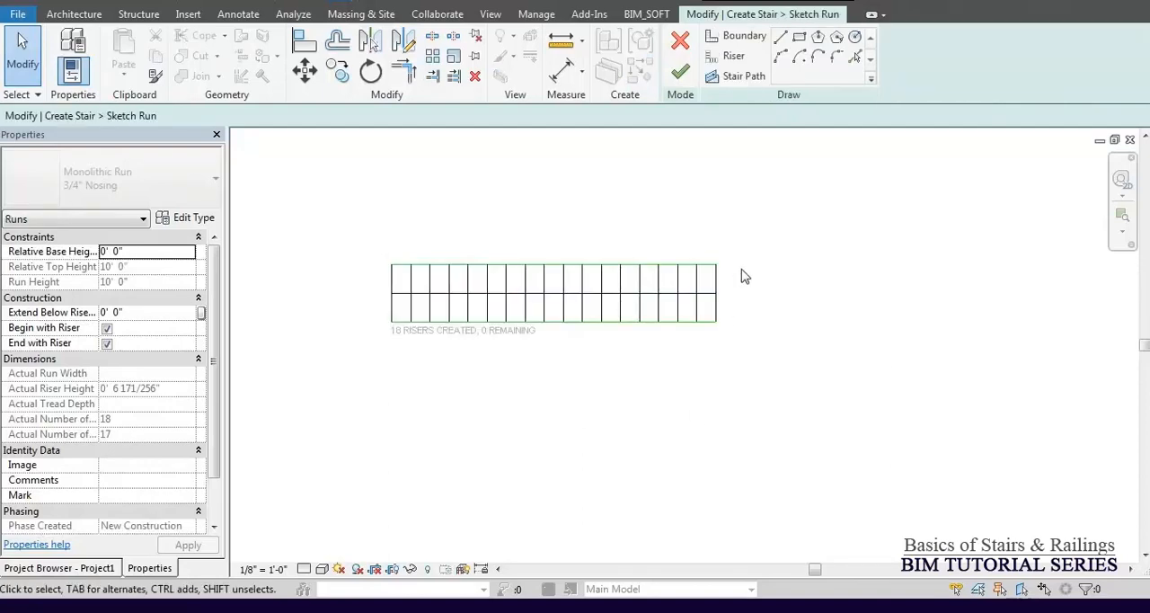
Skew the second-to-last riser of the run sketch to about 79° from the boundary, and finish both the sketch and the stair.
scroll(732, 281, "up", 2)
scroll(683, 291, "up", 2)
left_click(683, 292)
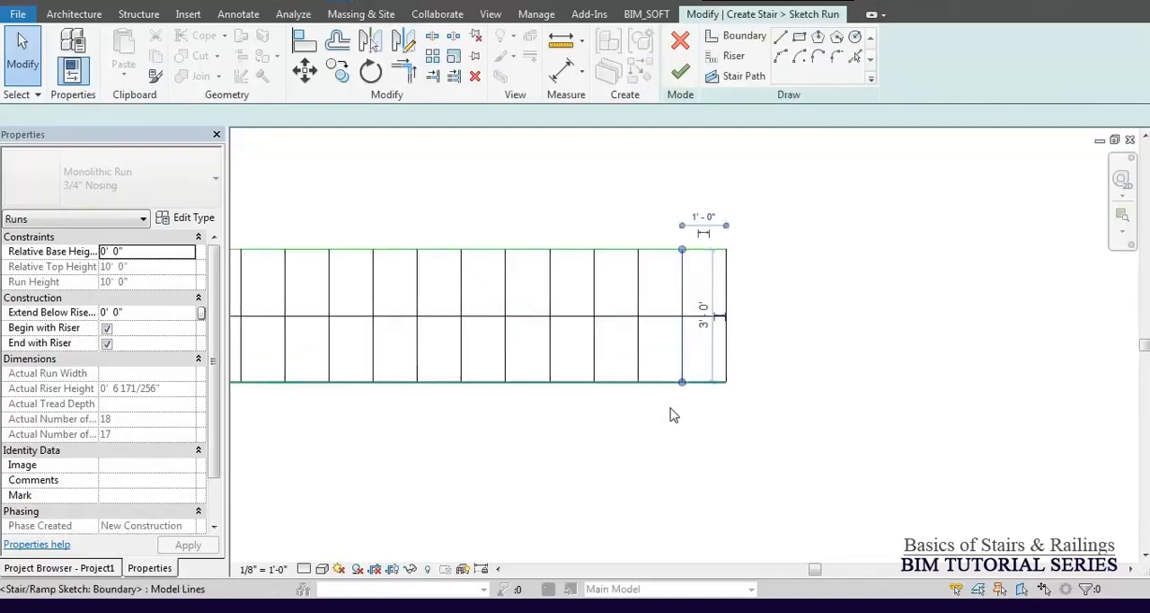
left_click(707, 382)
key("Escape")
left_click(681, 74)
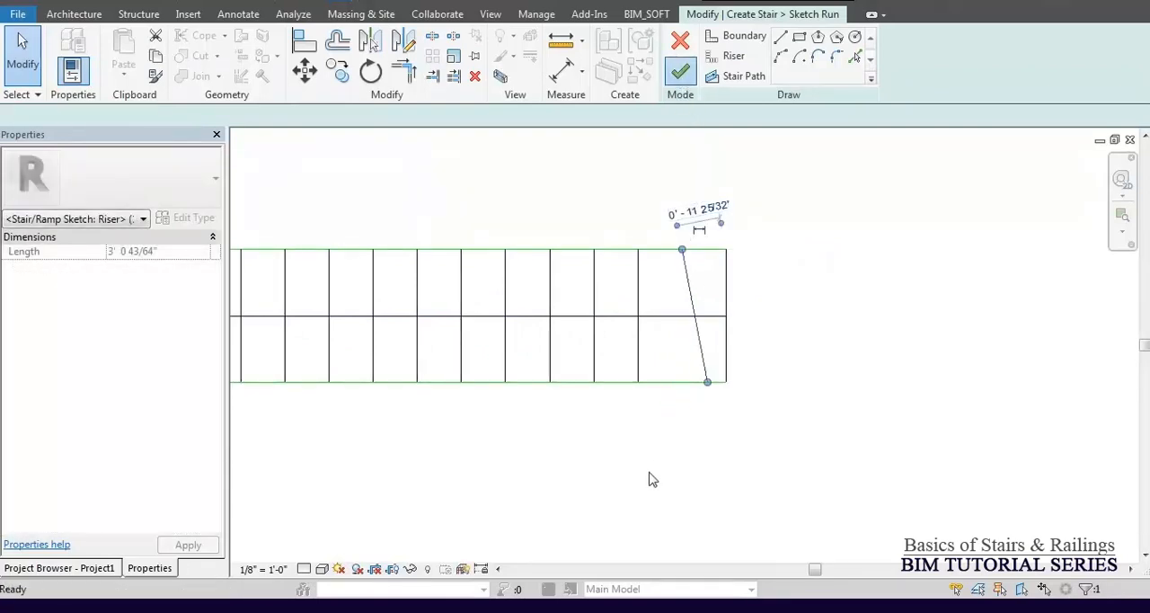
scroll(842, 329, "down", 2)
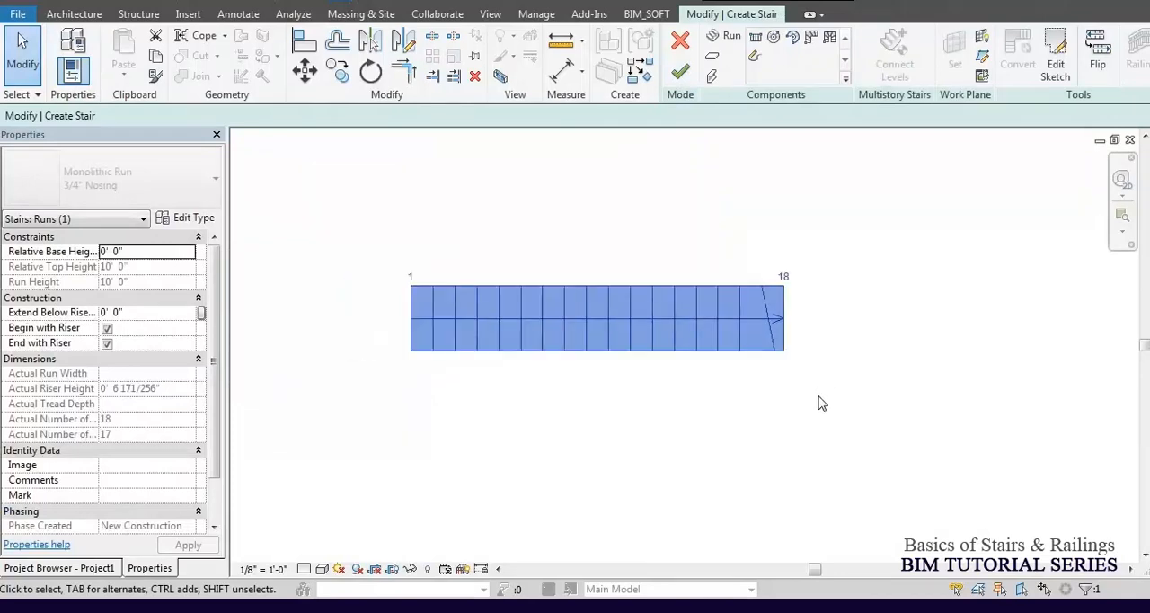
left_click(822, 401)
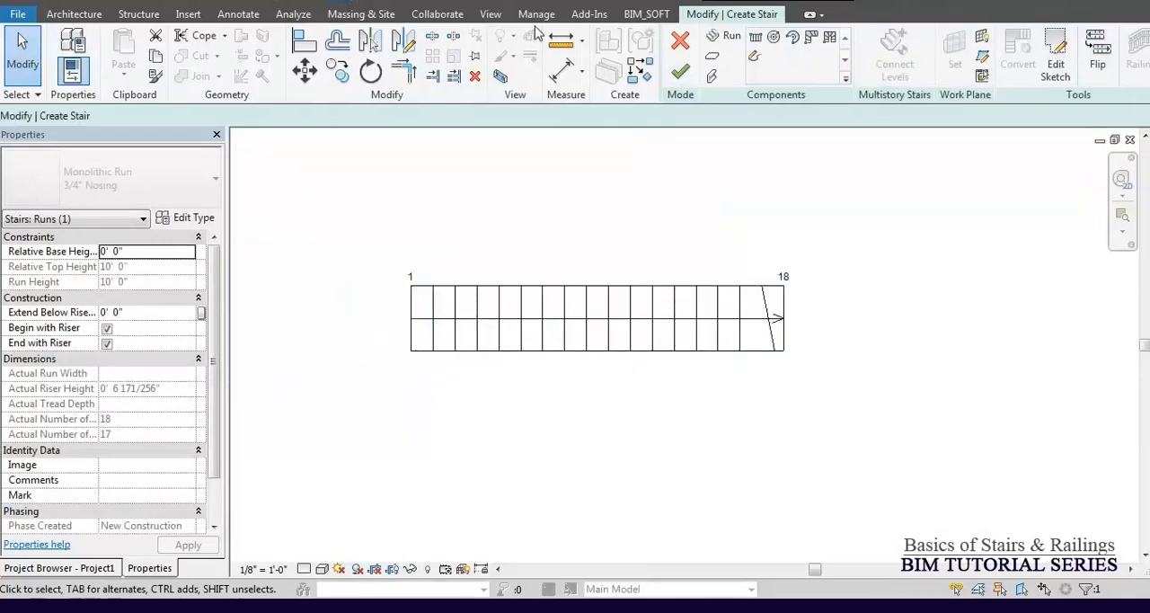
left_click(681, 71)
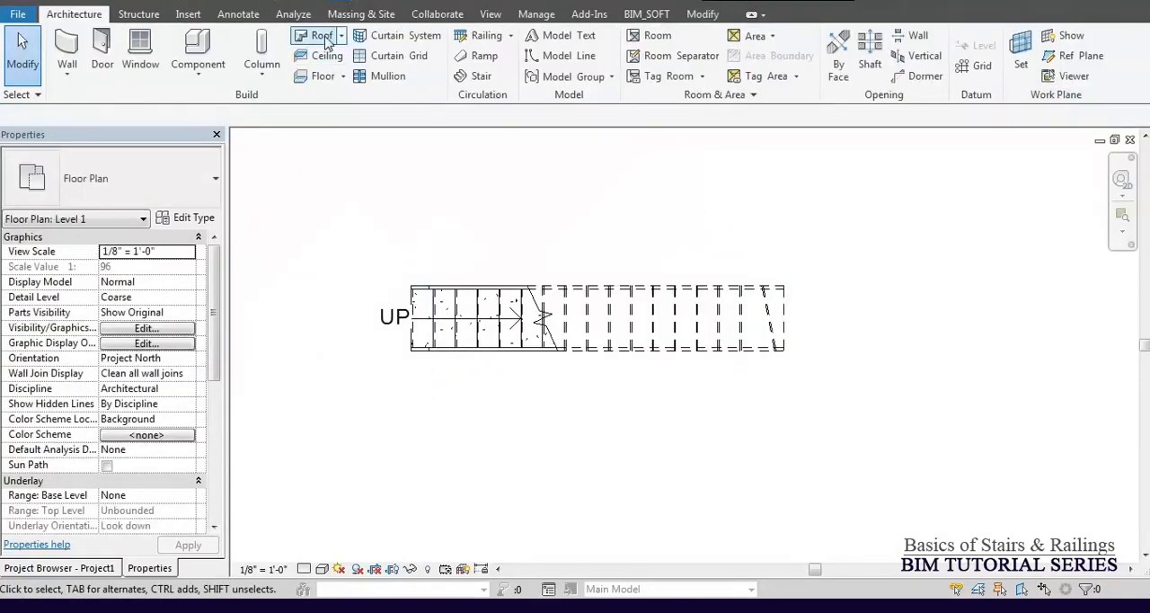
Inspect the upper treads of the stair with the skewed riser in the 3D view.
left_click(289, 4)
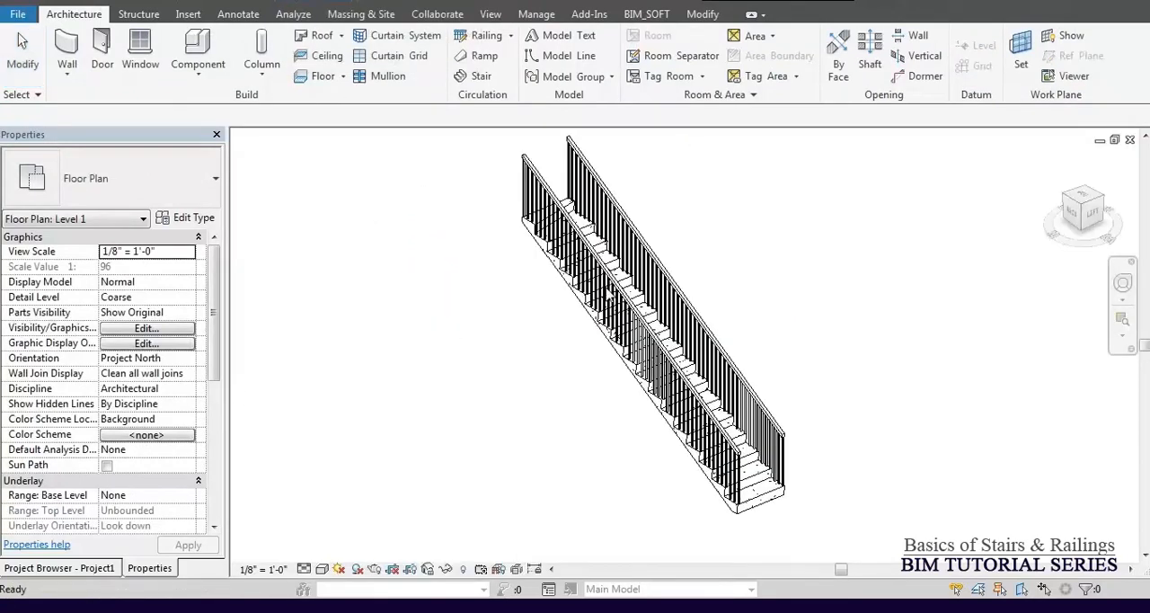
middle_click_drag(677, 240, 595, 215, "shift")
scroll(593, 213, "up", 3)
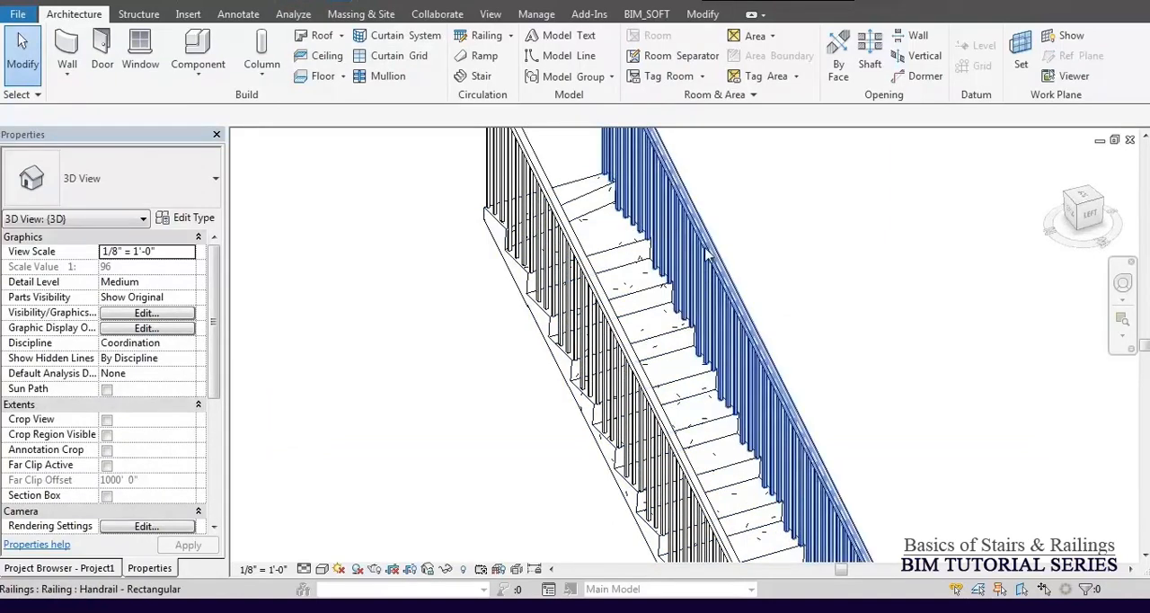
scroll(694, 260, "down", 3)
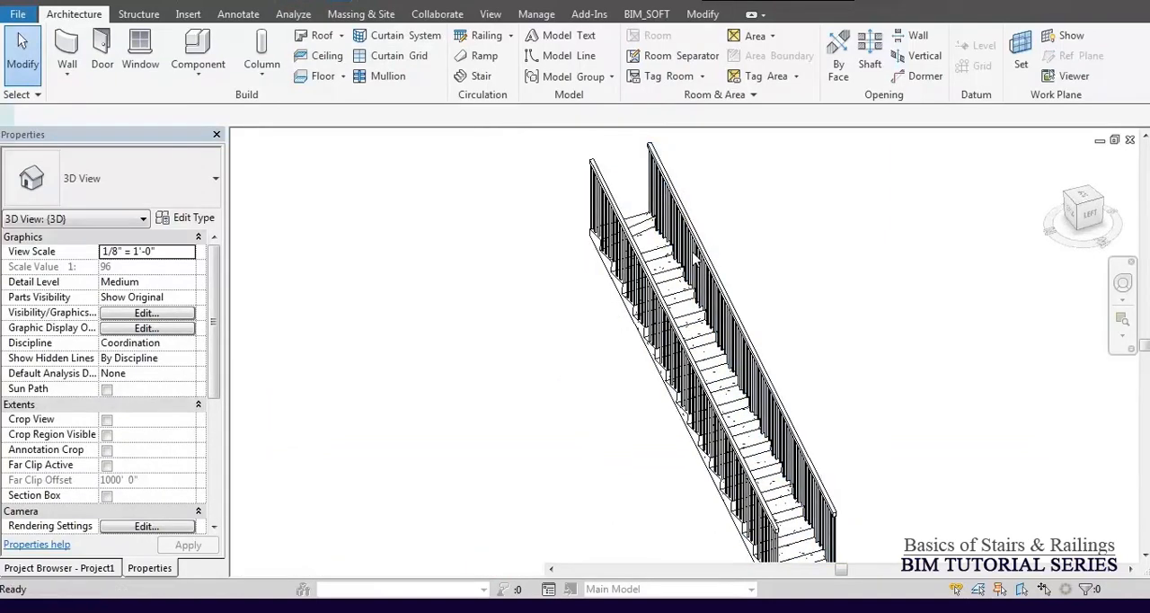
Undo the skewed riser, discard the run's sketch edits and finish the stair with its straight risers.
double_click(694, 260)
double_click(694, 260)
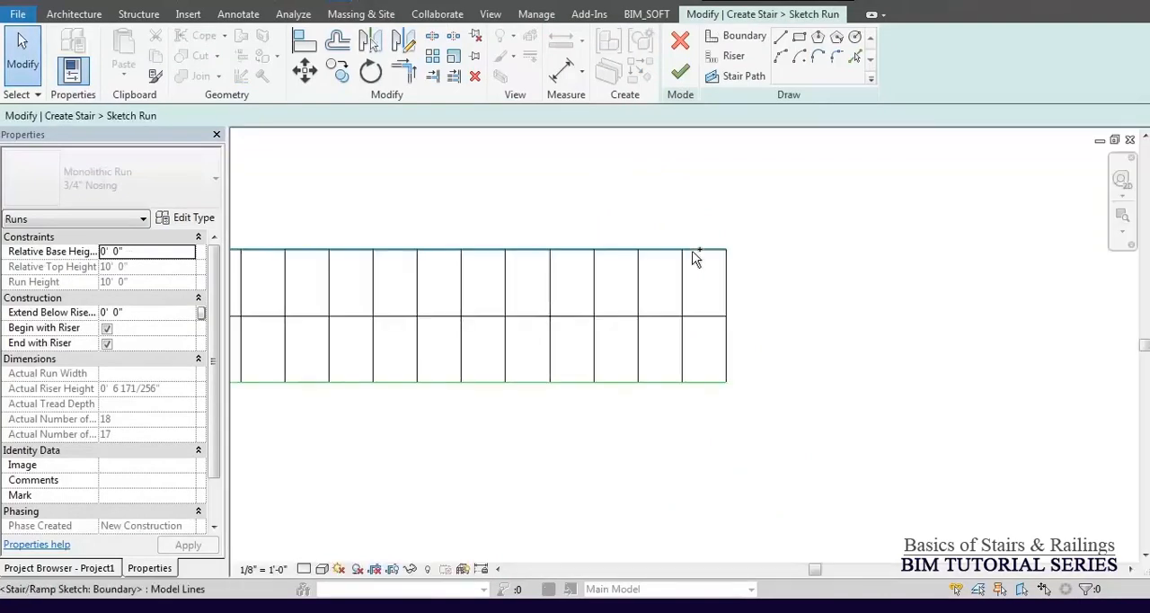
scroll(719, 292, "down", 3)
scroll(715, 292, "down", 2)
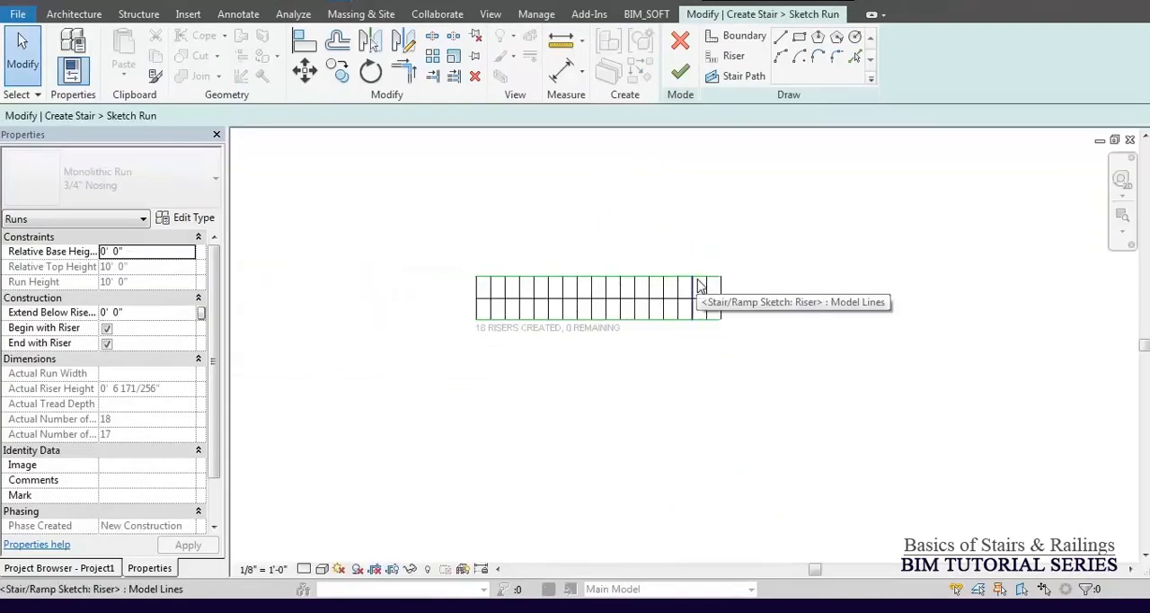
left_click(684, 41)
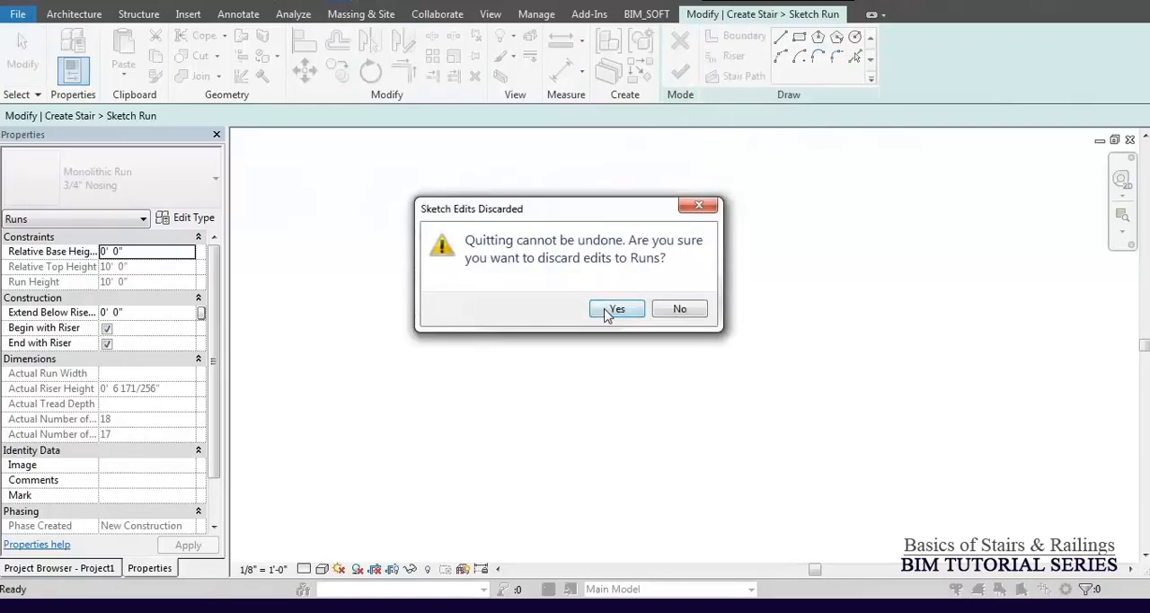
left_click(615, 309)
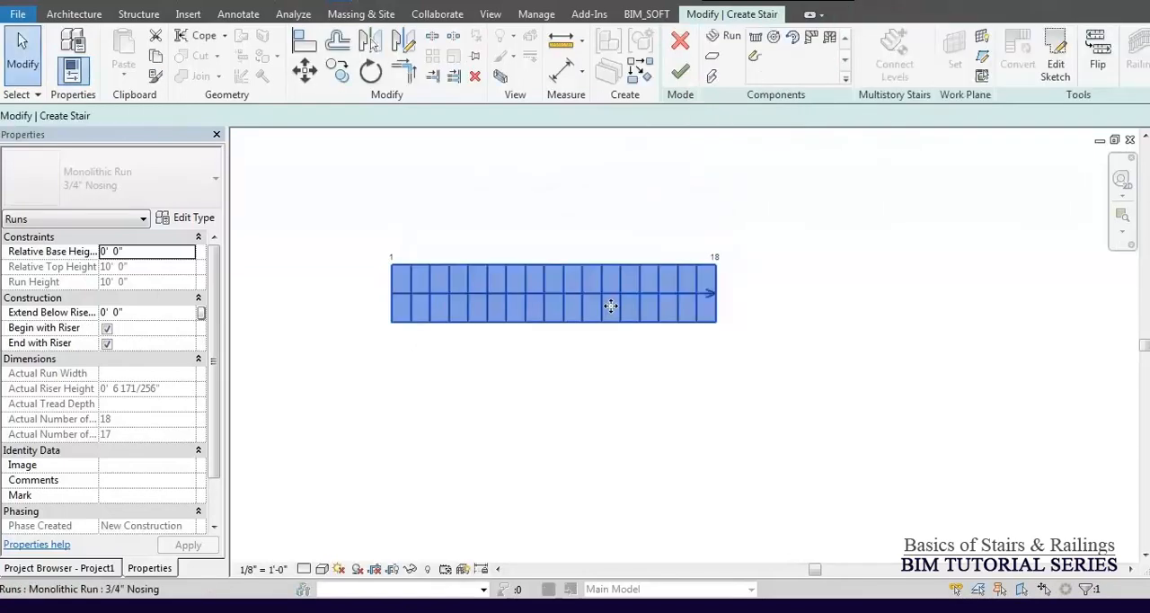
left_click(681, 71)
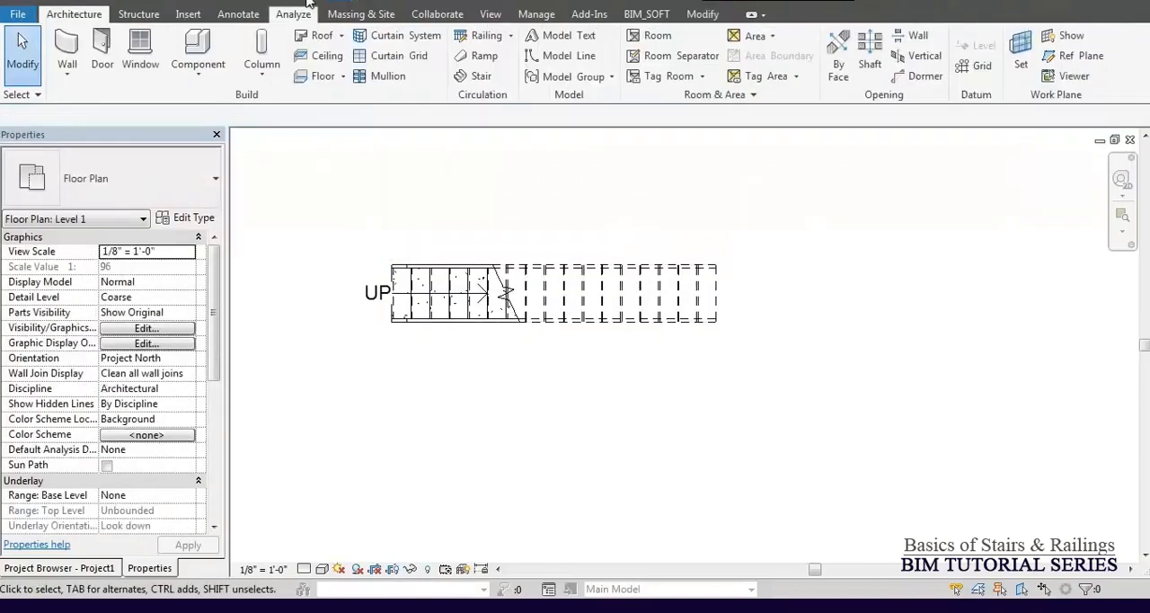
Inspect the finished stair in the 3D view and examine its top end against Level 2 in the South elevation.
left_click(300, 3)
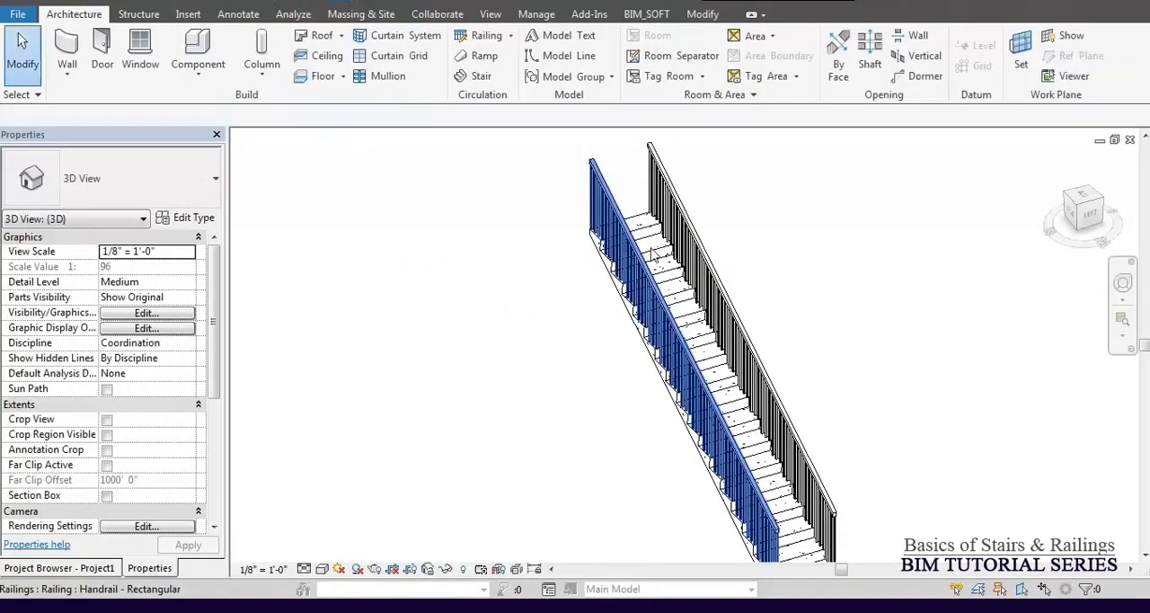
left_click(627, 306)
middle_click_drag(626, 306, 563, 222)
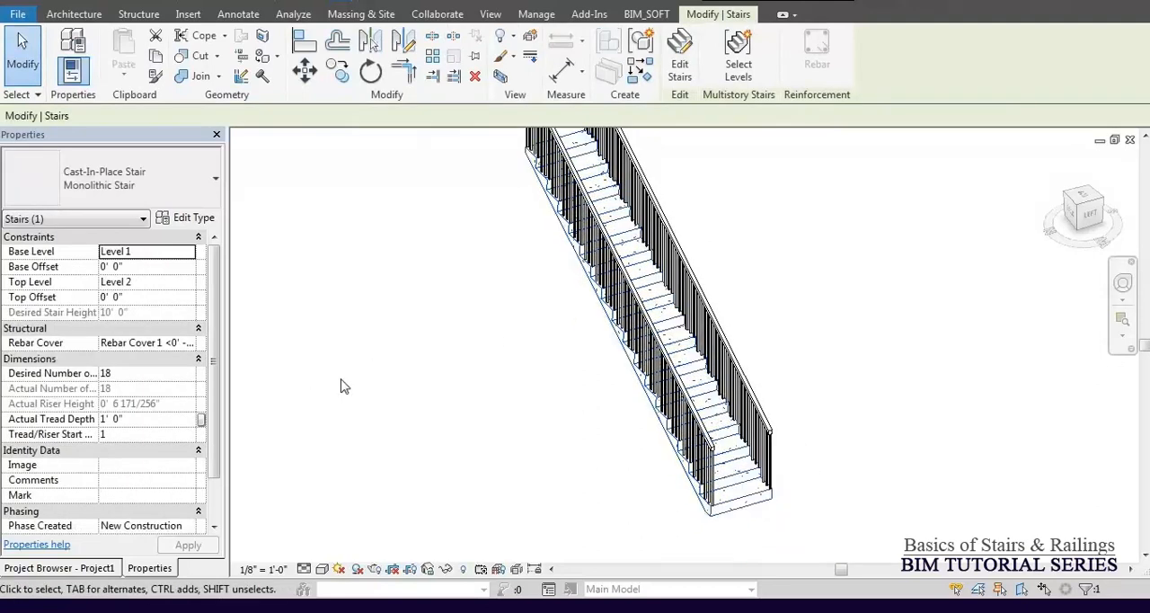
left_click(90, 570)
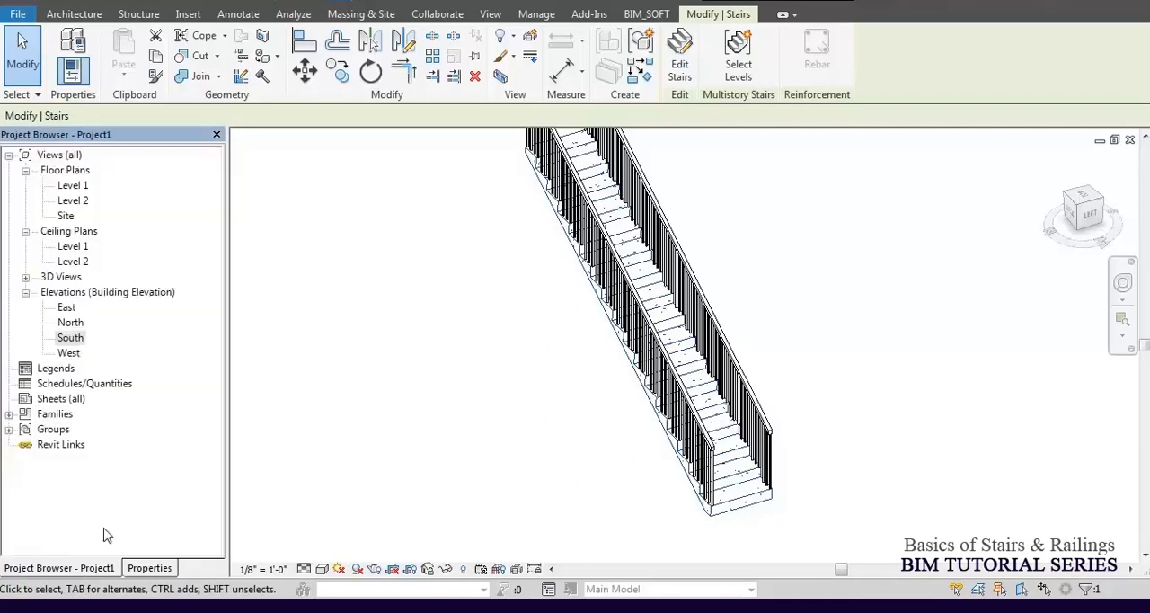
double_click(70, 338)
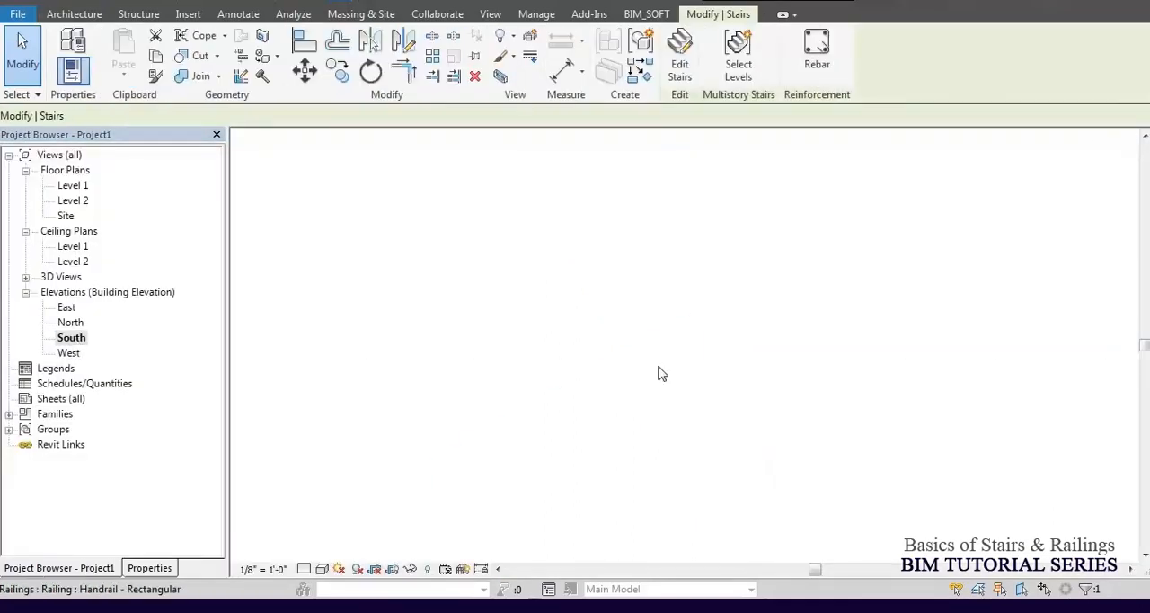
middle_click_drag(667, 397, 688, 295)
scroll(689, 280, "up", 1)
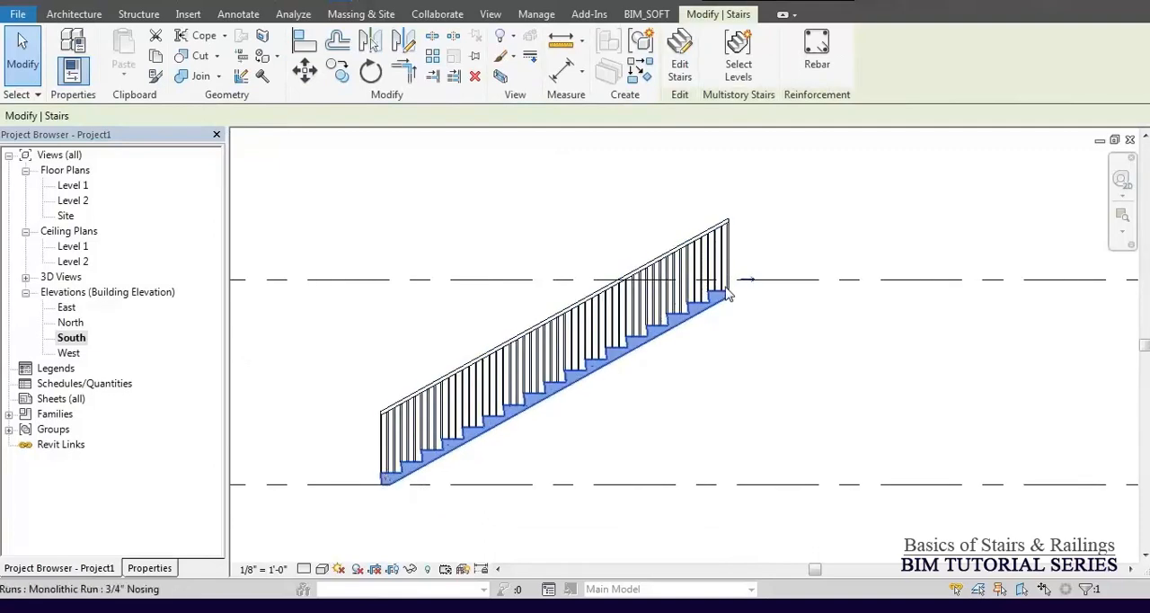
Show the selected stair's properties and measure the height of one riser in the South elevation.
scroll(732, 288, "up", 2)
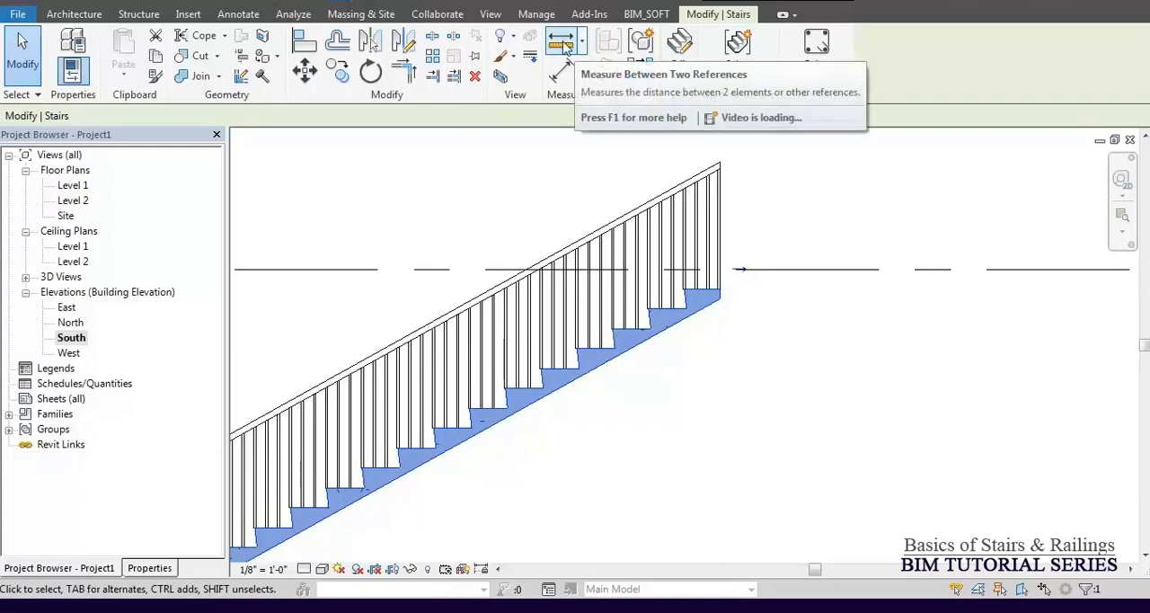
left_click(149, 568)
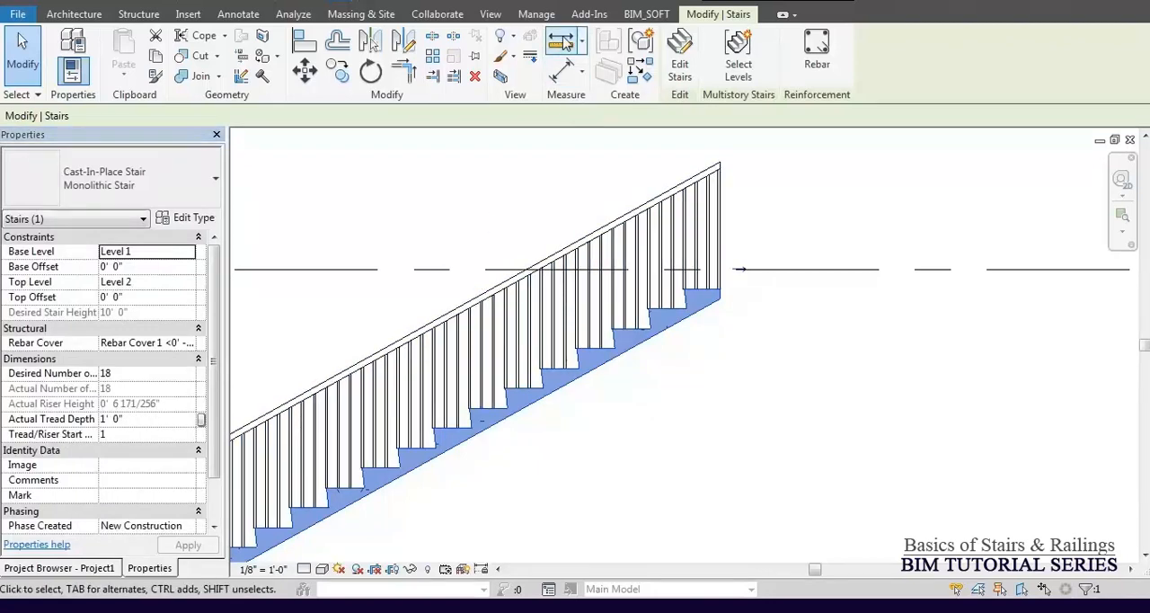
left_click(564, 43)
scroll(617, 352, "up", 5)
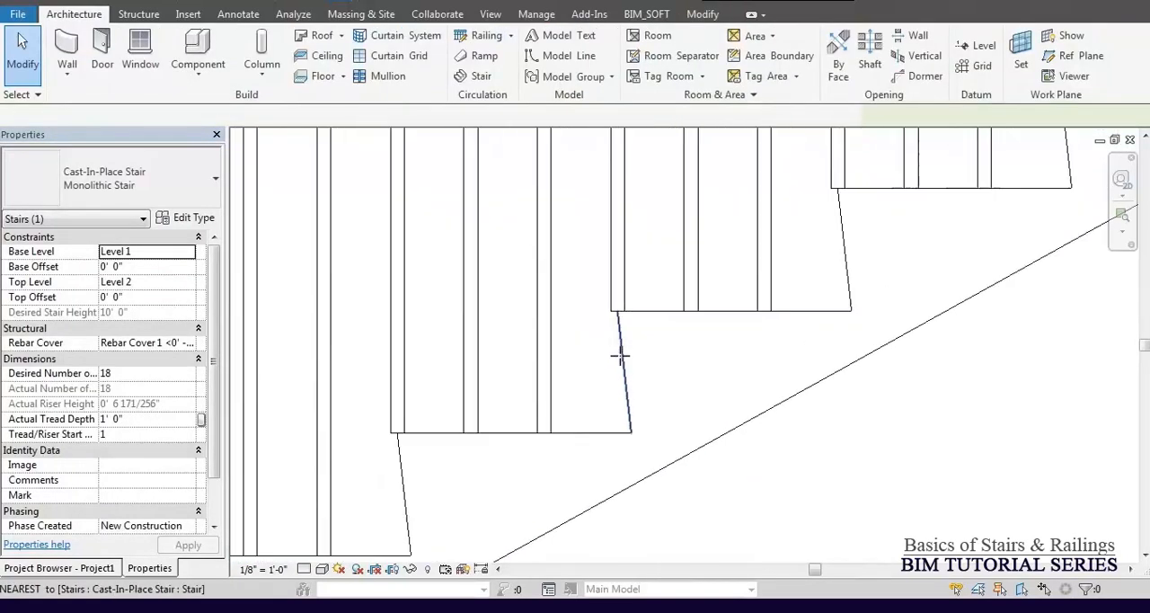
left_click(612, 286)
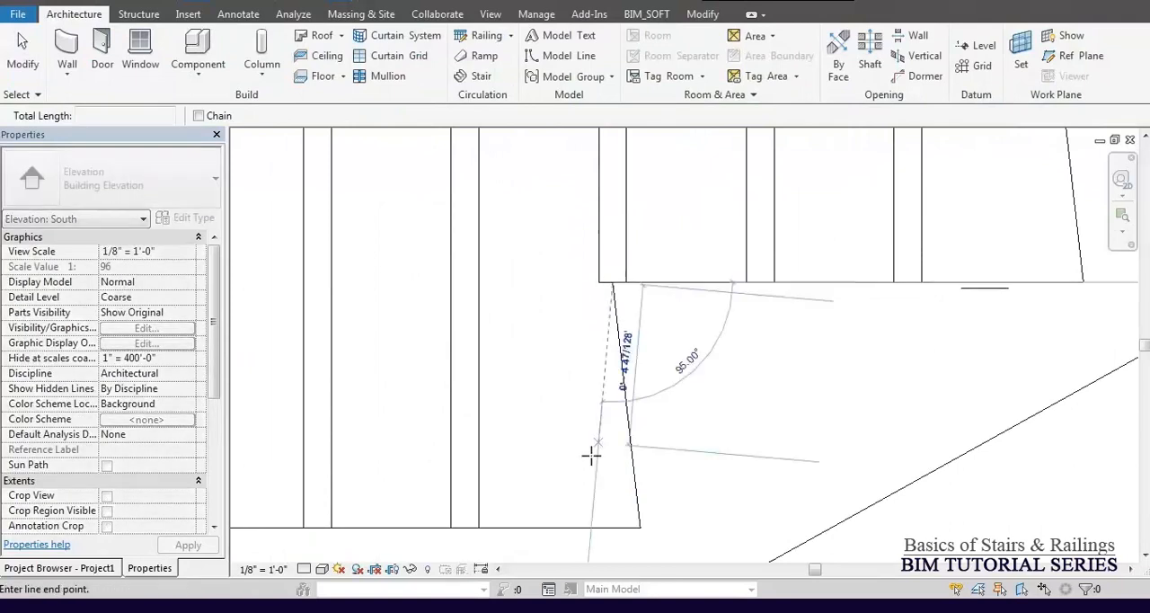
left_click(612, 528)
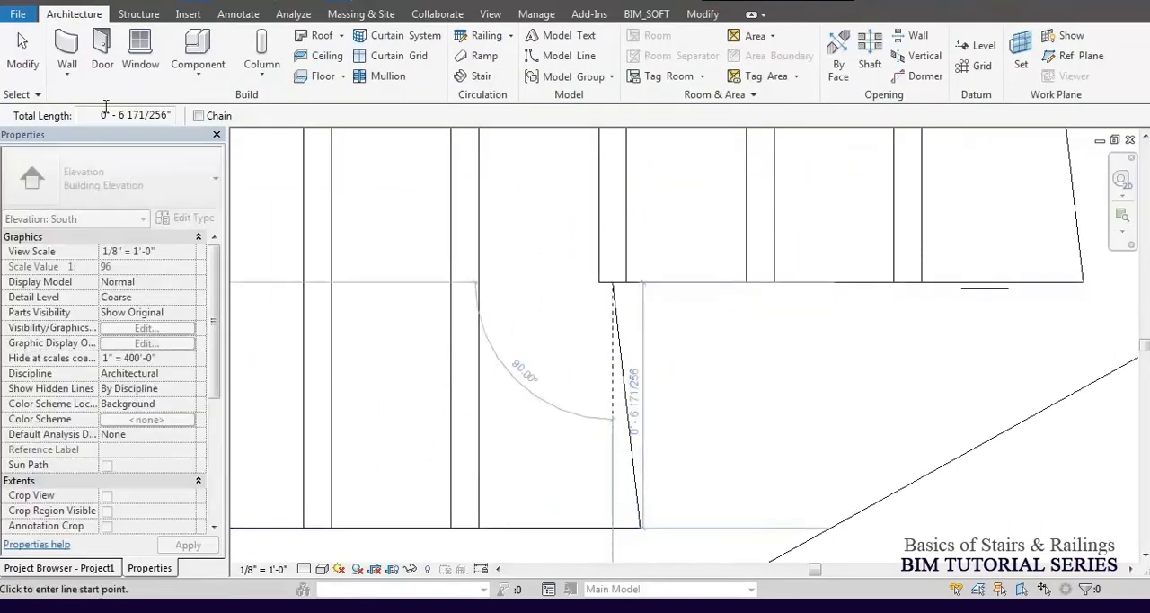
left_click_drag(100, 115, 153, 119)
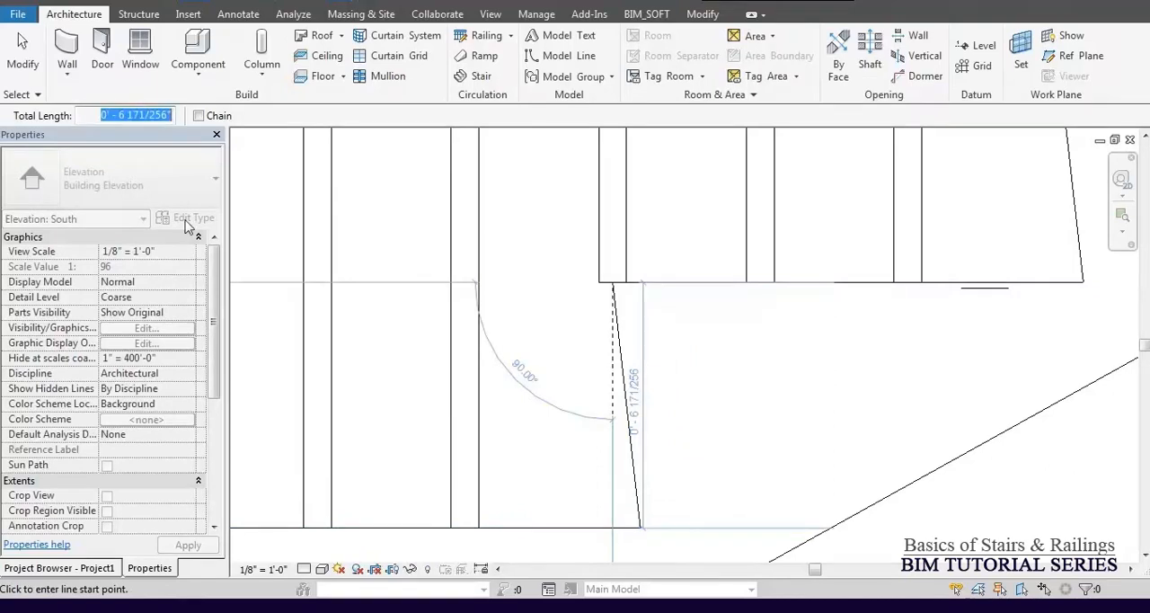
left_click(711, 396)
scroll(744, 314, "down", 6)
key("Escape")
key("Escape")
scroll(745, 329, "down", 4)
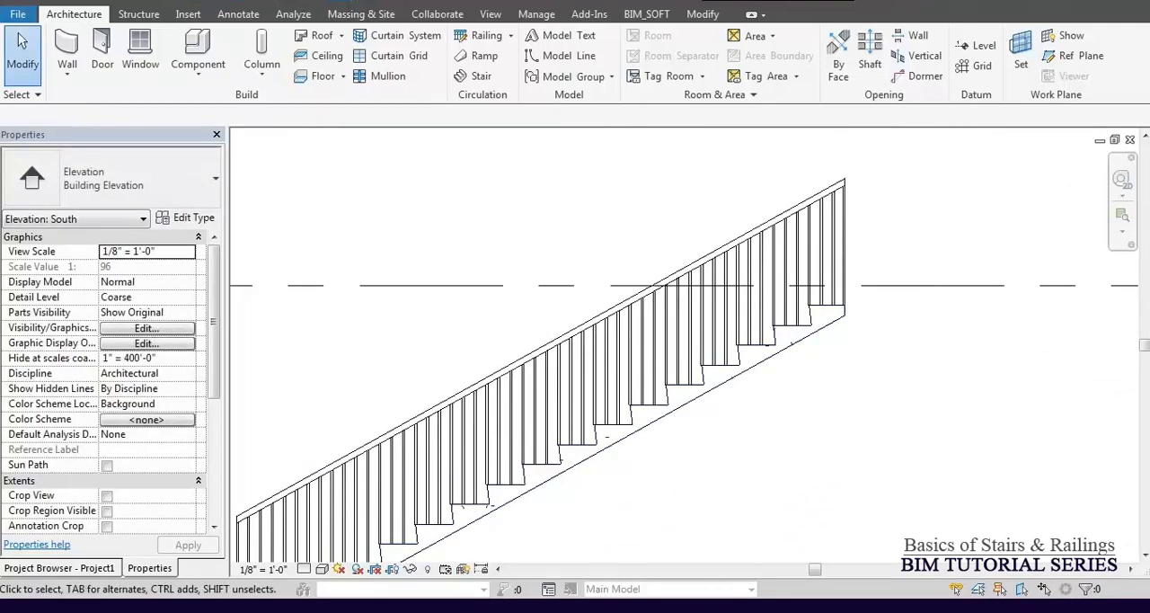
Measure a second riser of the stair vertically, from the underside of its upper tread to the tread below.
middle_click_drag(598, 367, 687, 182)
scroll(503, 342, "up", 8)
key("Return")
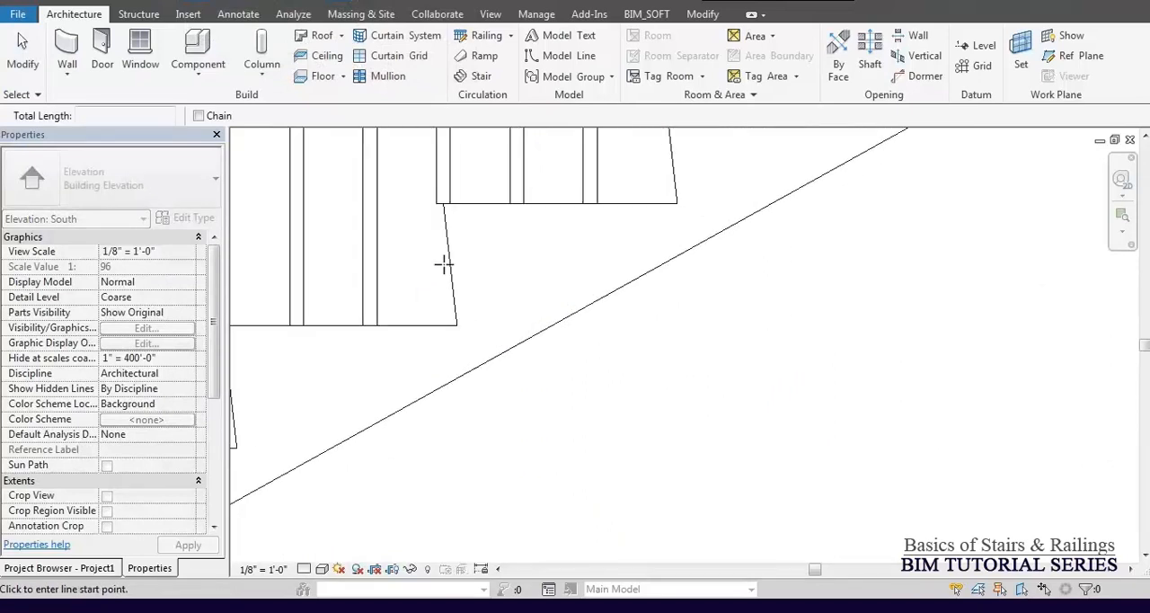
left_click(442, 203)
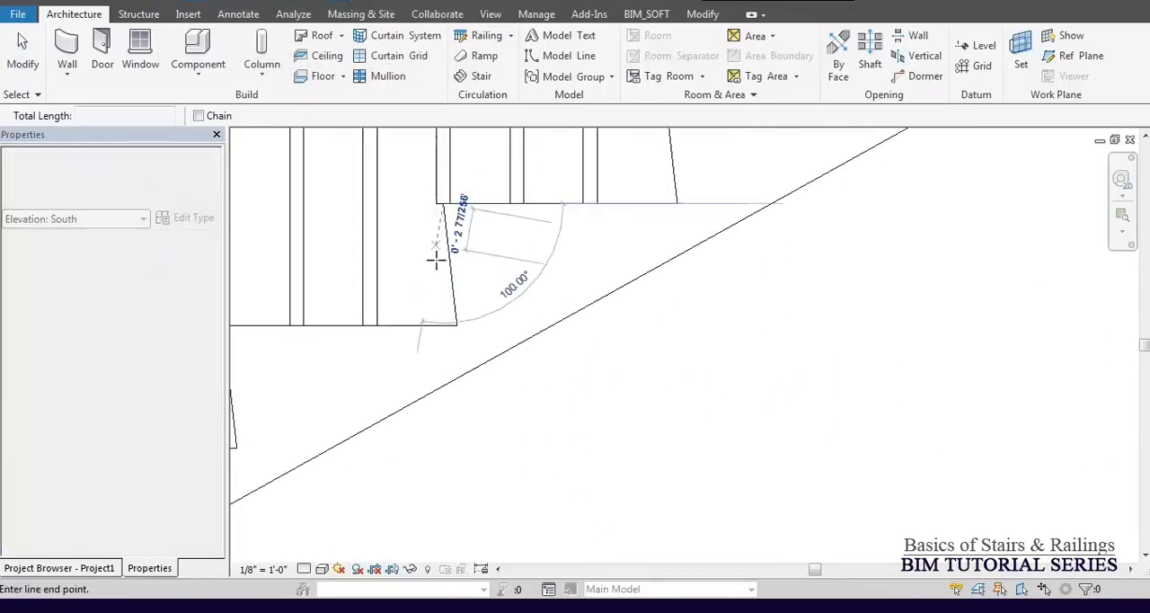
left_click(442, 325)
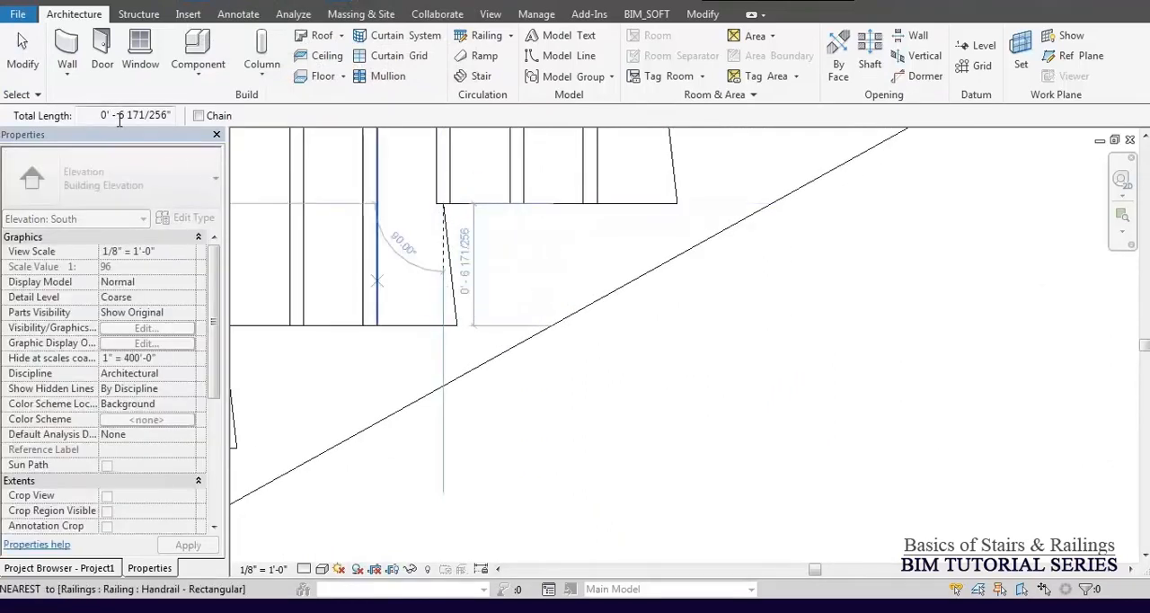
left_click_drag(89, 110, 58, 116)
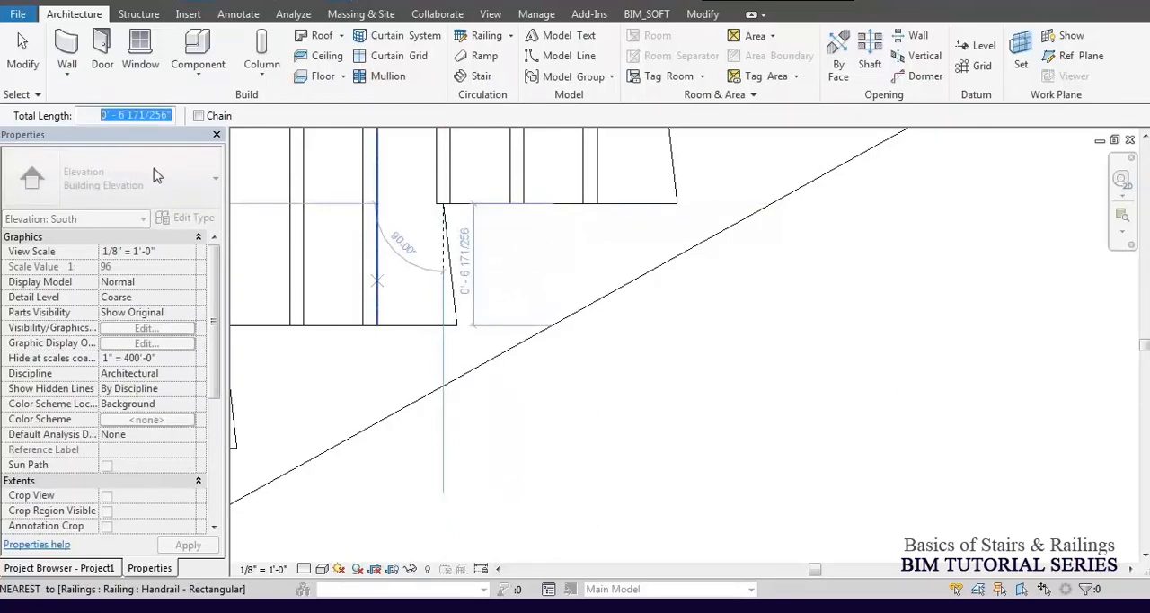
left_click(601, 367)
key("Escape")
key("Escape")
scroll(571, 411, "down", 8)
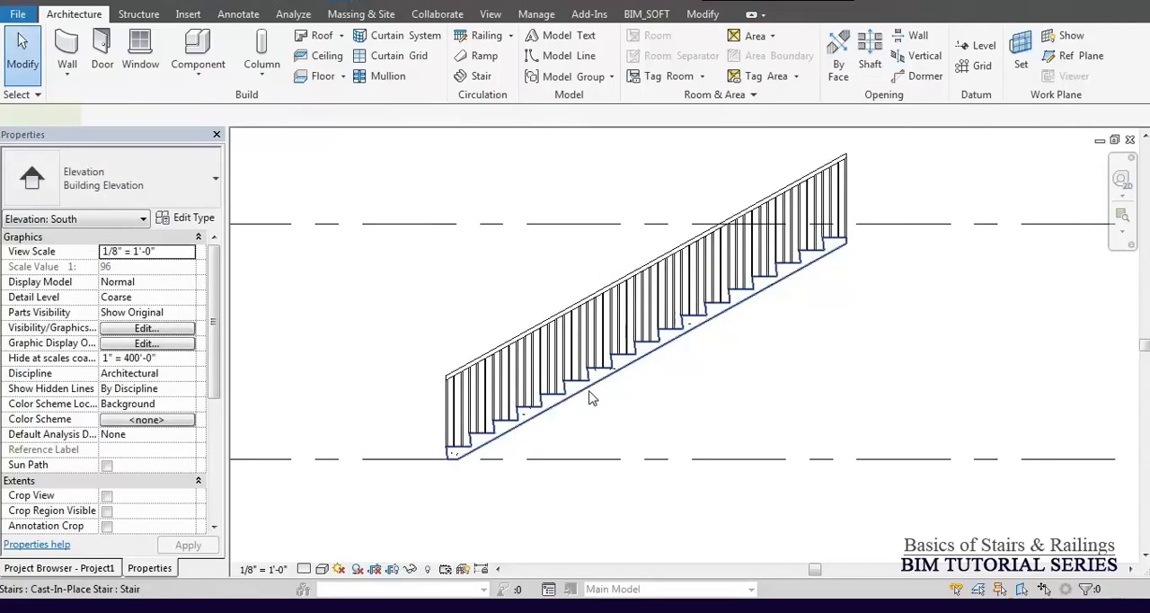
left_click(590, 400)
middle_click_drag(591, 402, 597, 380)
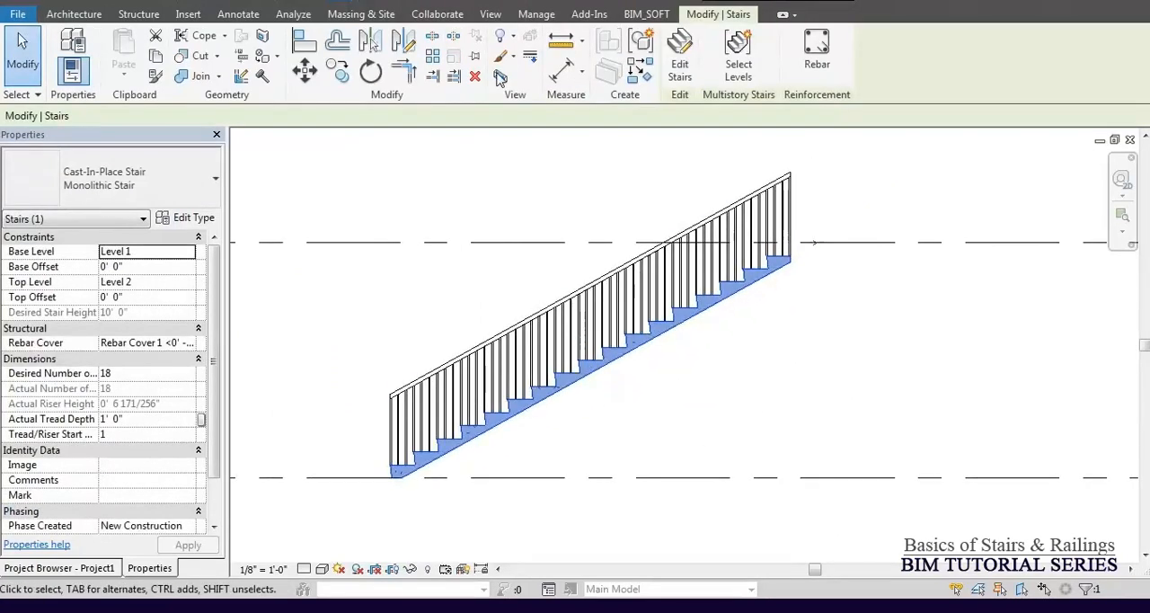
left_click(565, 70)
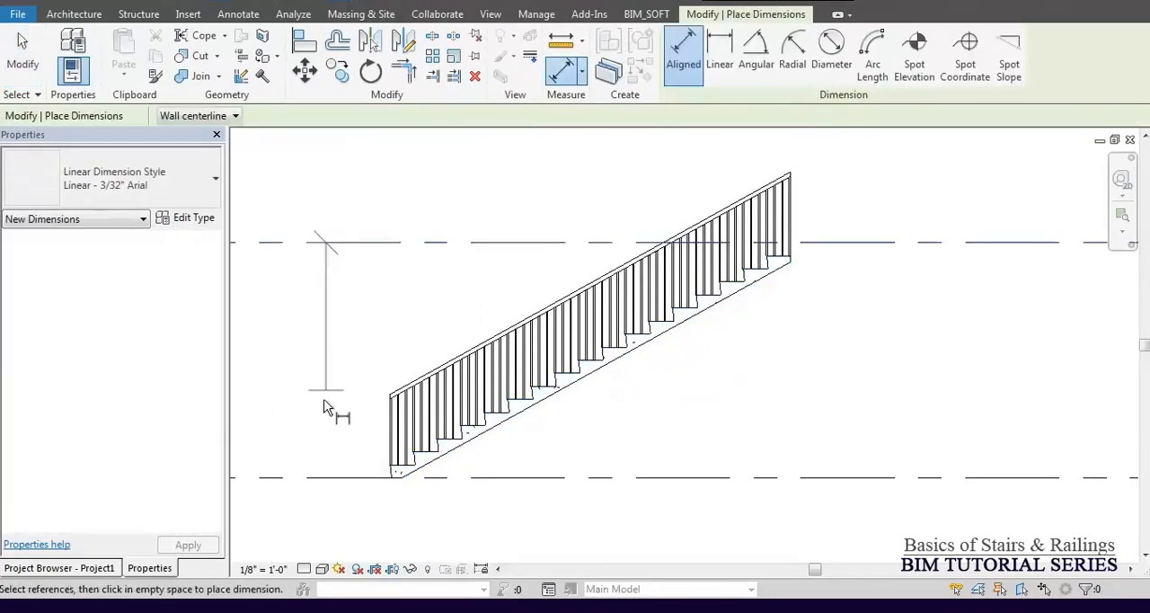
left_click(328, 241)
left_click(328, 478)
key("Escape")
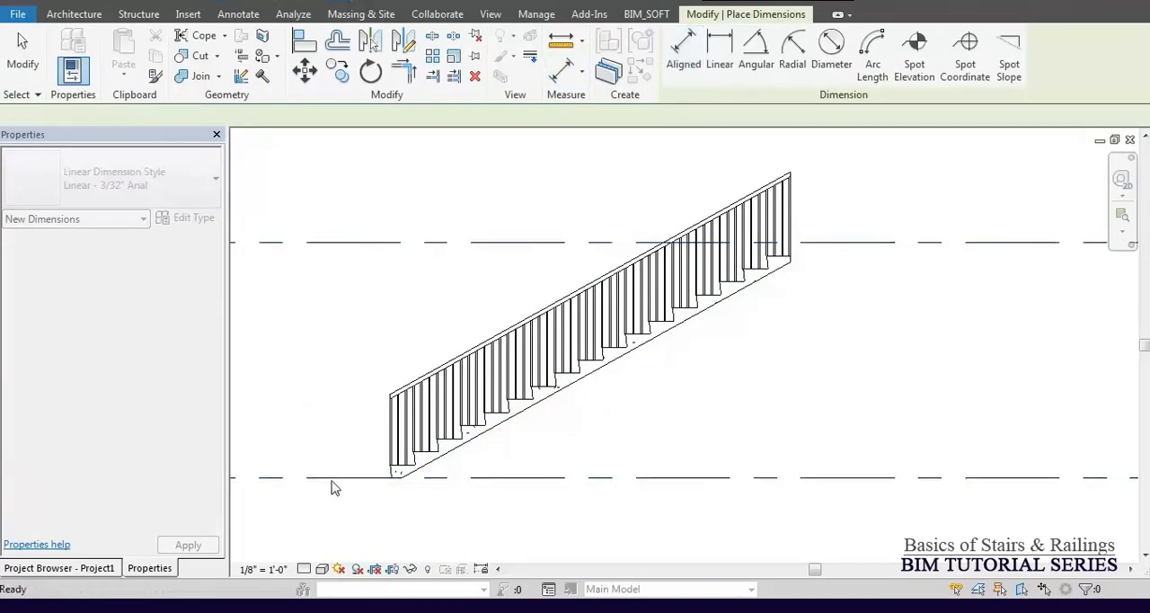
key("Escape")
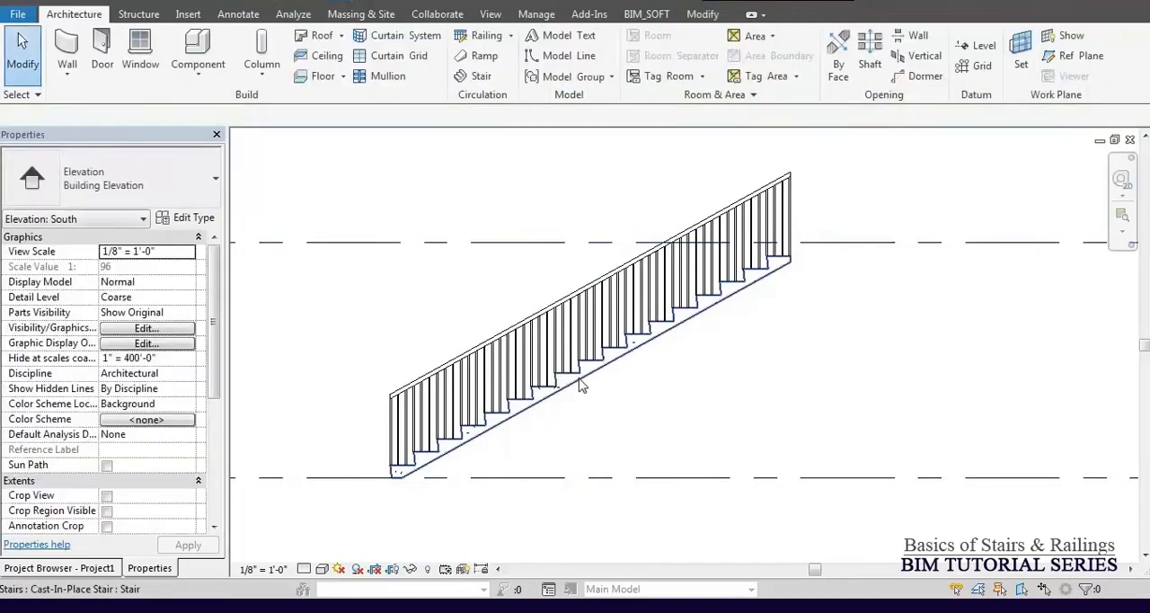
Set the elevation of Level 2 to 12' 0" above Level 1.
left_click(579, 385)
left_click(440, 243)
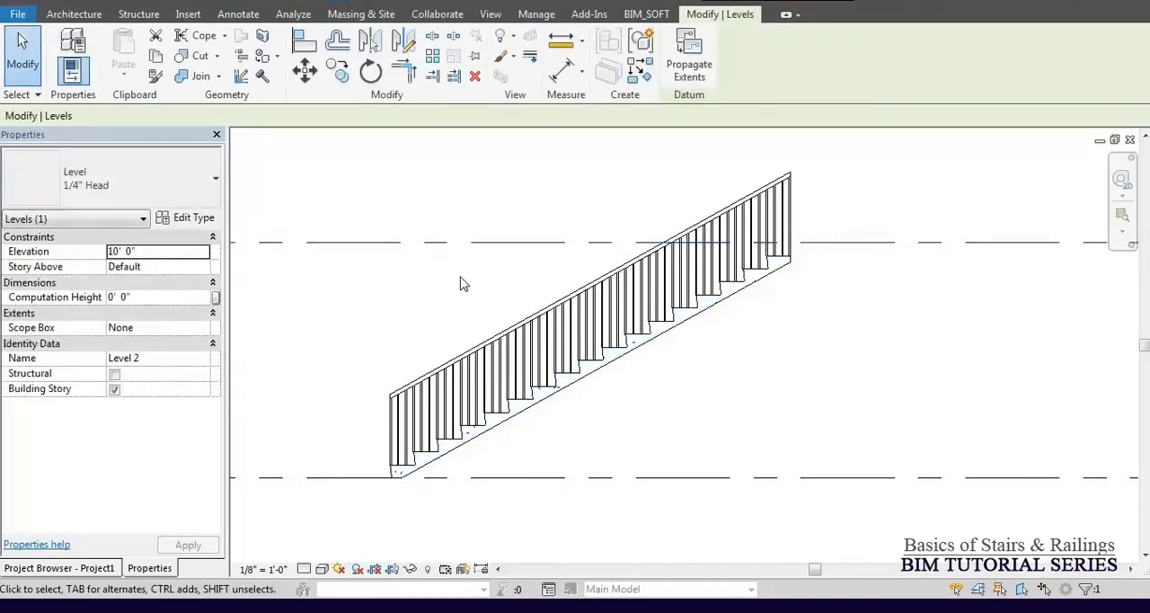
scroll(462, 282, "down", 3)
left_click(287, 303)
type("12")
key("Return")
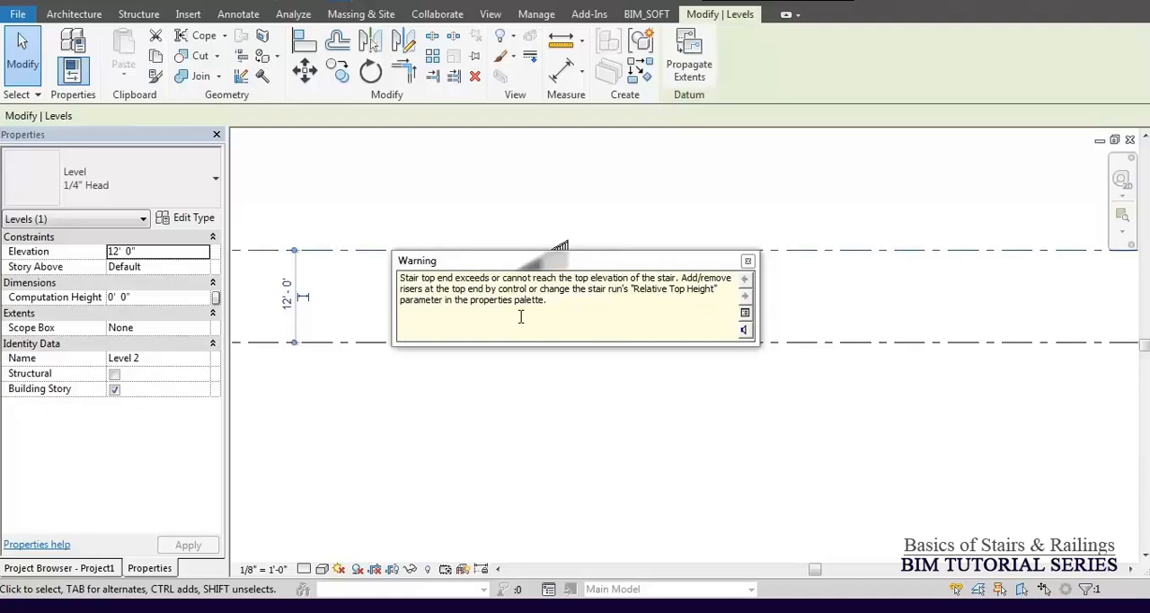
left_click(417, 387)
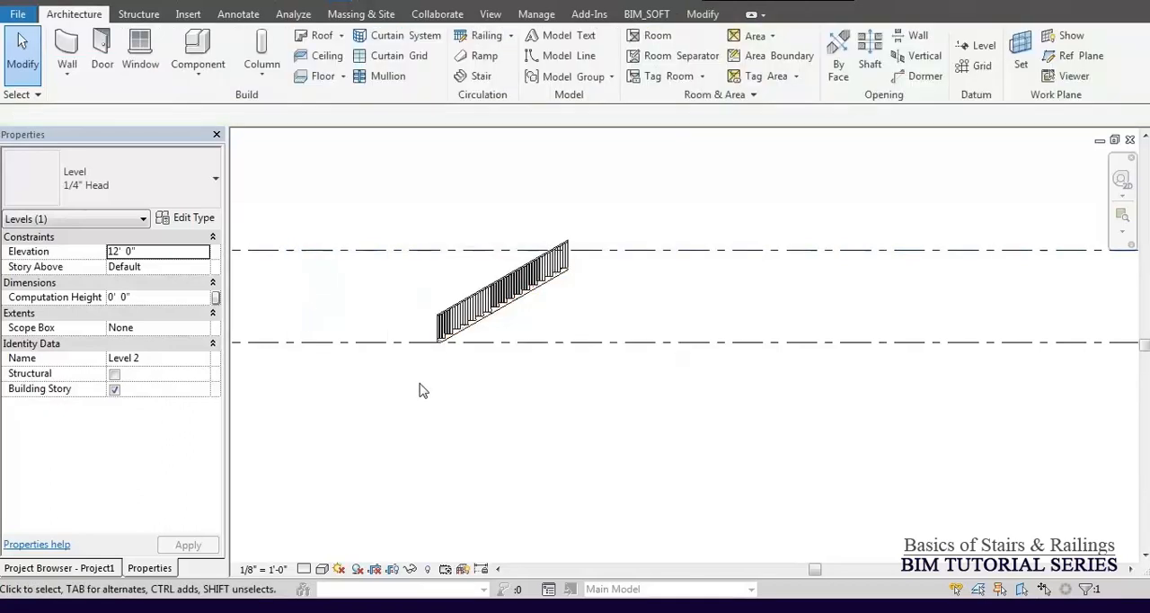
Inspect the stair's top end against the raised Level 2 and undo the level's elevation change.
scroll(573, 255, "up", 3)
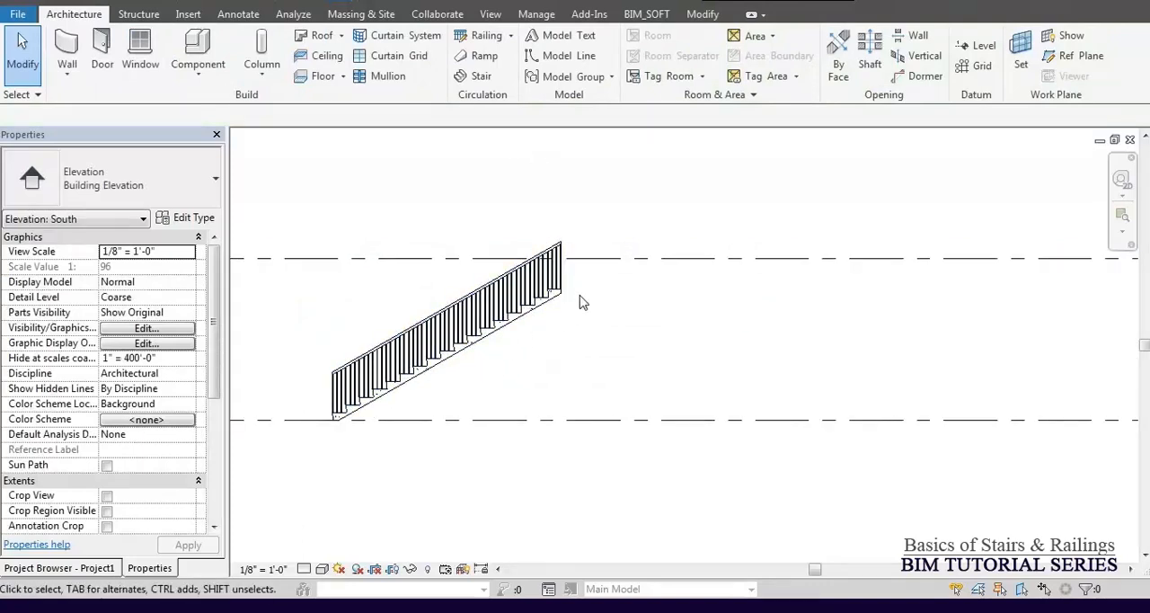
scroll(582, 298, "down", 3)
middle_click_drag(390, 316, 520, 308)
scroll(673, 299, "up", 3)
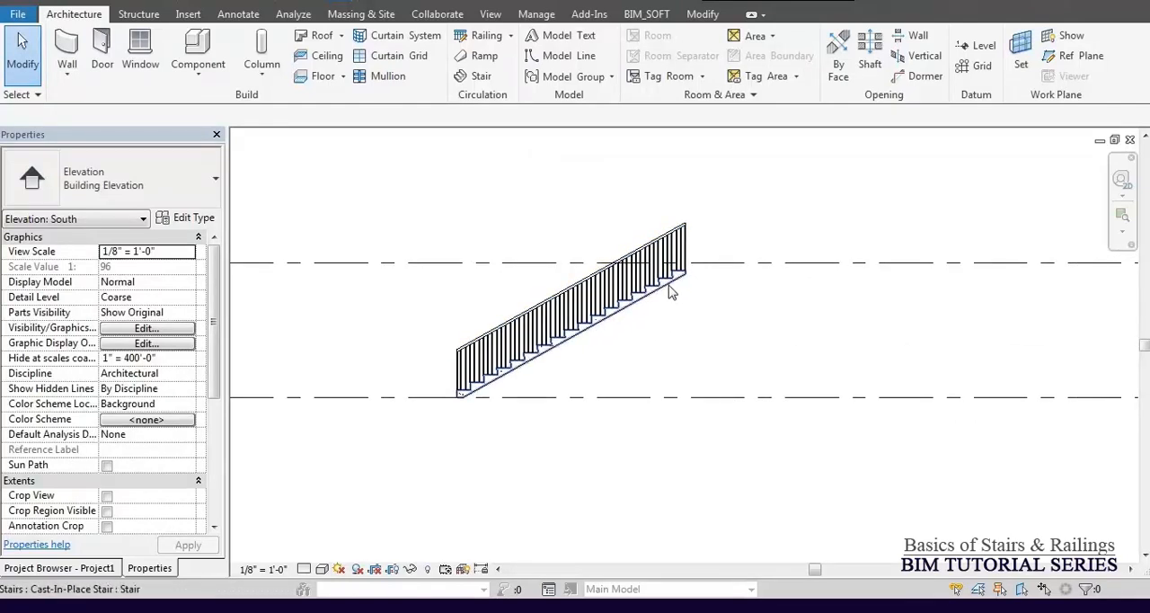
Set the stair's desired number of risers to 14 and accept the change.
left_click(672, 299)
scroll(652, 270, "up", 2)
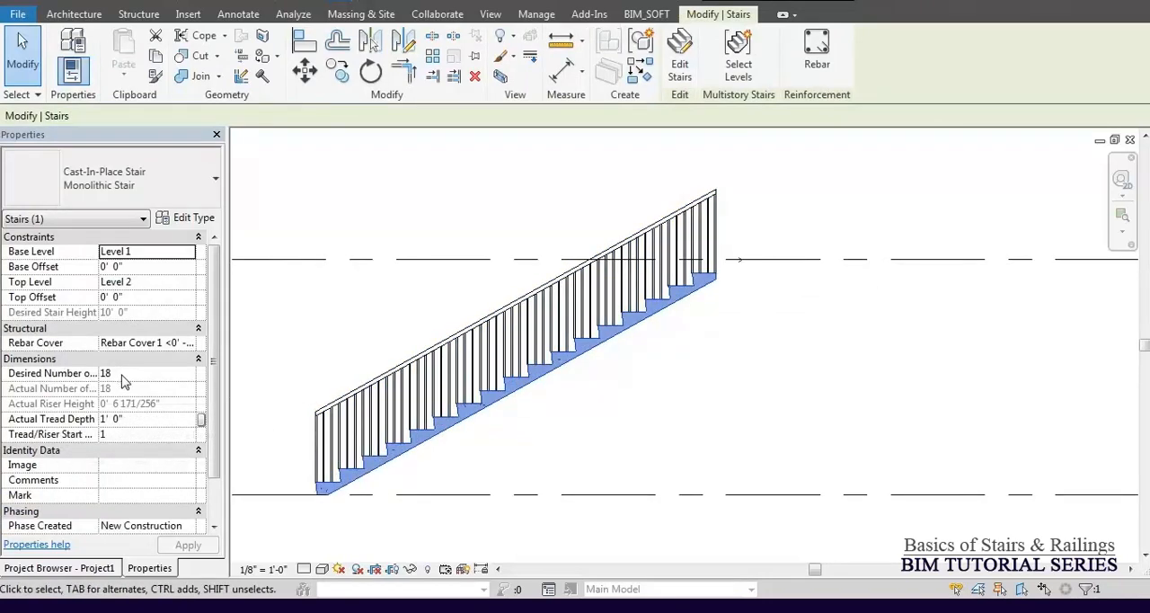
left_click(176, 377)
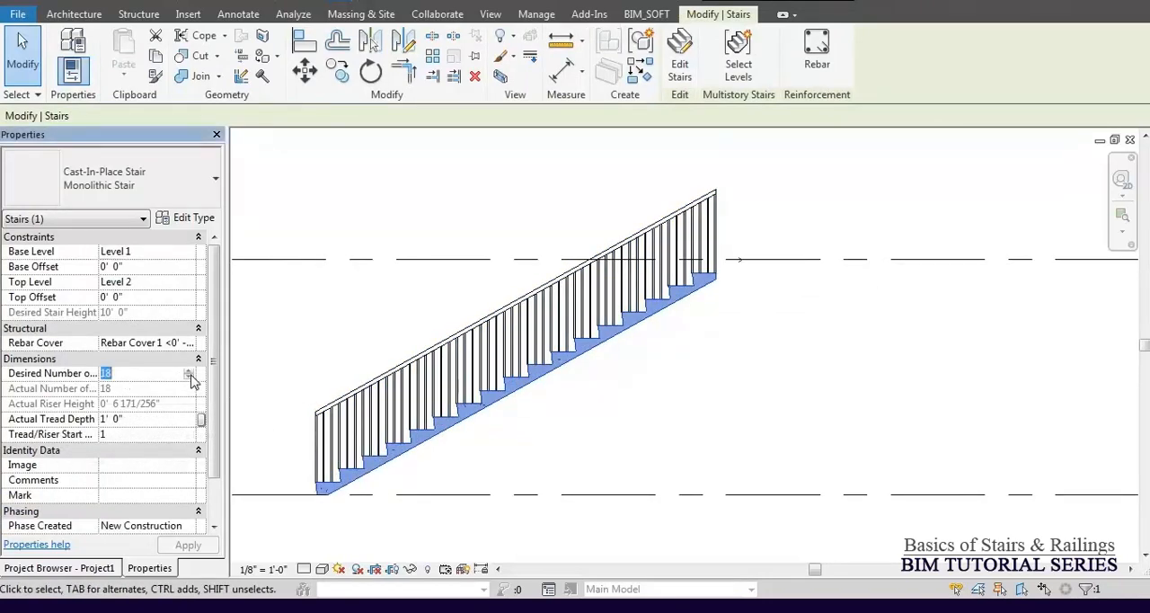
left_click(189, 376)
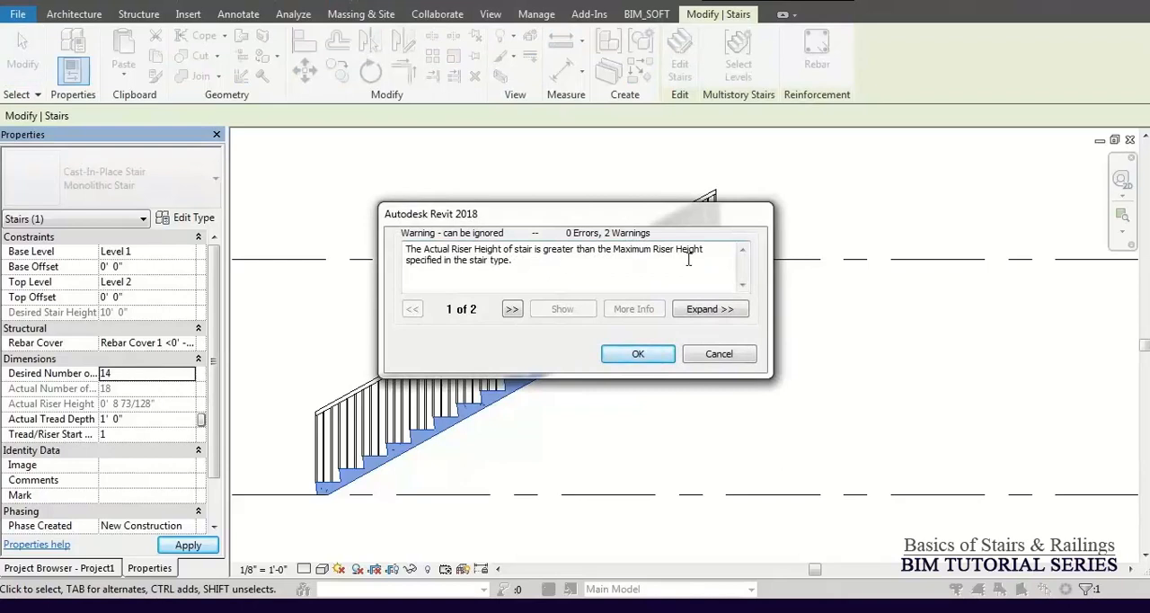
left_click(629, 354)
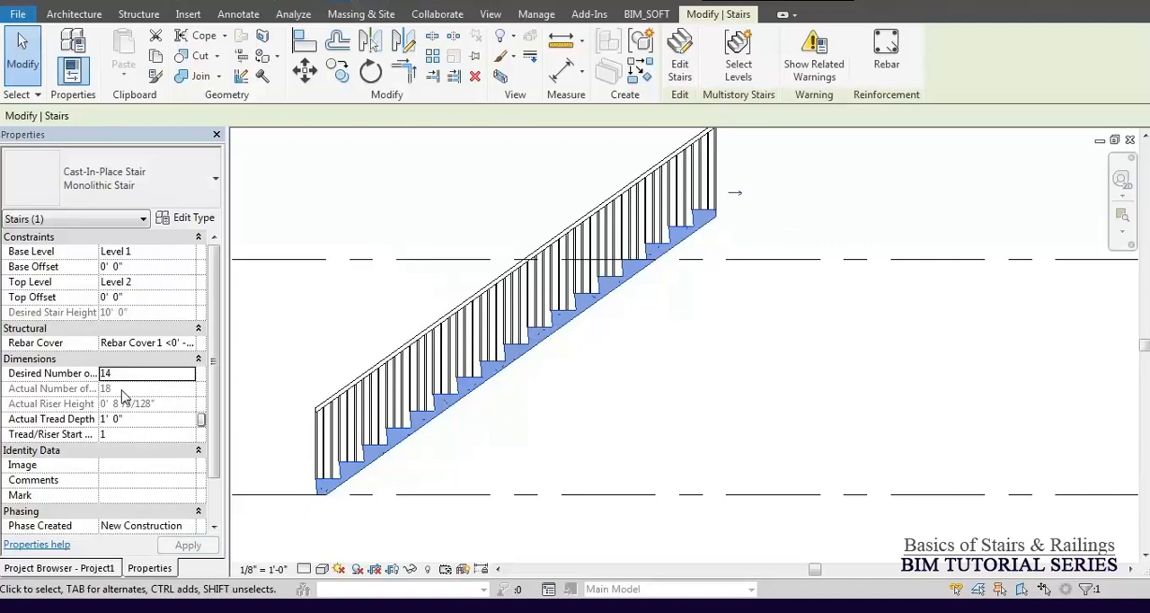
Check the Maximum Riser Height in the Monolithic Stair's type properties, leaving the type unedited.
left_click(198, 218)
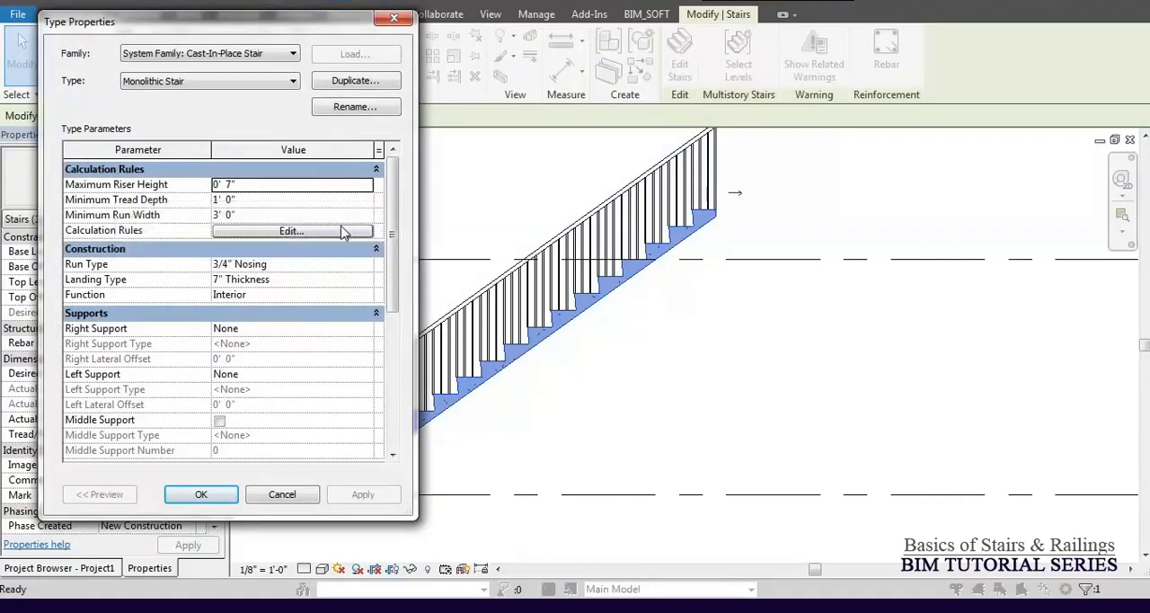
left_click(267, 185)
key("Escape")
key("Escape")
key("Escape")
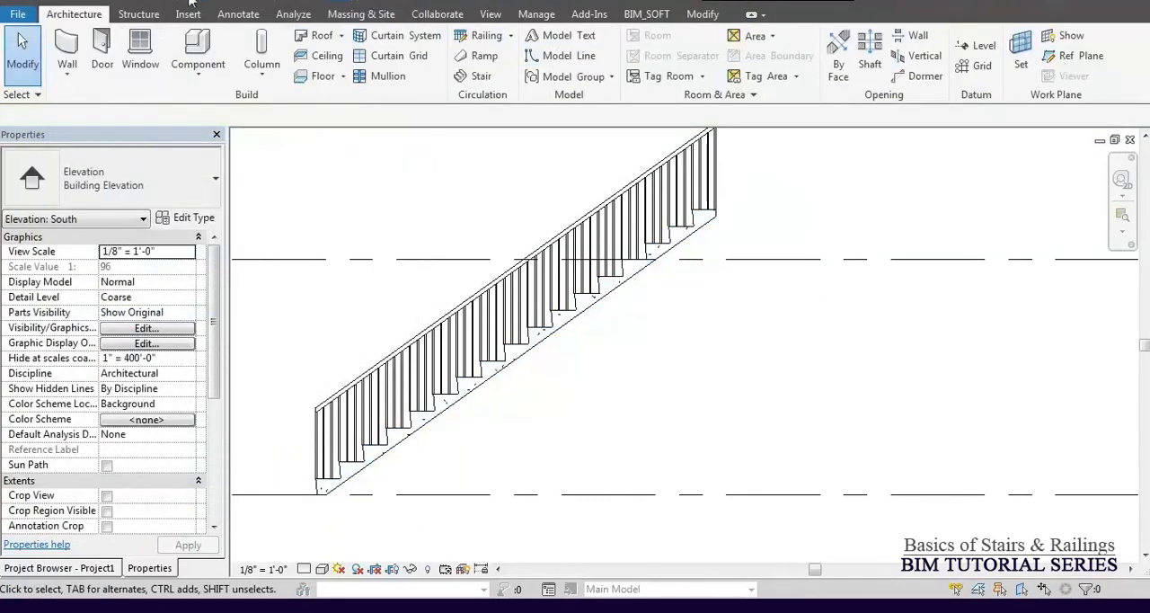
Measure the height of a middle riser on the 14-riser stair in the South elevation.
scroll(598, 278, "up", 3)
scroll(598, 278, "up", 6)
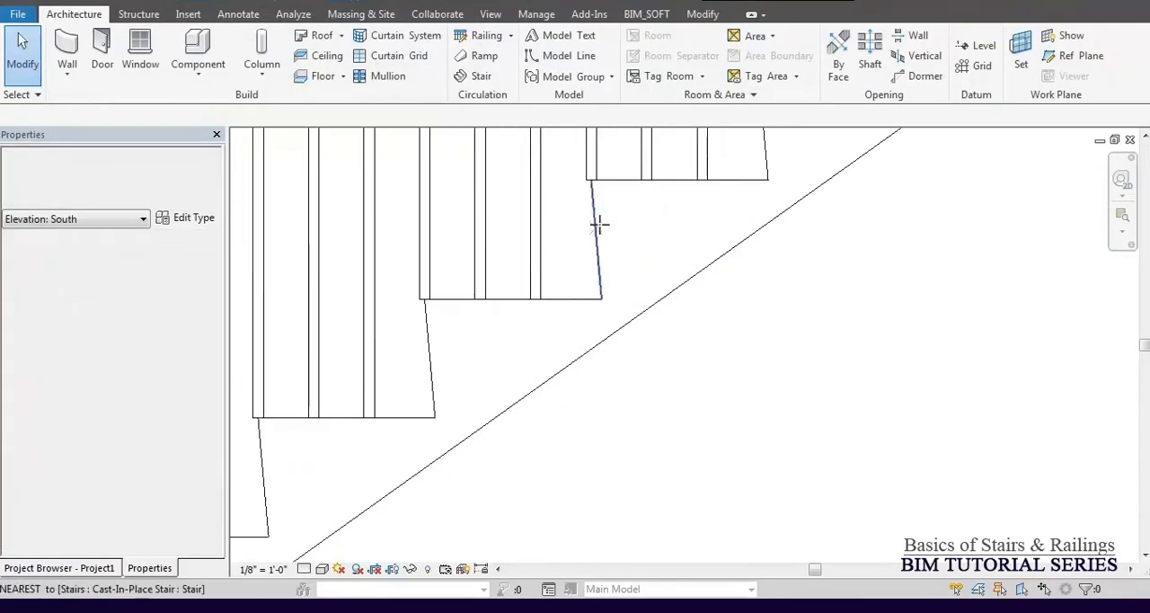
left_click(585, 147)
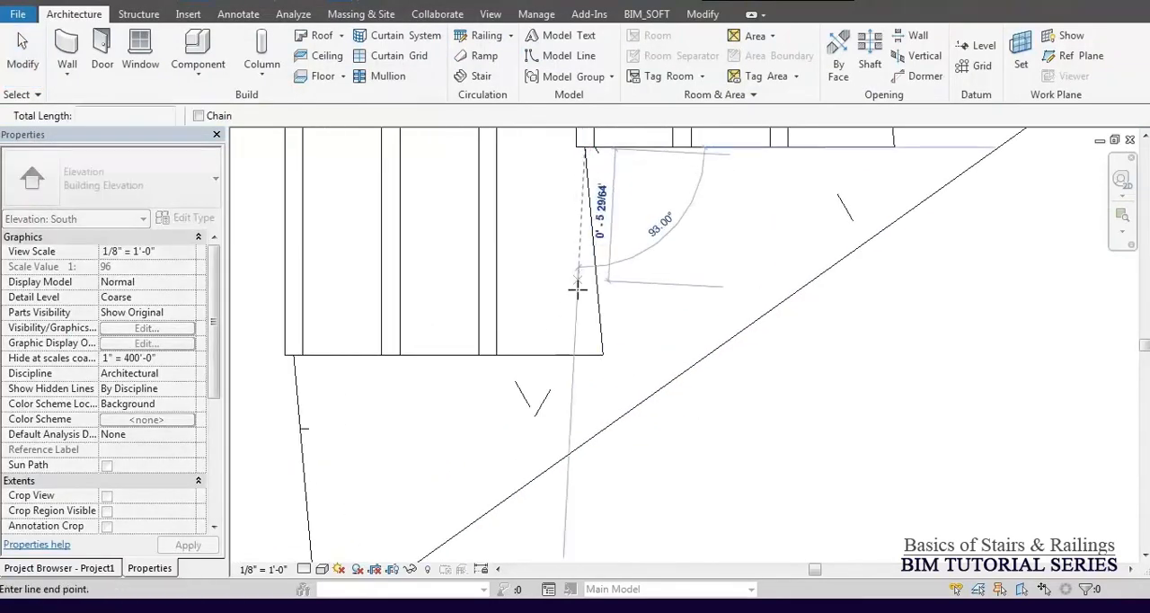
left_click(585, 357)
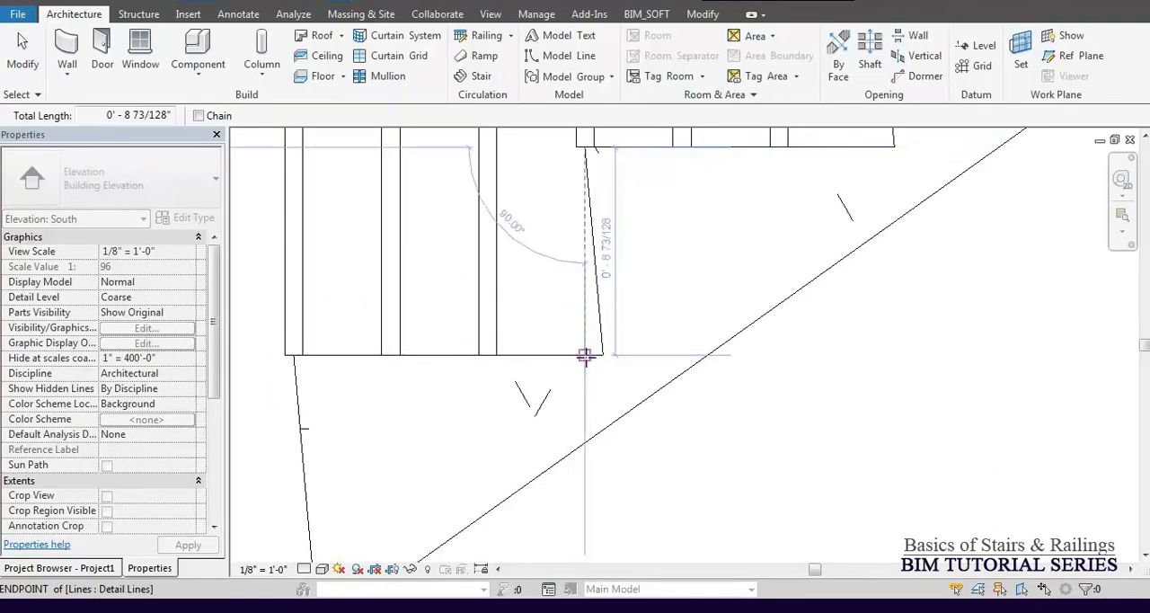
left_click_drag(174, 115, 30, 122)
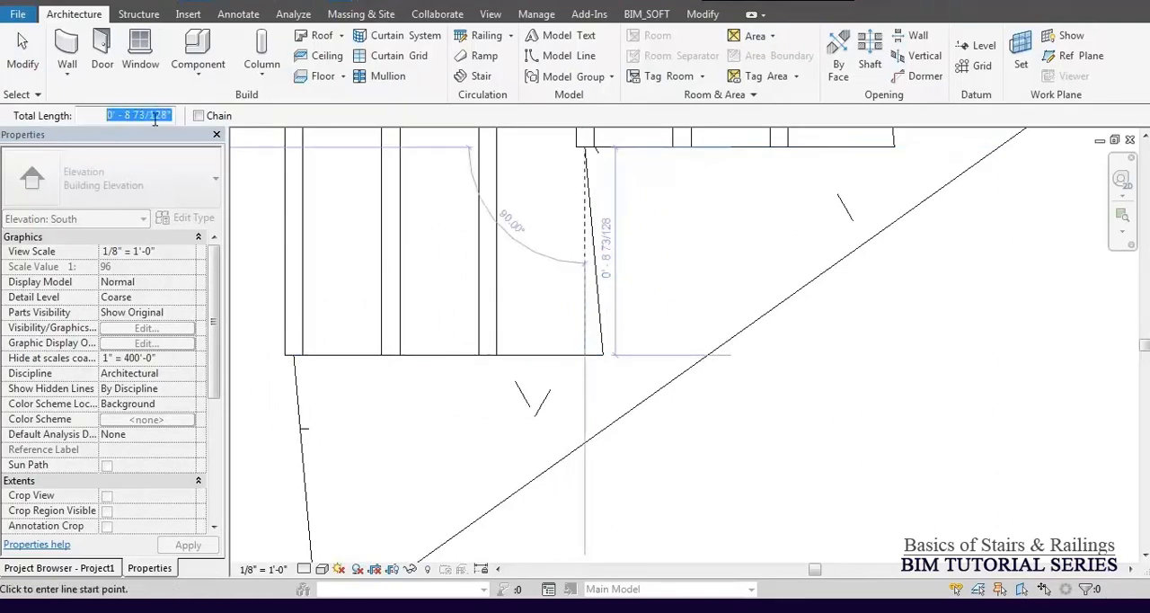
key("Escape")
key("Escape")
Compare the measured riser against the stair type's Maximum Riser Height, close the type properties unedited and reselect the stair.
left_click(591, 423)
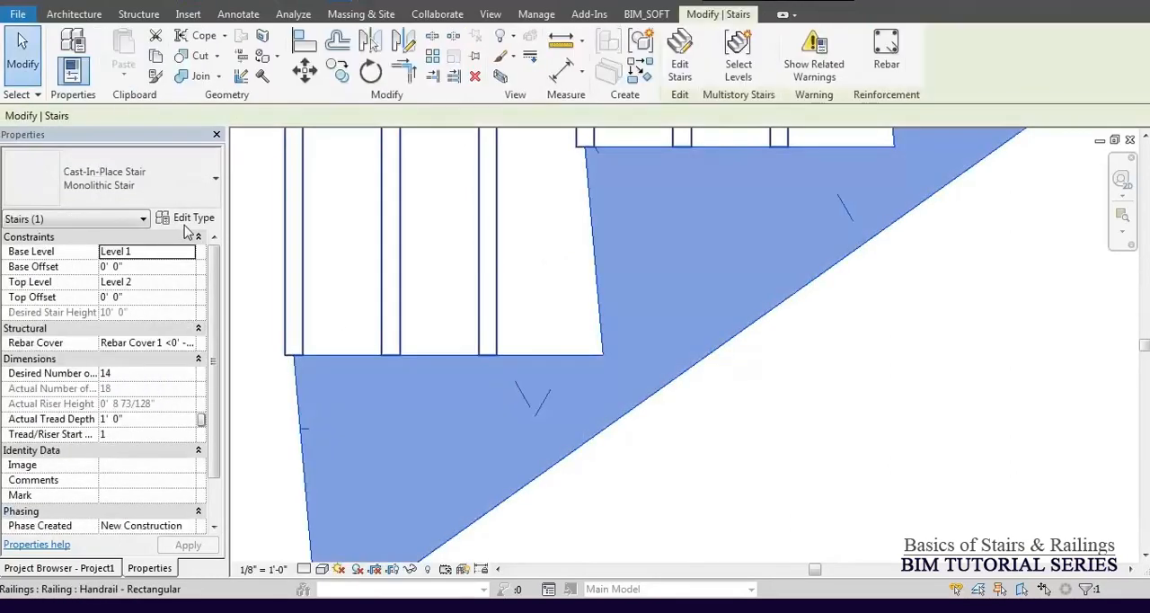
left_click(186, 219)
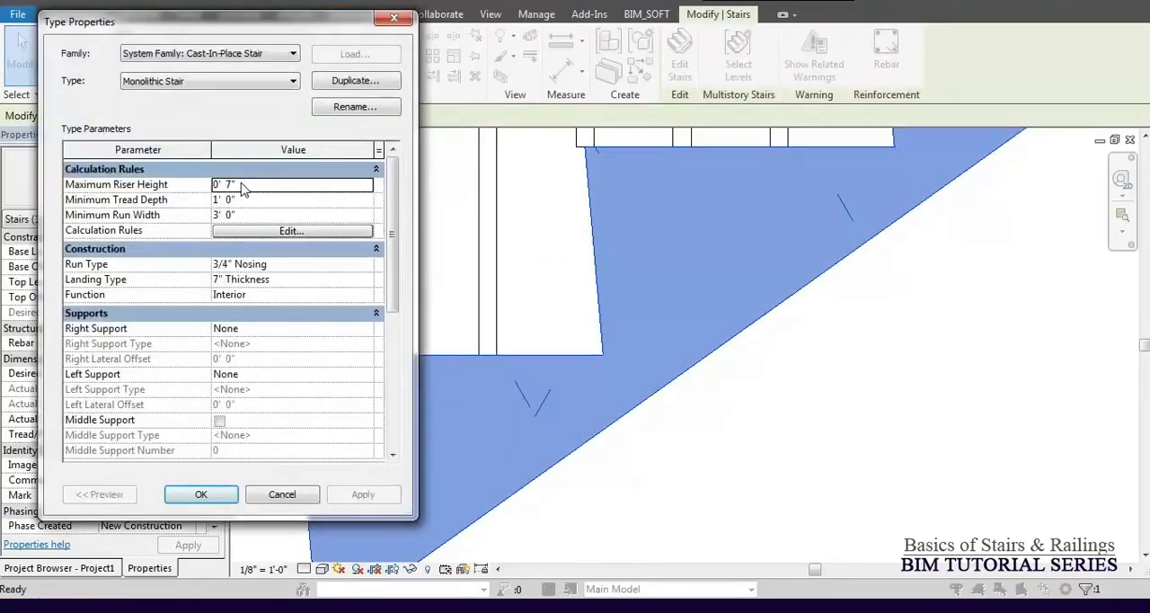
key("Escape")
scroll(674, 376, "down", 6)
key("Escape")
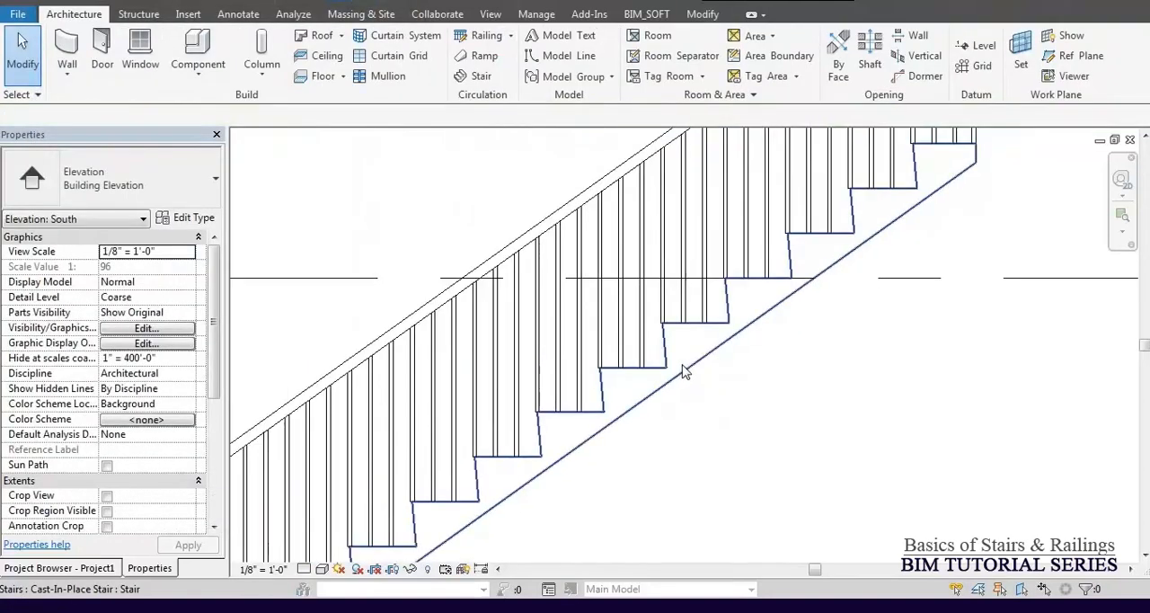
scroll(681, 371, "down", 3)
left_click(681, 367)
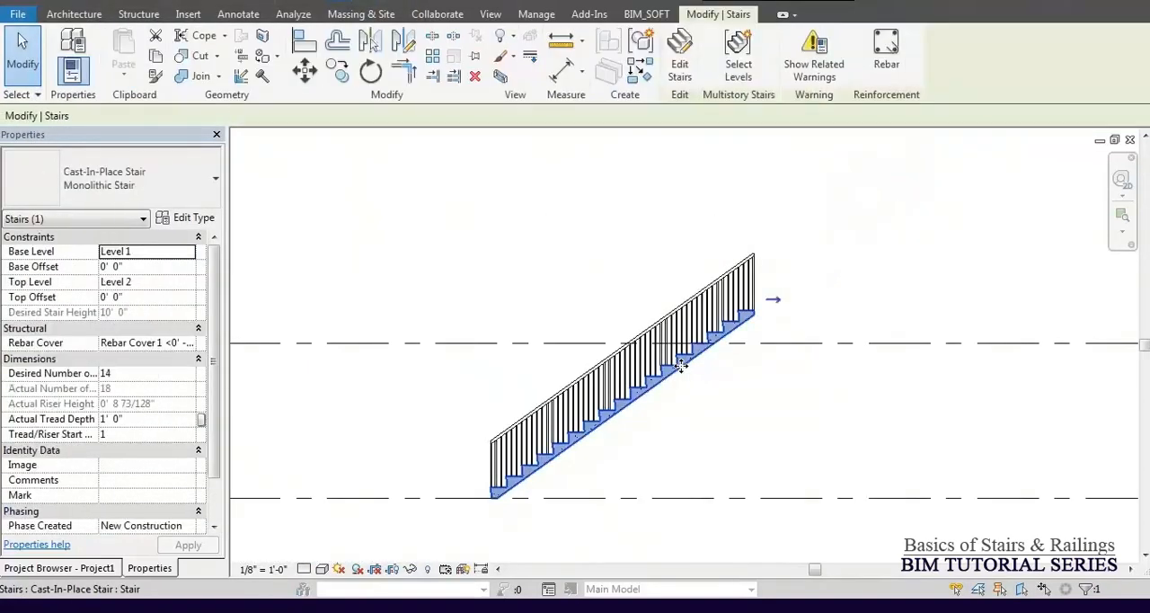
Undo the stair's last riser count change.
key("Escape")
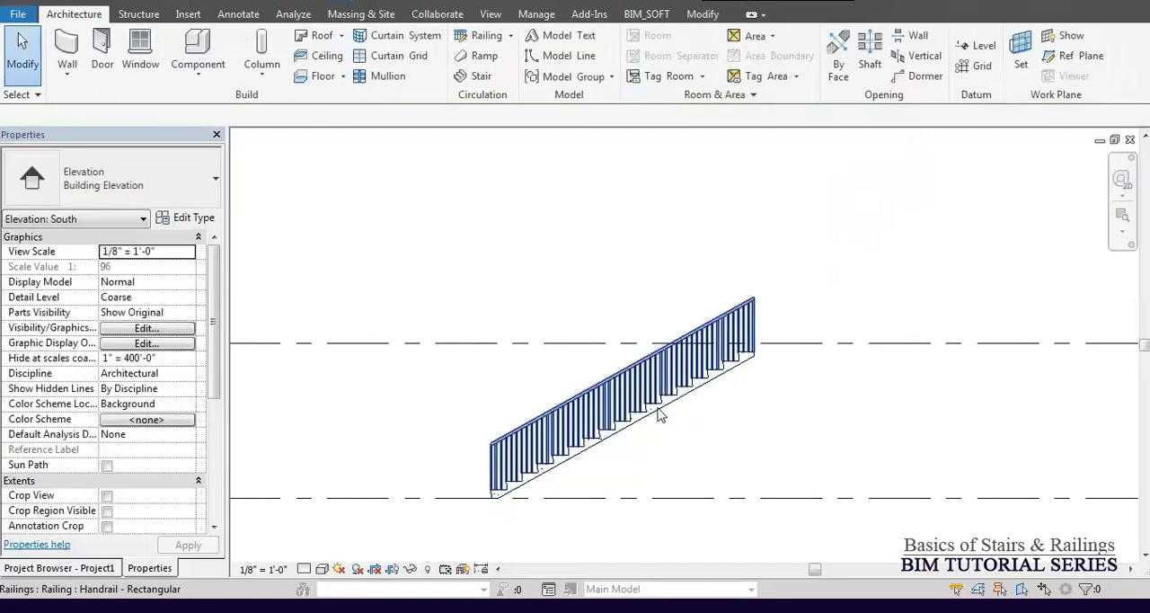
left_click(659, 414)
key("Escape")
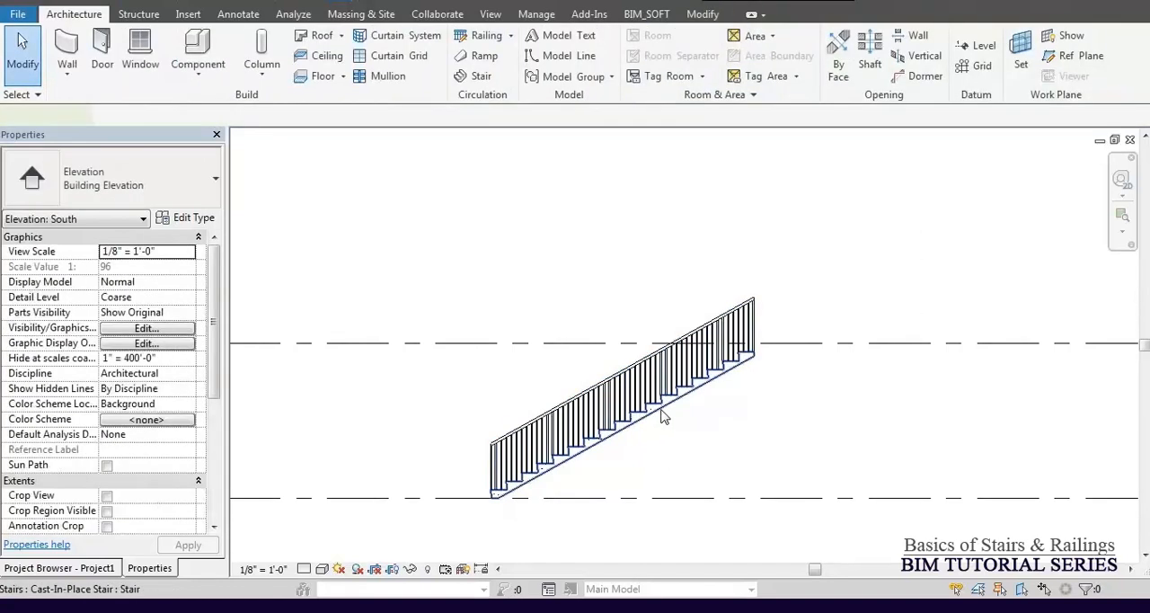
Set the stair's desired number of risers to 22 and accept the change despite the warning.
left_click(635, 420)
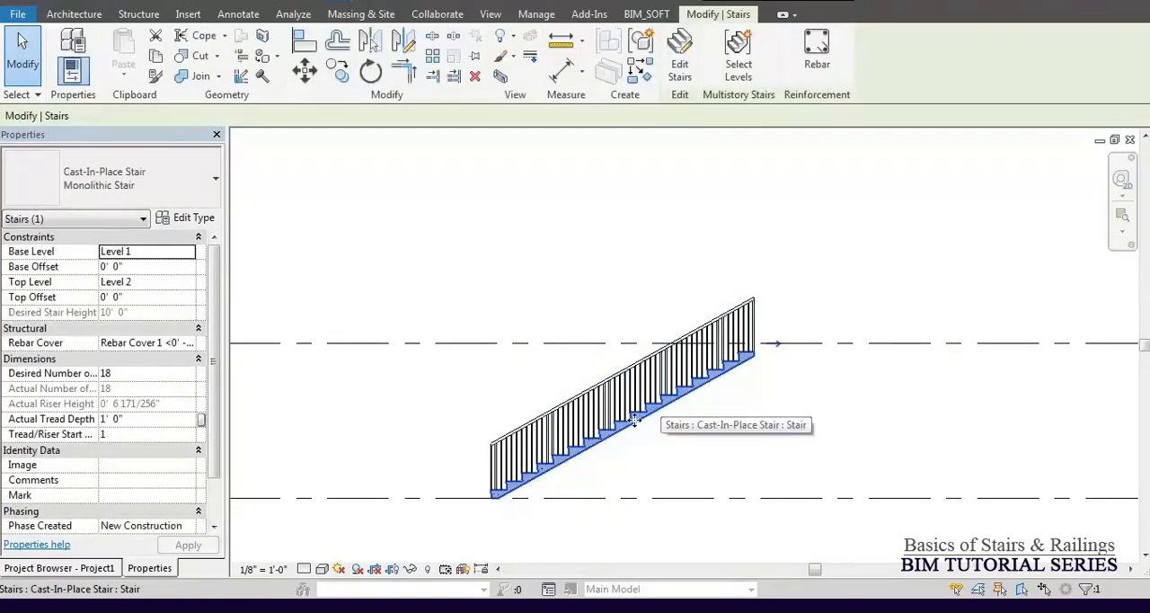
left_click(145, 374)
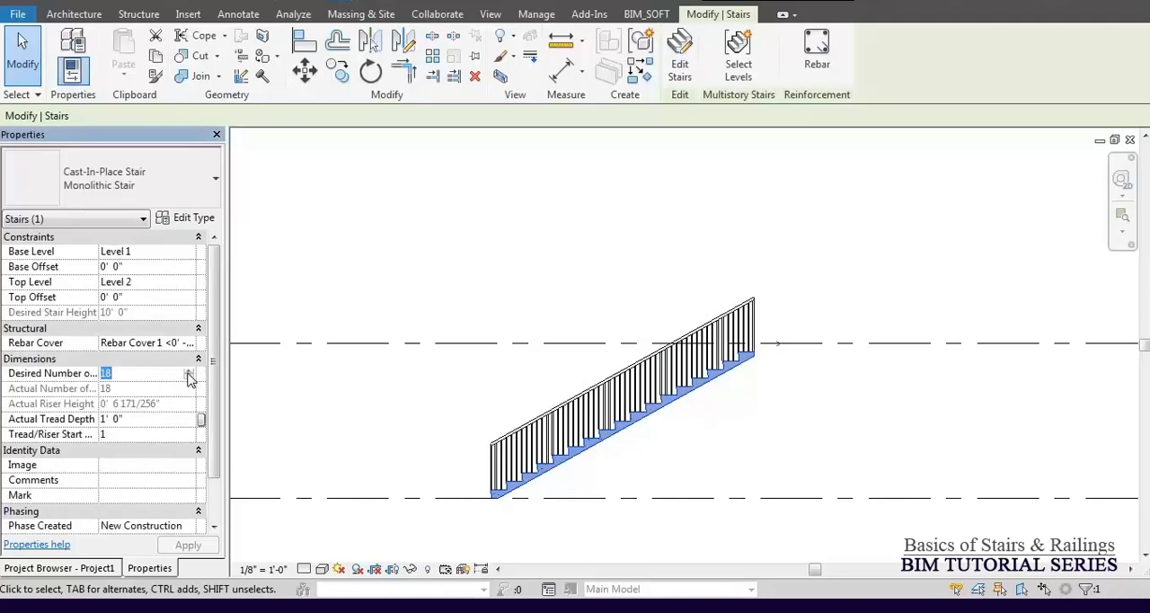
left_click(188, 374)
left_click(189, 374)
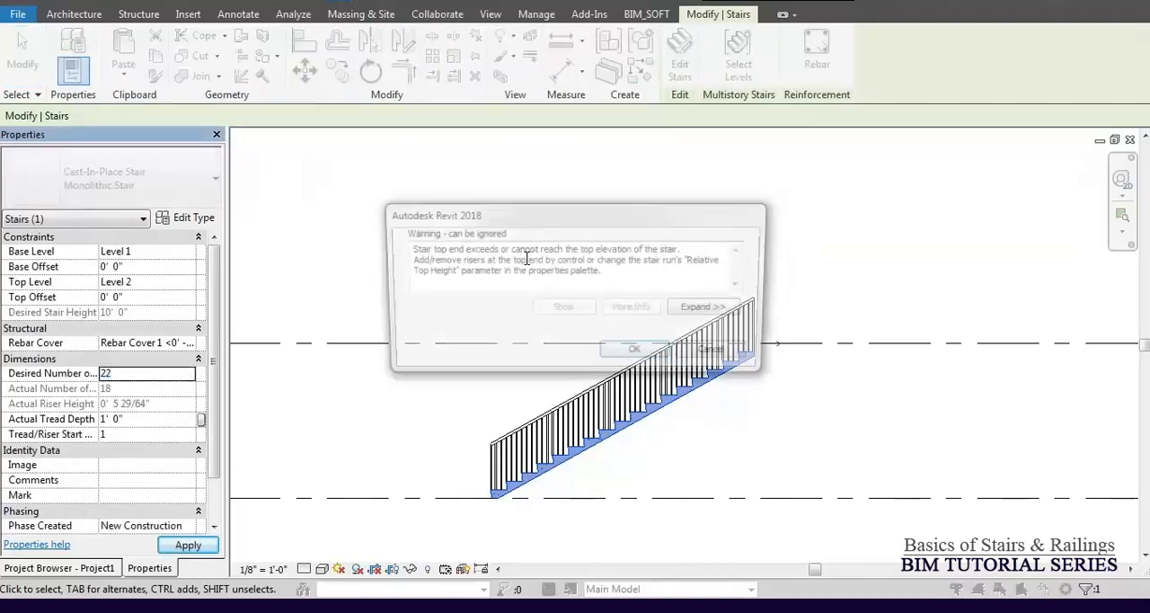
left_click_drag(542, 219, 406, 161)
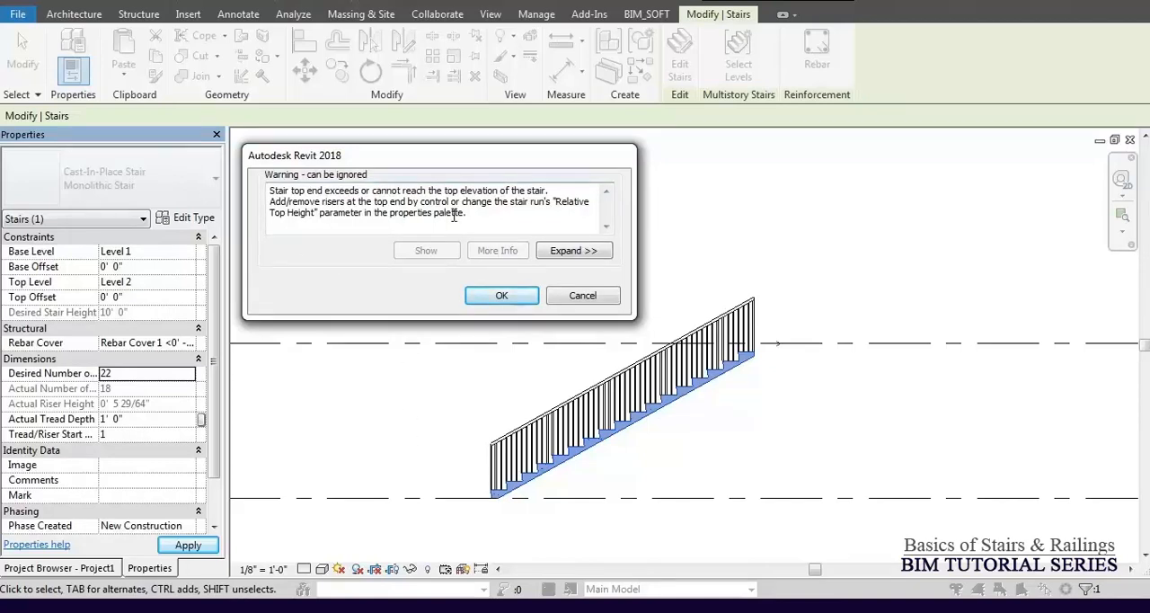
left_click(502, 297)
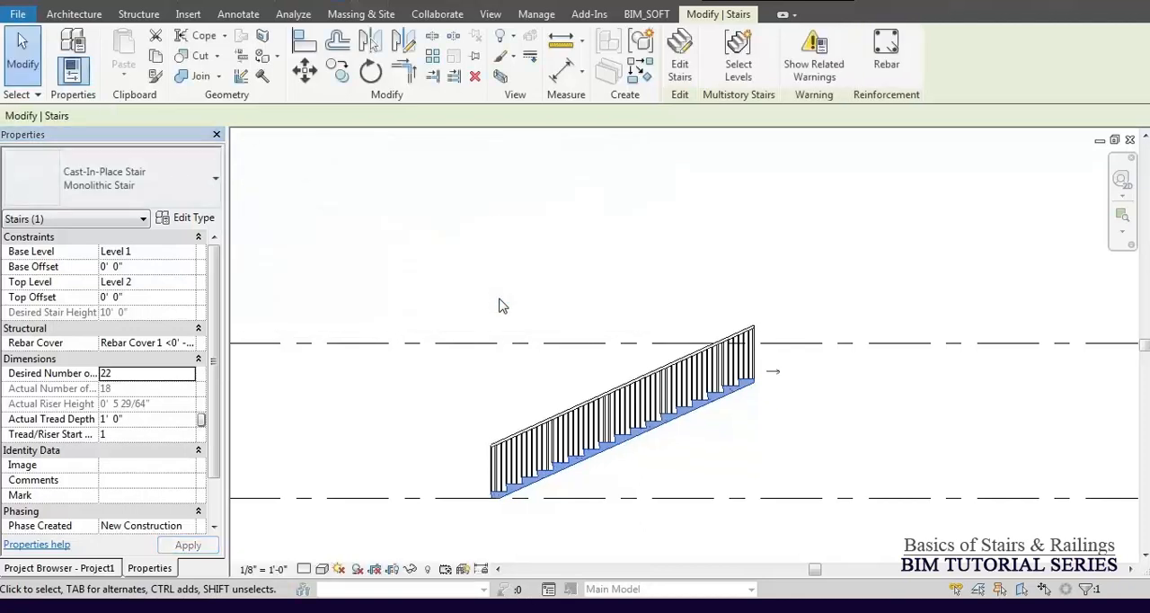
Check the Maximum Riser Height in the stair's type properties and close them without changing anything.
scroll(749, 455, "up", 2)
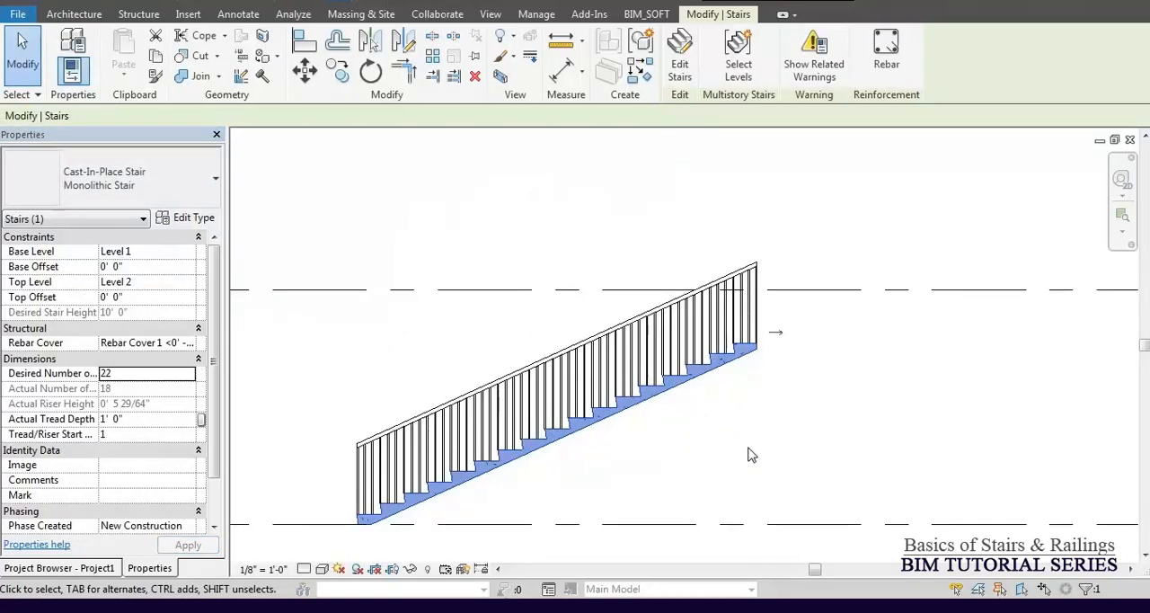
left_click(196, 223)
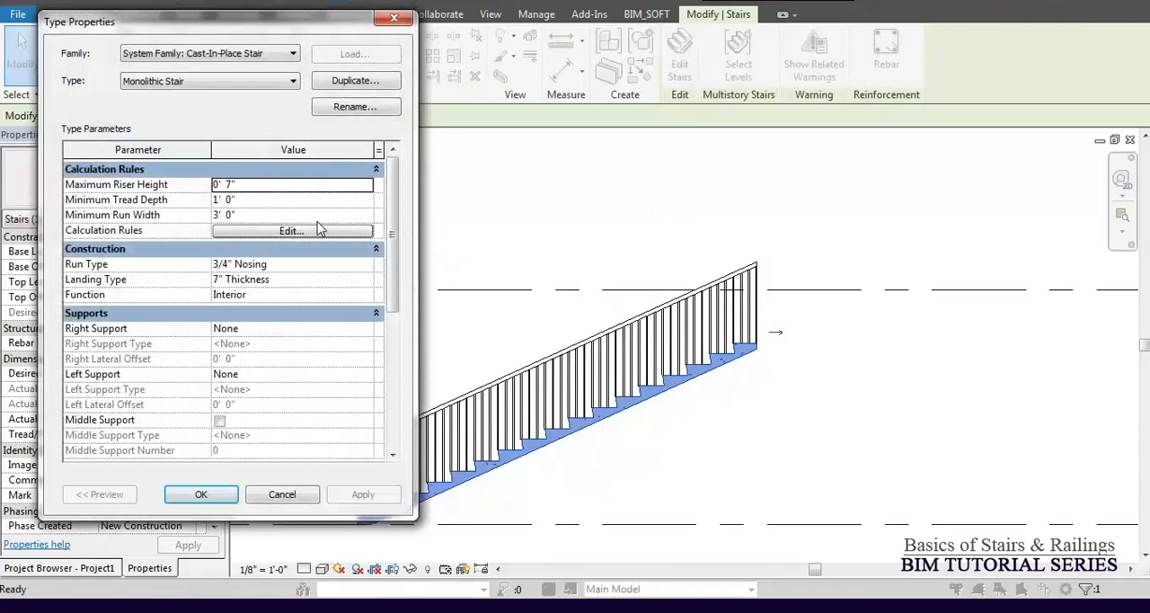
key("Escape")
Measure the vertical height of the uppermost riser on the 22-riser stair in the South elevation.
left_click(565, 42)
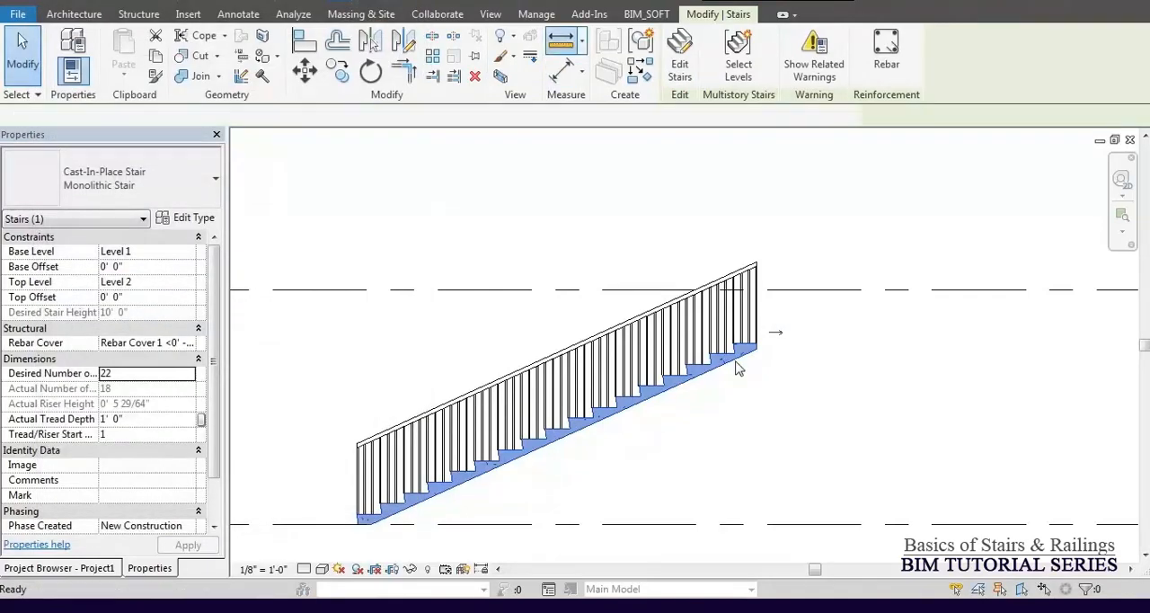
scroll(728, 351, "up", 6)
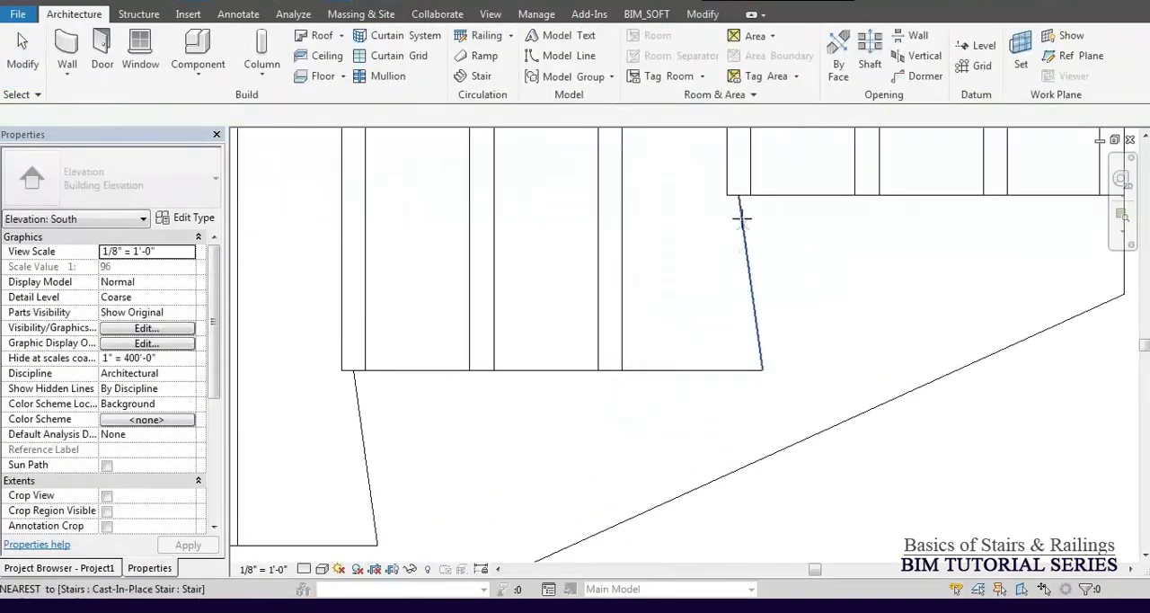
left_click(739, 196)
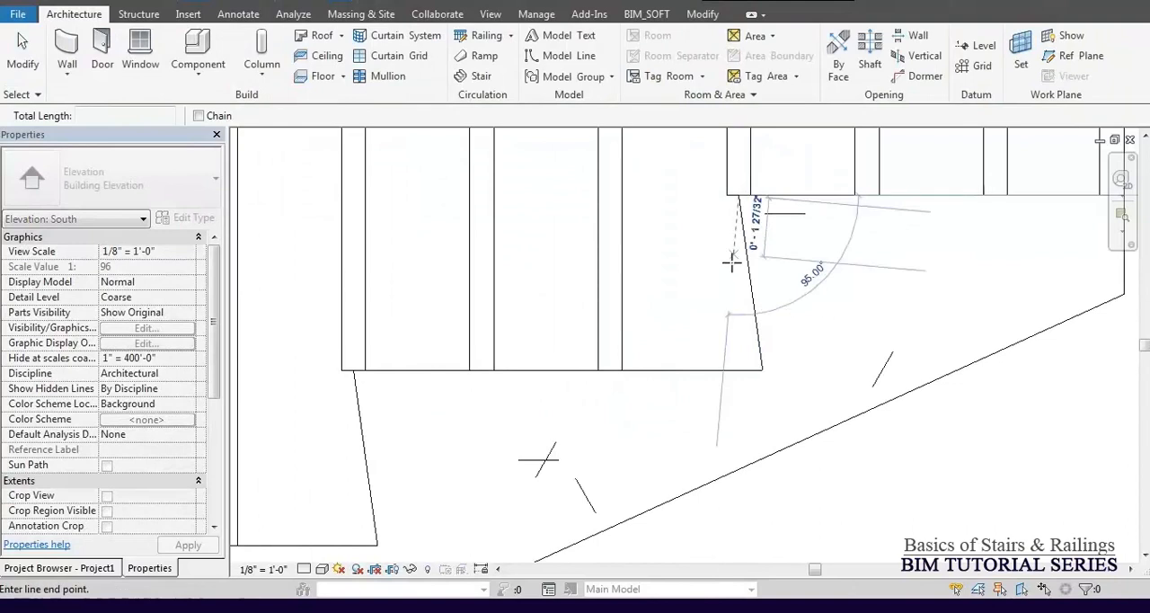
left_click(739, 368)
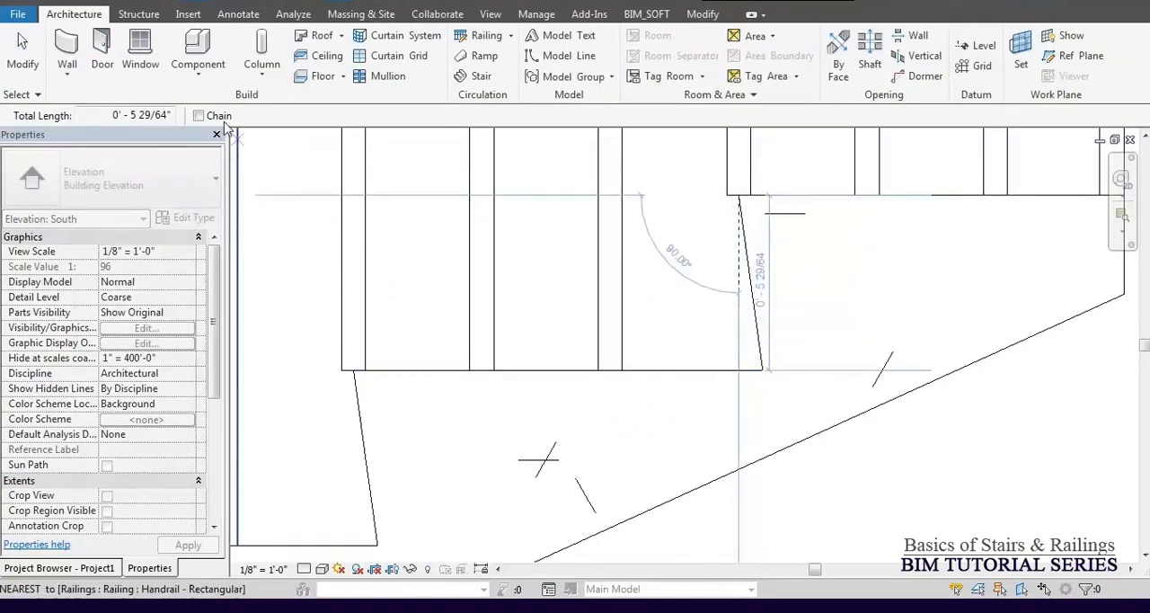
left_click_drag(113, 114, 212, 121)
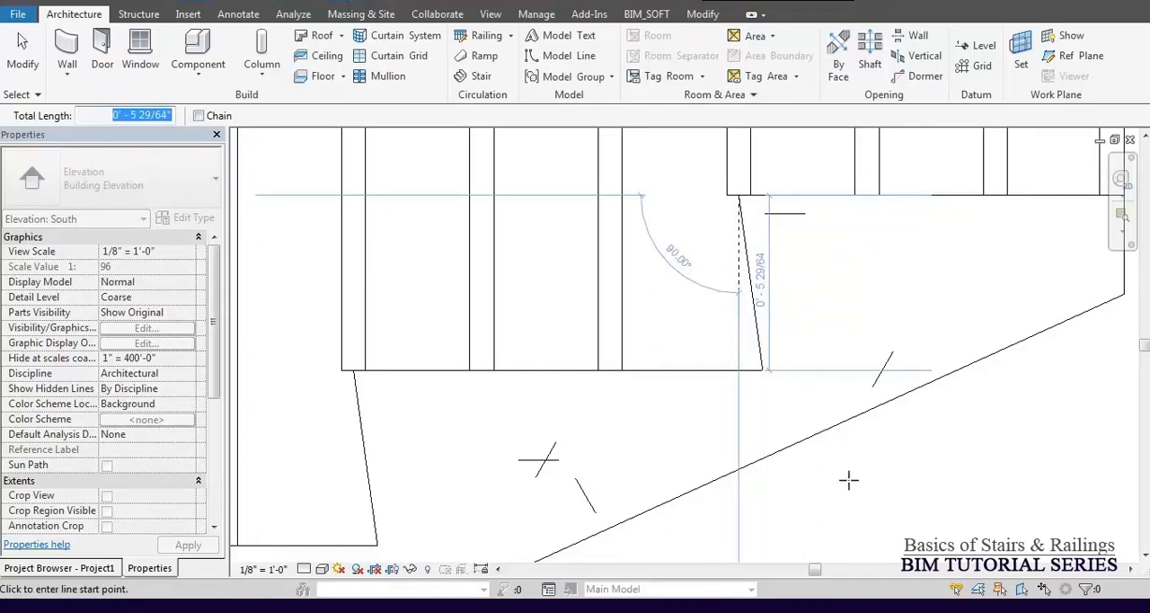
key("Escape")
Undo the change to 22 risers, reselect the stair and open the default 3D view.
scroll(750, 337, "down", 4)
scroll(746, 345, "down", 5)
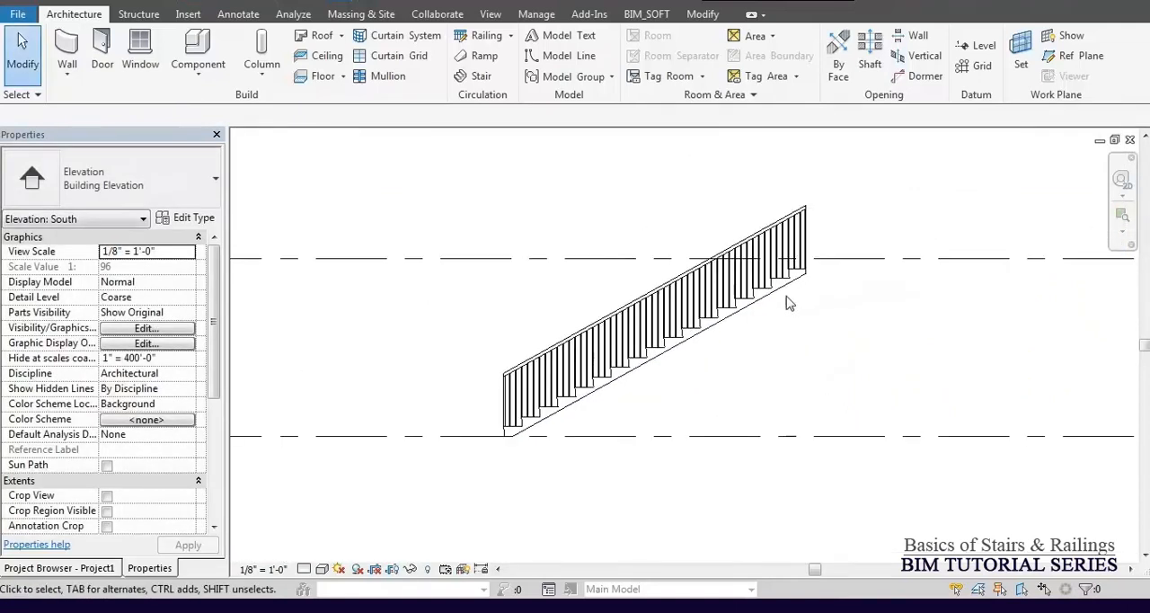
scroll(791, 301, "down", 2)
left_click(780, 302)
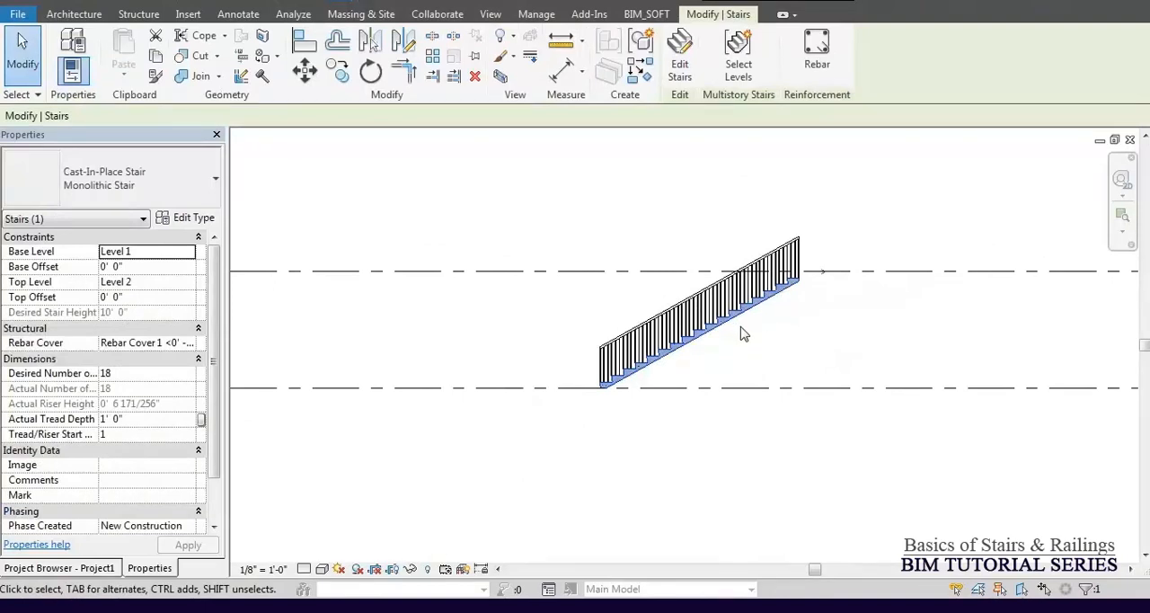
left_click(290, 1)
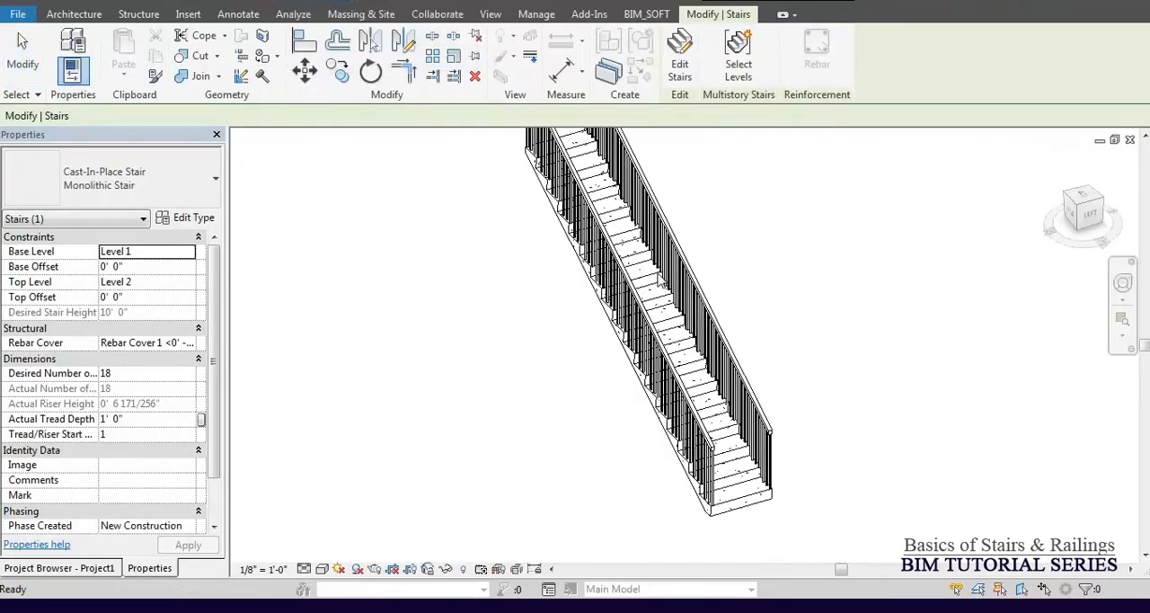
Delete both railings from the stair in the 3D view and undo the deletion.
mouse_move(624, 432)
middle_mouse_down("shift")
mouse_move(639, 367)
mouse_move(601, 406)
mouse_move(602, 433)
middle_mouse_up("shift")
left_click(602, 294)
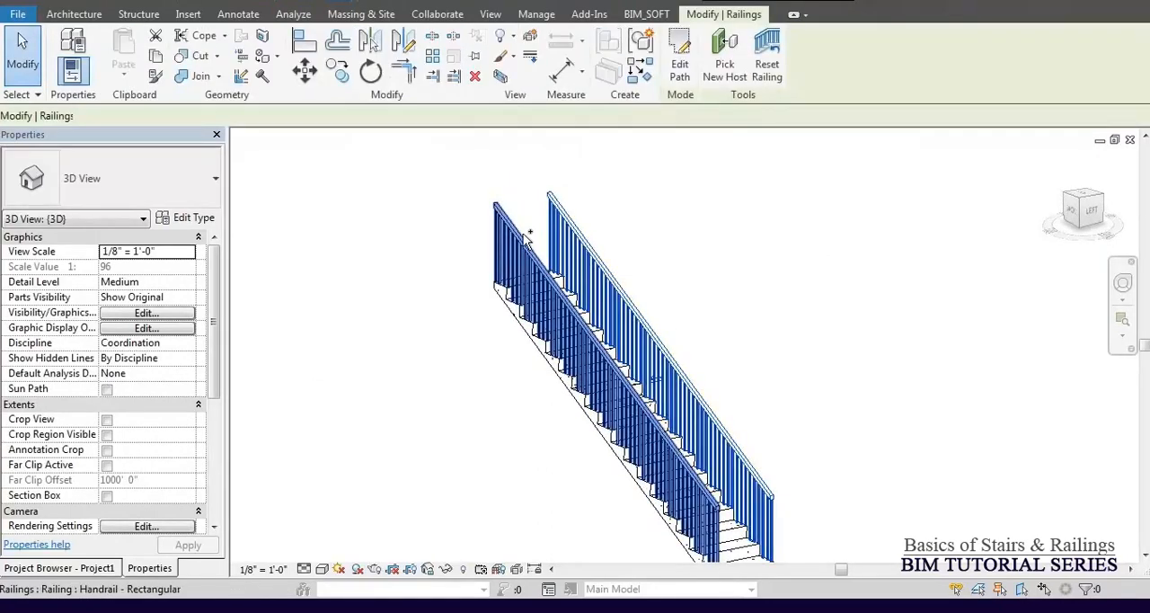
key("Delete")
middle_click_drag(621, 356, 607, 366)
left_click(608, 366)
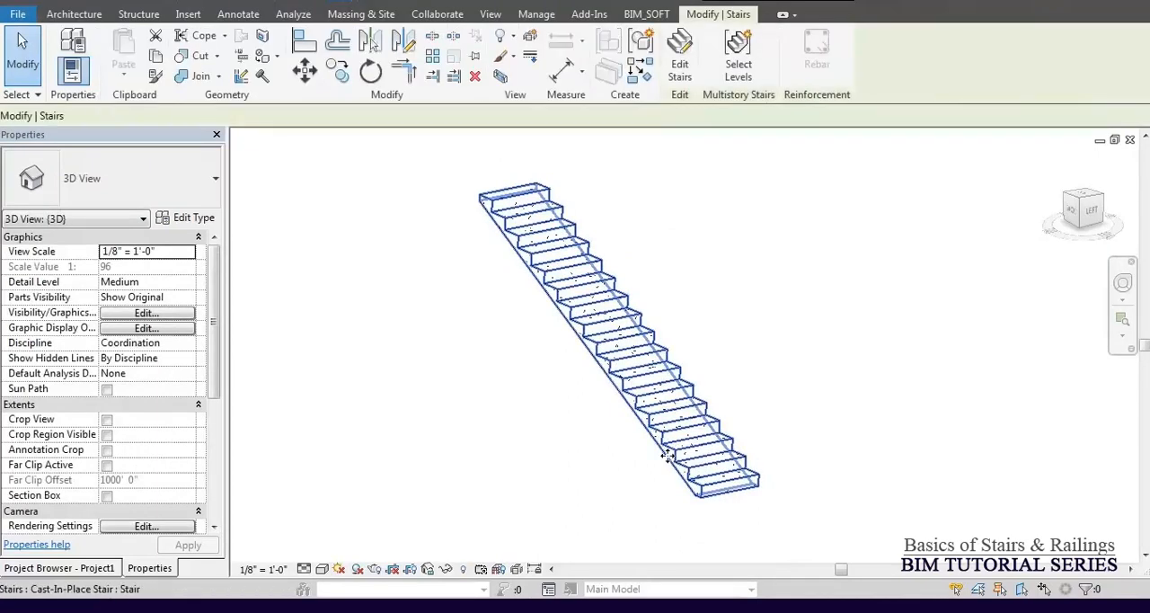
scroll(681, 492, "up", 3)
scroll(680, 492, "down", 2)
key("ctrl+z")
Temporarily hide both stair railings in the 3D view.
middle_click_drag(687, 485, 742, 392)
left_click(730, 379)
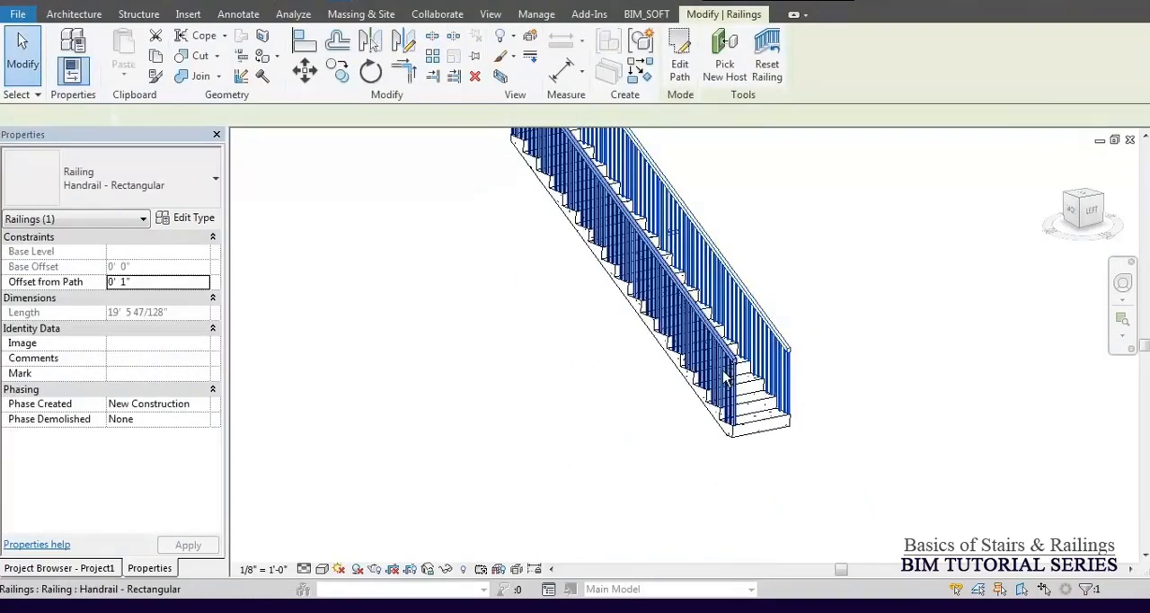
key("h")
key("h")
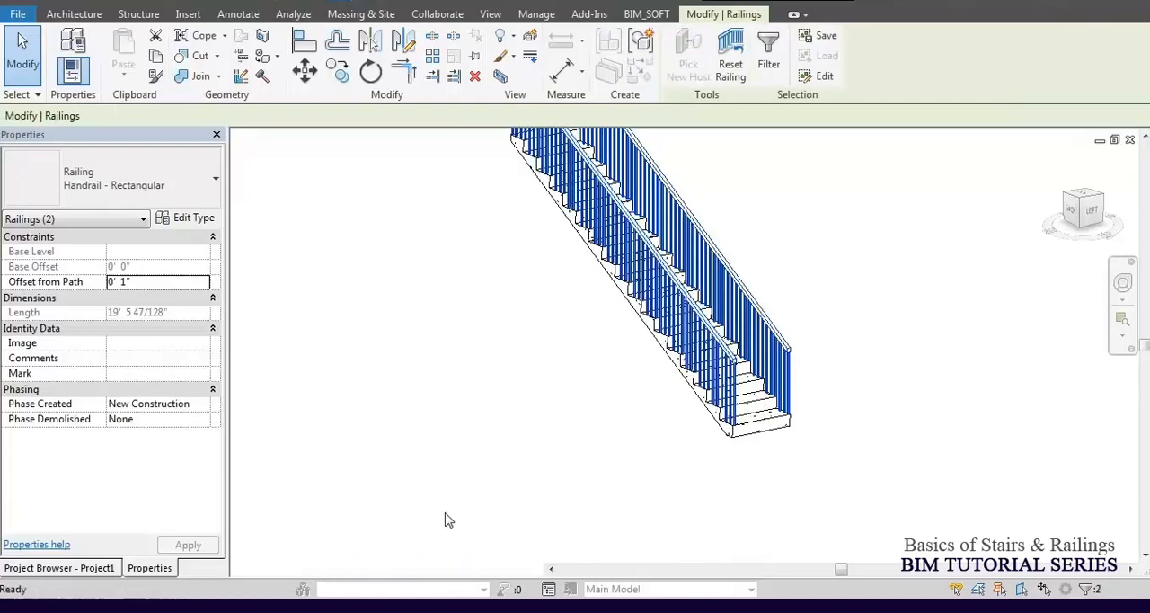
mouse_move(555, 416)
middle_mouse_down("shift")
mouse_move(555, 441)
mouse_move(544, 406)
middle_mouse_up("shift")
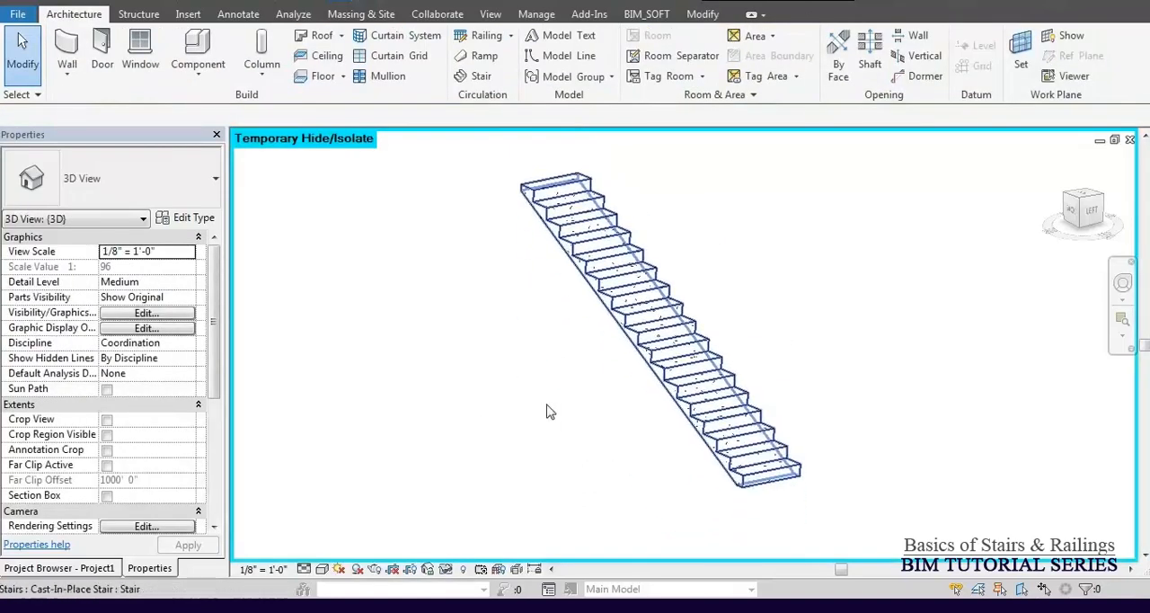
Examine the stair type's Maximum Riser Height, Minimum Tread Depth and Minimum Run Width in its type properties.
scroll(762, 476, "up", 2)
left_click(734, 474)
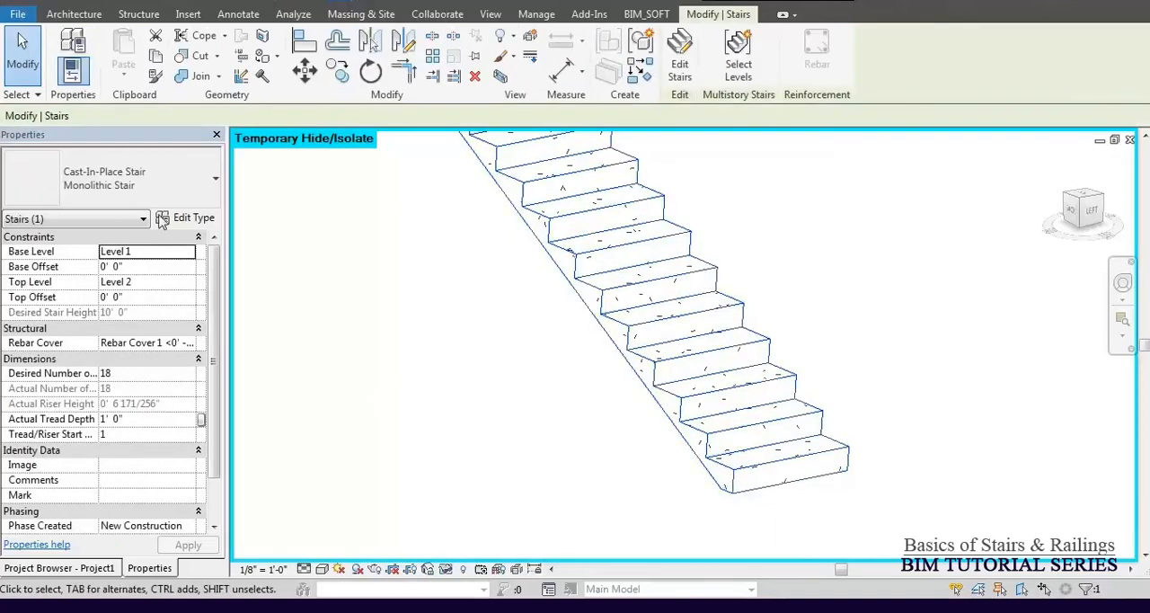
left_click(198, 219)
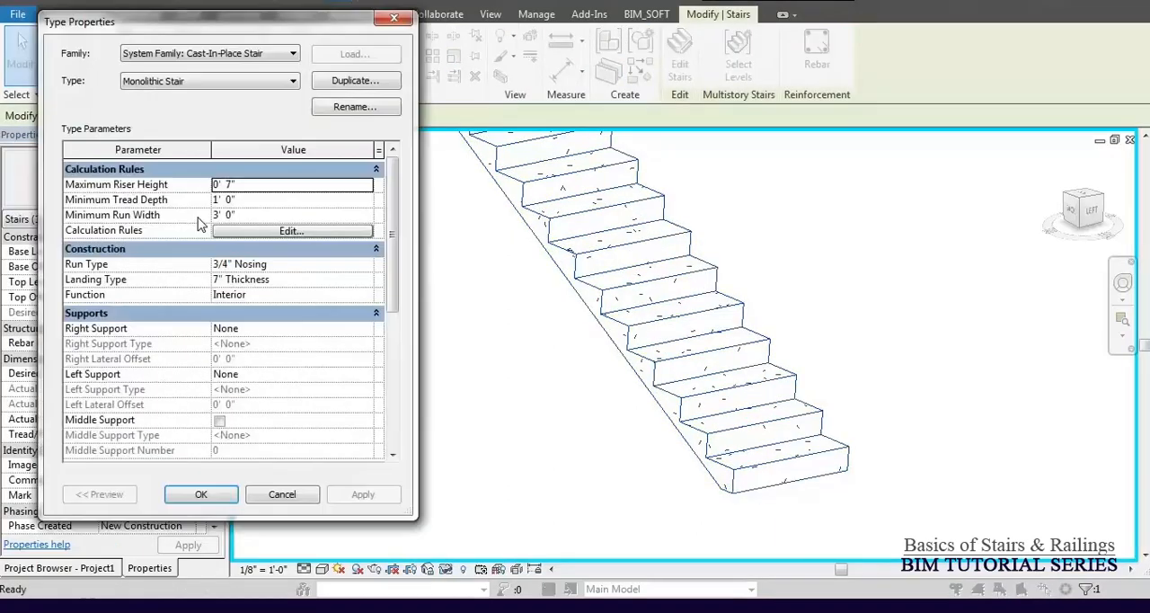
left_click(249, 201)
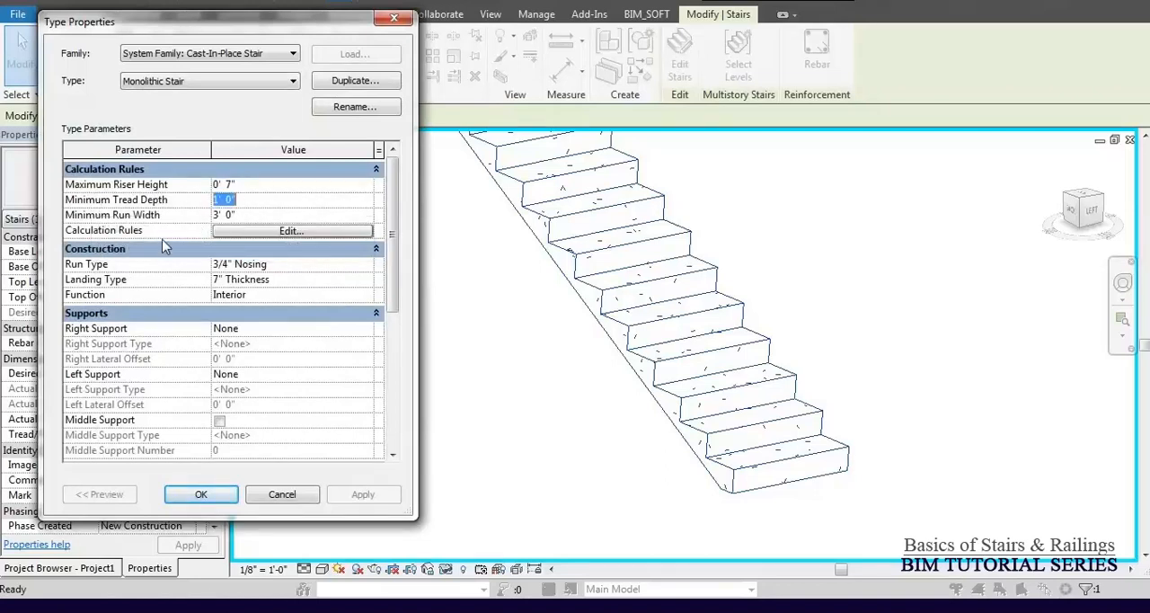
left_click(249, 214)
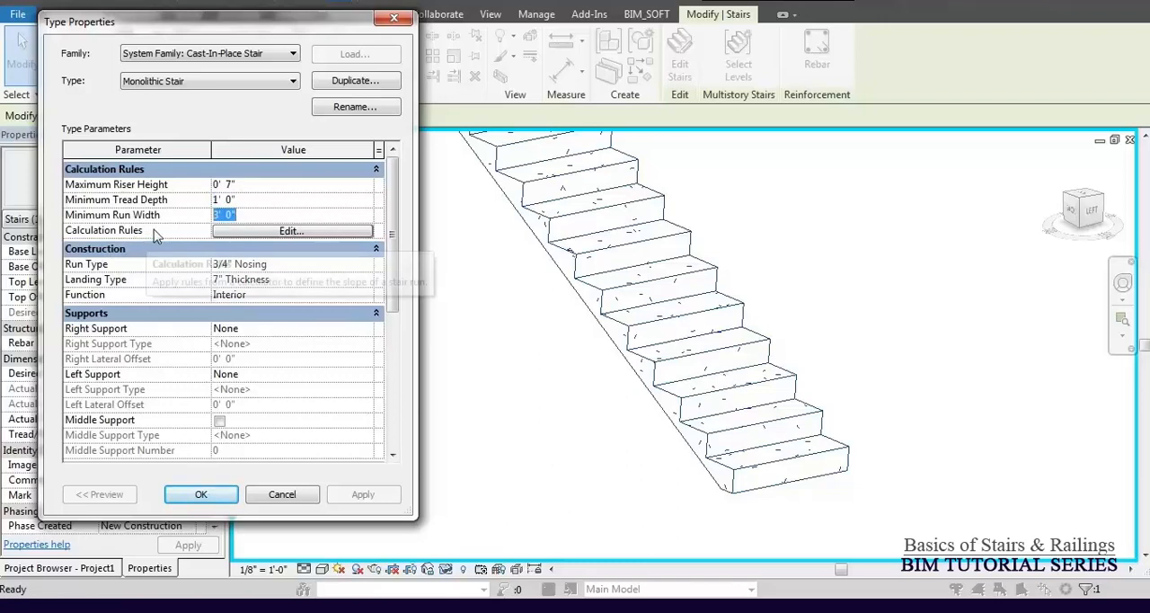
Enable the Stair Calculator for slope calculation in the type's Calculation Rules and accept the type properties.
left_click(284, 232)
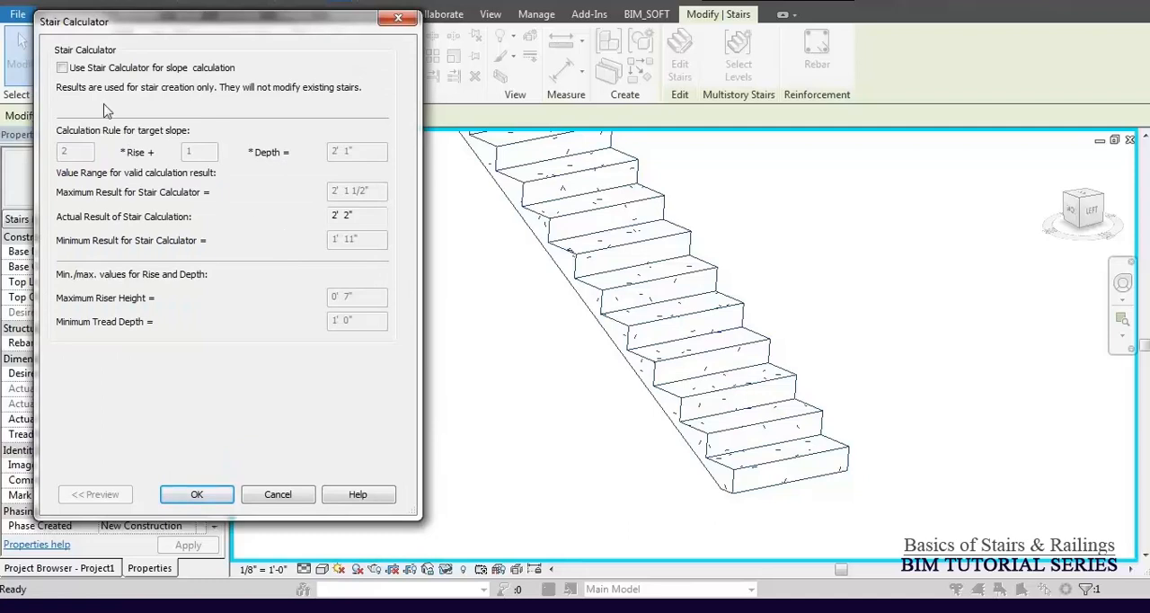
left_click(72, 70)
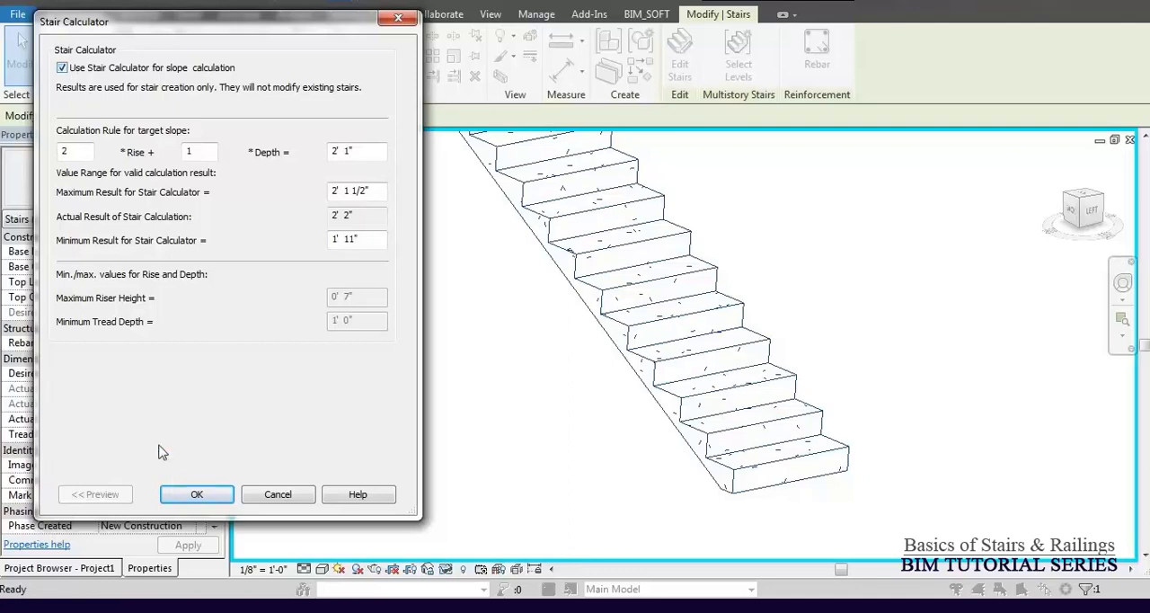
left_click(200, 496)
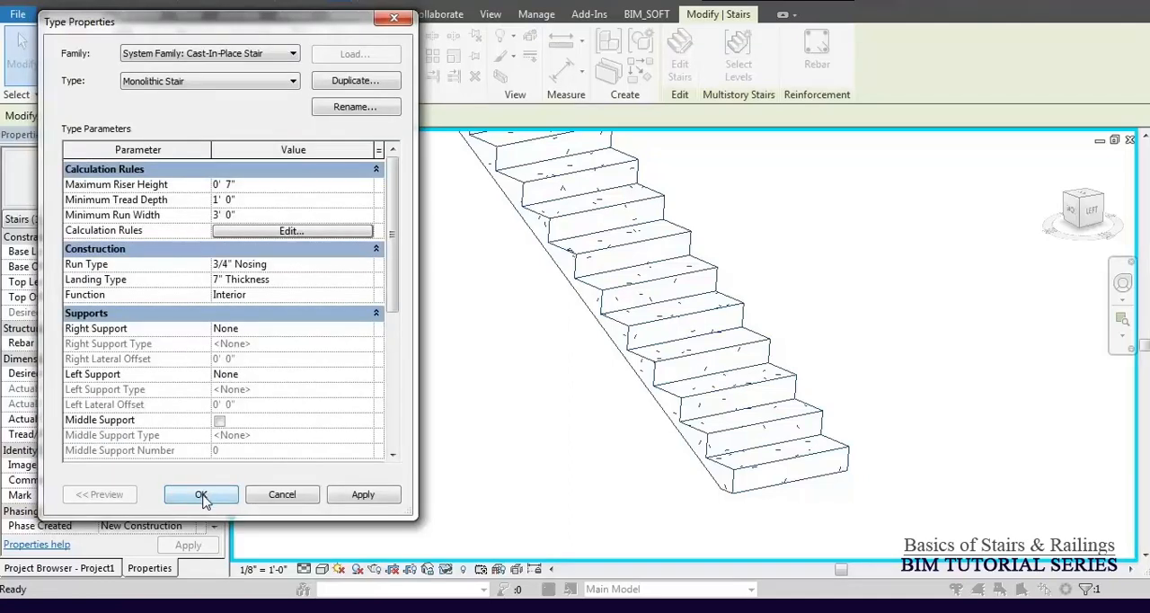
left_click(202, 496)
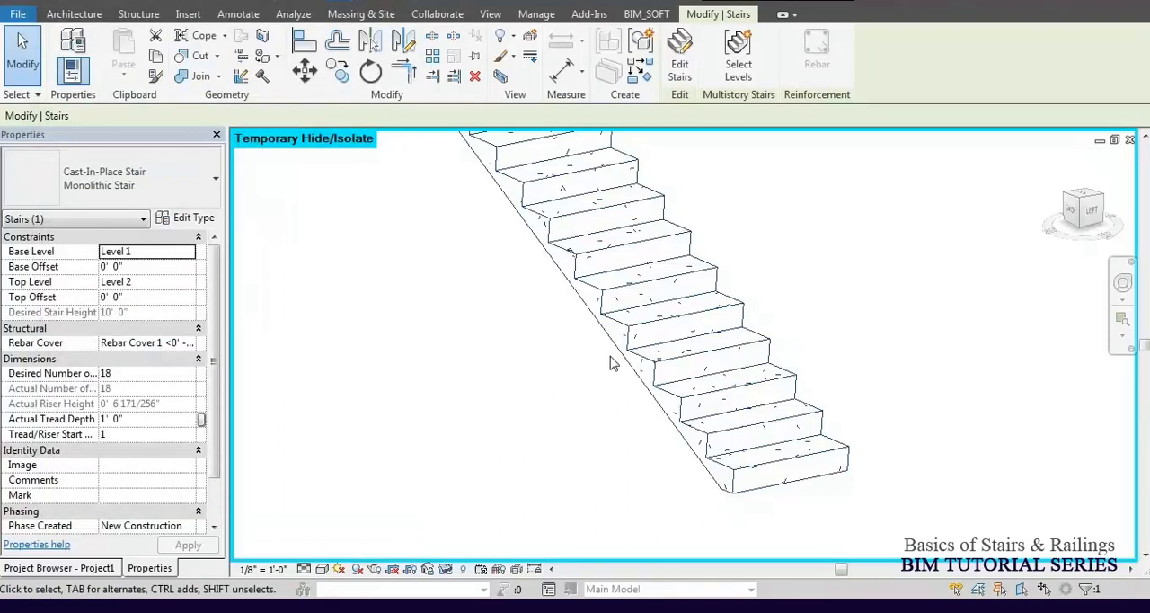
Disable the Stair Calculator for slope calculation in the type's Calculation Rules, accept the type properties and deselect the stair.
left_click(191, 221)
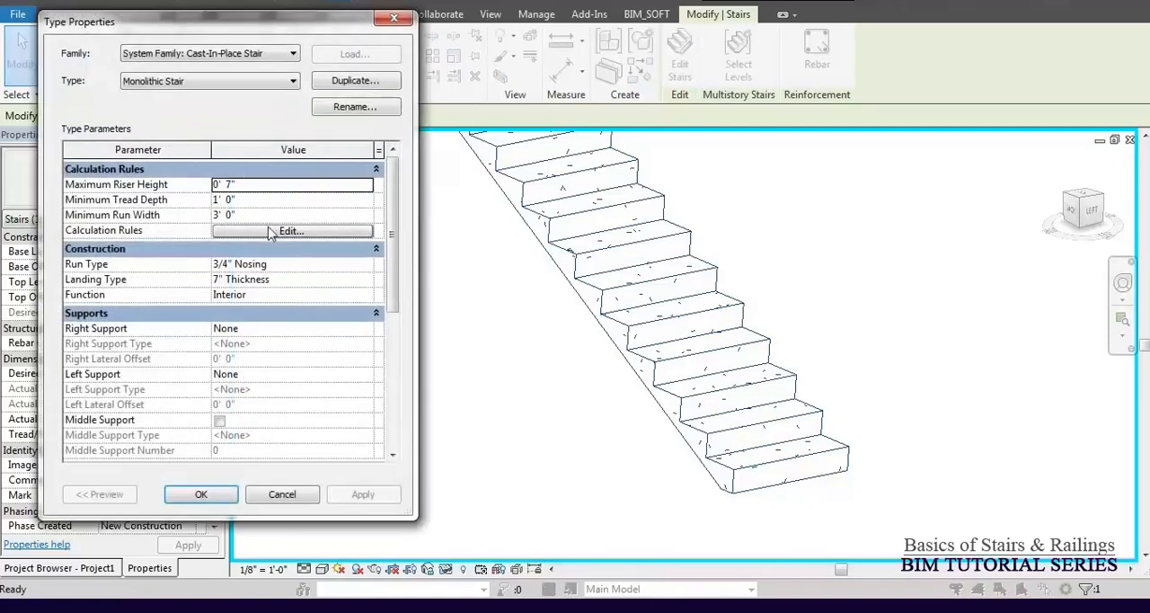
left_click(268, 232)
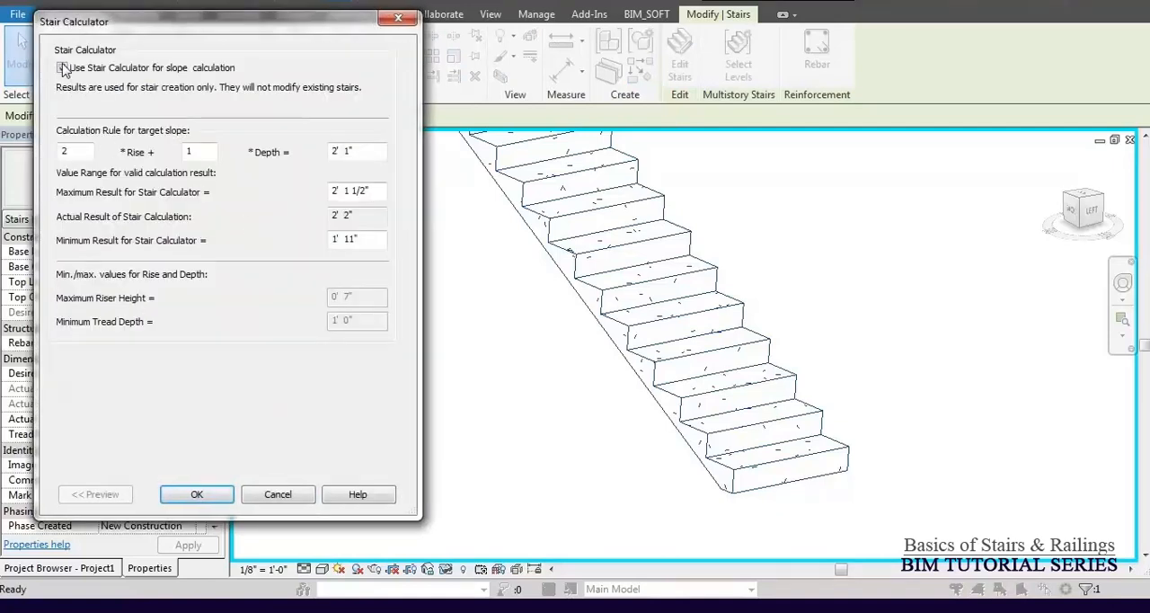
left_click(62, 68)
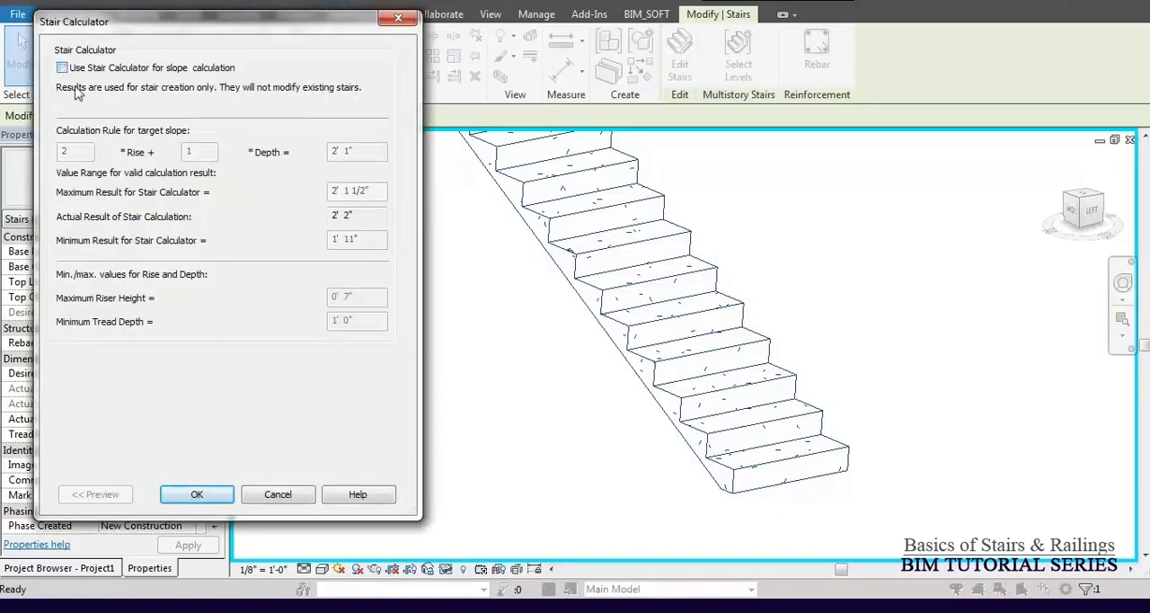
left_click(216, 503)
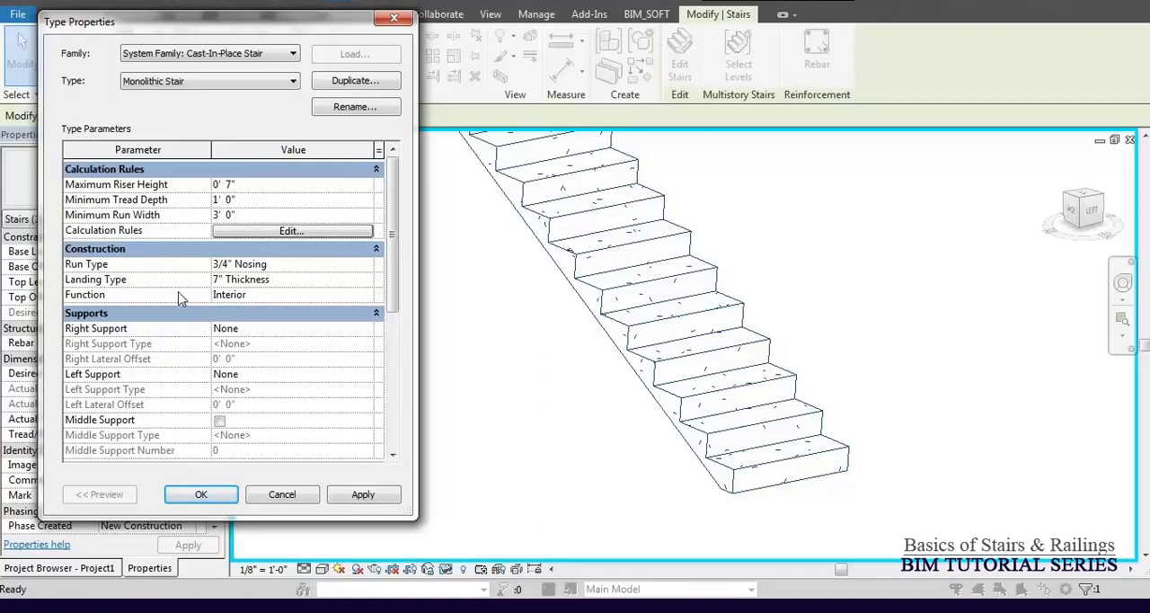
left_click(201, 498)
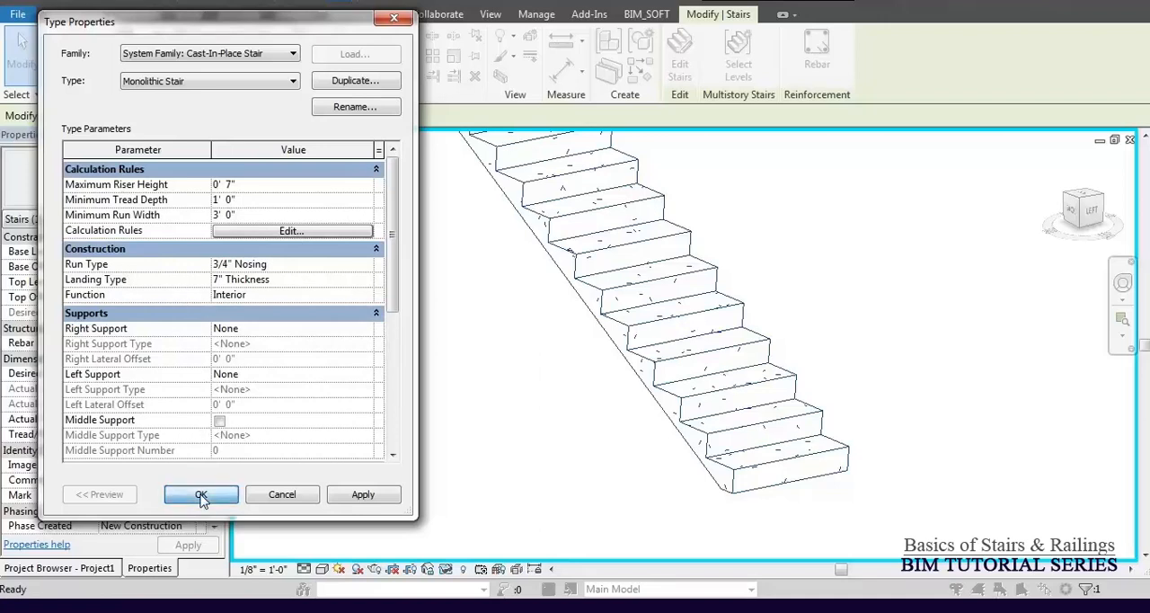
left_click(508, 324)
key("z")
key("f")
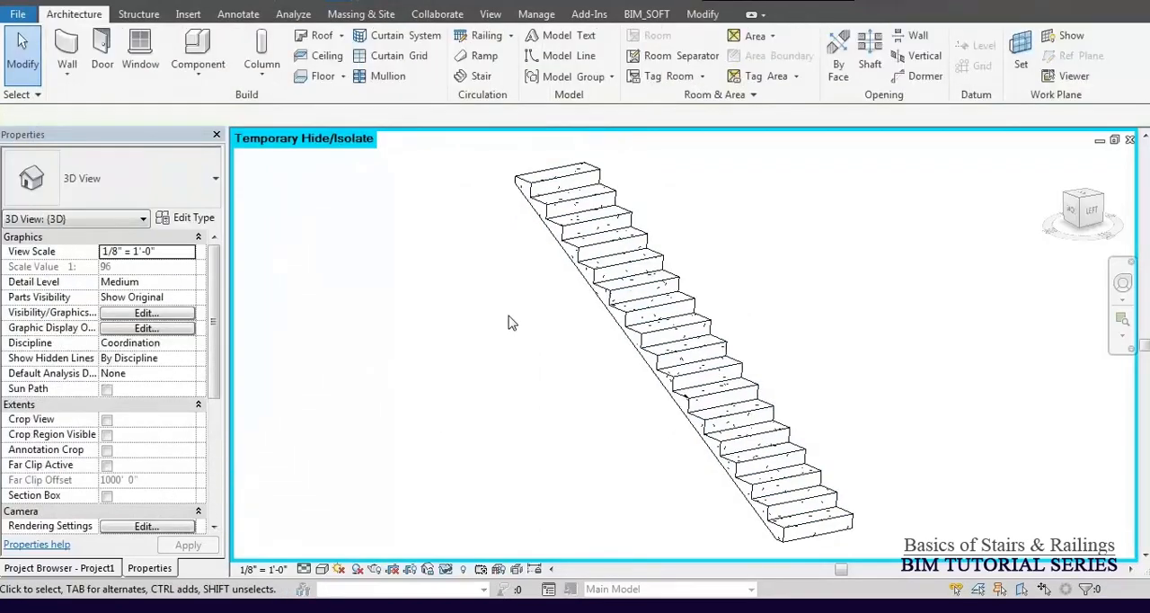
Reset the temporary hide in the 3D view to bring back both stair railings, and clear the selection.
left_click(642, 331)
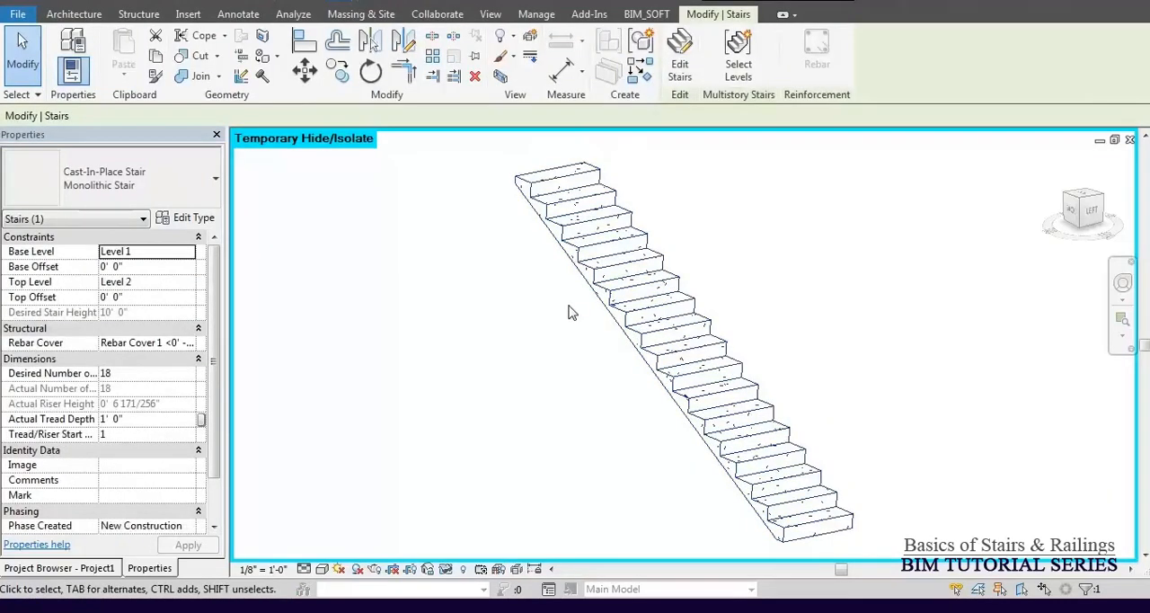
scroll(570, 312, "down", 4)
key("h")
key("r")
key("Escape")
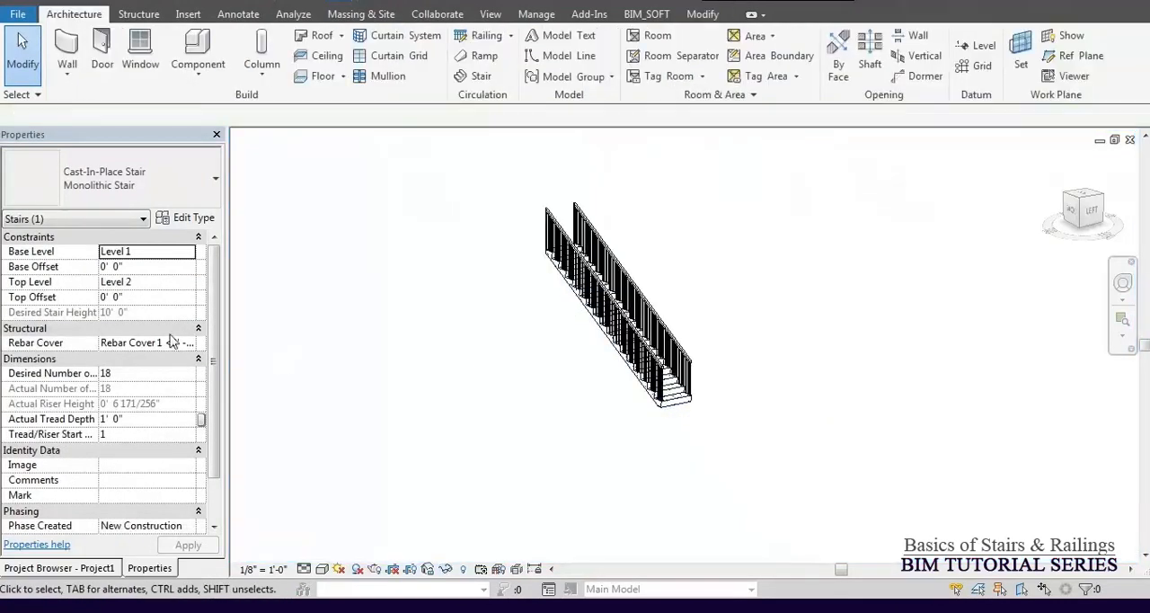
In the Level 1 floor plan, create a U-shaped stair below the straight one with two 8' runs of nine risers and an automatic landing.
left_click(76, 569)
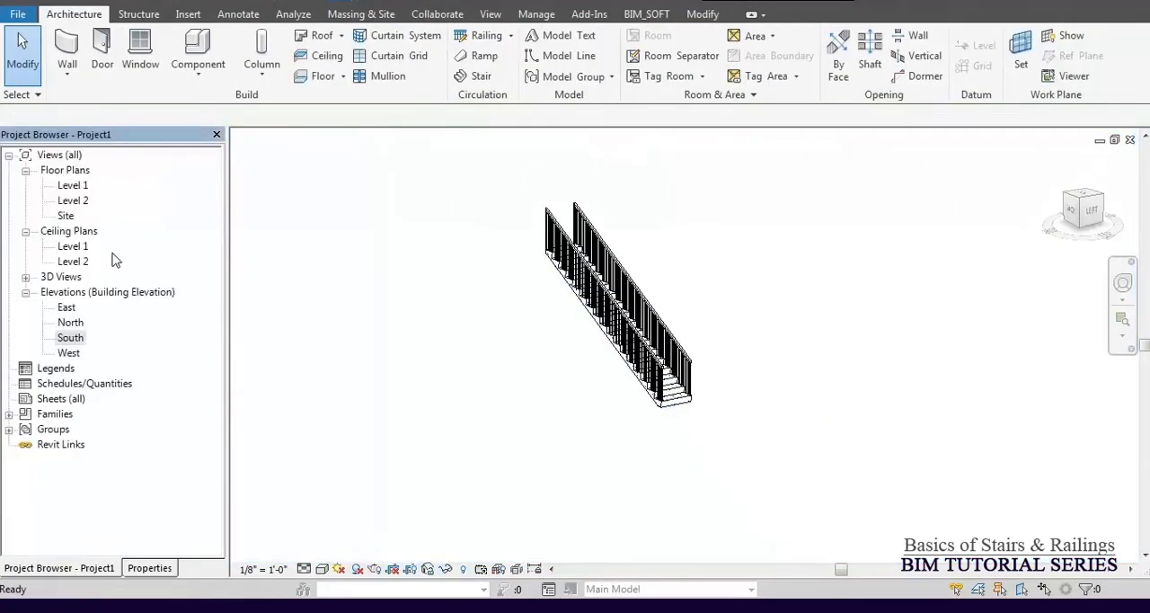
double_click(77, 186)
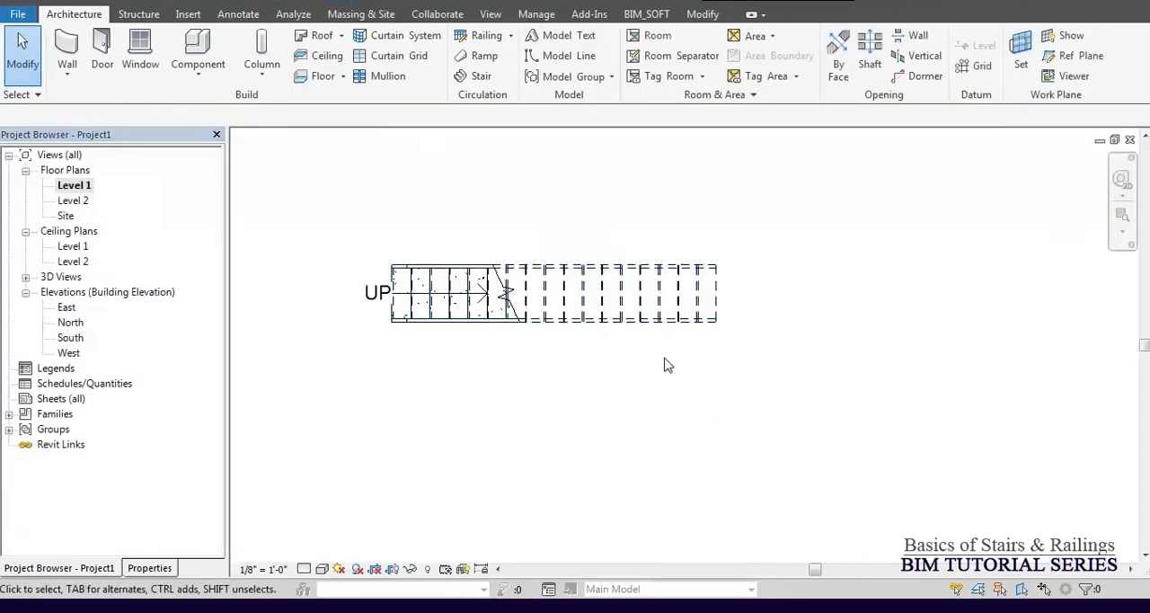
middle_click_drag(674, 362, 680, 286)
left_click(474, 76)
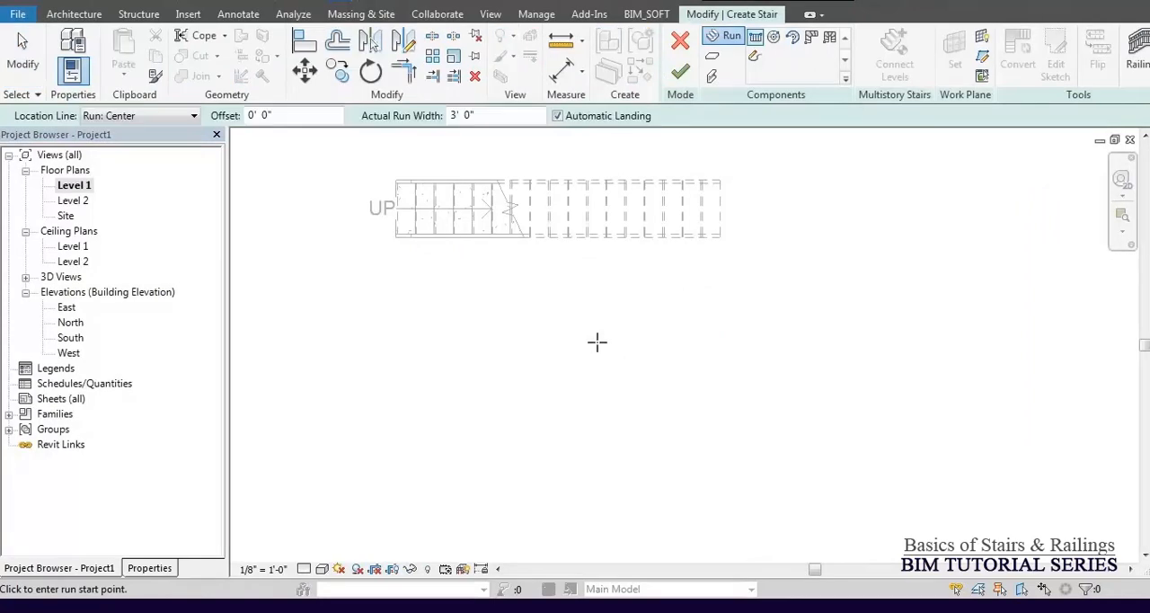
left_click(582, 358)
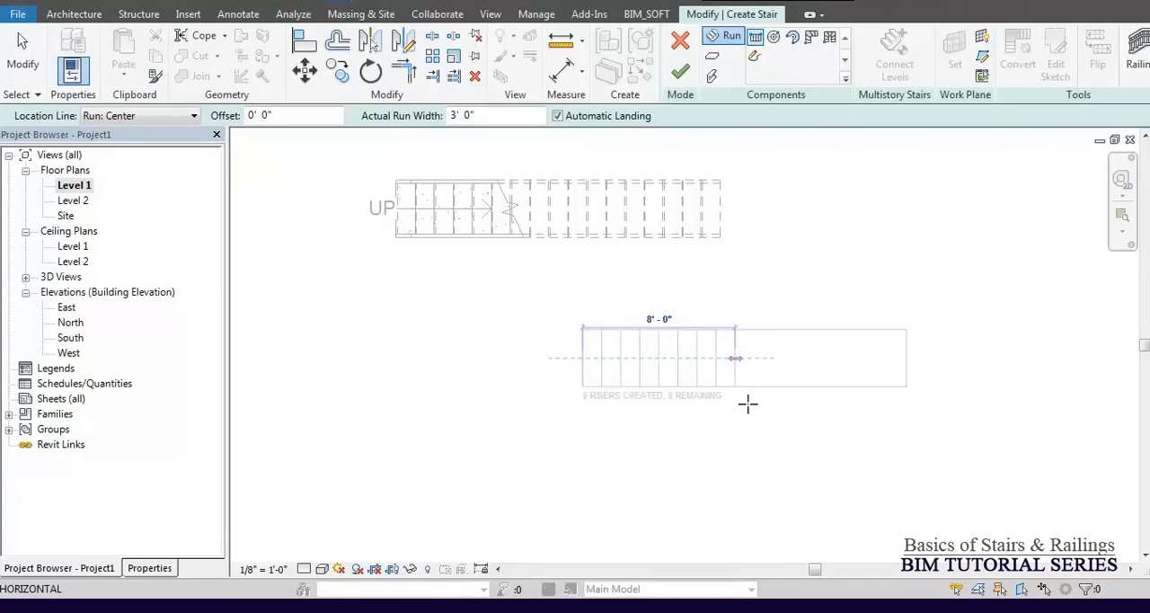
left_click(743, 393)
left_click(735, 462)
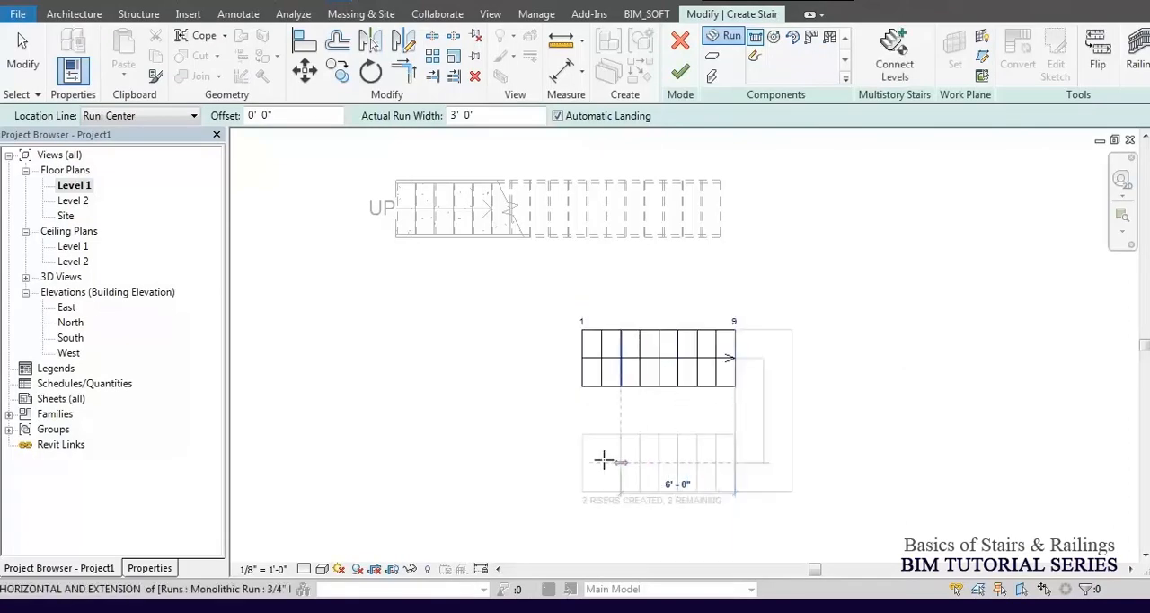
left_click(536, 456)
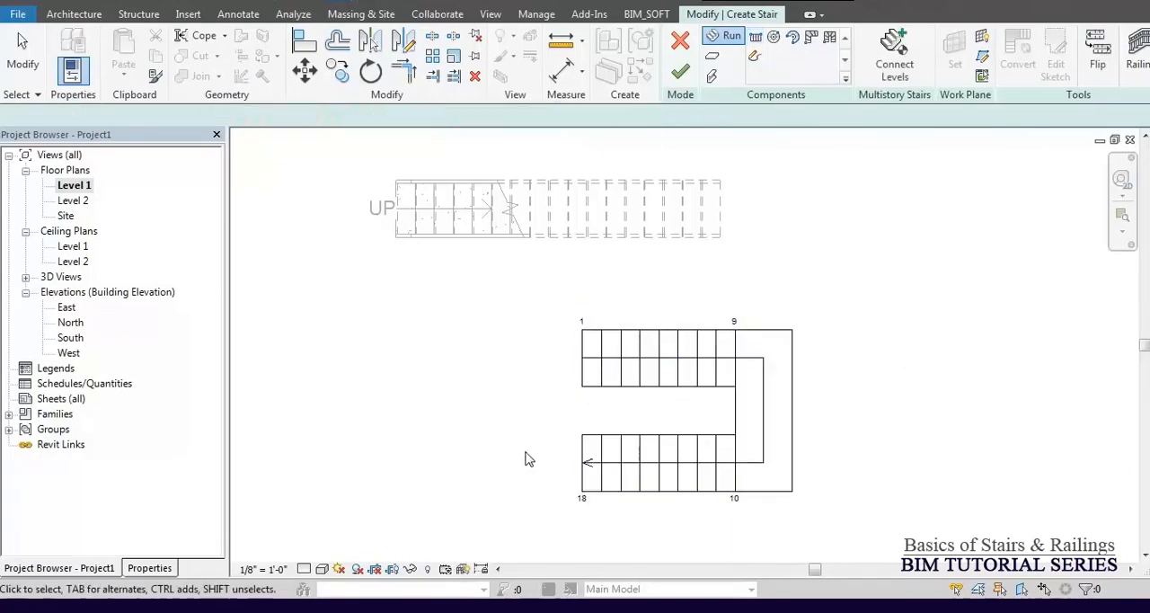
key("Escape")
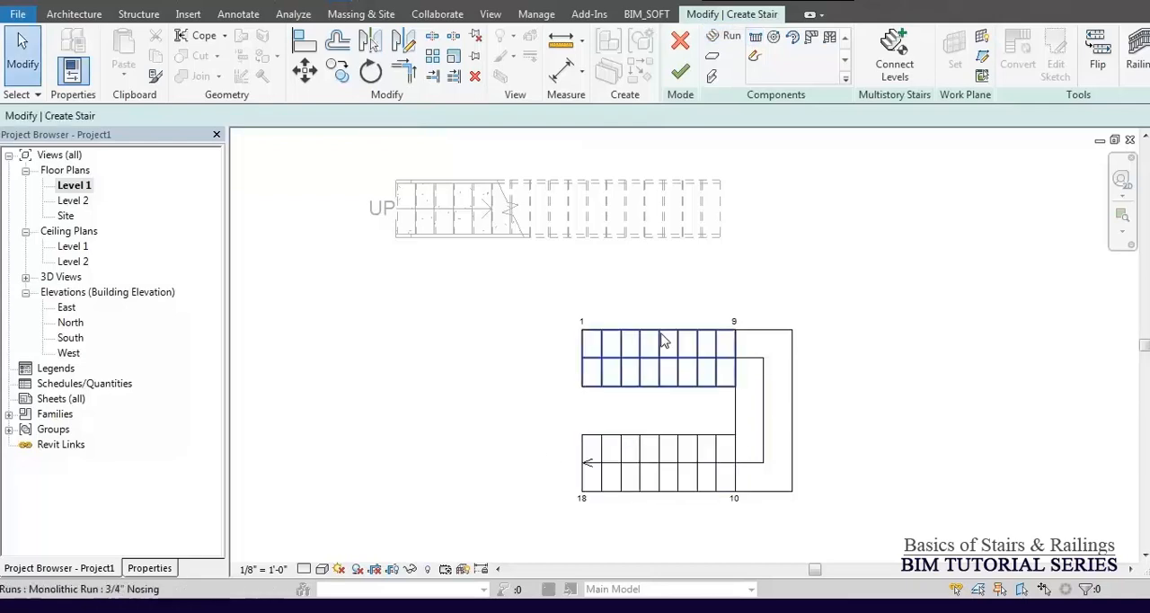
Examine the instance properties of the first run, the second run and the landing of the U-shaped stair.
left_click(662, 334)
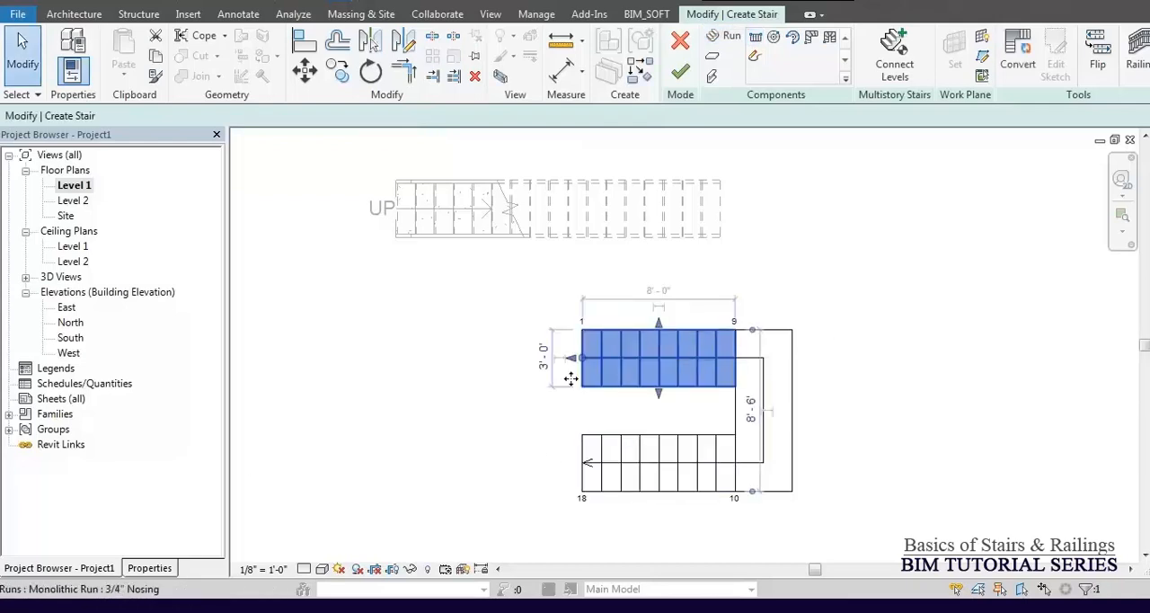
left_click(150, 568)
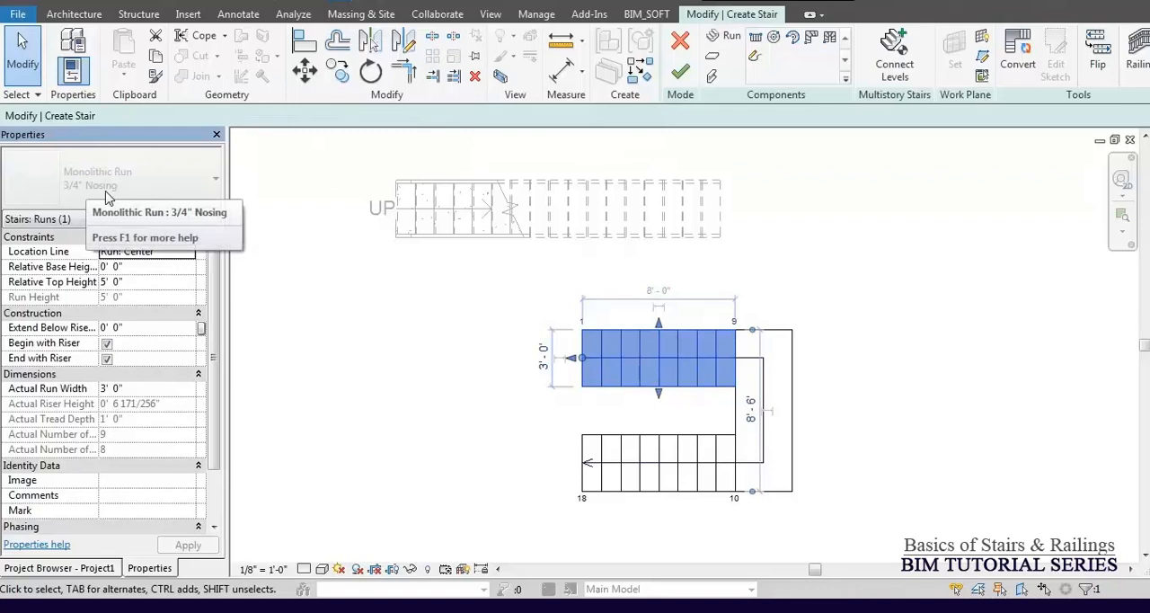
left_click(686, 492)
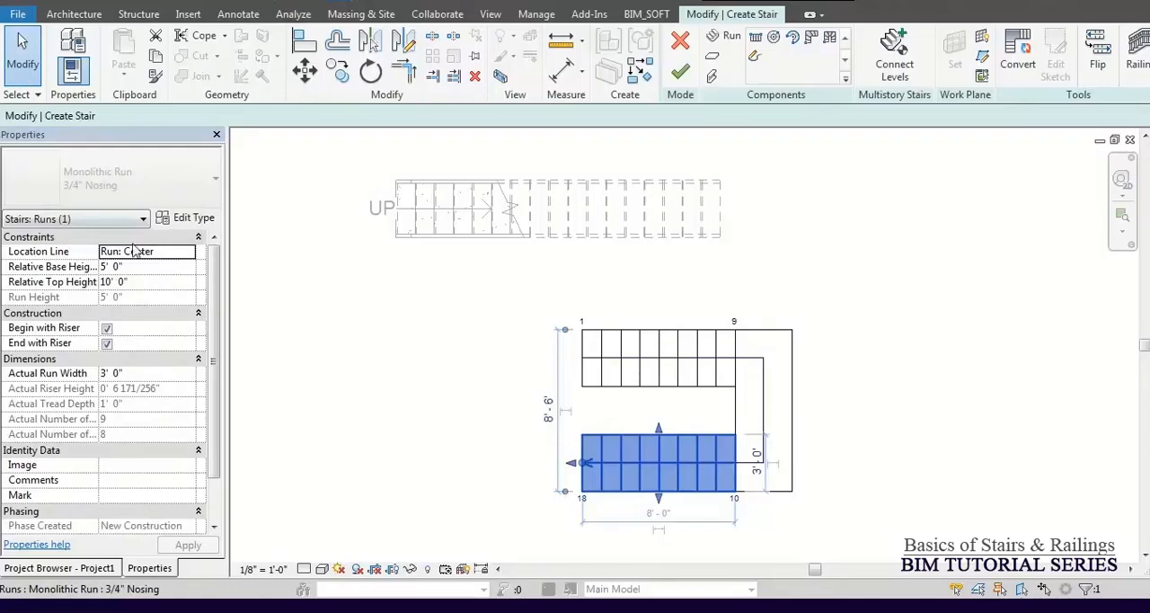
left_click(795, 382)
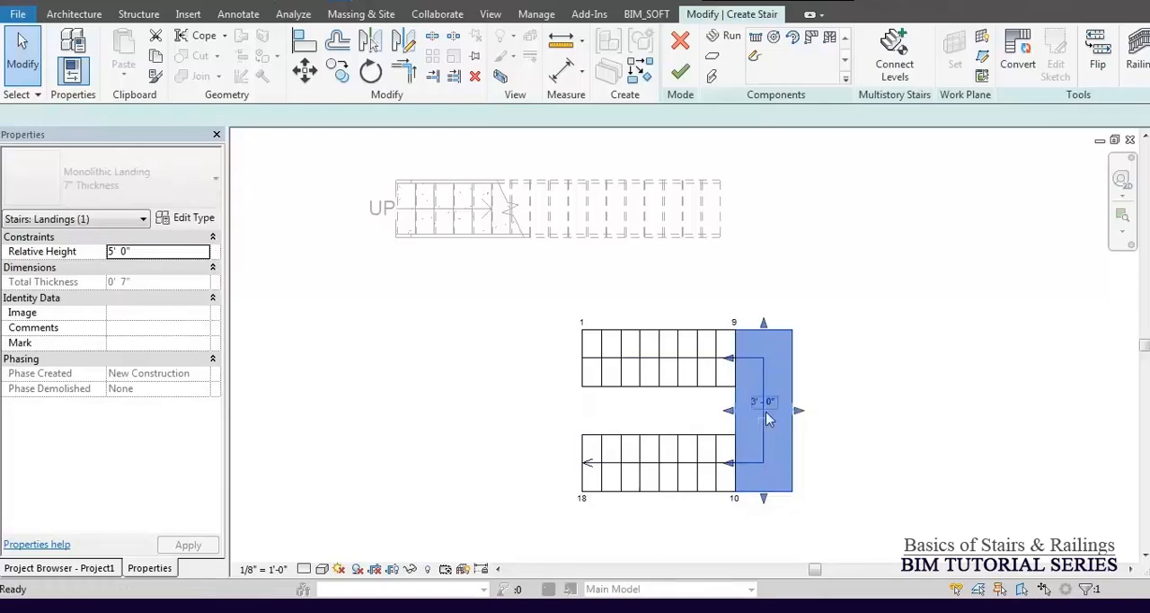
Finish the U-shaped stair and show it in the South elevation.
key("Escape")
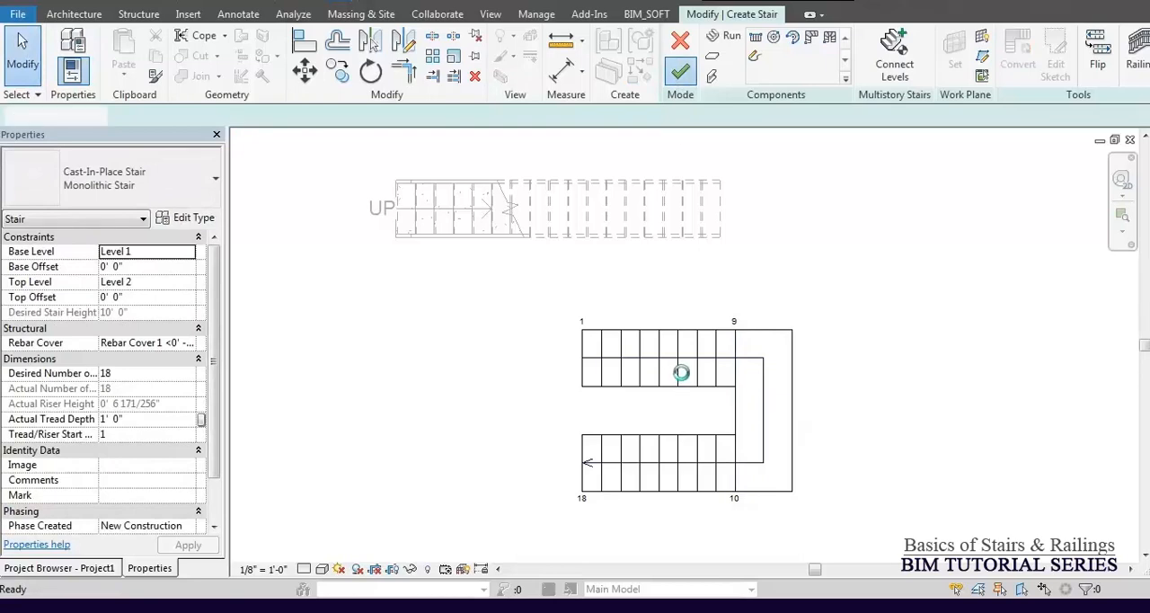
left_click_drag(607, 357, 585, 326)
left_click_drag(942, 349, 924, 373)
left_click(736, 306)
middle_click_drag(736, 306, 673, 315)
scroll(645, 287, "down", 3)
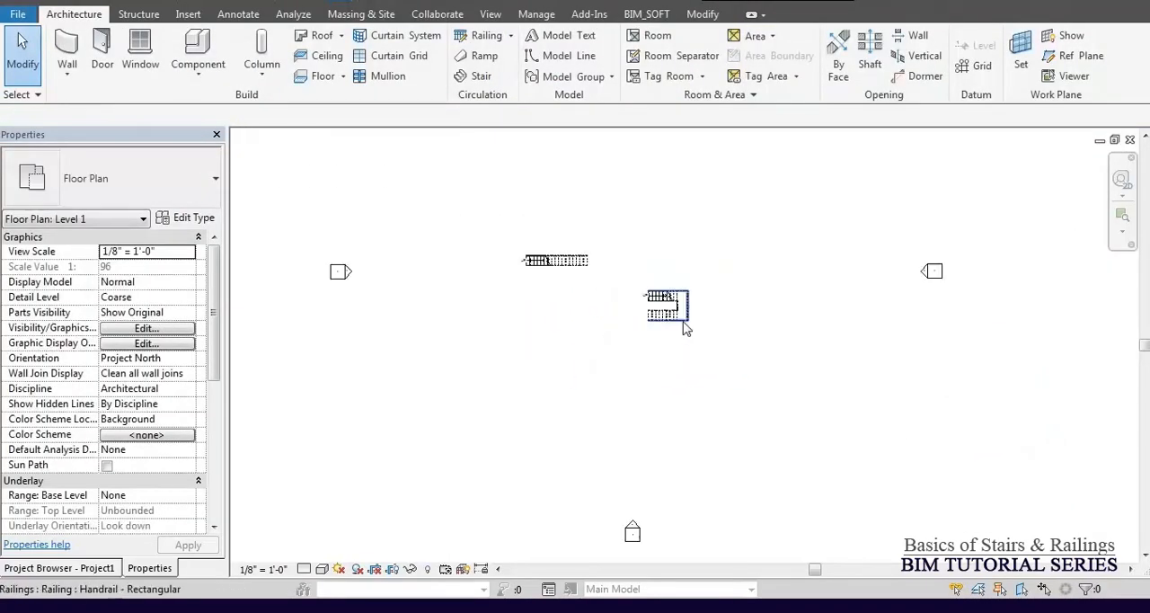
scroll(685, 331, "down", 3)
double_click(646, 479)
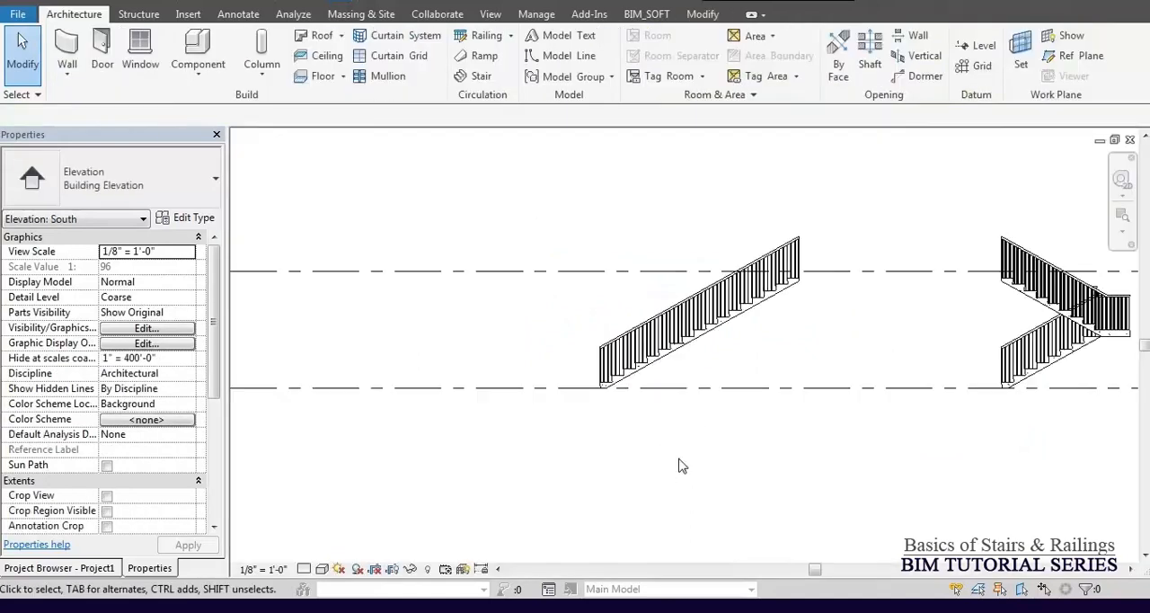
middle_click_drag(788, 359, 429, 293)
scroll(791, 187, "up", 3)
scroll(791, 187, "up", 1)
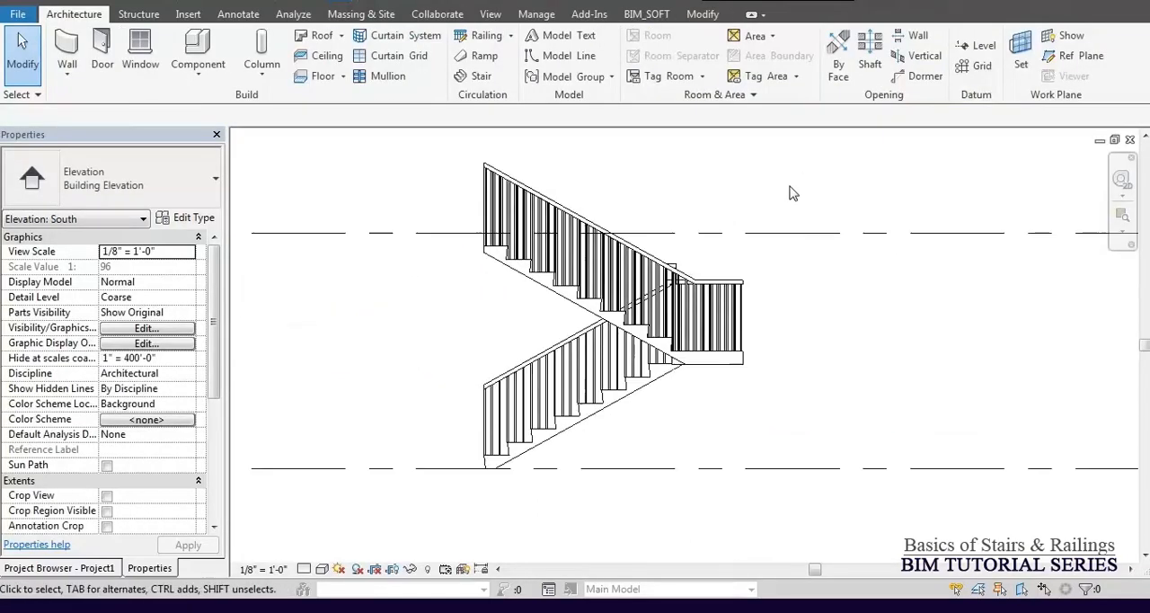
Edit the U-shaped stair and set its landing's Relative Height to 6' 1 85/256".
left_click(737, 369)
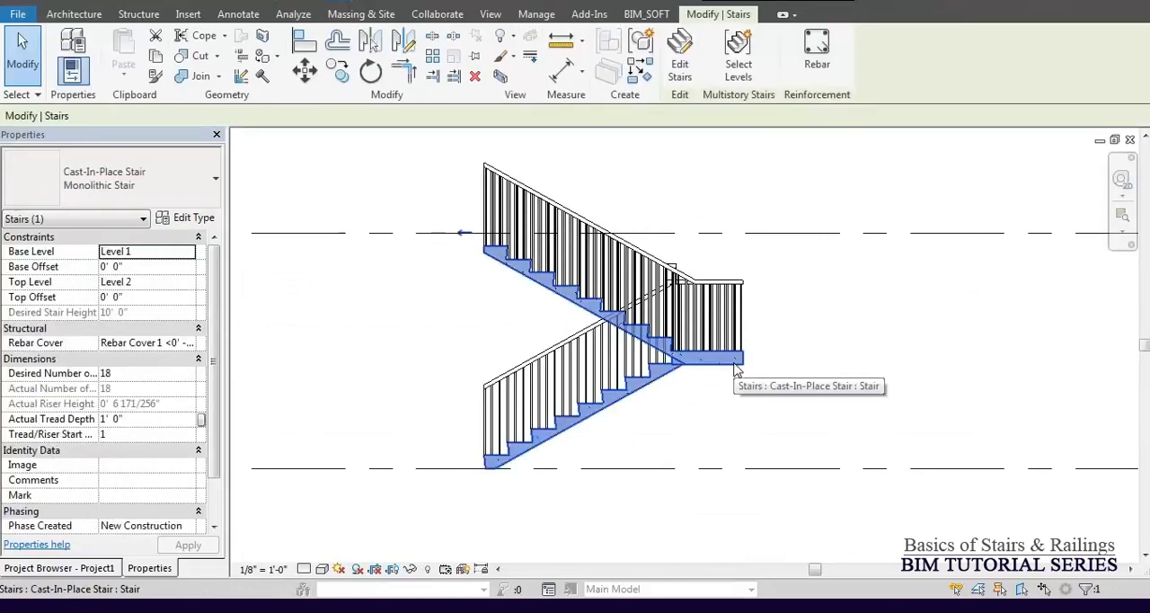
left_click(683, 74)
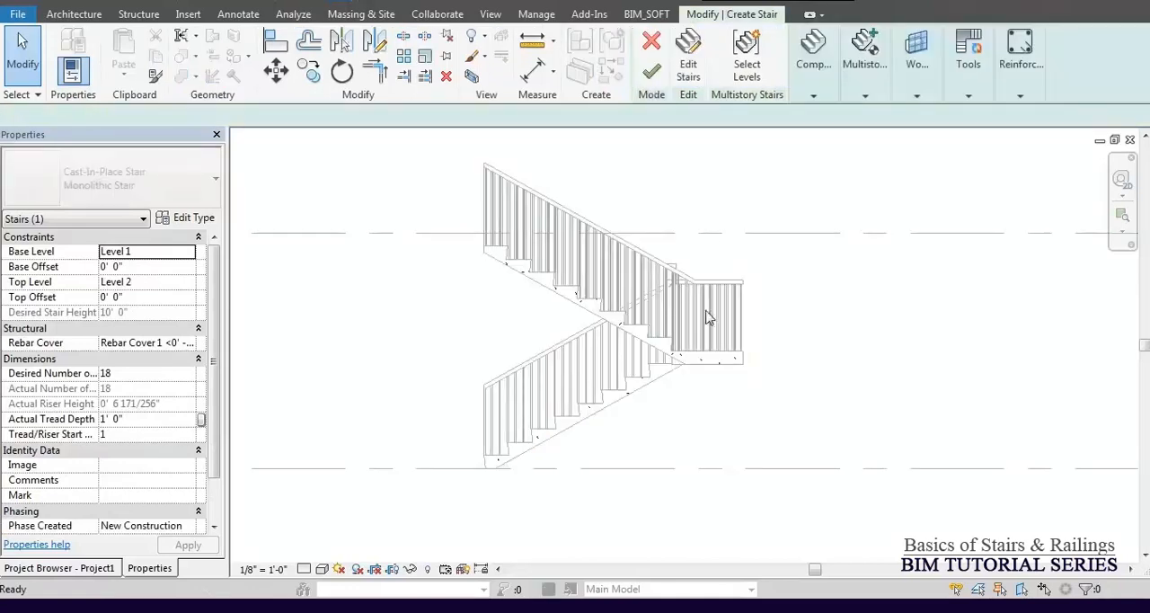
left_click(723, 363)
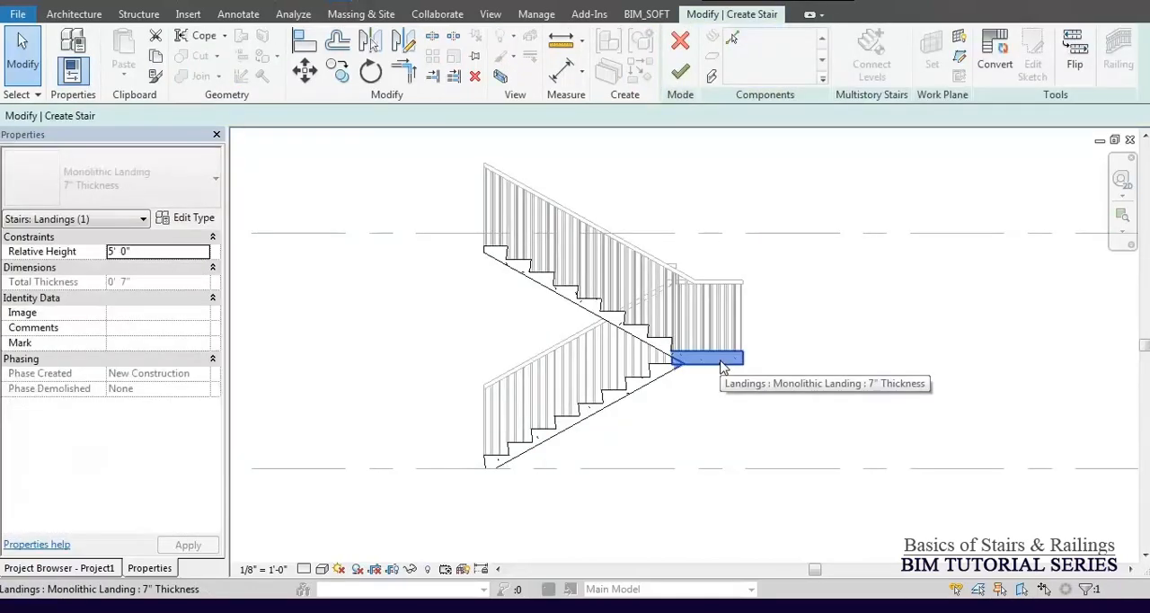
left_click(147, 250)
type("6.111")
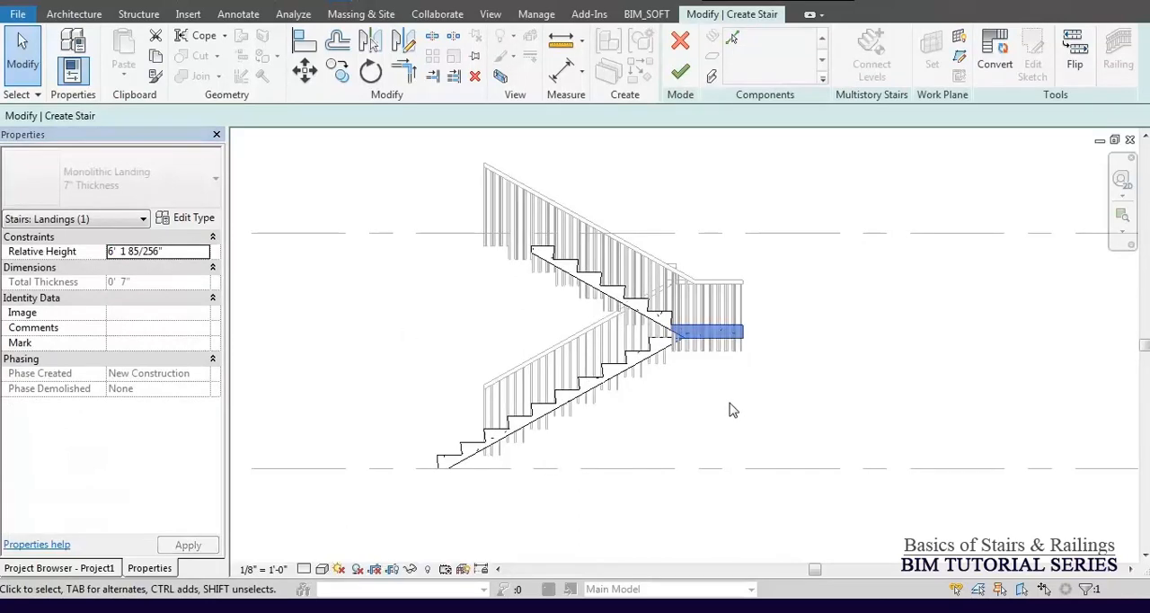
scroll(680, 360, "up", 1)
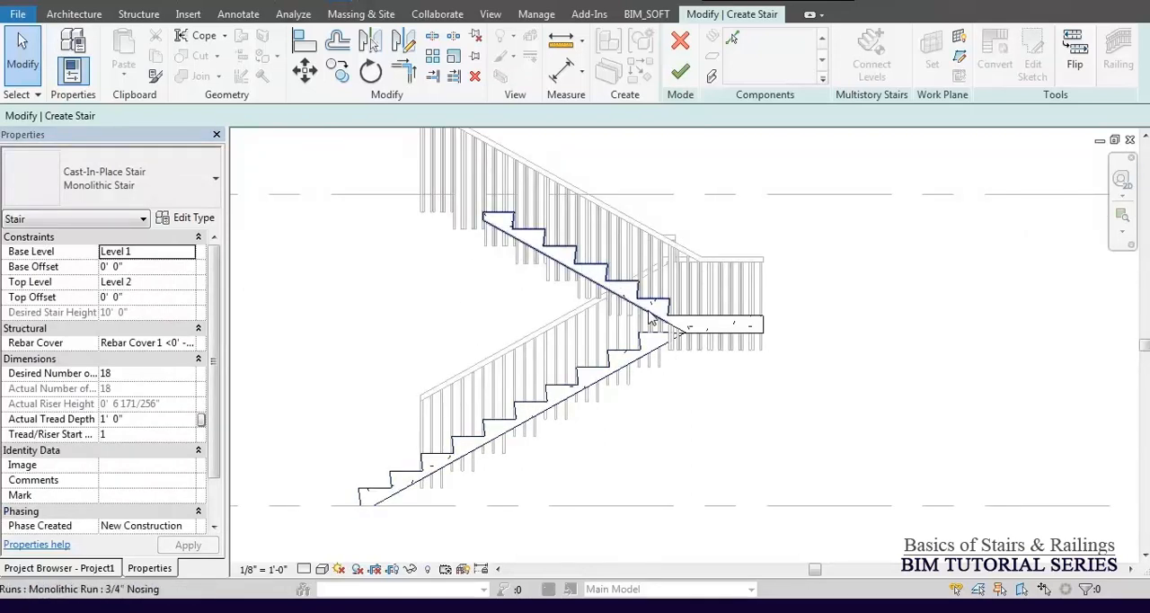
Set the Relative Height of the U-shaped stair's landing to 4' and deselect it.
left_click(731, 332)
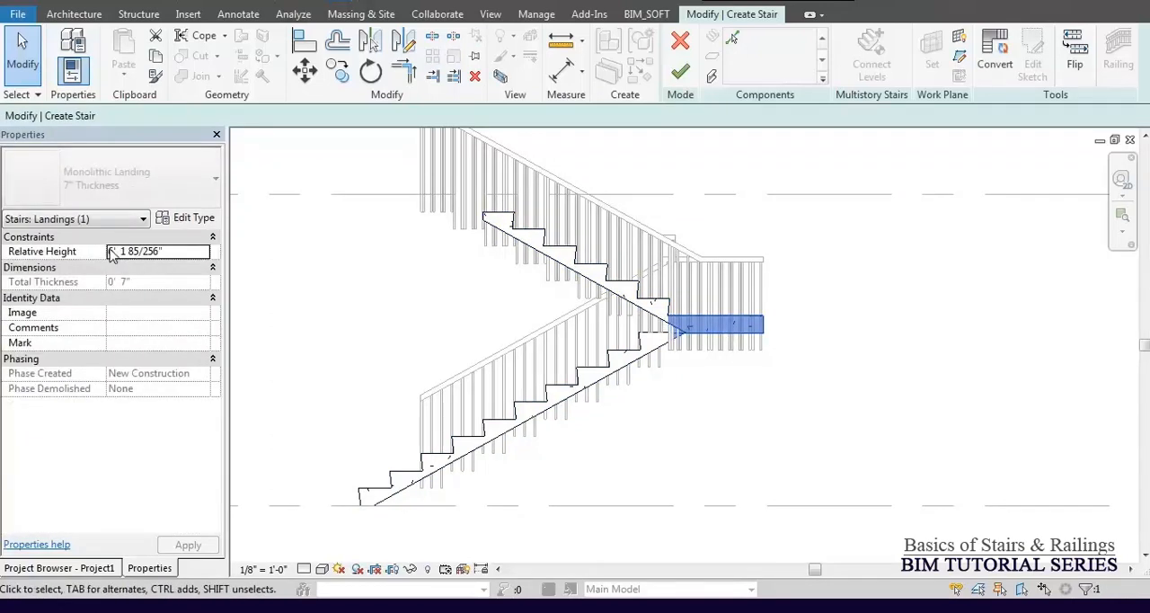
triple_click(181, 252)
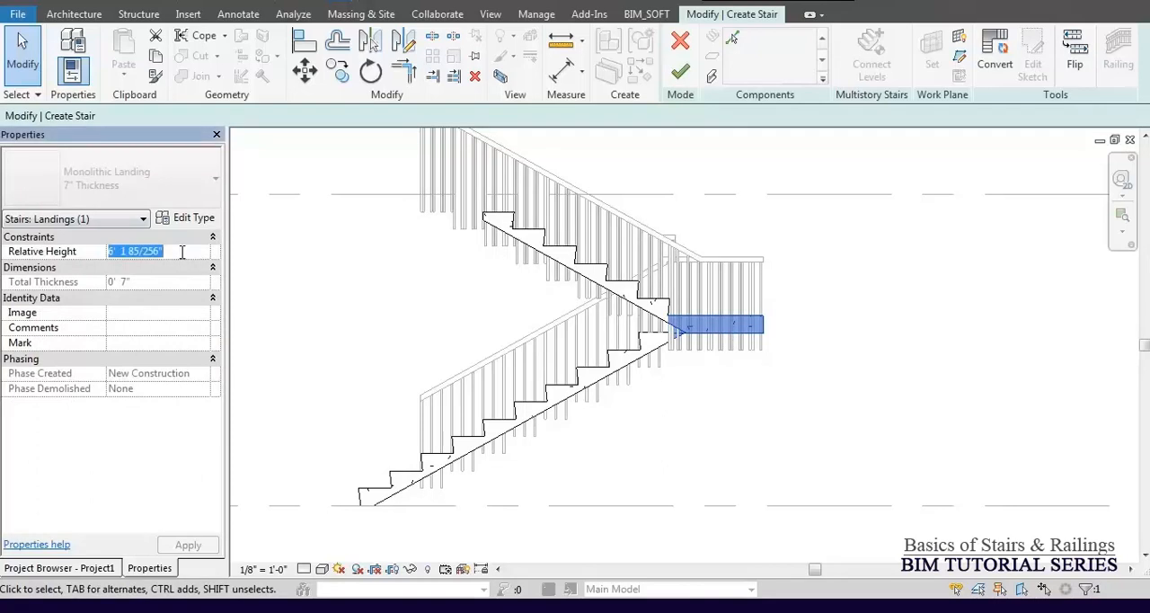
type("4")
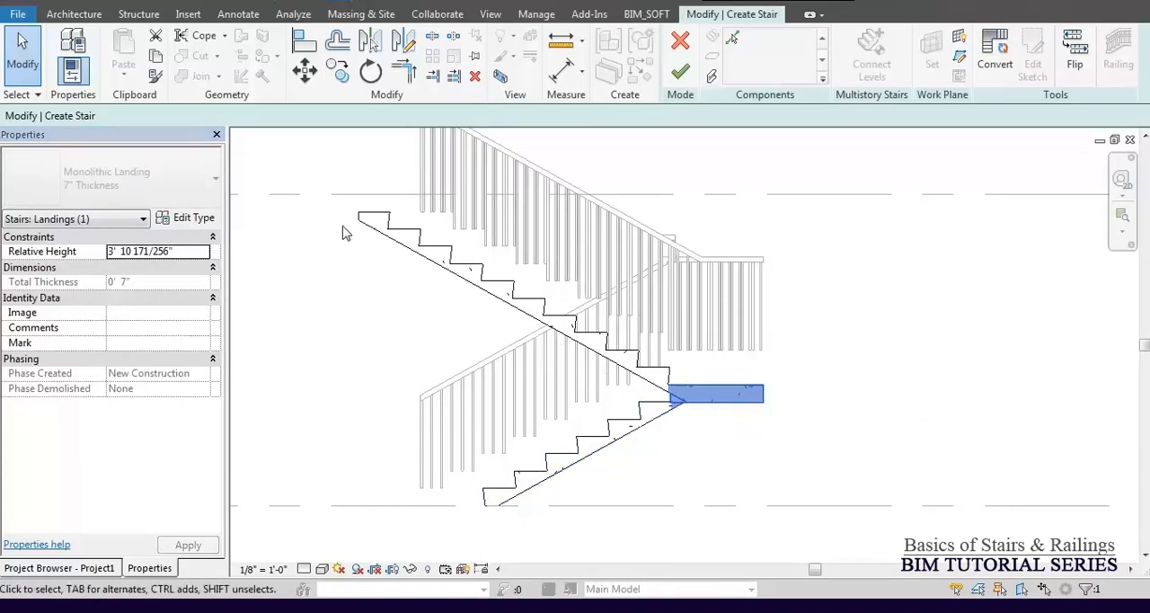
left_click(378, 340)
Undo the last landing height changes and finish editing the stair.
key("ctrl+z")
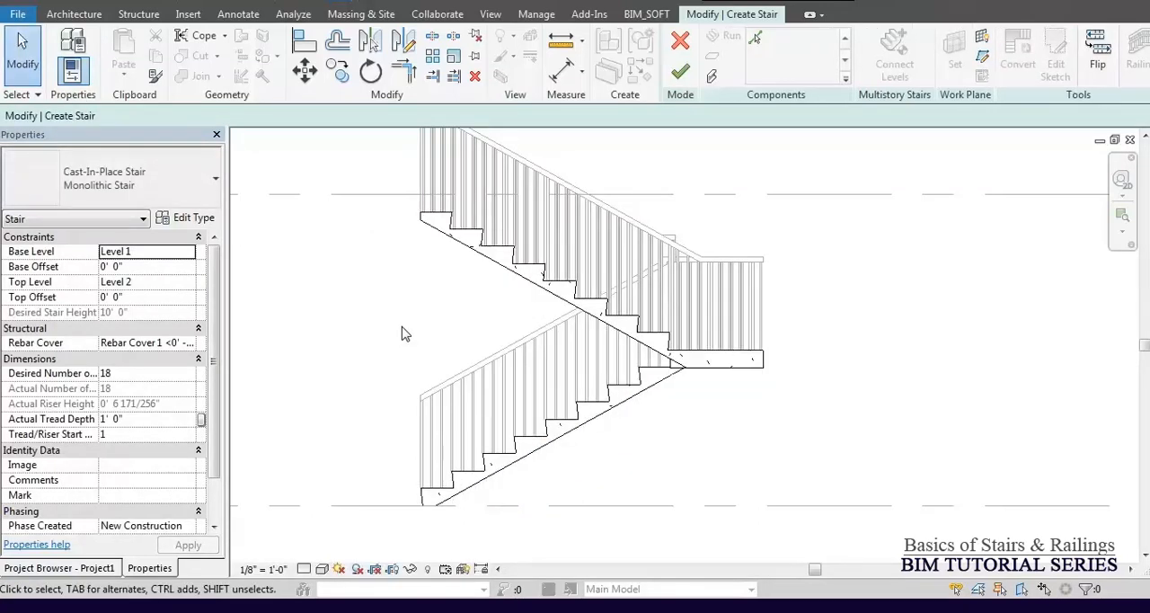
key("ctrl+z")
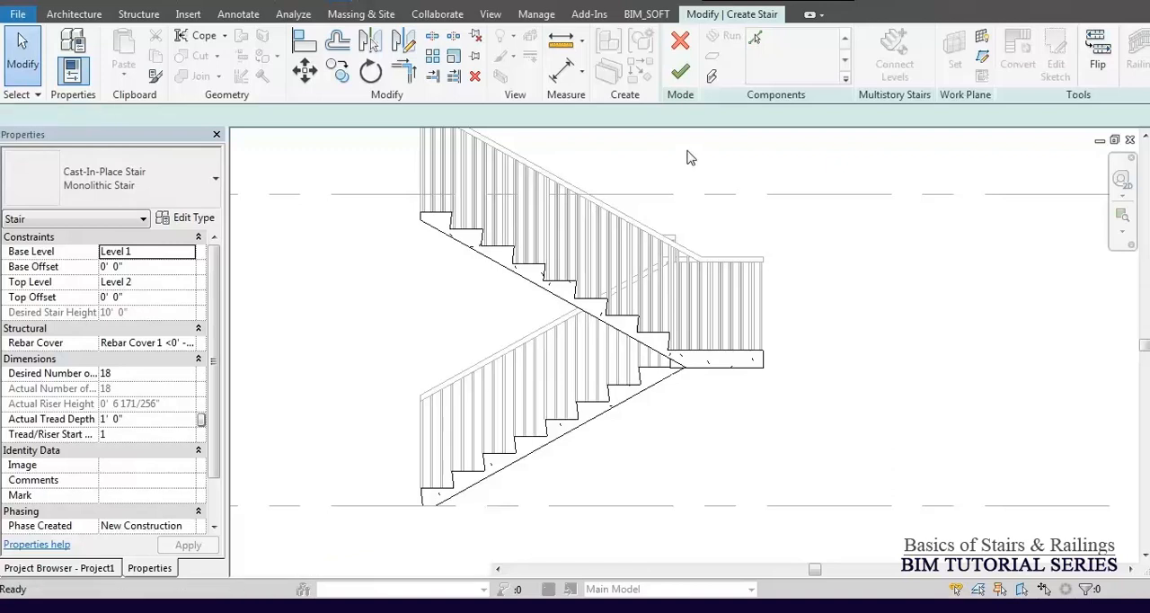
left_click(684, 74)
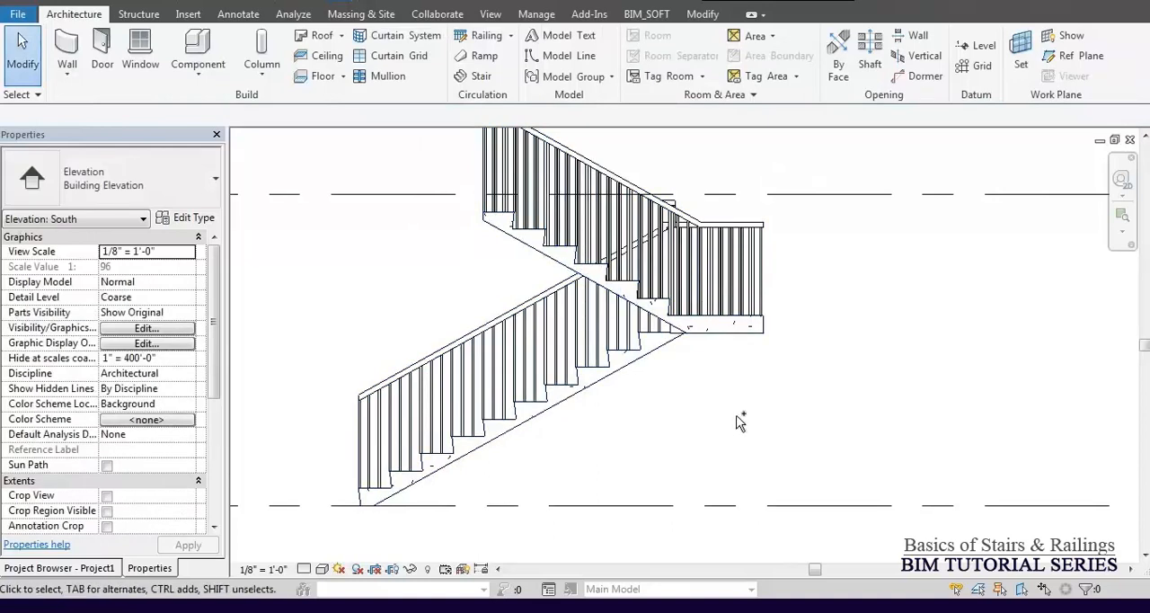
Undo the whole U-shaped stair edit to restore the landing's original height.
key("ctrl+z")
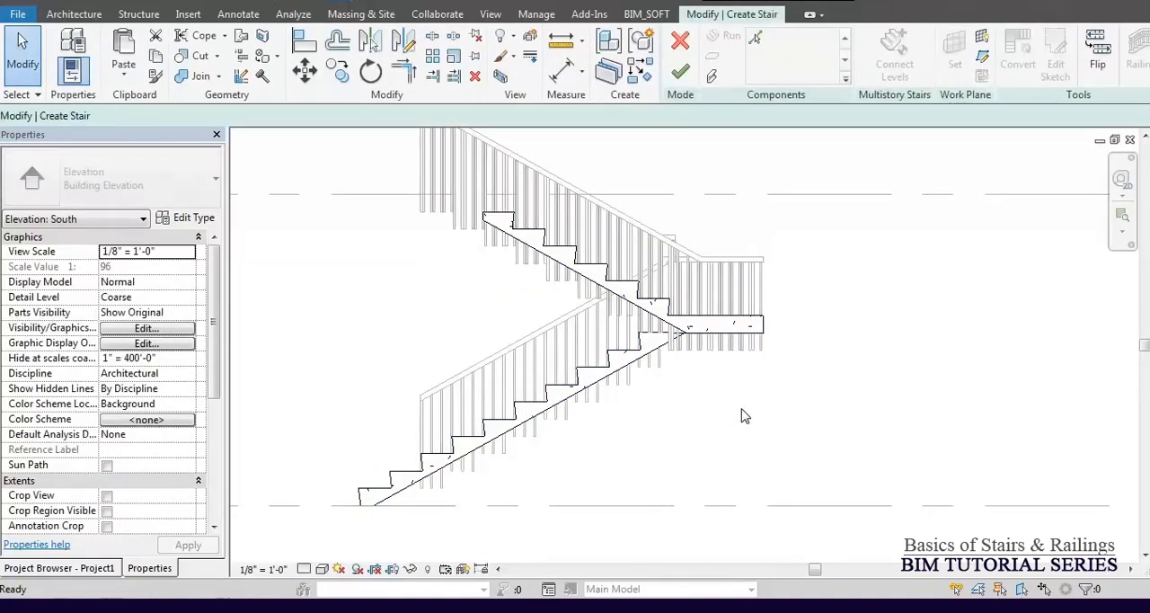
key("ctrl+z")
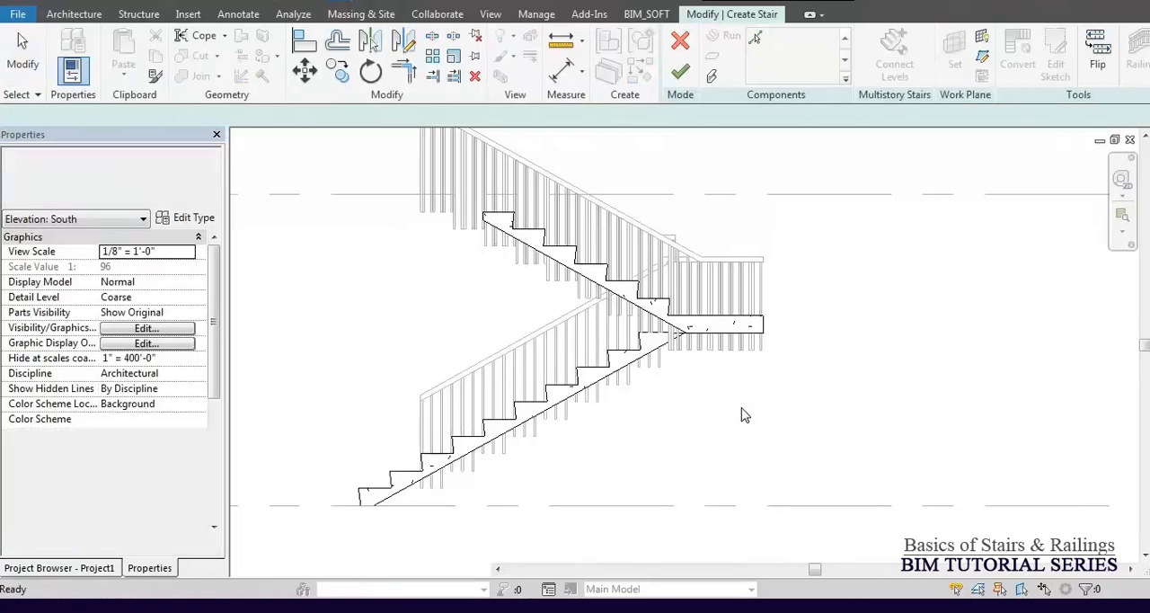
key("ctrl+z")
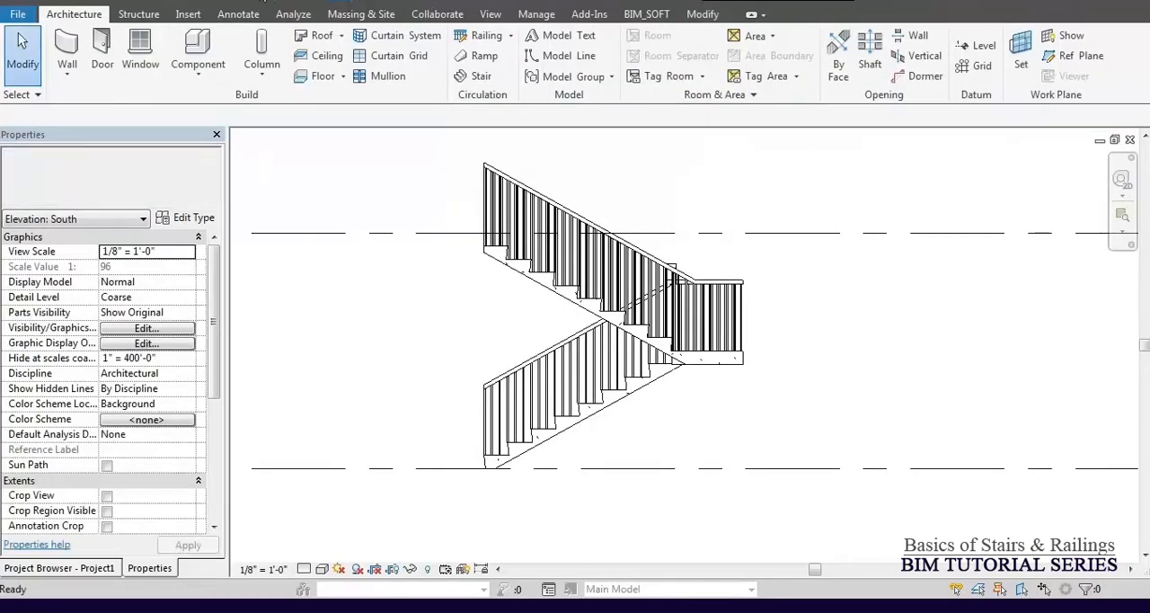
In the 3D view, delete the straight stair together with its railings and dismiss the warning.
left_click(294, 2)
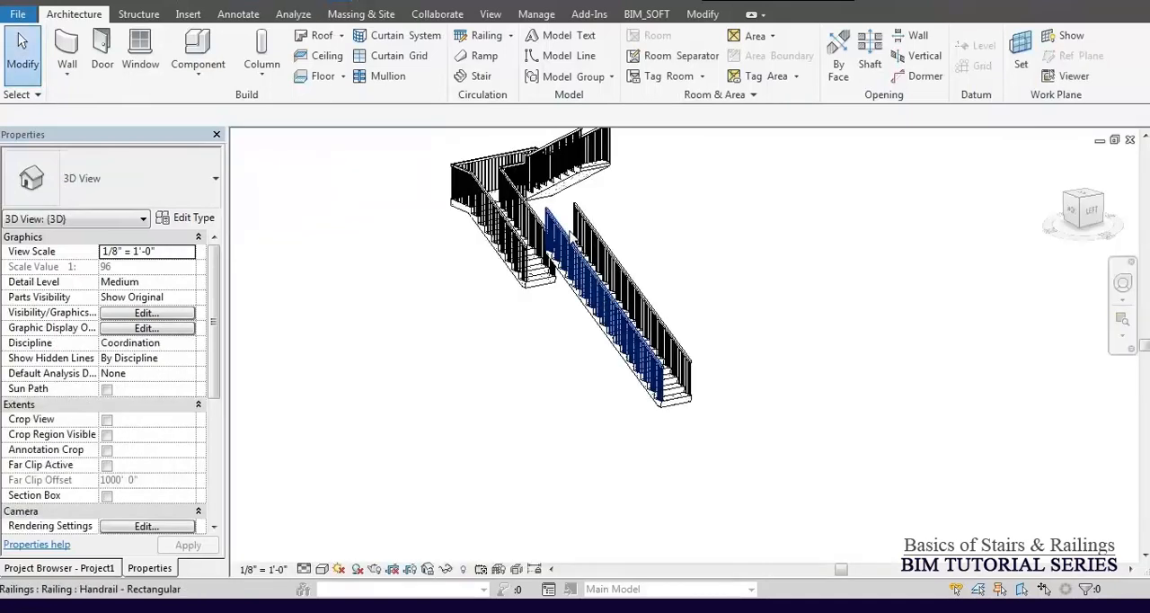
middle_click_drag(601, 300, 611, 250, "shift")
middle_click_drag(628, 208, 600, 308)
left_click_drag(708, 305, 573, 479)
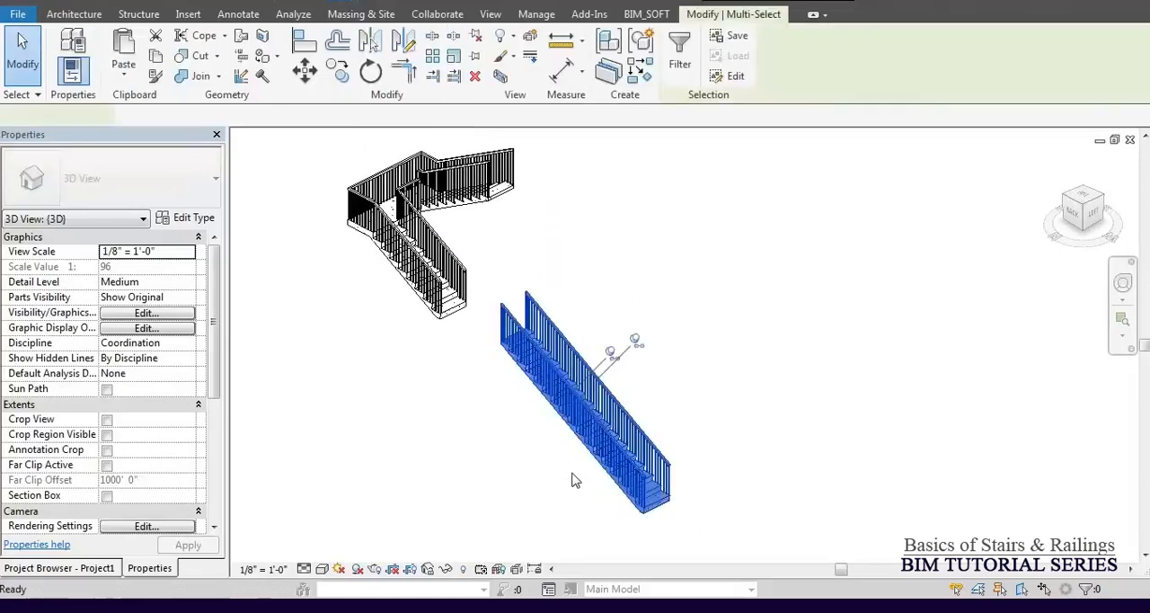
key("Delete")
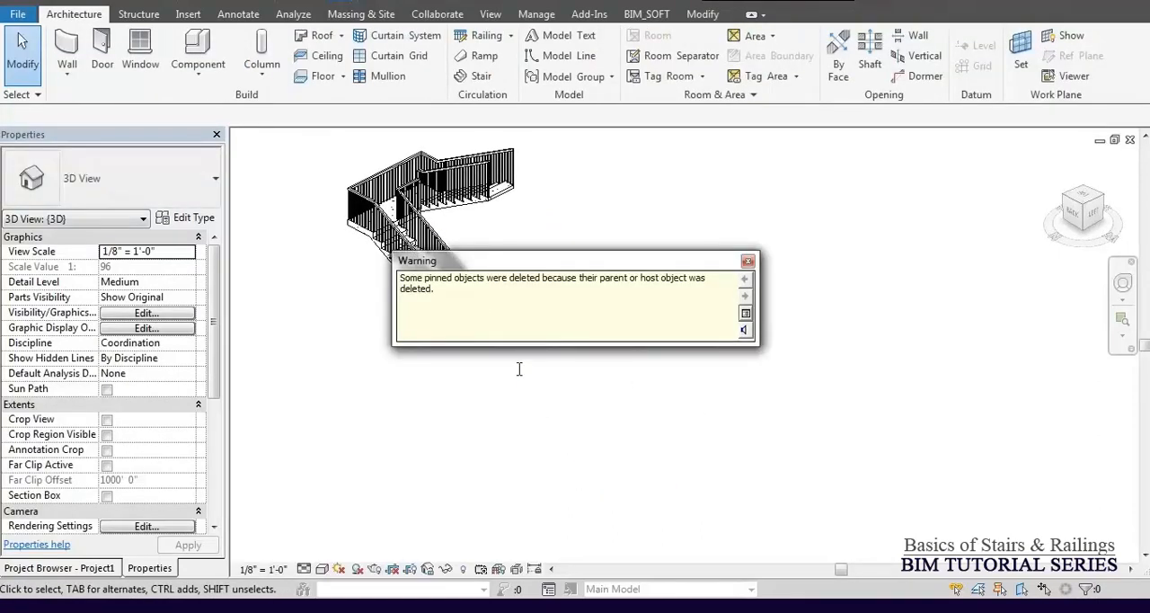
left_click(541, 400)
middle_click(541, 400)
middle_click(541, 400)
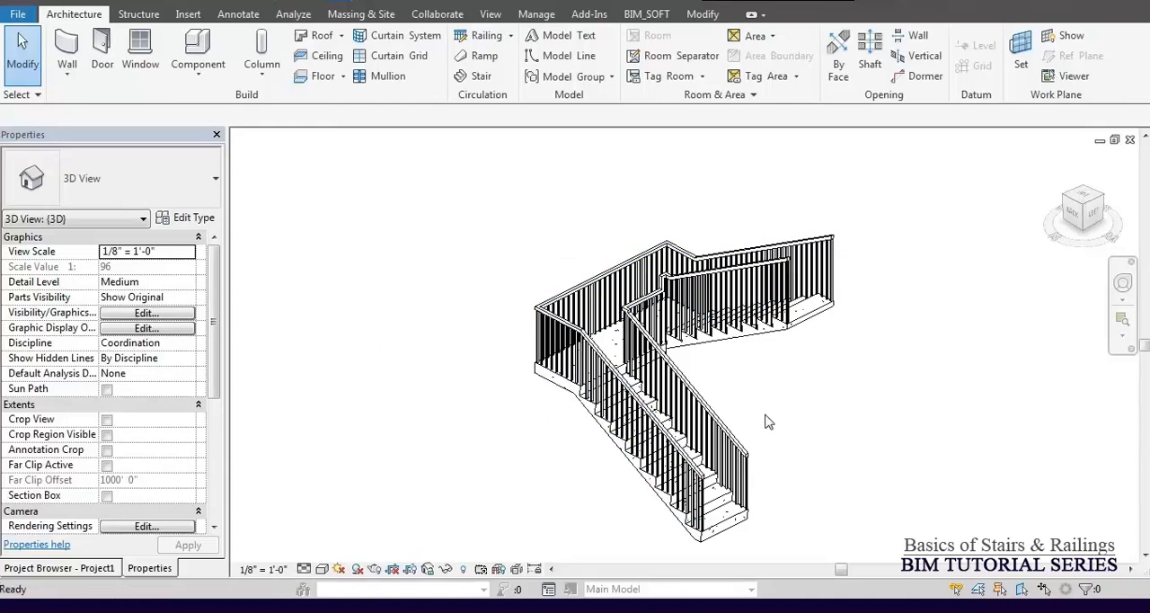
Temporarily hide the inner and outer railings of the U-shaped stair in the 3D view.
middle_click_drag(755, 406, 730, 386)
middle_click_drag(760, 423, 786, 383, "shift")
scroll(617, 268, "down", 1)
scroll(778, 385, "up", 2)
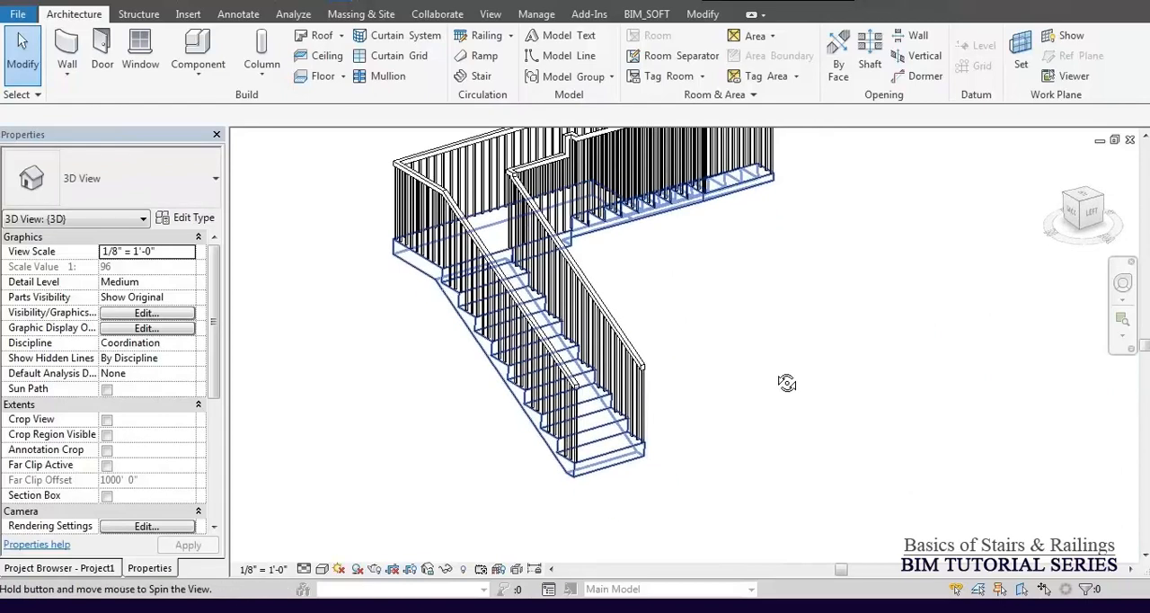
left_click(543, 192)
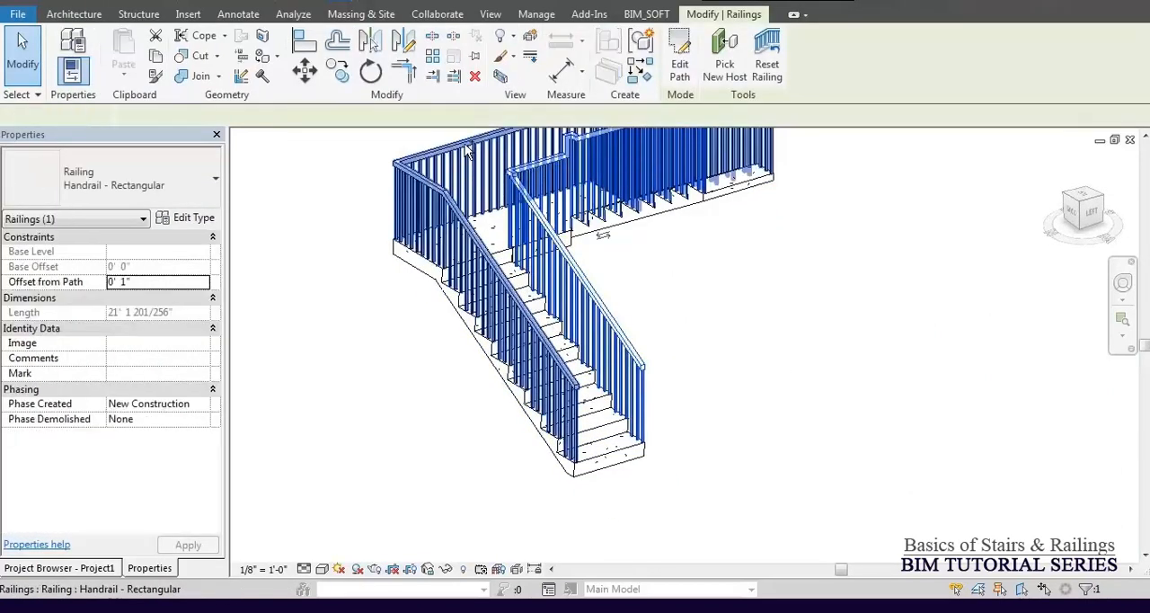
left_click(464, 142, "ctrl")
key("h")
key("h")
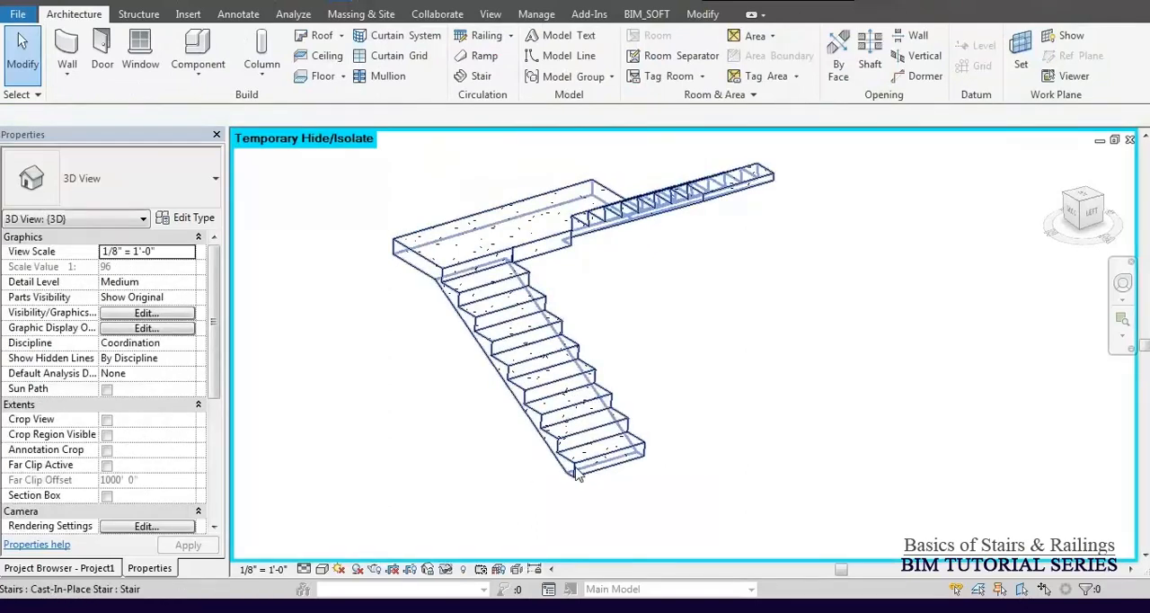
Open the U-shaped stair's type properties and examine the settings of its 3/4" Nosing run type.
left_click(575, 467)
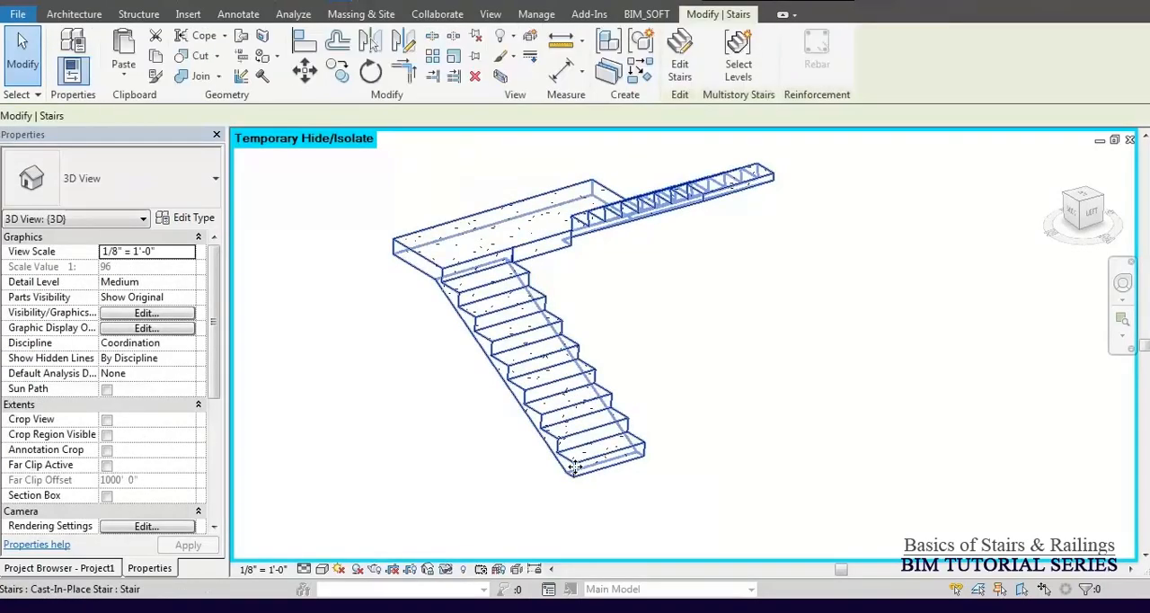
left_click(191, 220)
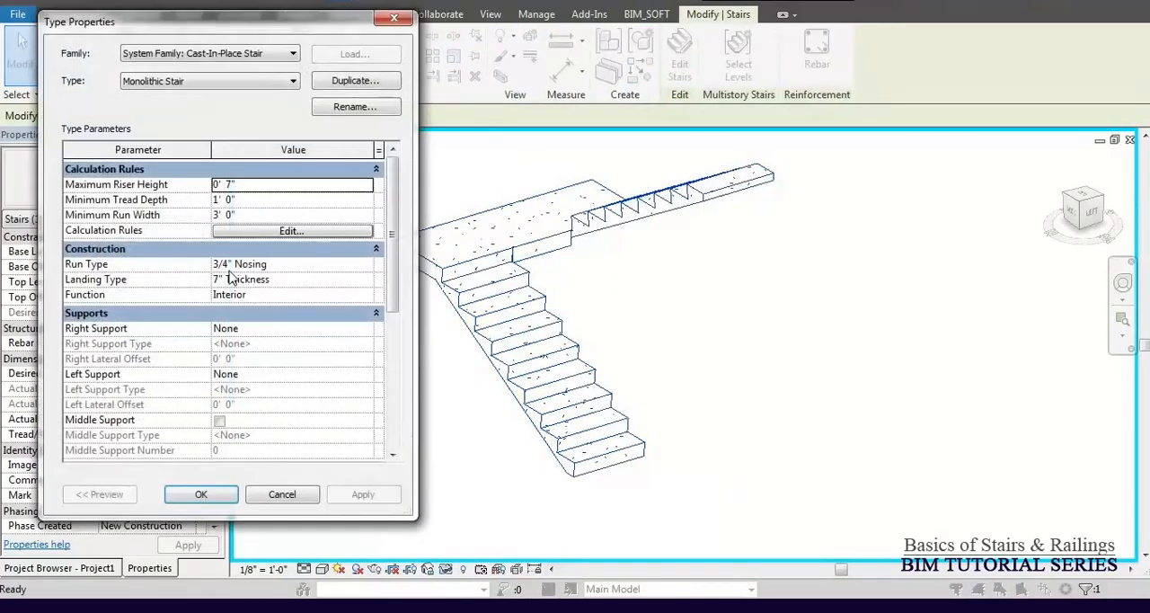
left_click(357, 263)
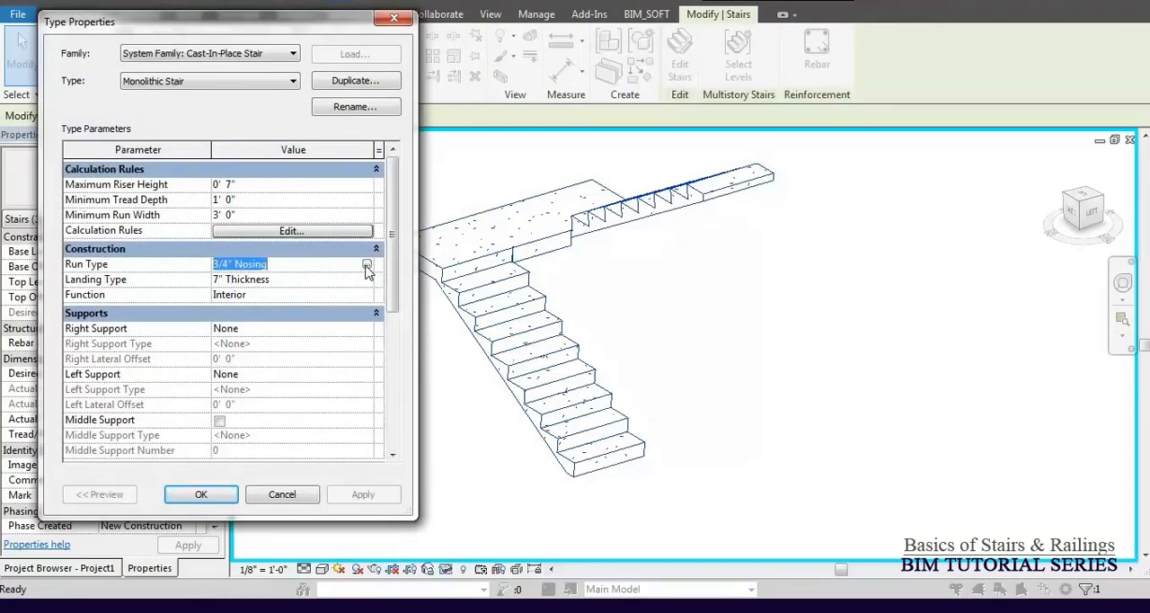
left_click(367, 265)
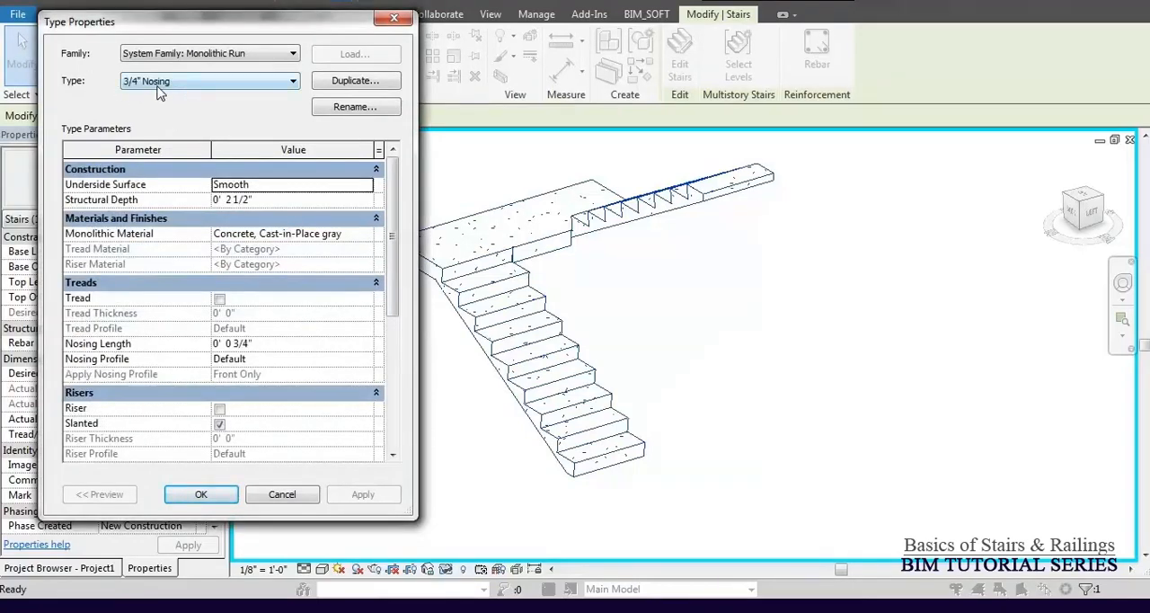
key("Return")
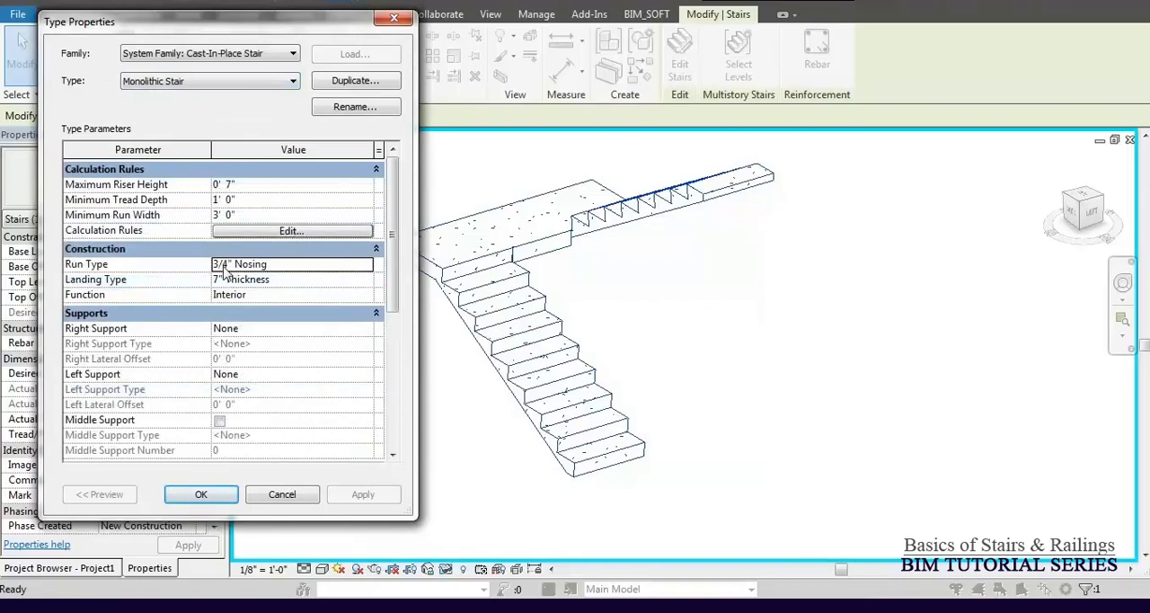
Switch the stair's run type to 3/4" Nosing 6 1/2" Depth, apply it and close the type properties.
left_click(367, 266)
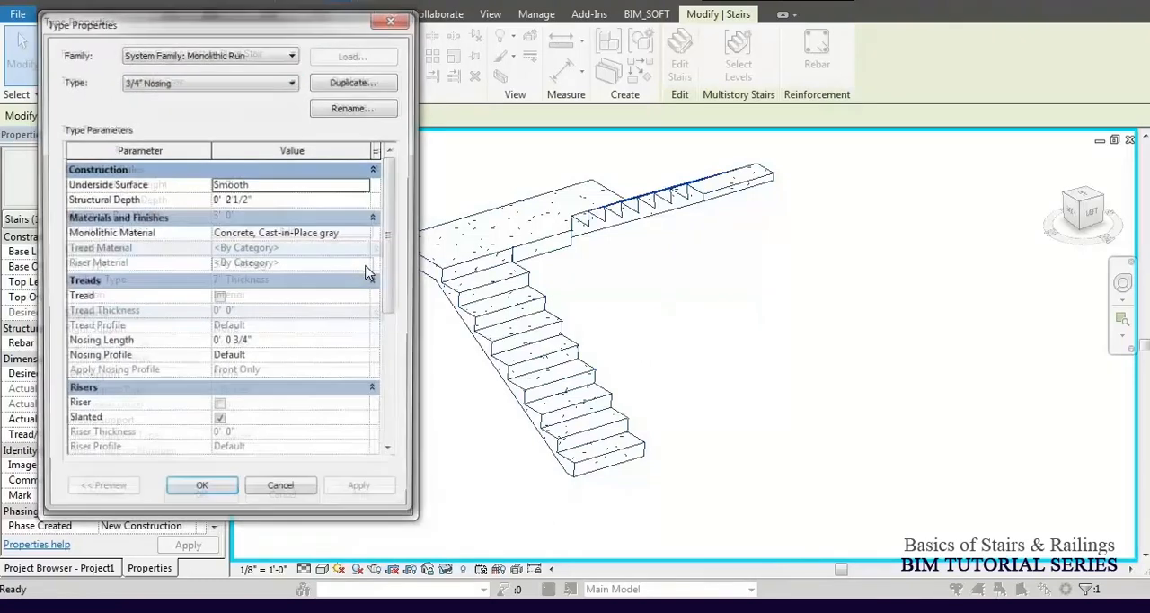
left_click(225, 80)
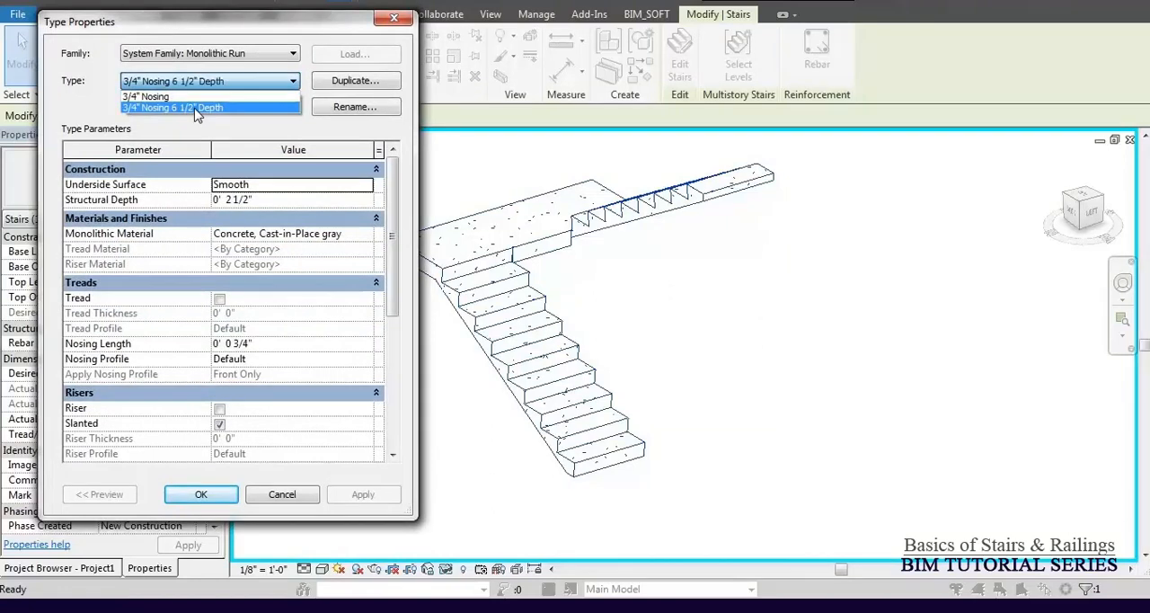
left_click(197, 107)
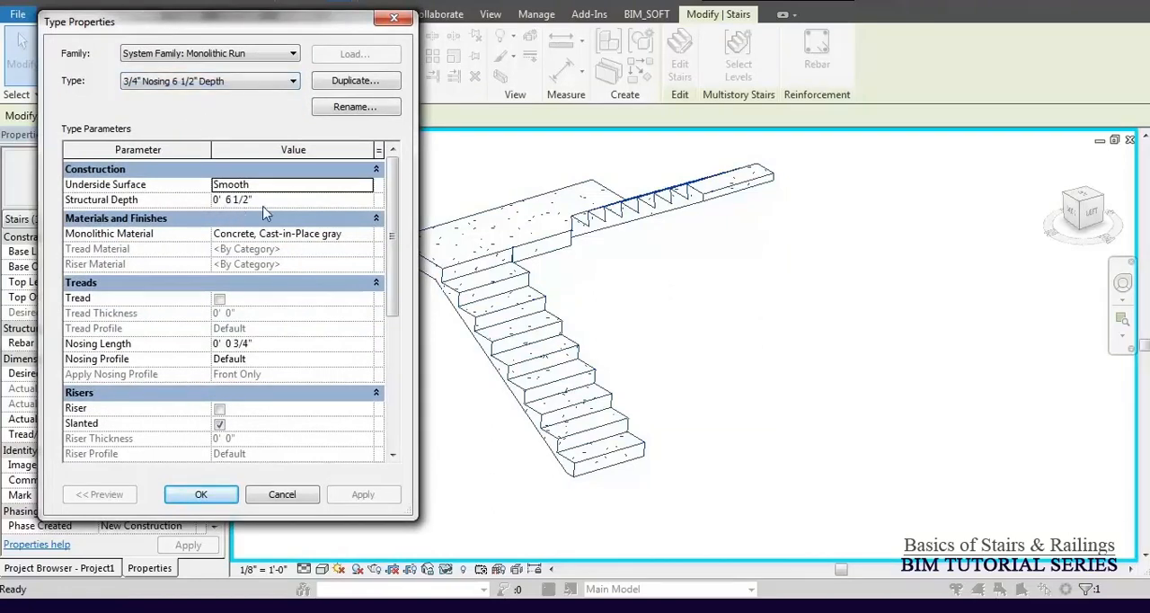
left_click(216, 81)
left_click(203, 97)
left_click(220, 82)
left_click(207, 112)
left_click(230, 493)
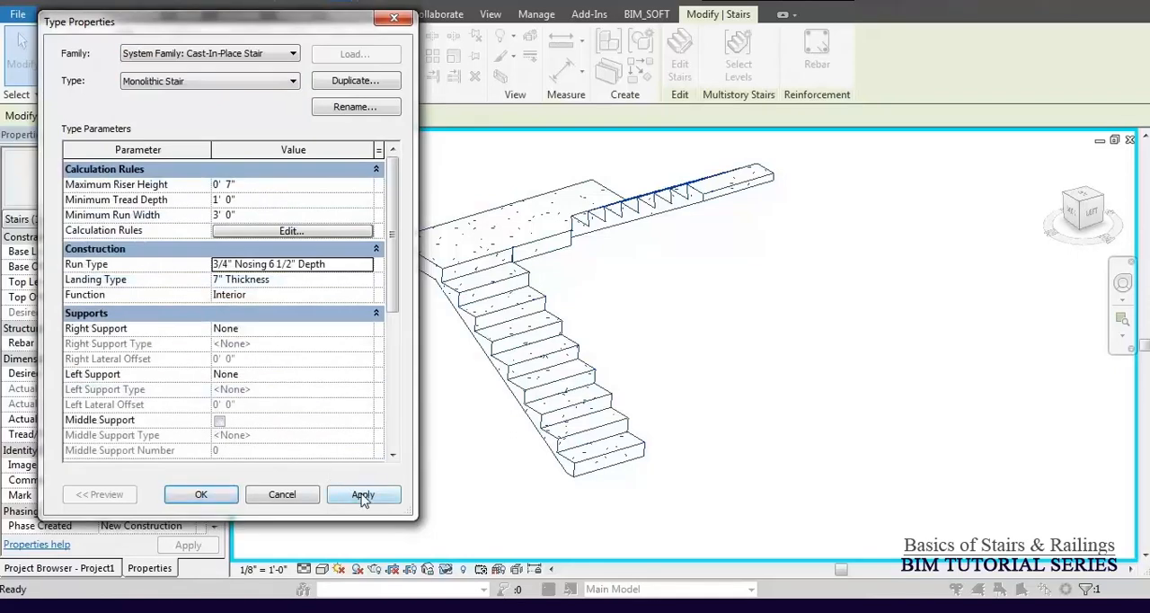
left_click(363, 495)
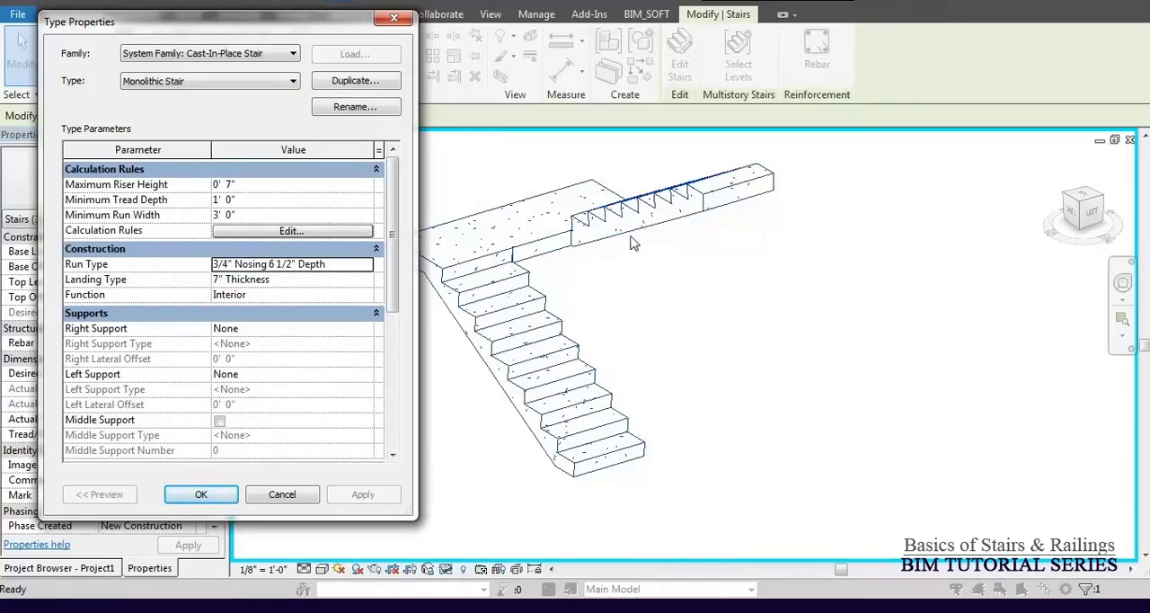
left_click(292, 493)
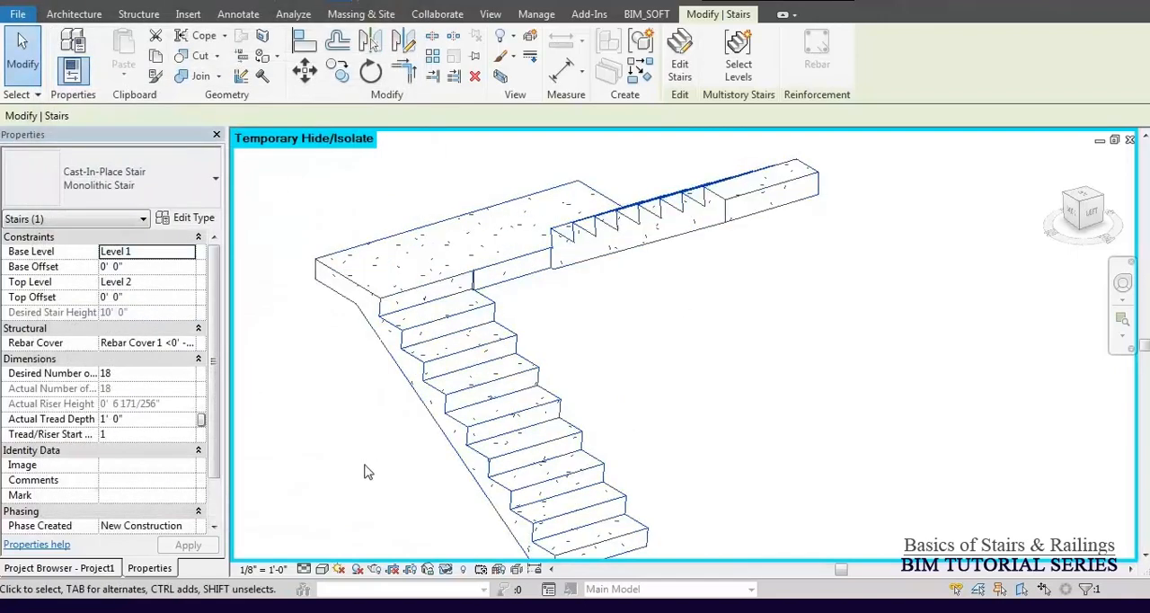
Undo the stair's run type change.
scroll(386, 458, "up", 4)
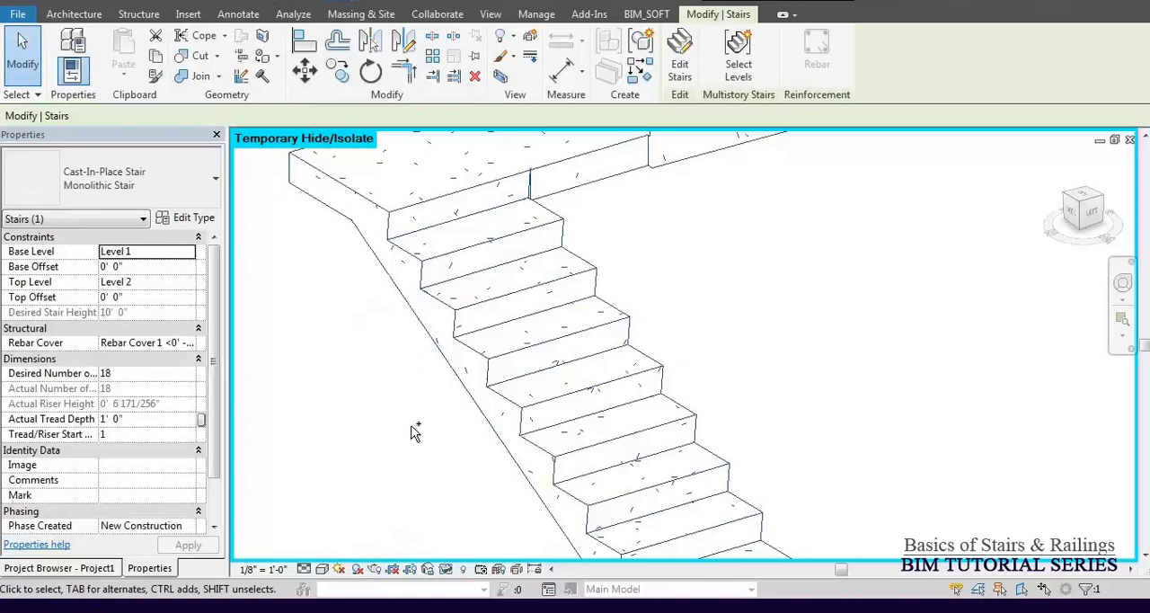
scroll(415, 429, "down", 4)
left_click(419, 415)
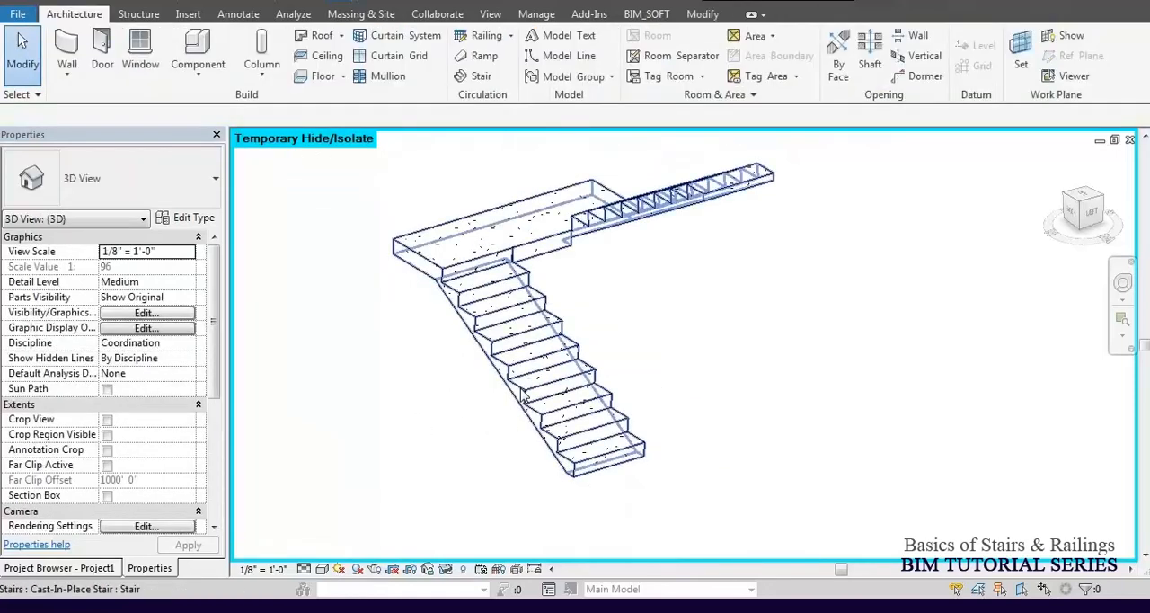
Reselect the U-shaped stair and open the properties of its 3/4" Nosing run type.
scroll(453, 405, "up", 3)
left_click(538, 334)
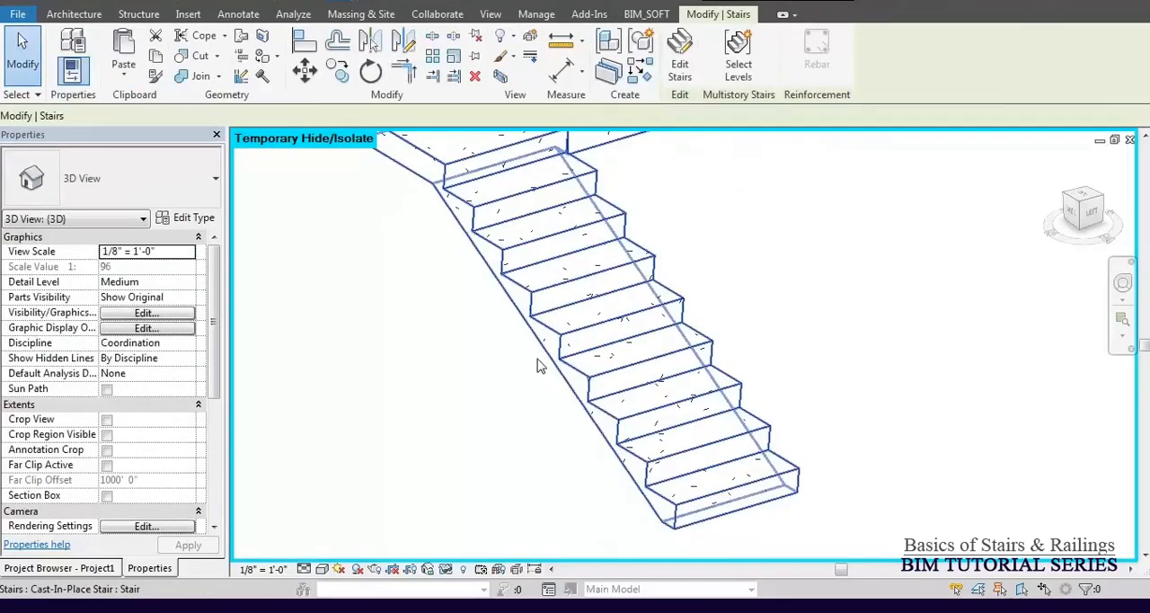
scroll(545, 403, "down", 1)
scroll(544, 403, "down", 2)
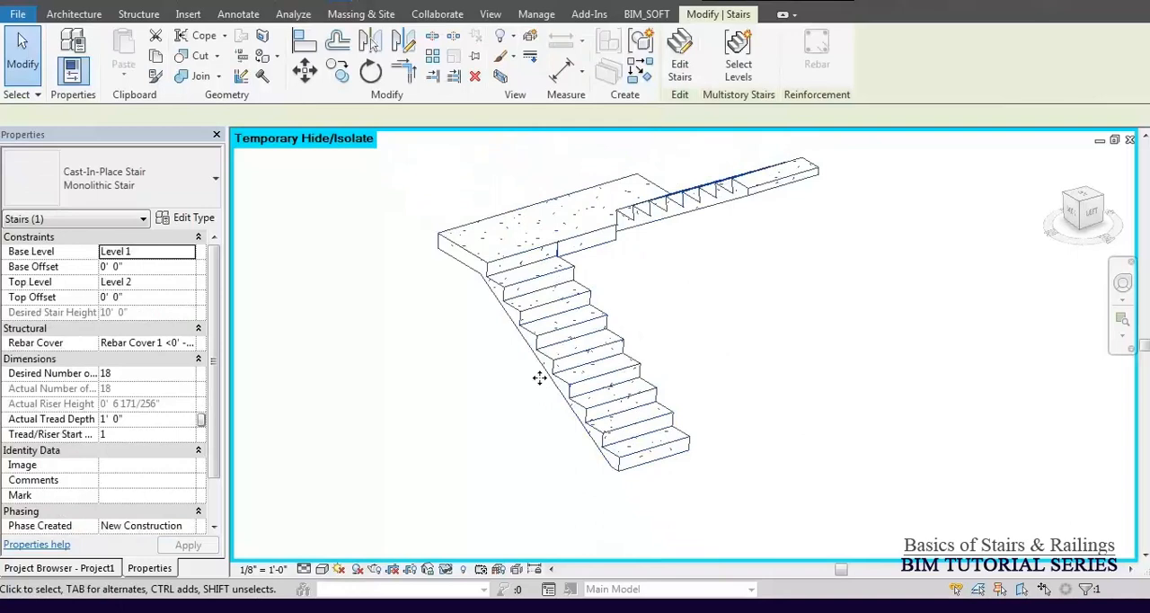
left_click(191, 218)
left_click(371, 270)
left_click(371, 270)
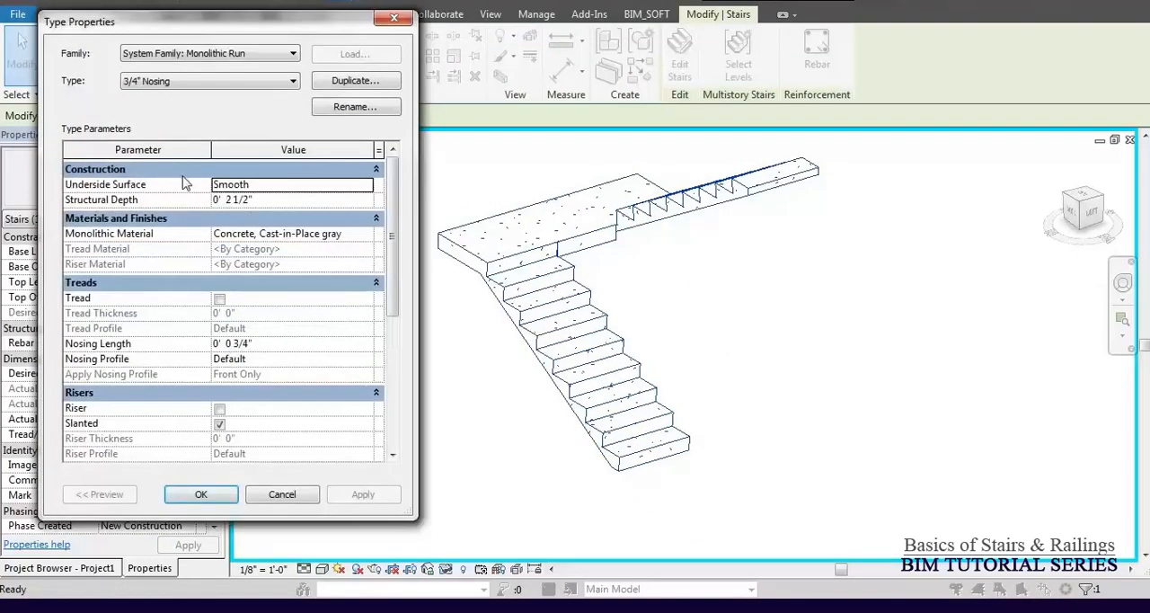
Set the run type's Underside Surface to Stepped and apply it.
left_click_drag(398, 231, 374, 227)
left_click(367, 184)
left_click(365, 185)
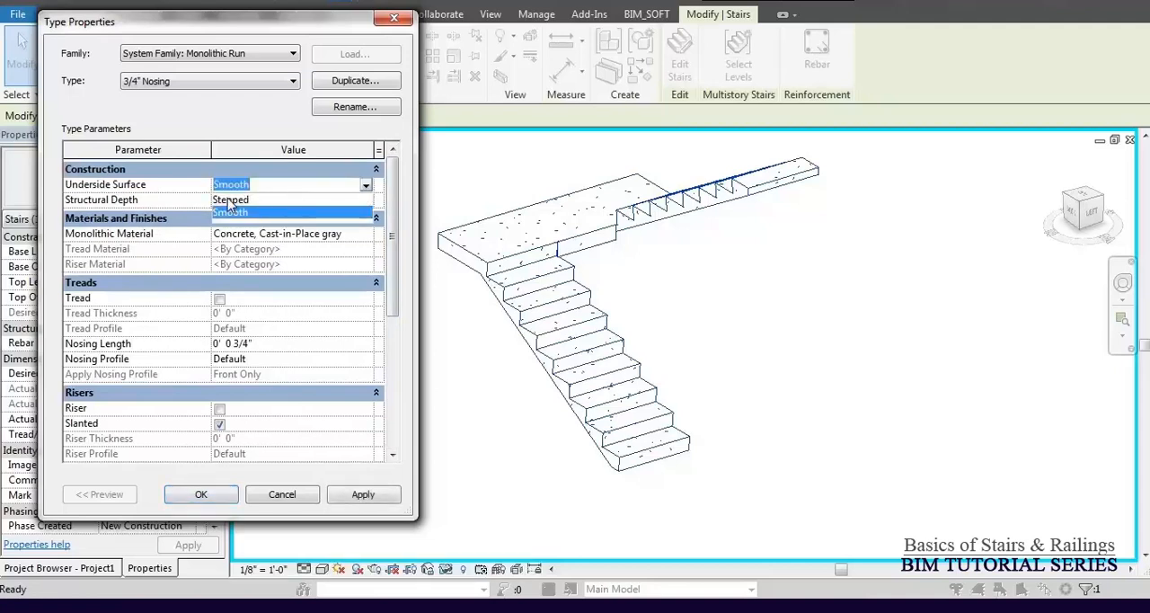
left_click(230, 198)
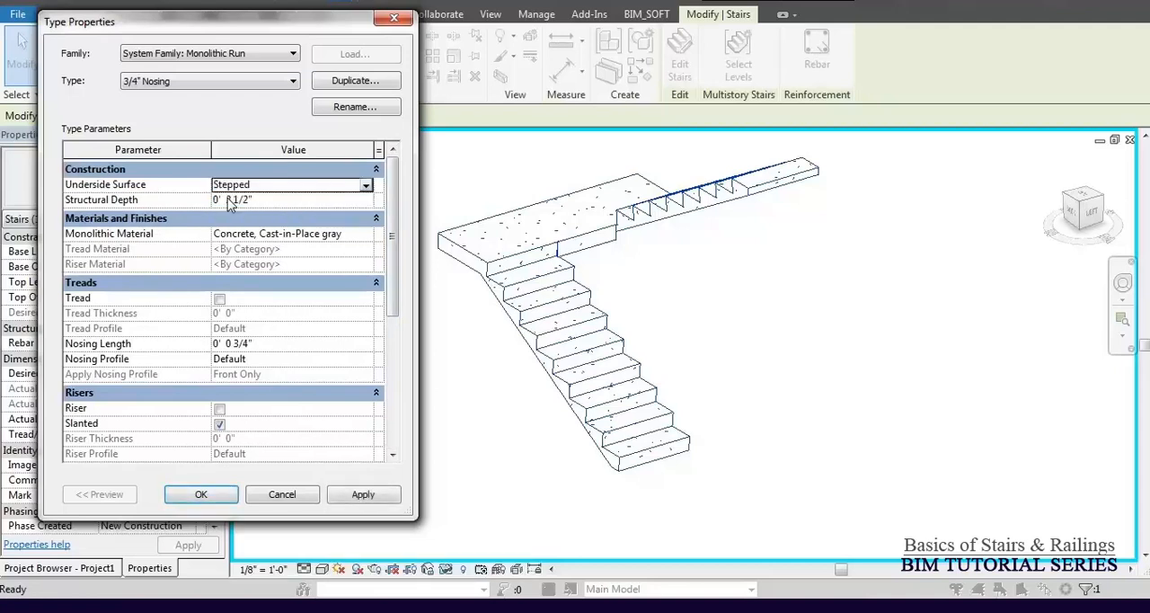
left_click(364, 495)
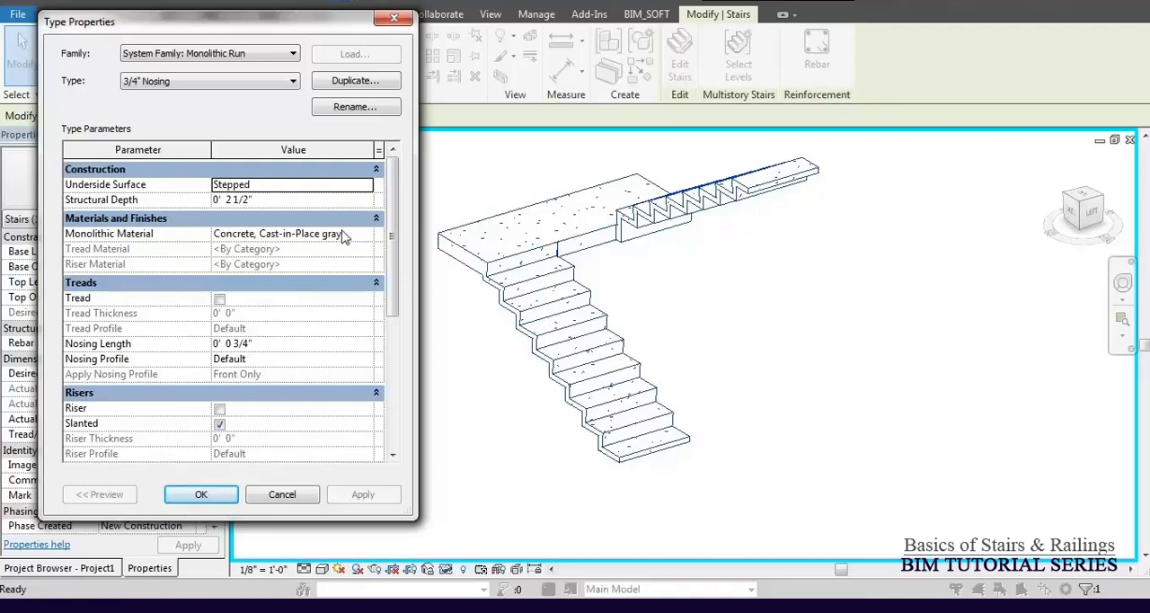
Set the run's Underside Surface to Smooth and its Structural Depth to 5", and apply both.
left_click(366, 185)
left_click(231, 213)
left_click(276, 202)
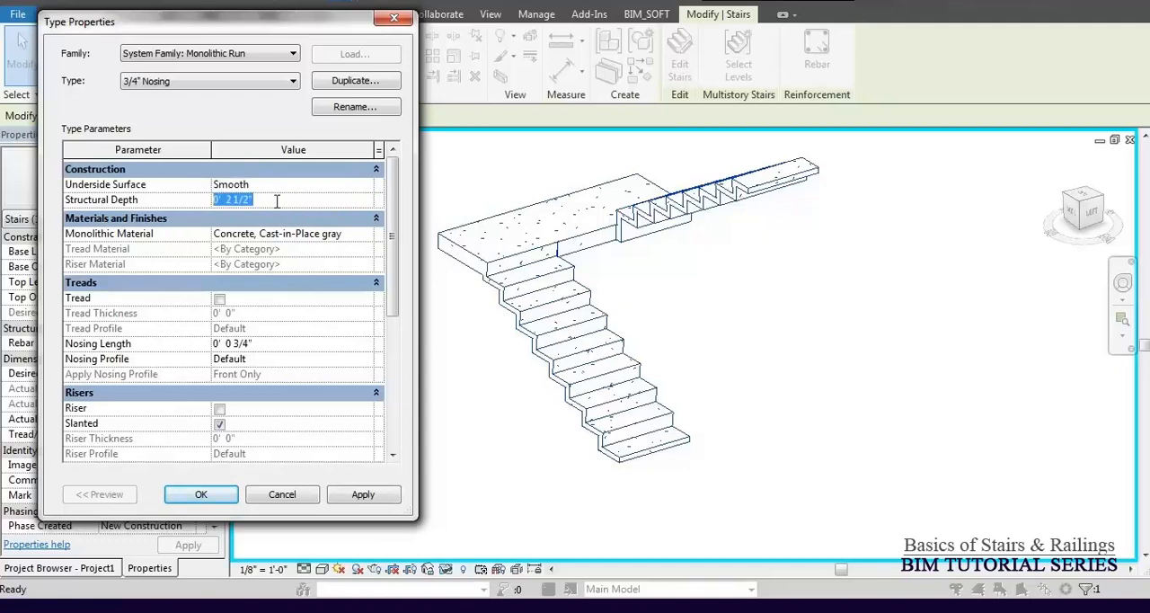
type("5")
left_click(364, 496)
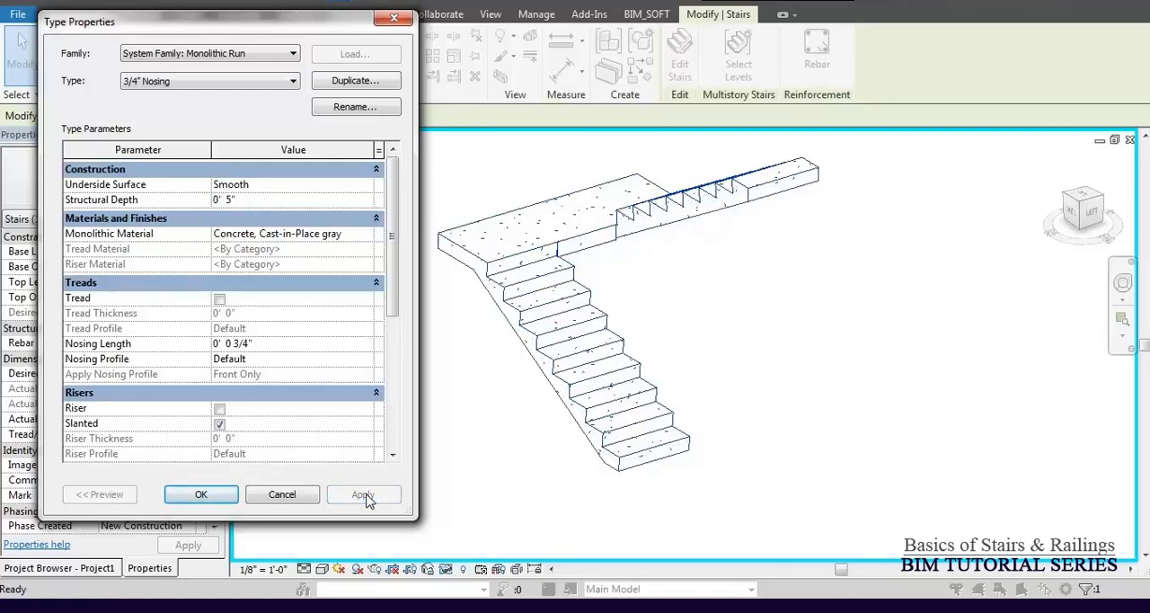
Set the run's Structural Depth to 2" and apply it.
left_click(275, 200)
type("2\"")
left_click(363, 495)
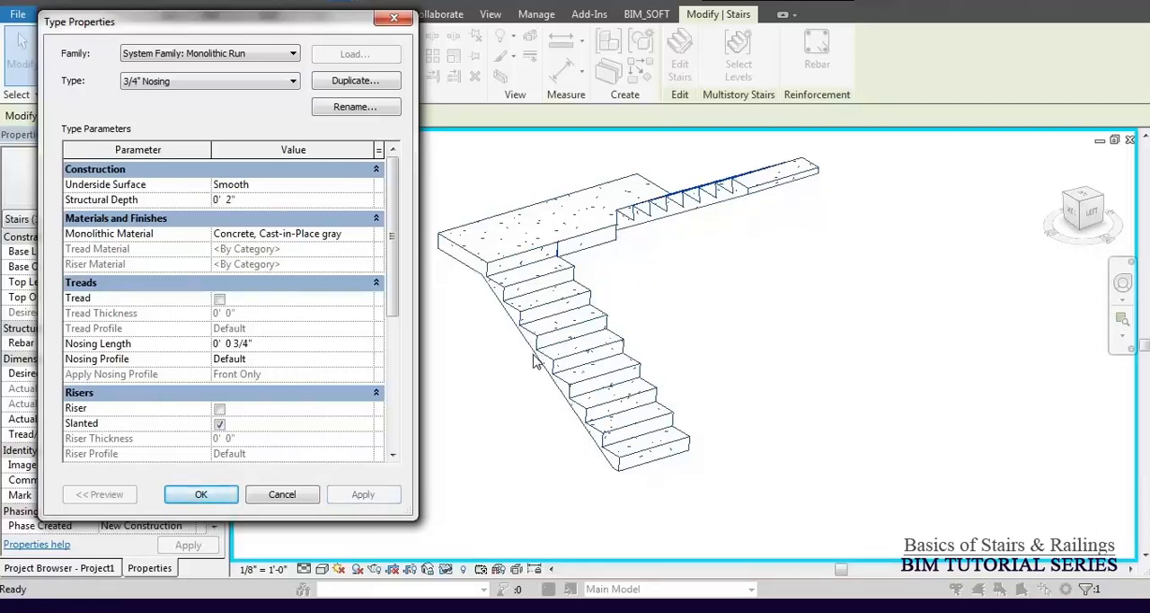
Set the run's Structural Depth to 2.5".
left_click(276, 200)
type("2.")
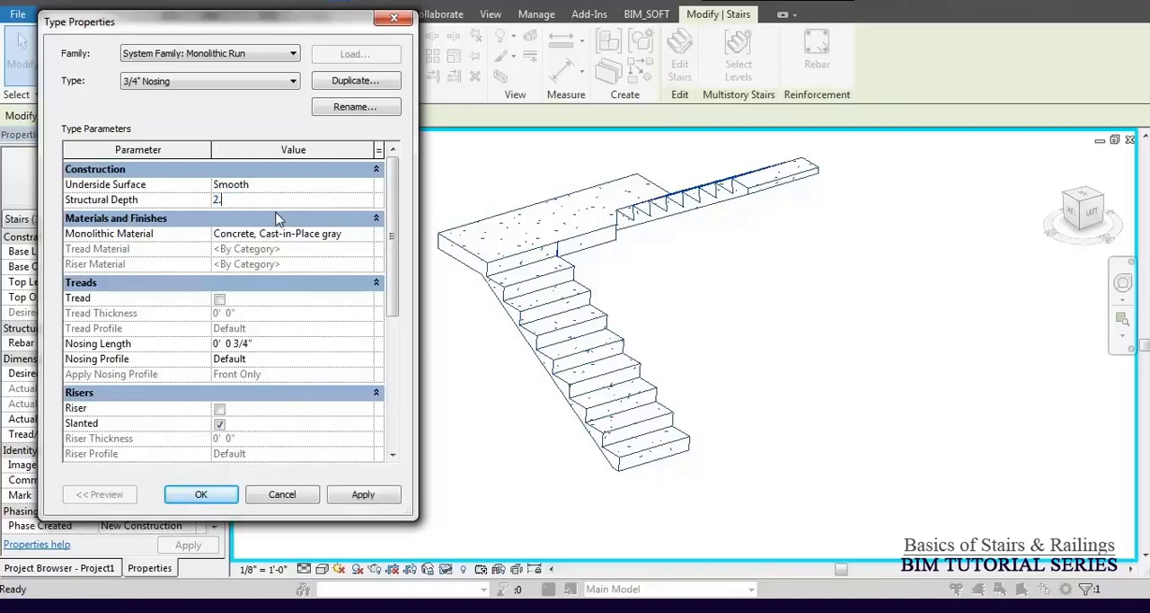
type("5\"")
Look through the concrete options for the run's Monolithic Material, including Concrete Masonry Units and Concrete, Precast, without assigning one.
left_click(292, 236)
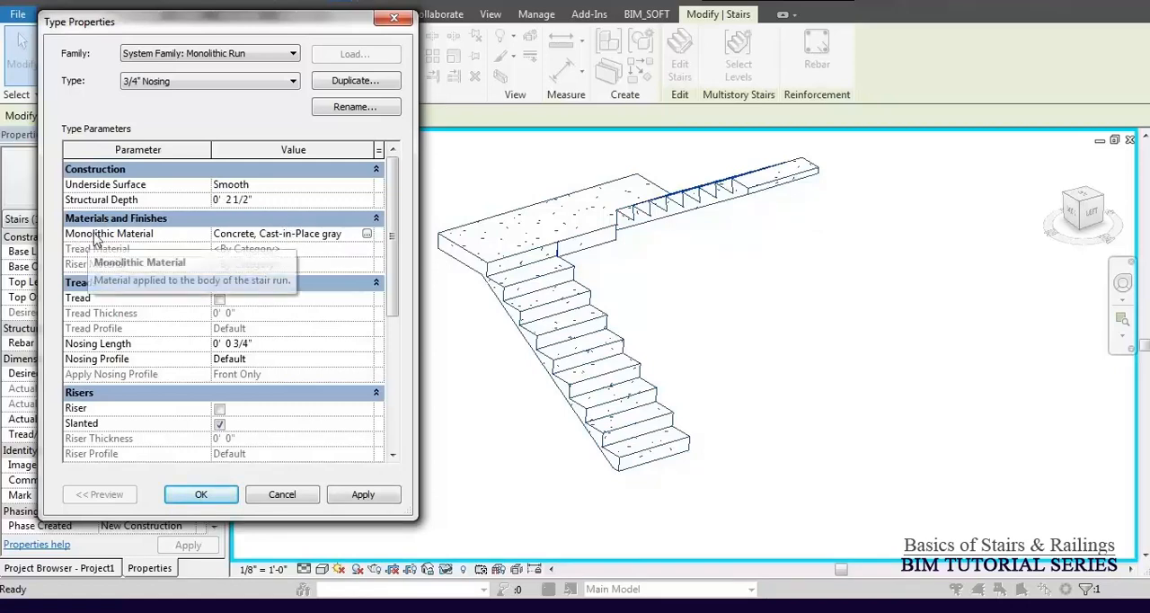
left_click(367, 235)
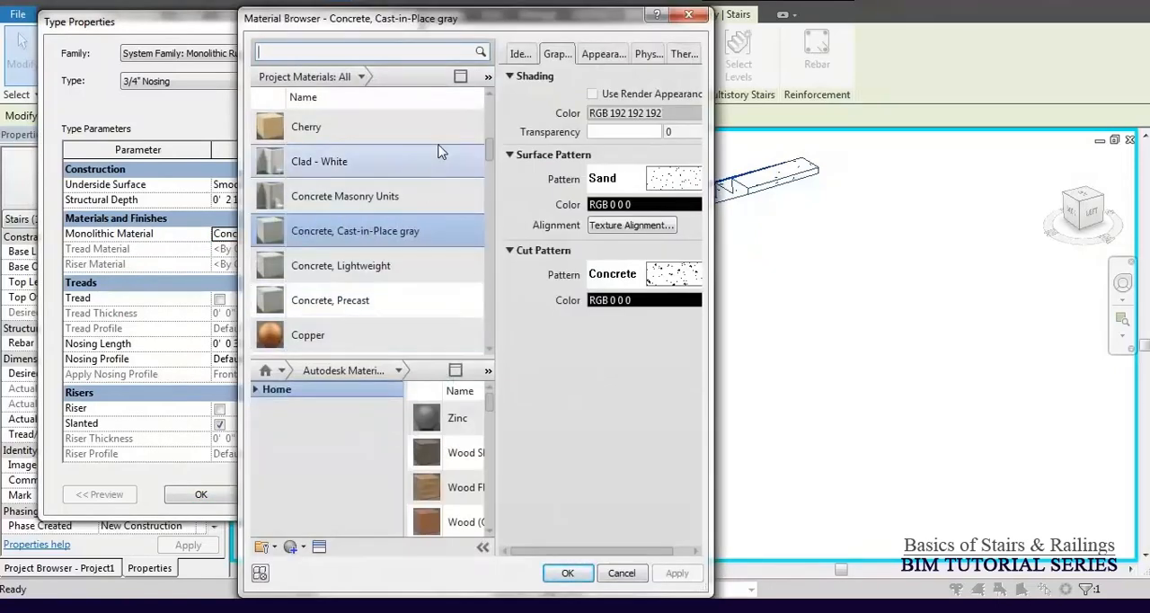
left_click(373, 196)
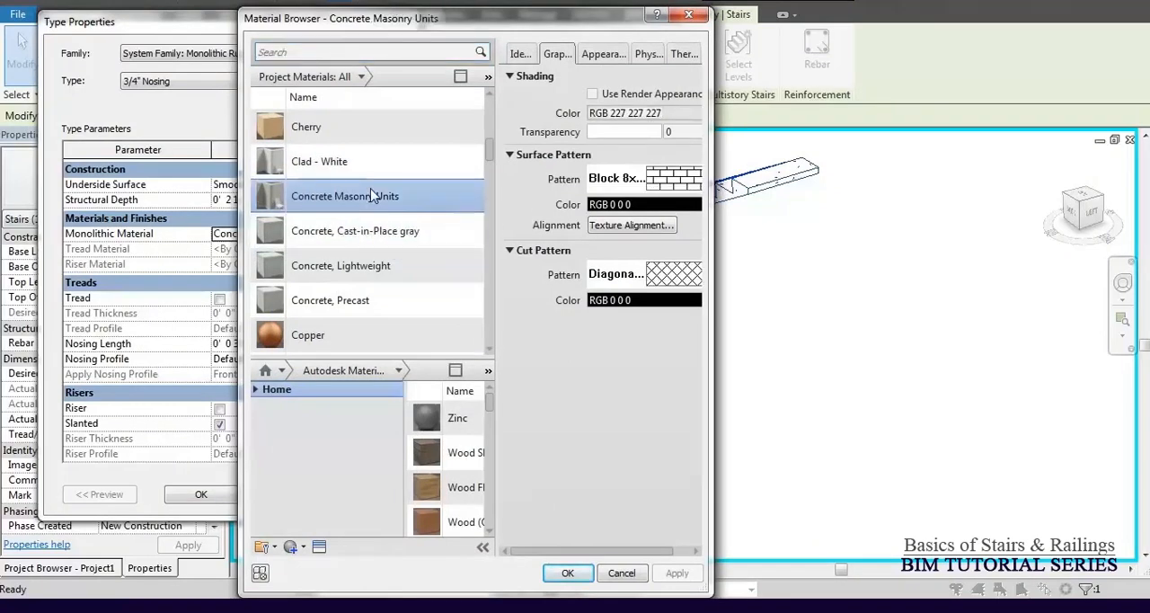
left_click(376, 300)
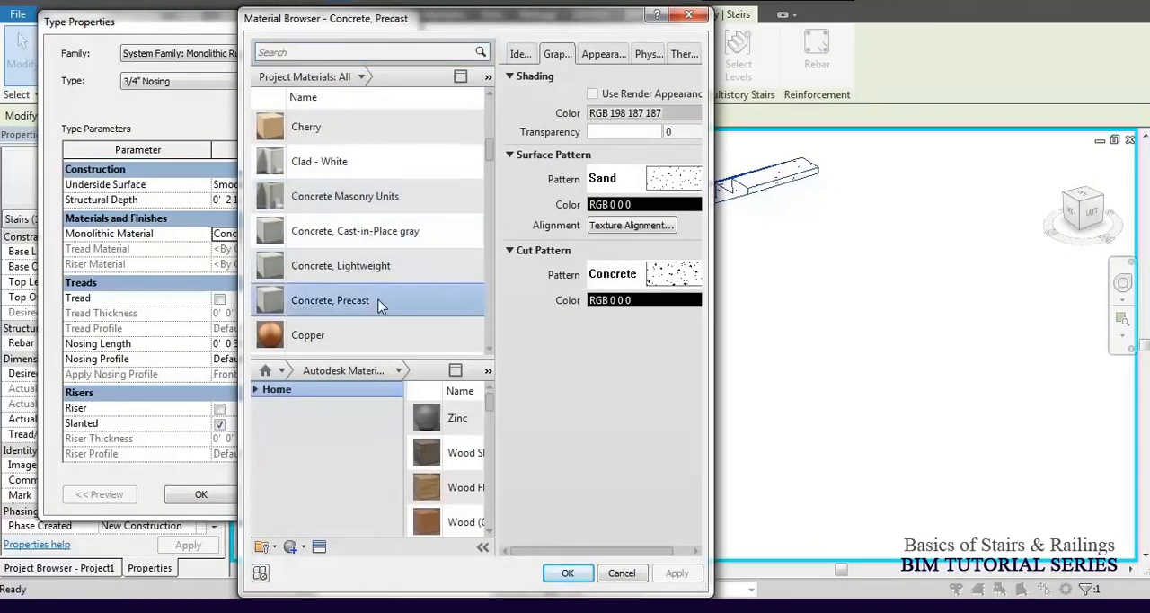
key("Escape")
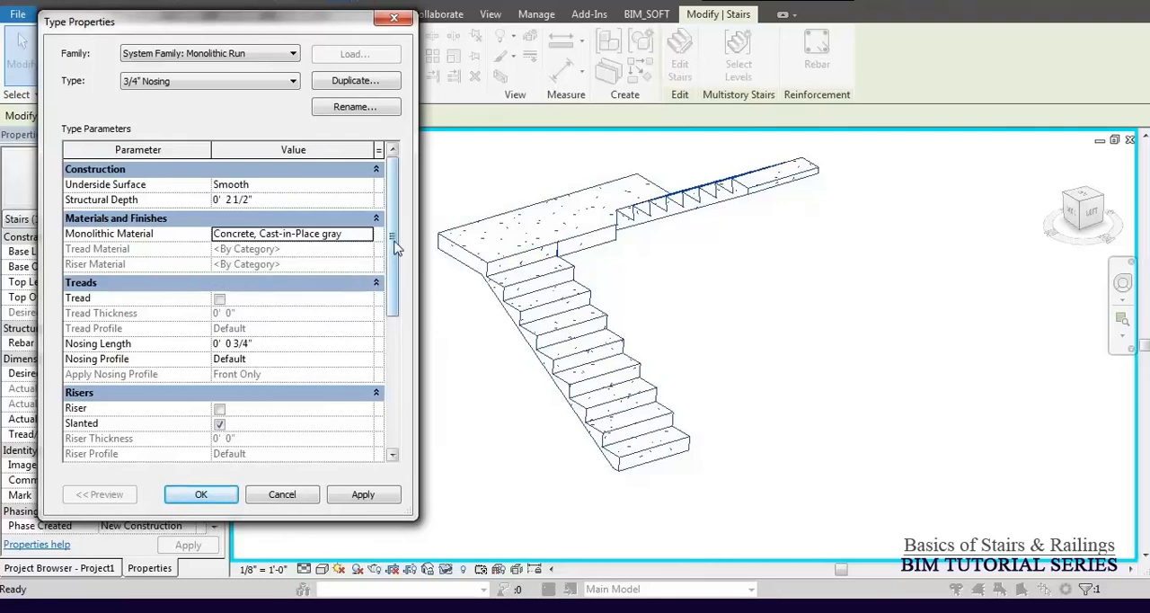
Enable Tread for the 3/4" Nosing run type, apply it and accept the run and stair type properties.
mouse_move(397, 247)
left_mouse_down()
mouse_move(382, 273)
mouse_move(395, 257)
left_mouse_up()
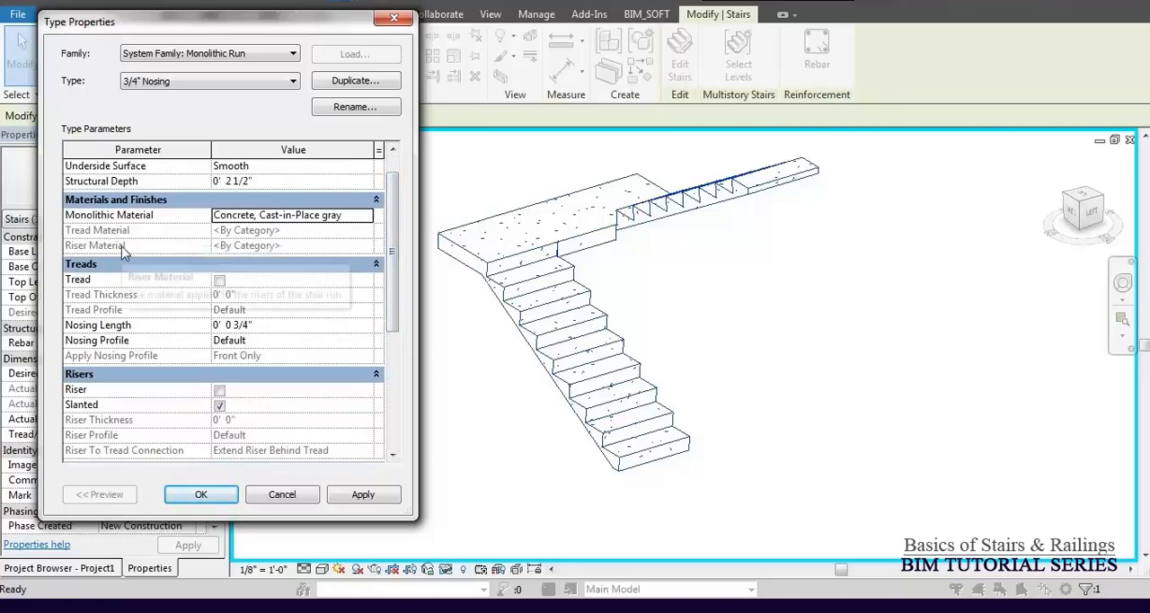
left_click(219, 281)
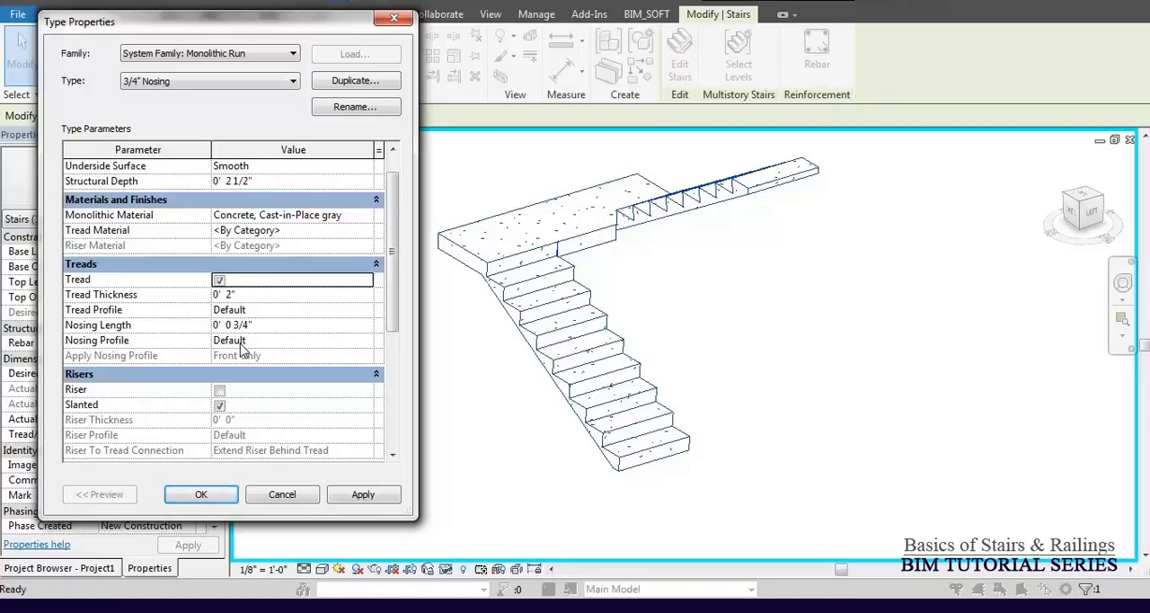
left_click(365, 503)
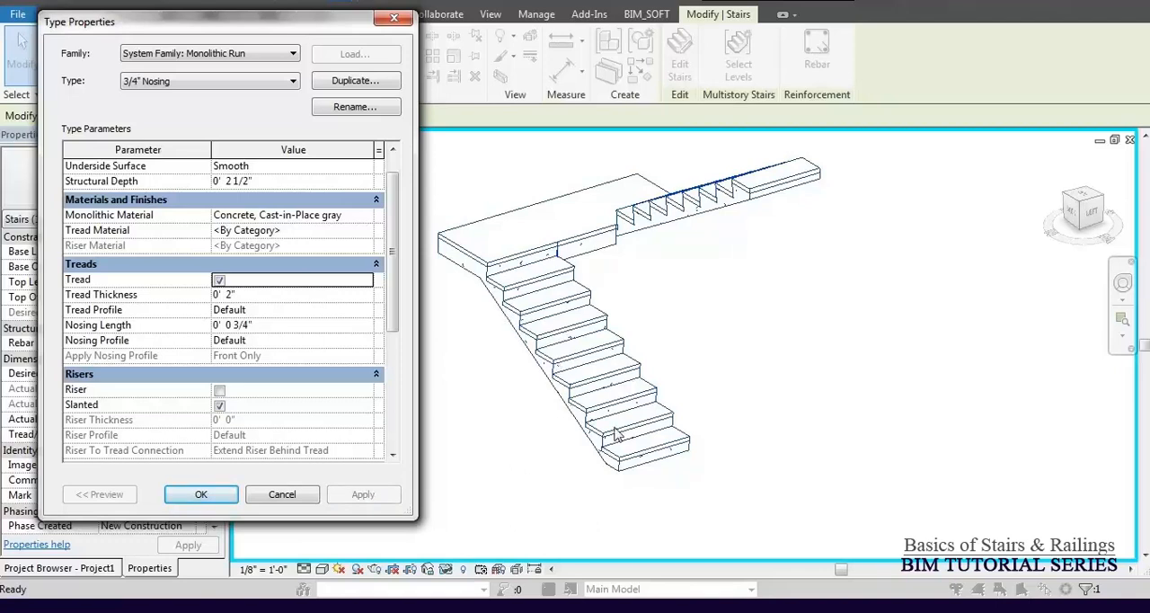
left_click(212, 499)
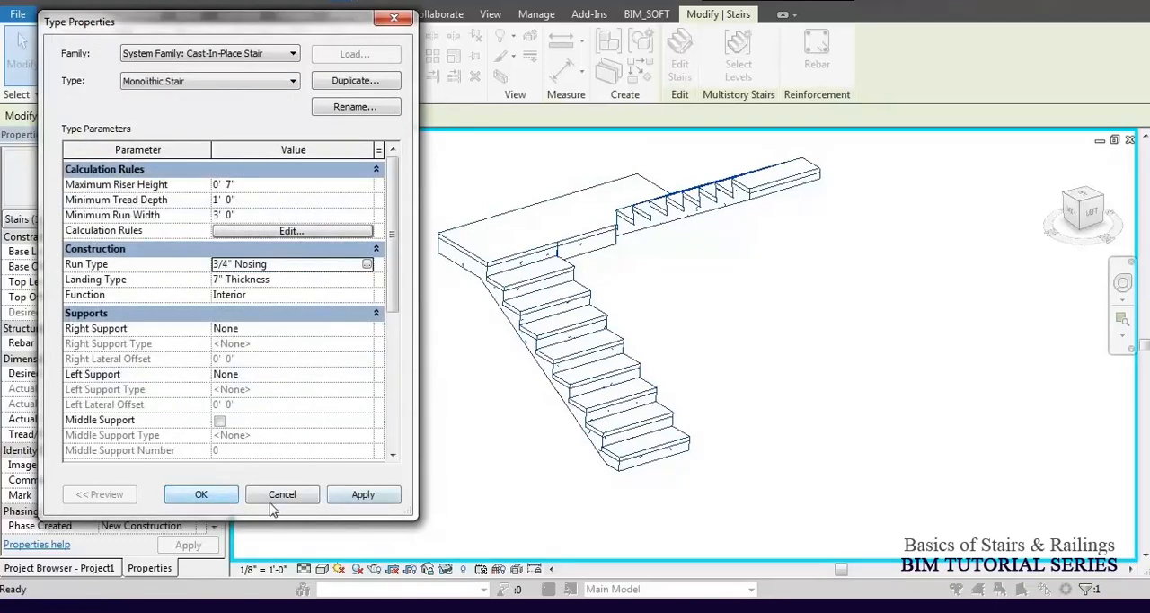
left_click(201, 494)
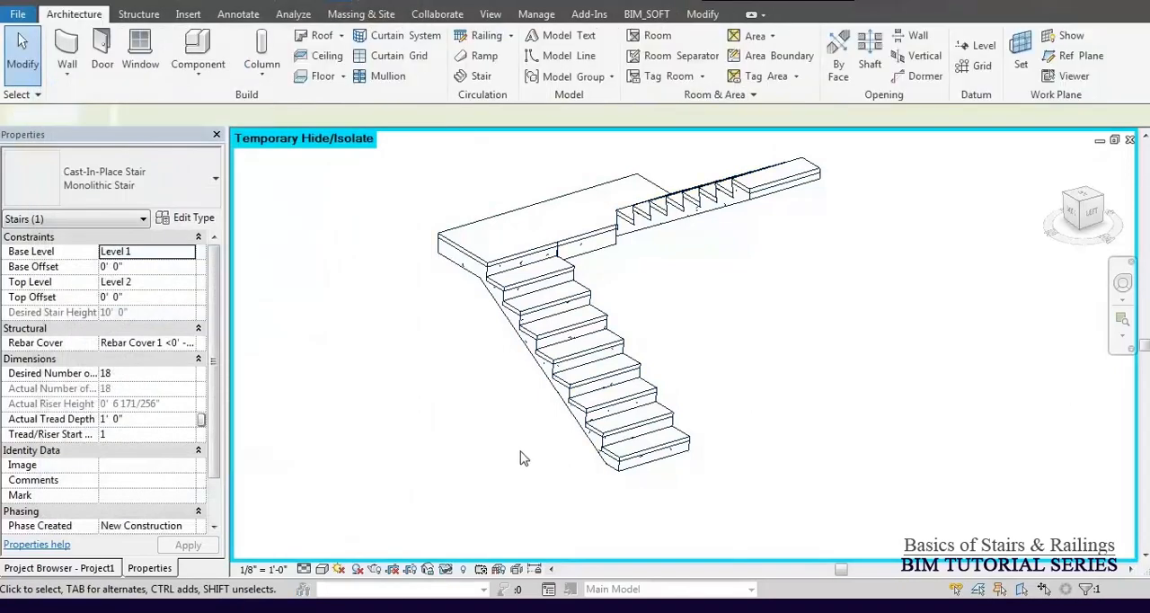
Display the isolated stair in the Shaded visual style and examine its treads and underside in 3D from several angles.
scroll(522, 436, "up", 1)
key("s")
key("d")
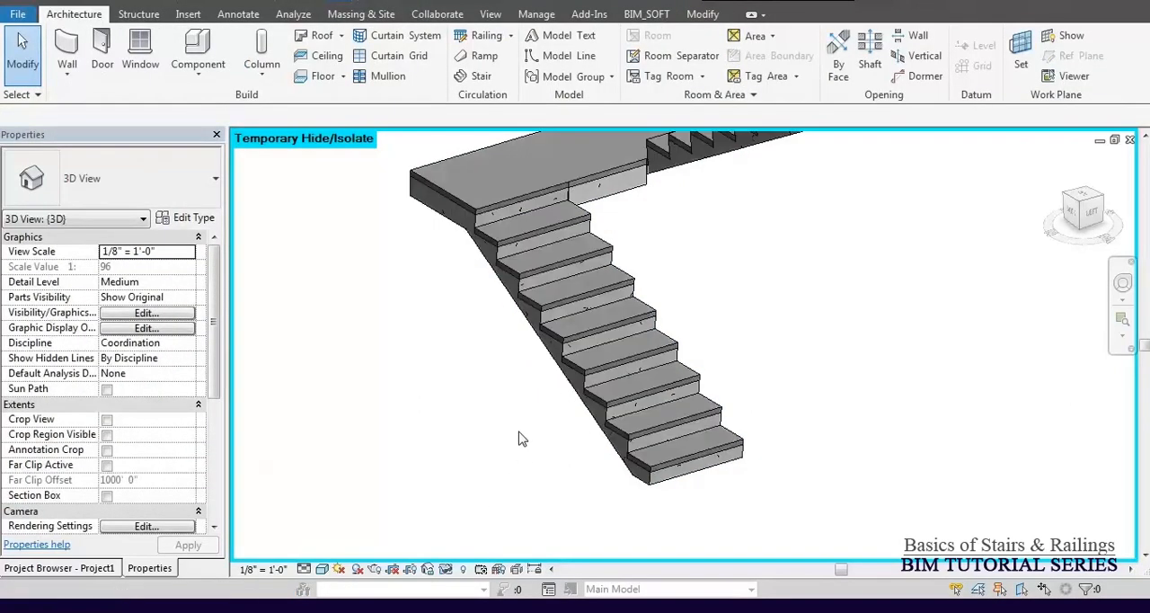
scroll(521, 337, "up", 3)
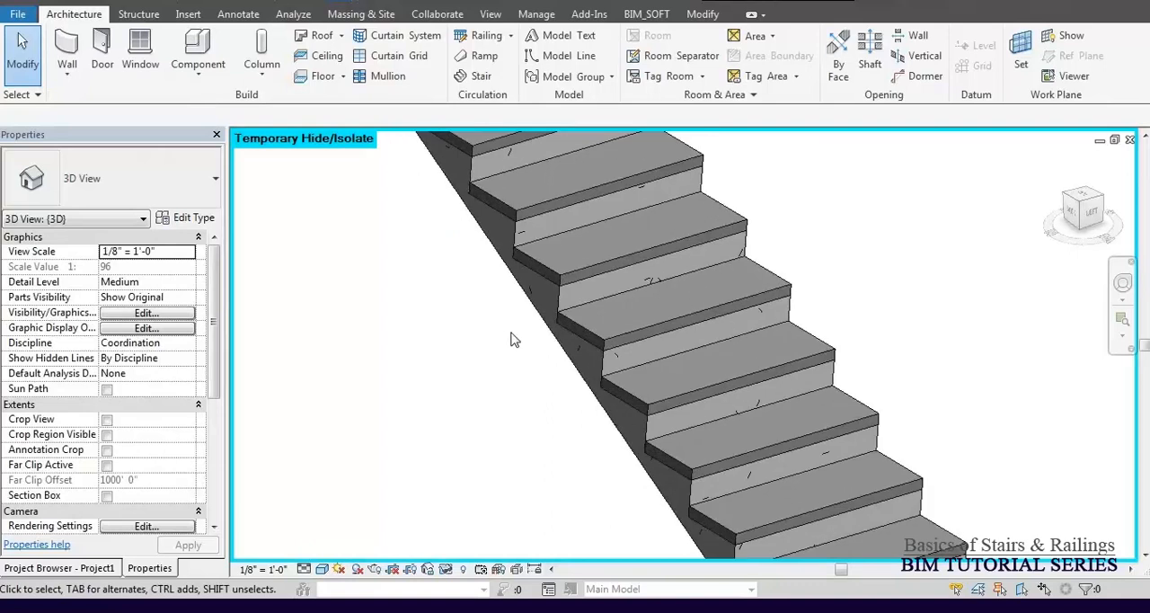
scroll(503, 345, "down", 3)
middle_click_drag(498, 359, 667, 312, "shift")
scroll(460, 352, "down", 3)
middle_click_drag(460, 351, 672, 279, "shift")
scroll(611, 304, "down", 2)
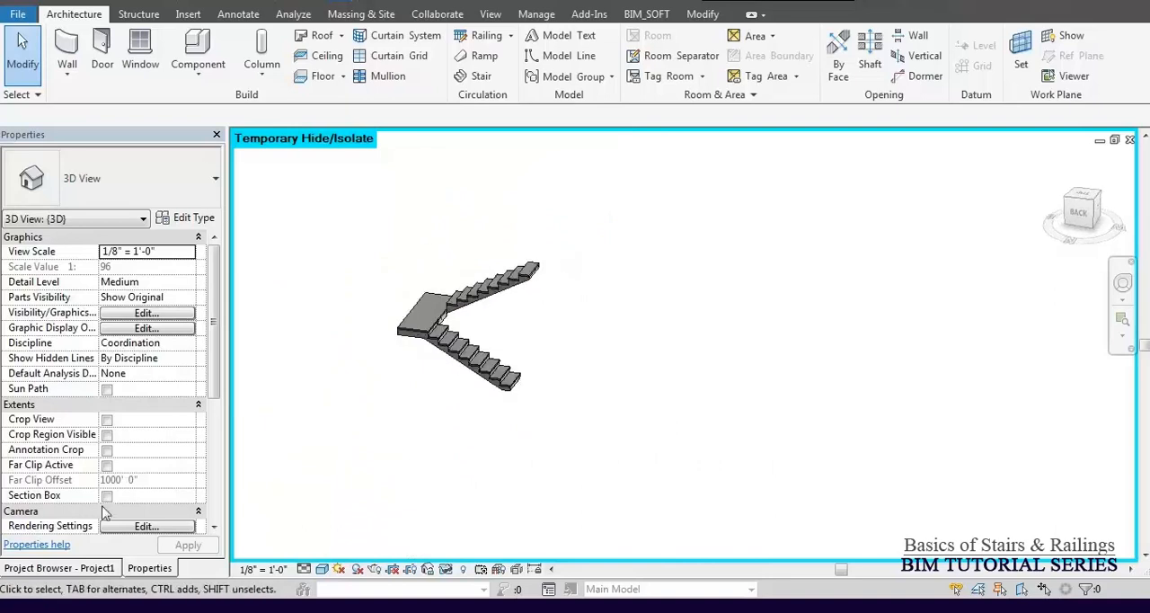
Open the South elevation and examine the tread thickness on the lower run of the stair.
left_click(90, 568)
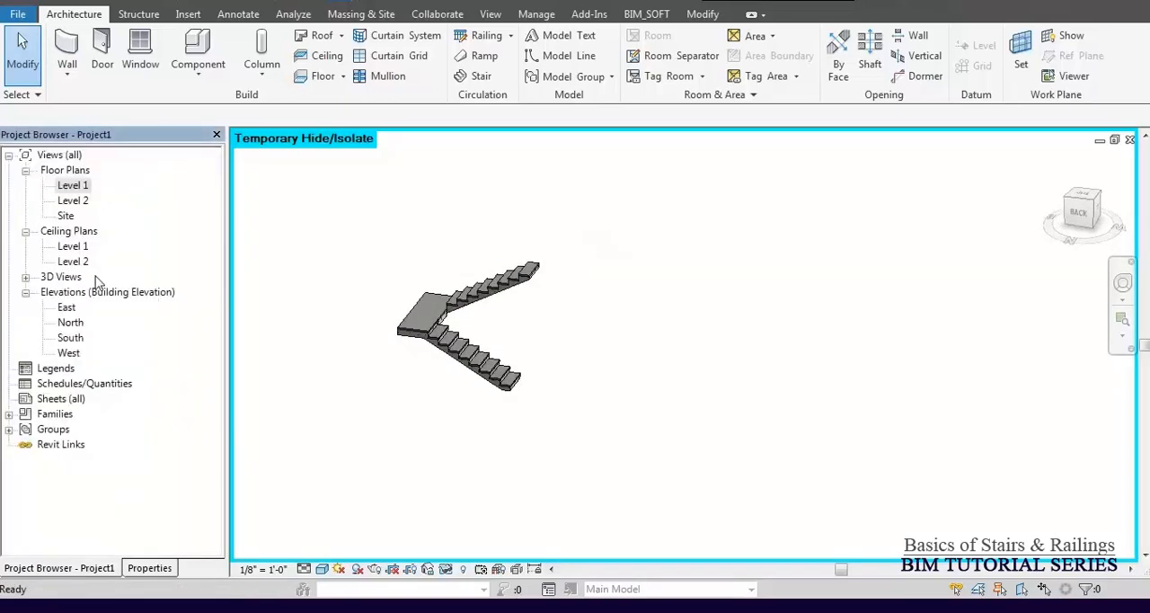
double_click(67, 339)
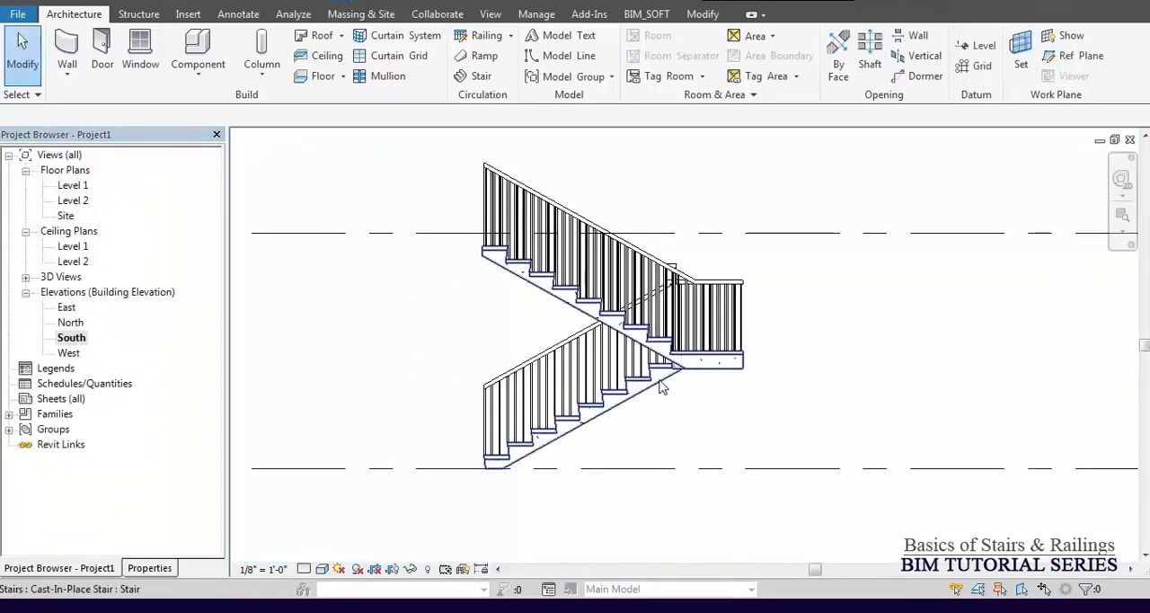
scroll(629, 392, "up", 4)
scroll(611, 393, "up", 2)
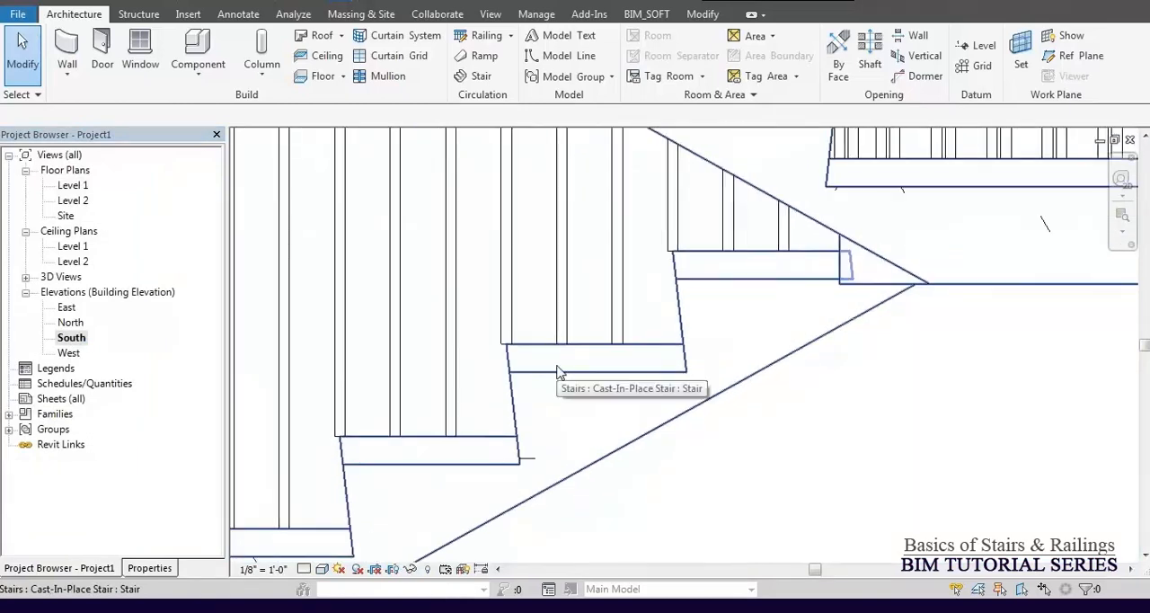
scroll(759, 386, "down", 5)
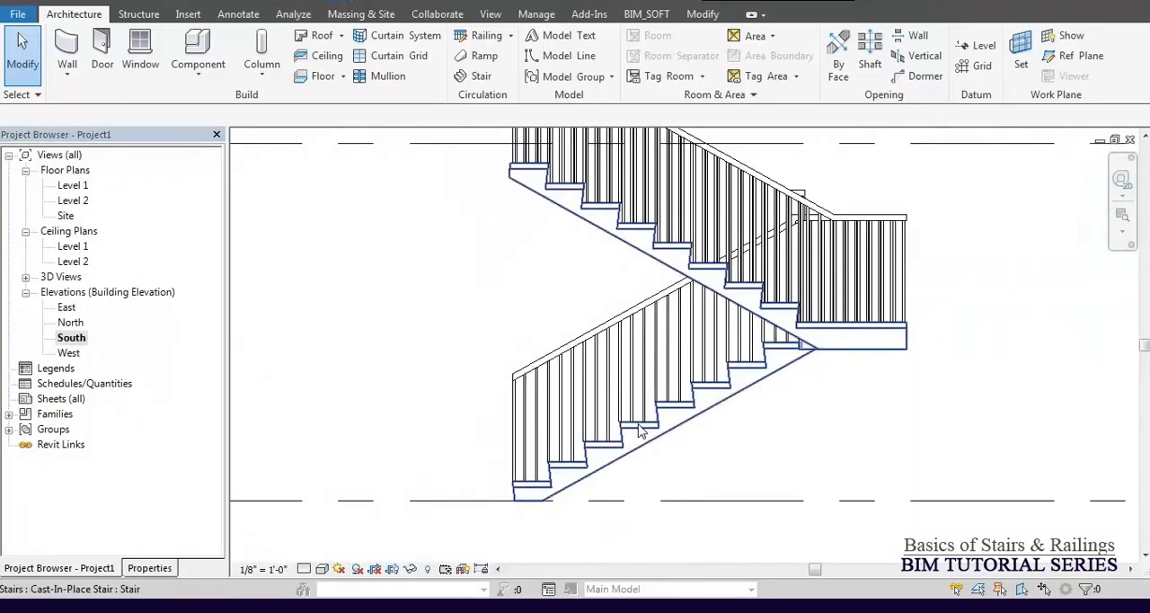
scroll(550, 512, "up", 4)
scroll(550, 507, "up", 1)
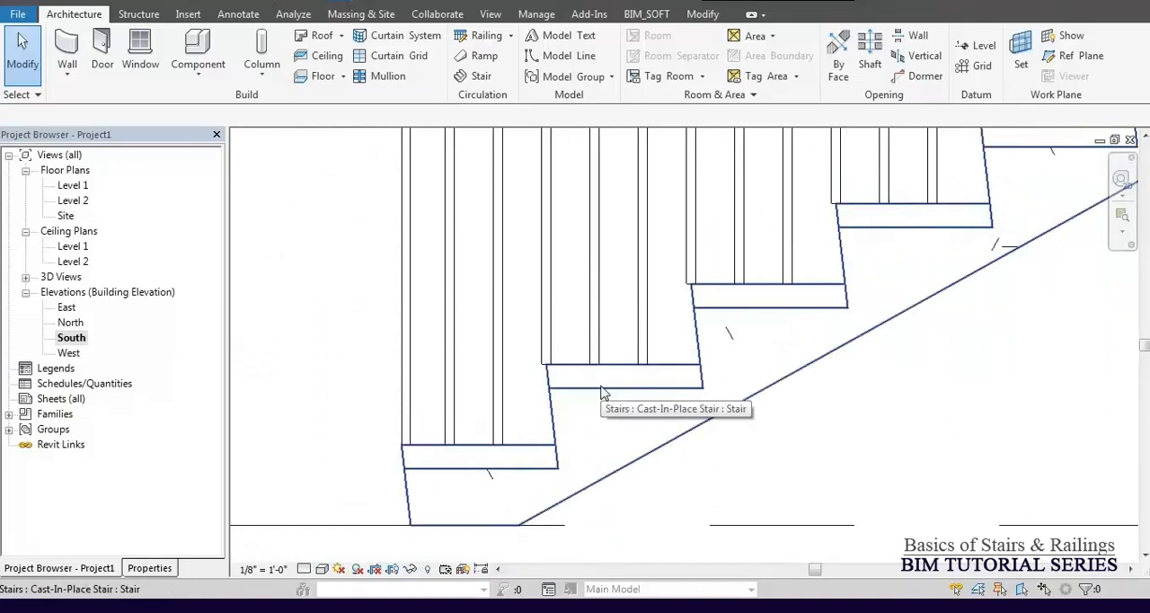
Set the Tread Thickness of the stair's 3/4" Nosing run type to 0.5" and apply it.
left_click(602, 395)
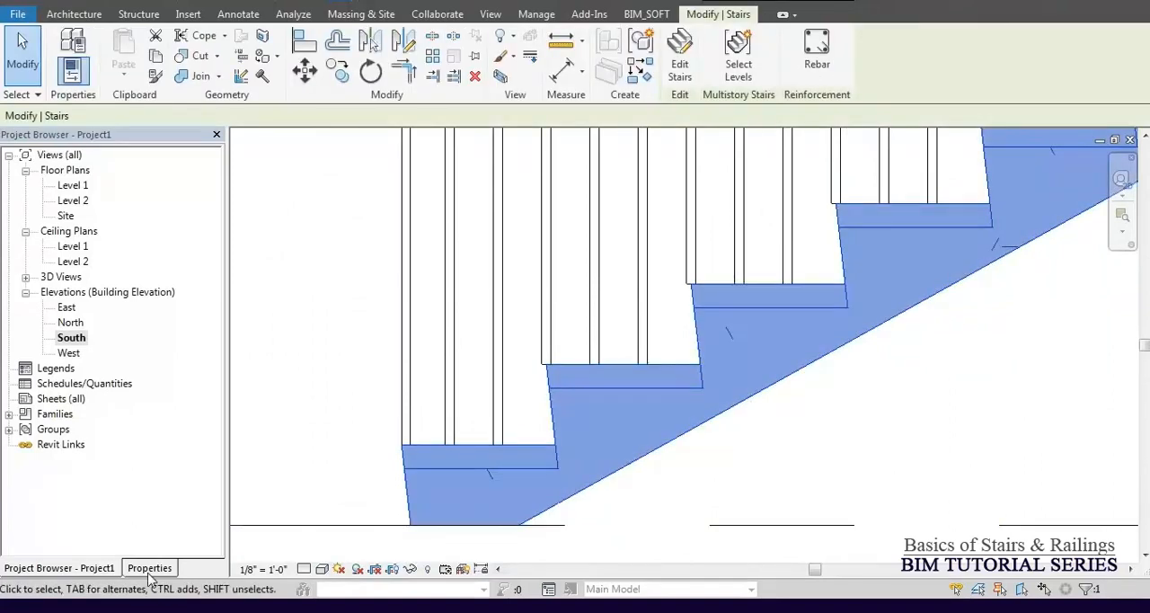
left_click(150, 568)
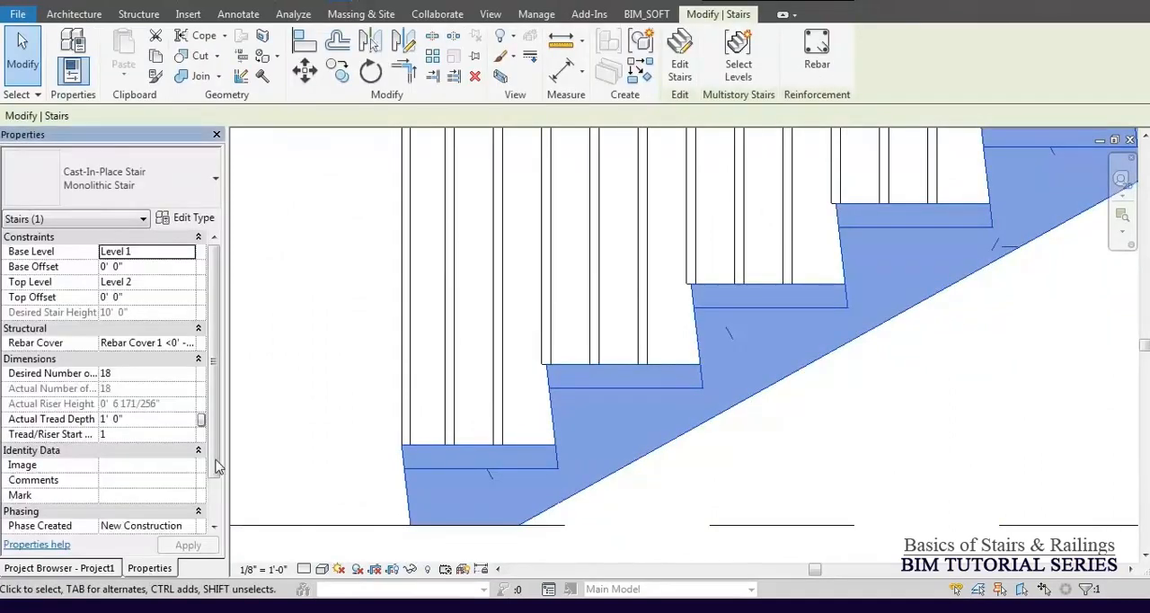
left_click(194, 219)
left_click(363, 265)
left_click(365, 264)
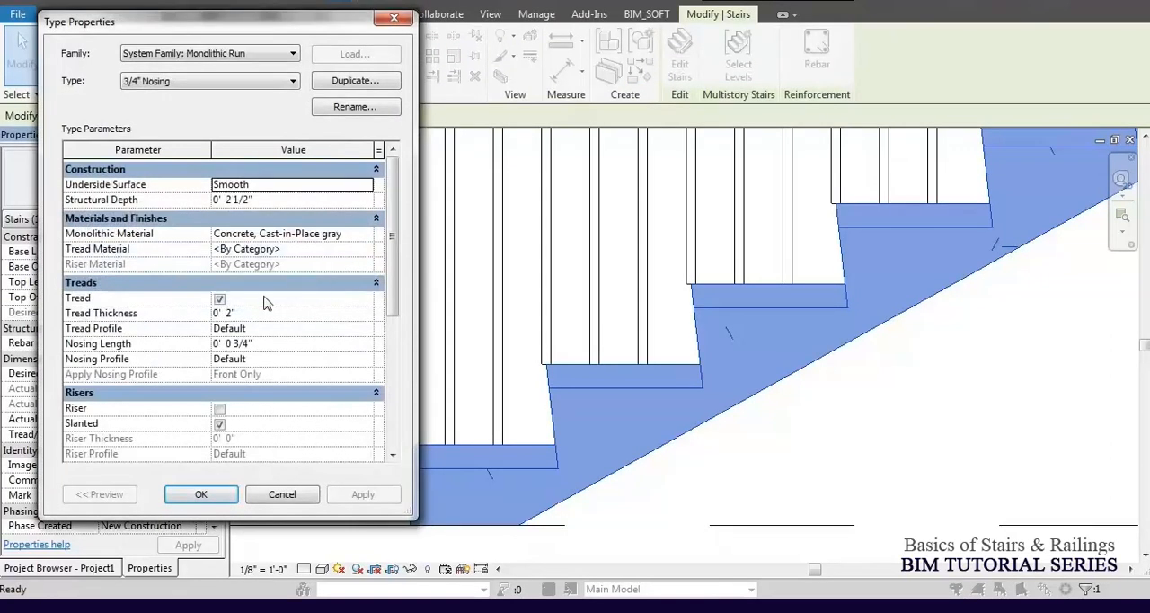
left_click(247, 315)
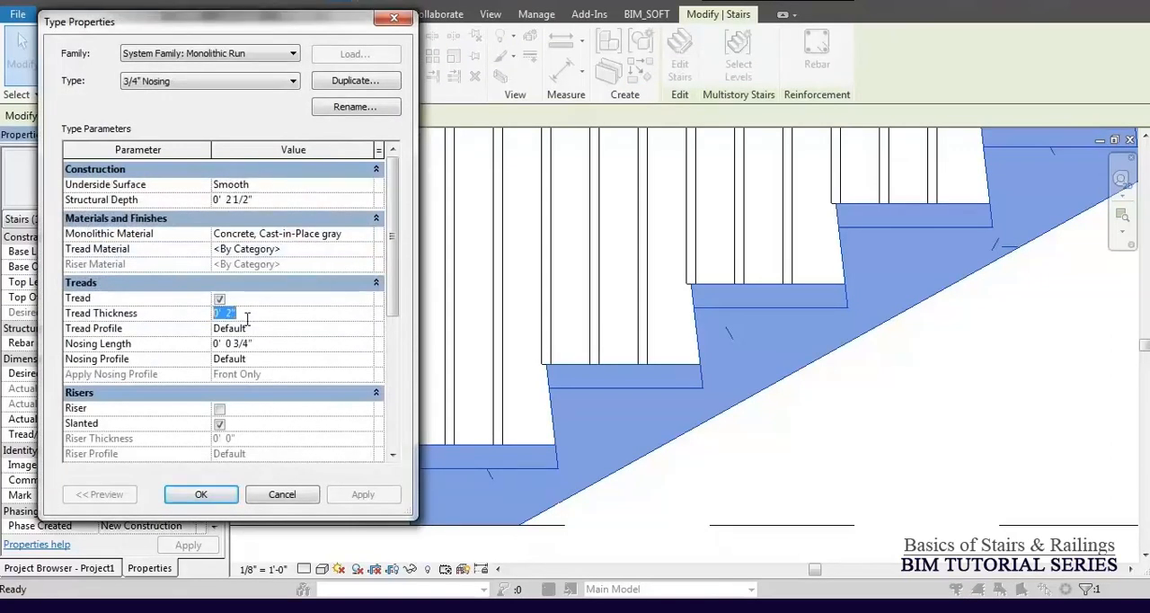
type(".")
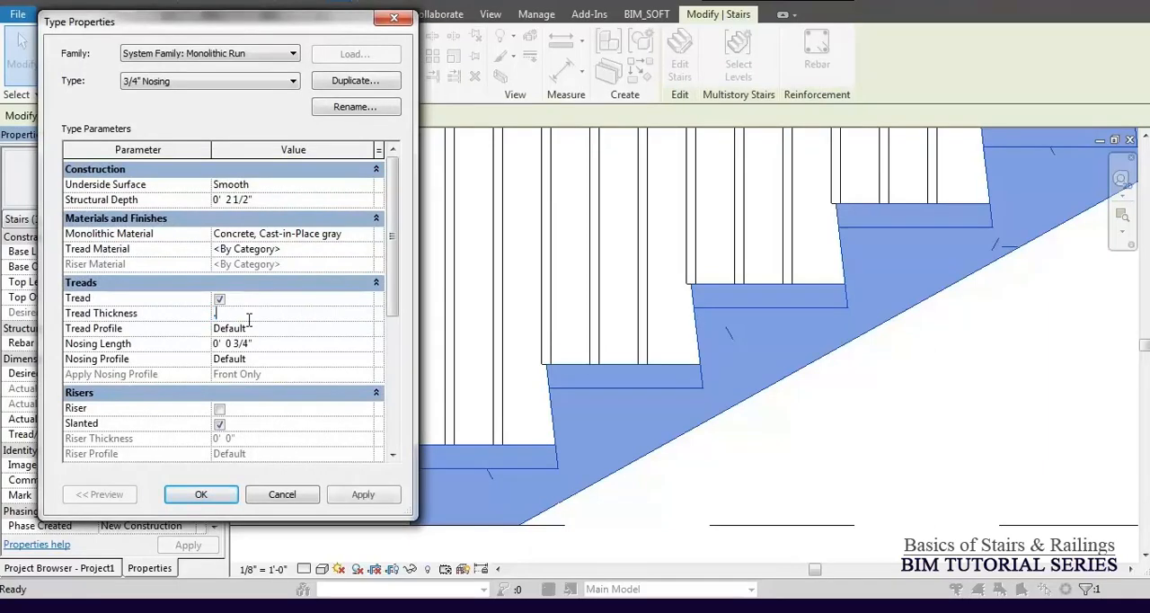
type("5\"")
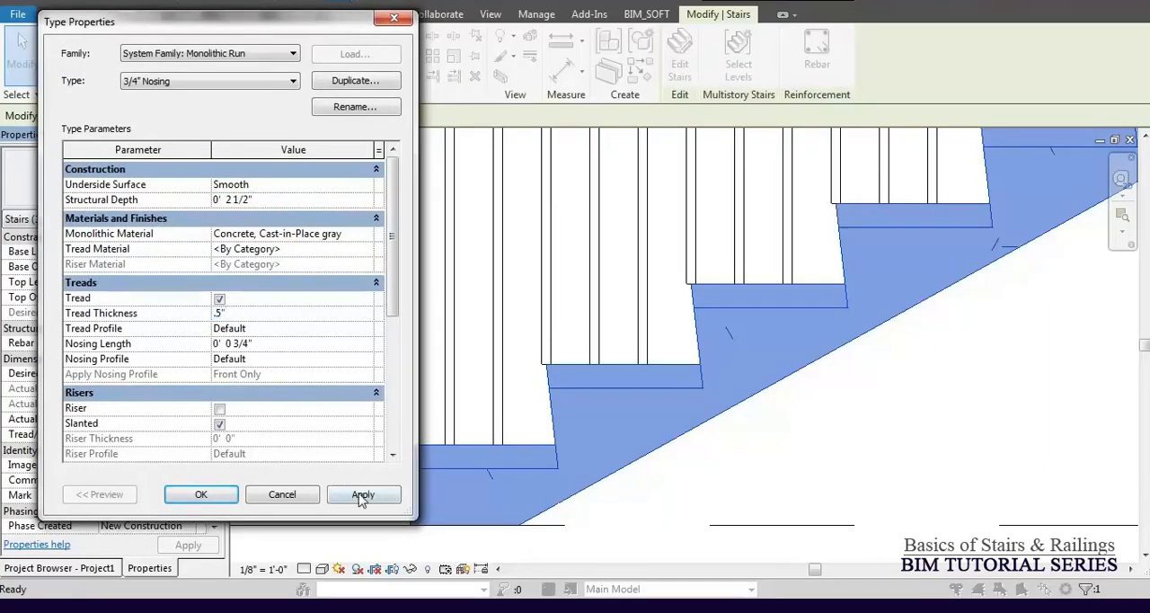
left_click(362, 497)
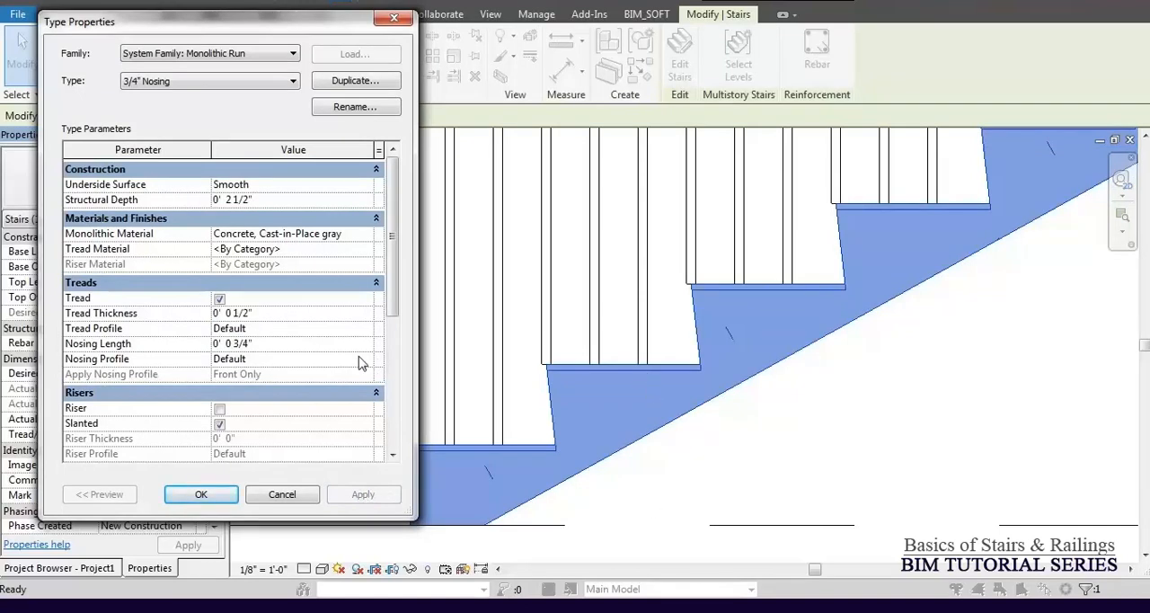
Set the run's Tread Thickness to 2" and its Tread Profile to C Shapes-Profile : C9X15, and apply both.
left_click(295, 313)
type("2")
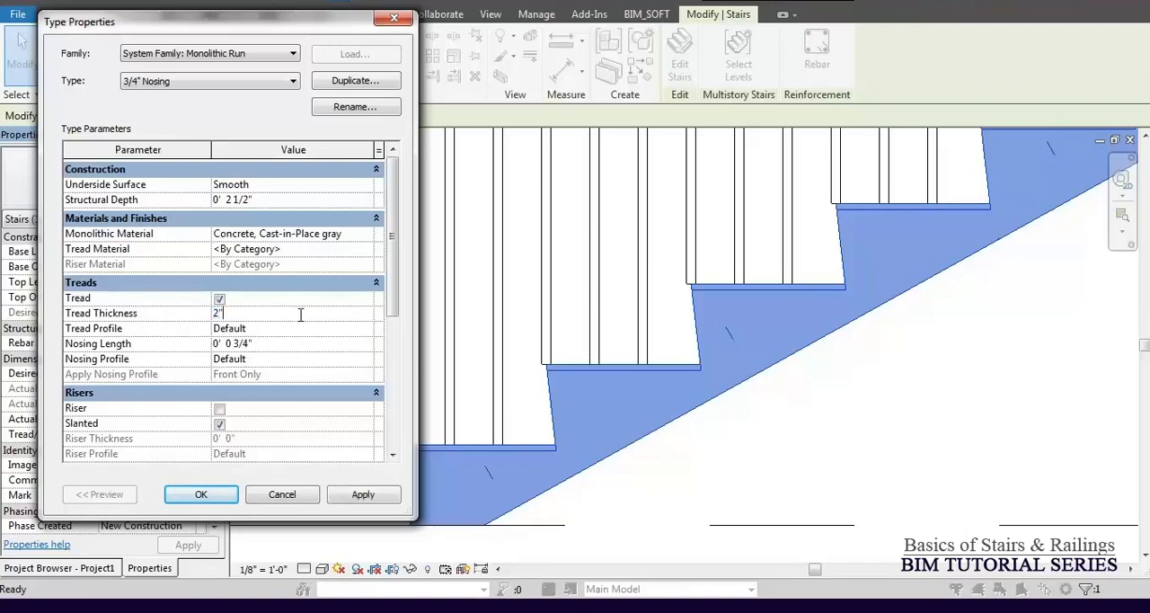
left_click(285, 330)
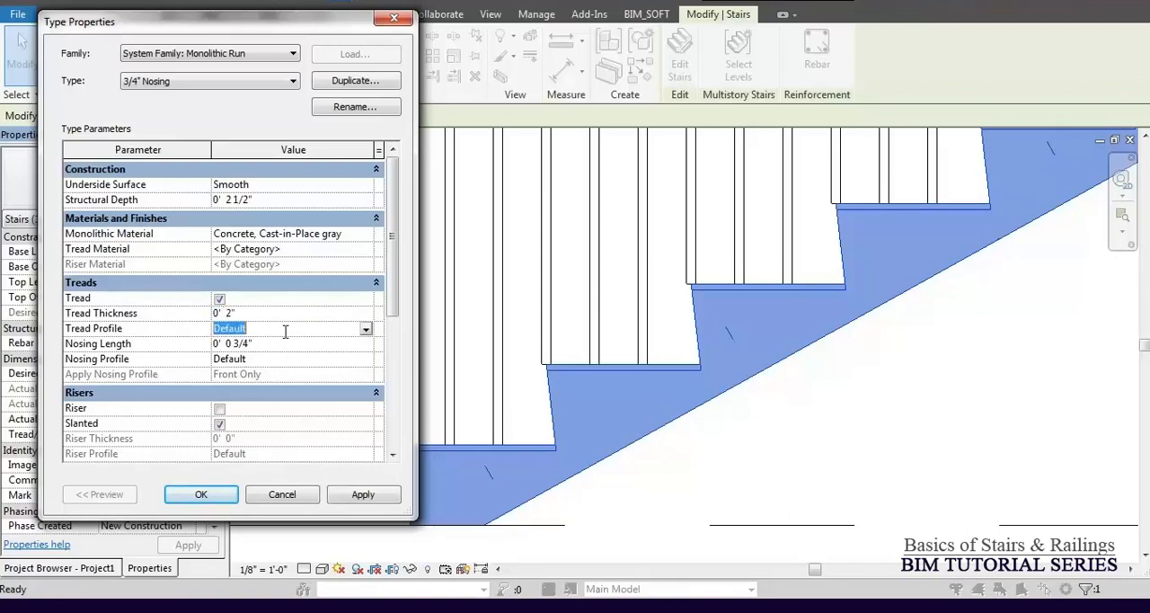
left_click(366, 330)
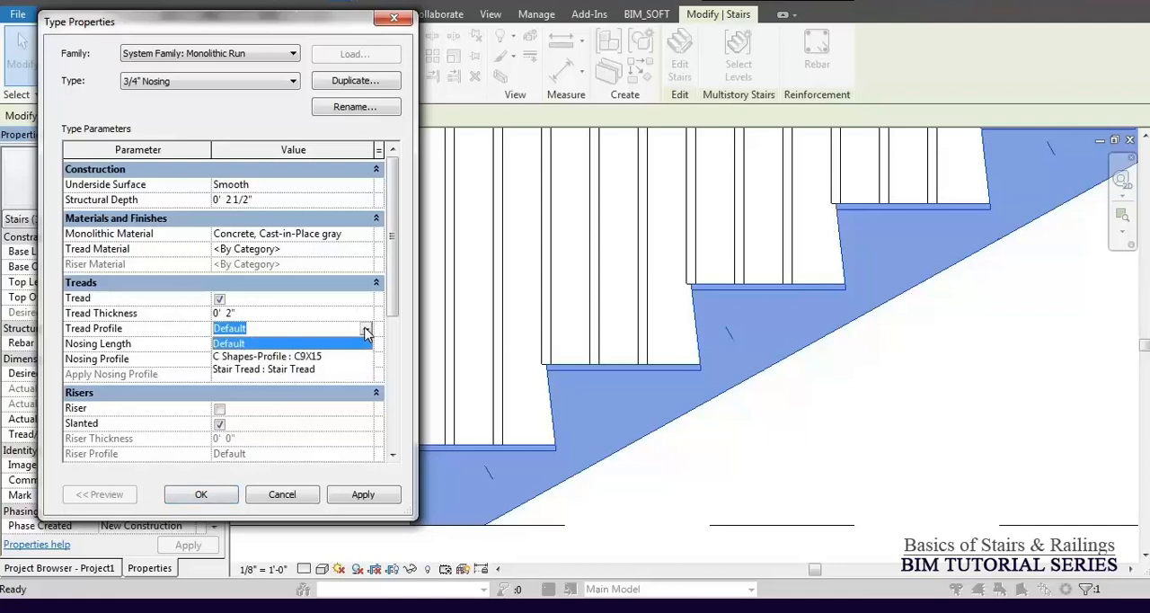
left_click(287, 356)
left_click(363, 495)
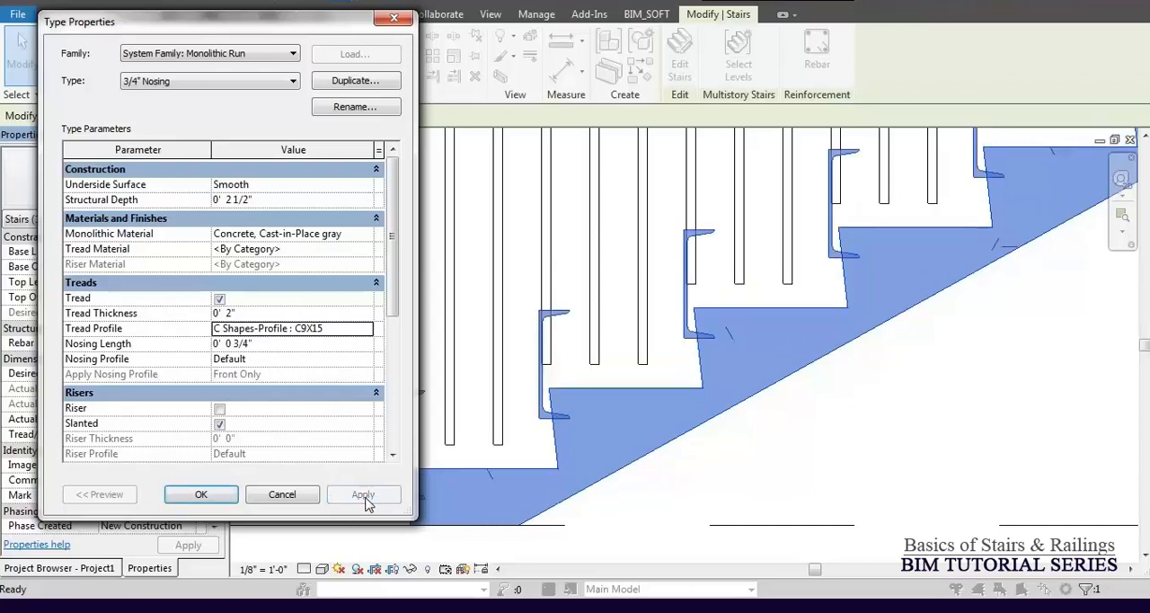
Return the run's Tread Profile to Default, apply it and accept the run and stair type properties.
left_click(367, 328)
left_click(252, 344)
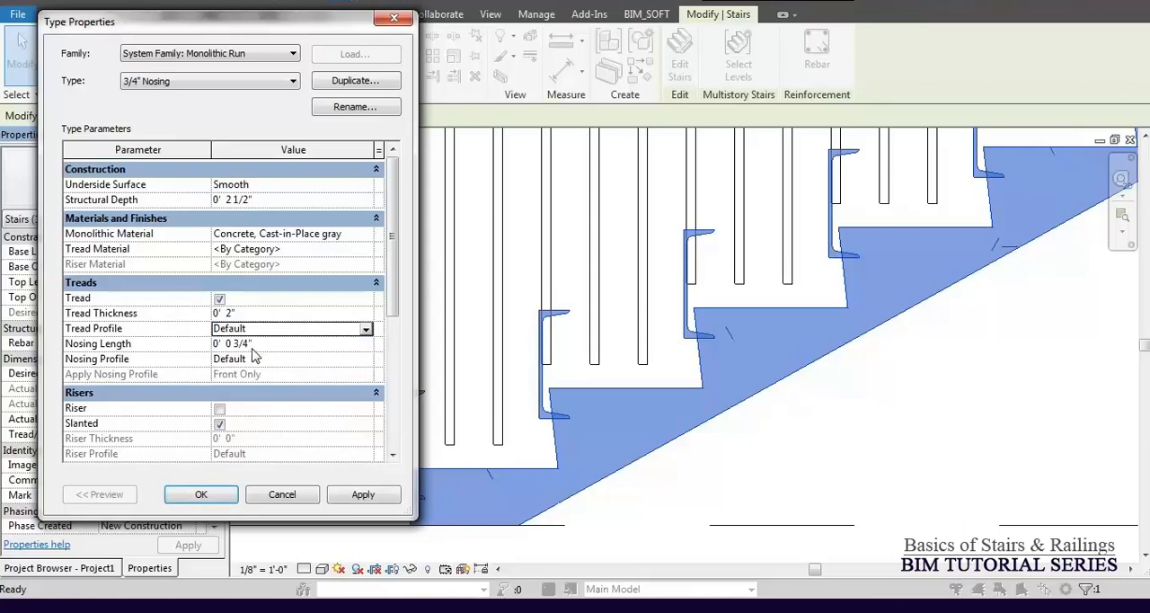
left_click(372, 498)
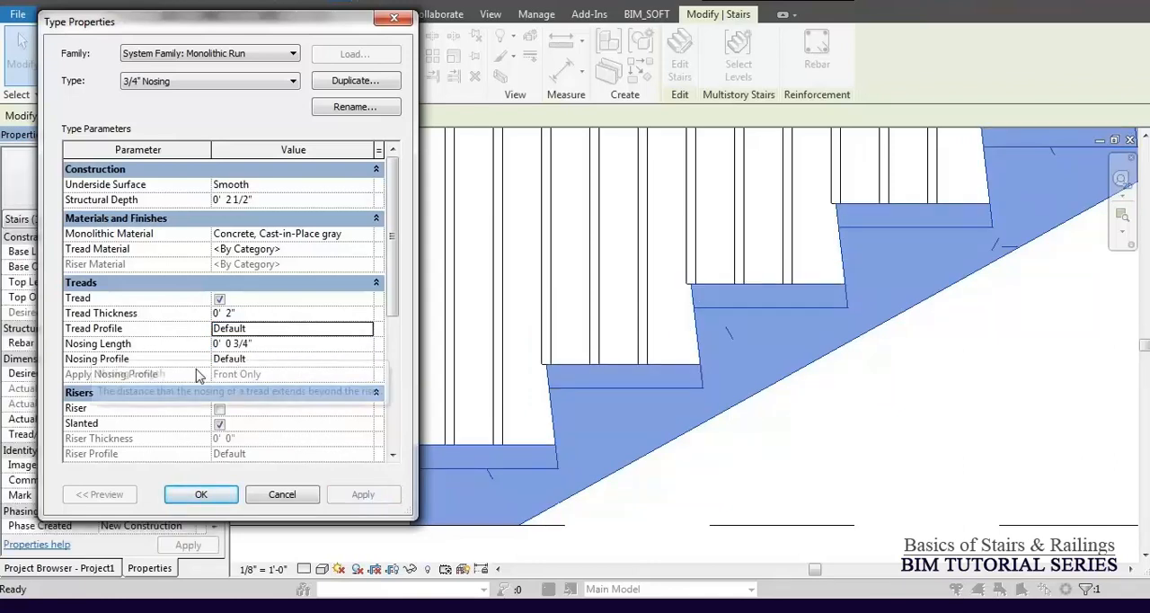
left_click(221, 495)
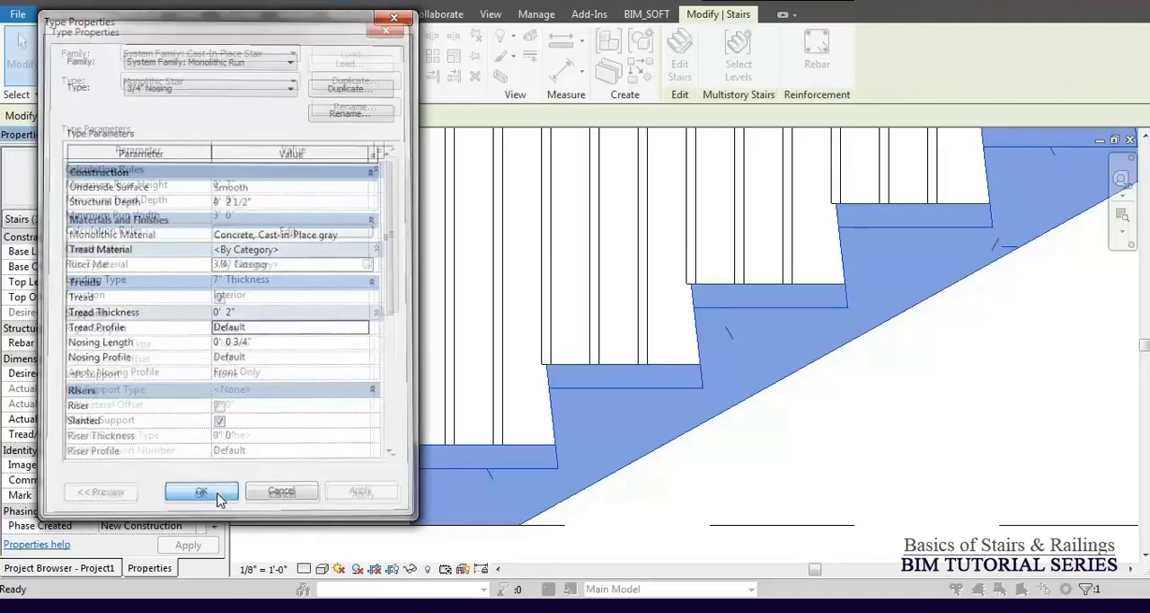
left_click(194, 494)
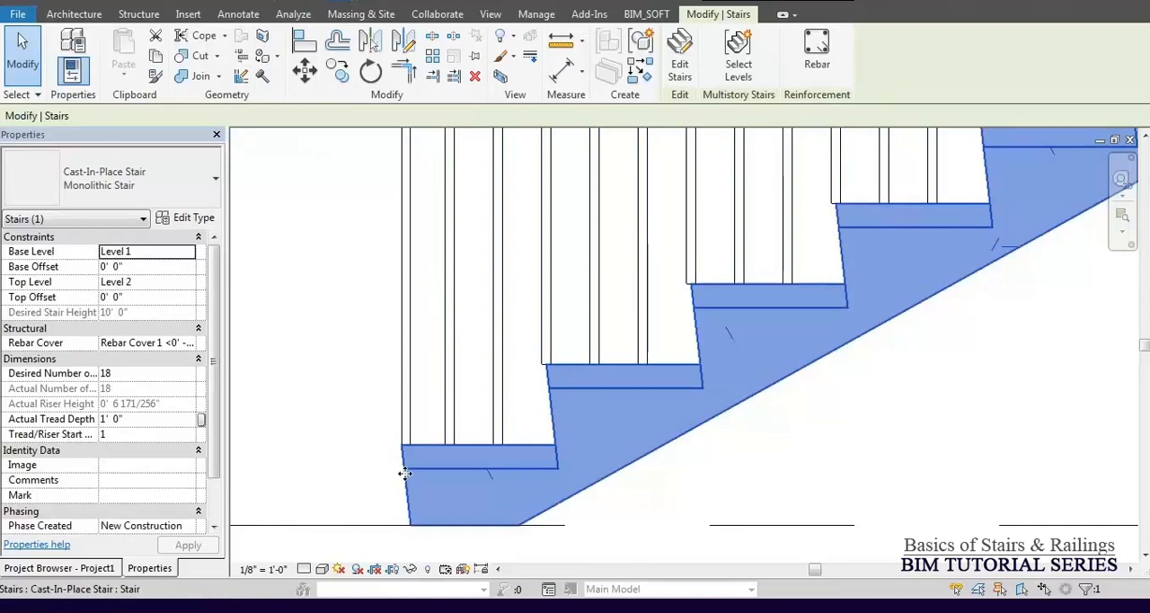
Set the Nosing Profile of the stair's 3/4" Nosing run type to Stair Nosing - Pan : Stair Nosing - Pan and apply it.
left_click(187, 218)
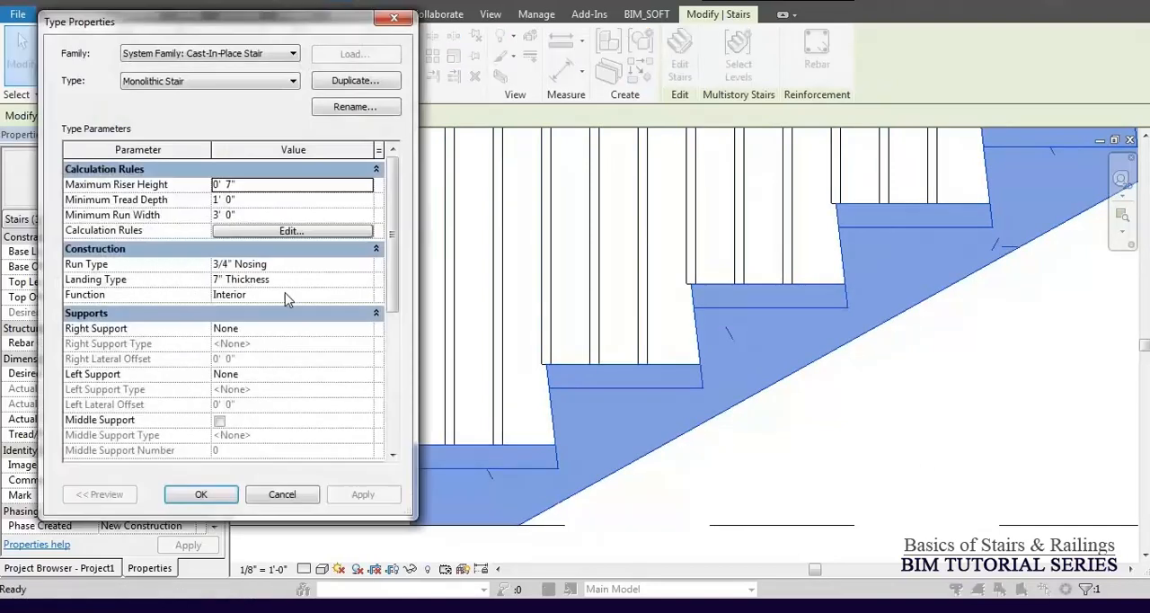
left_click(364, 265)
left_click(368, 265)
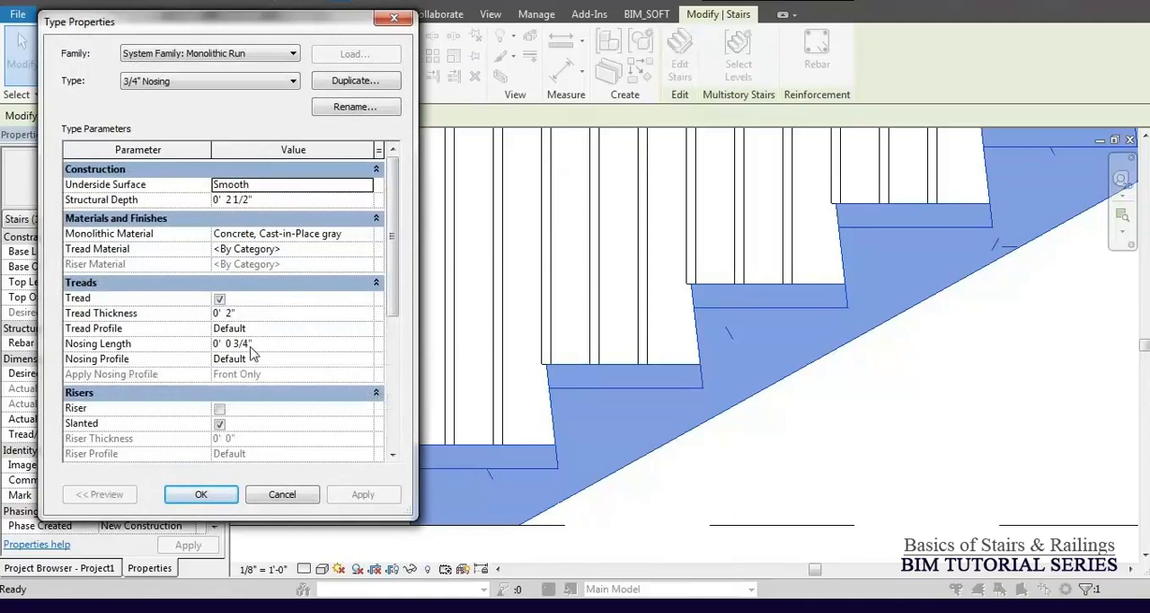
left_click(268, 344)
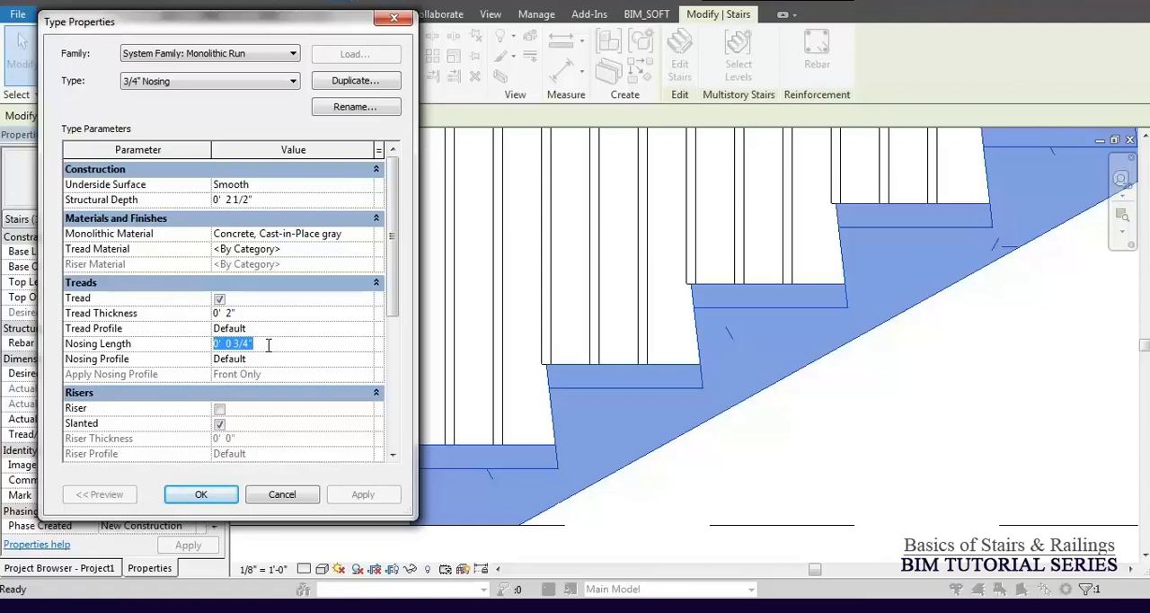
left_click(264, 360)
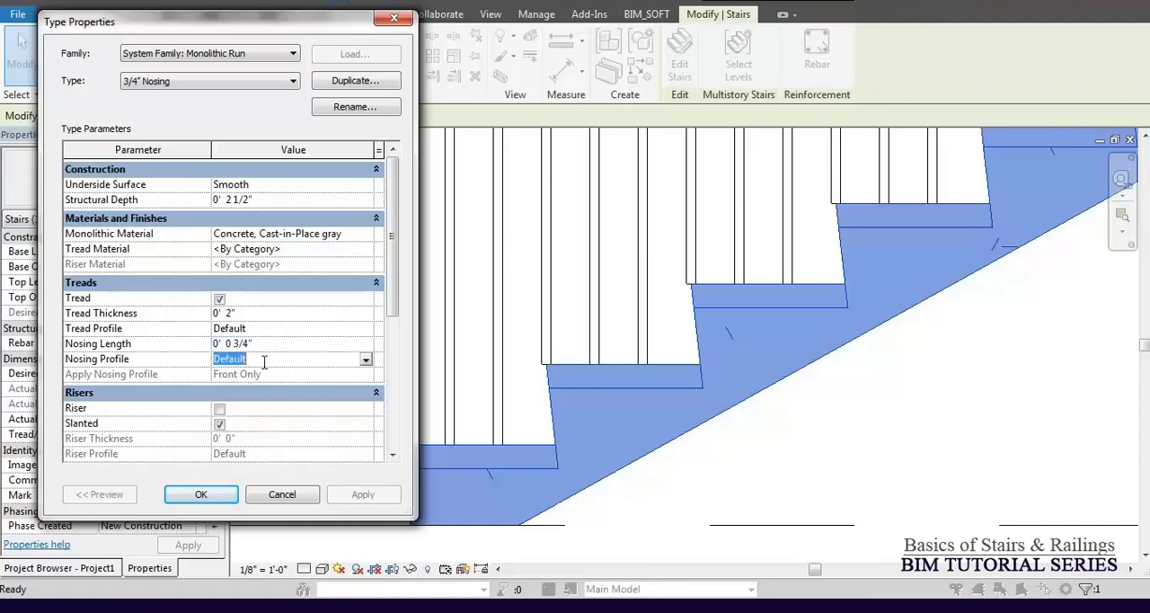
left_click(365, 359)
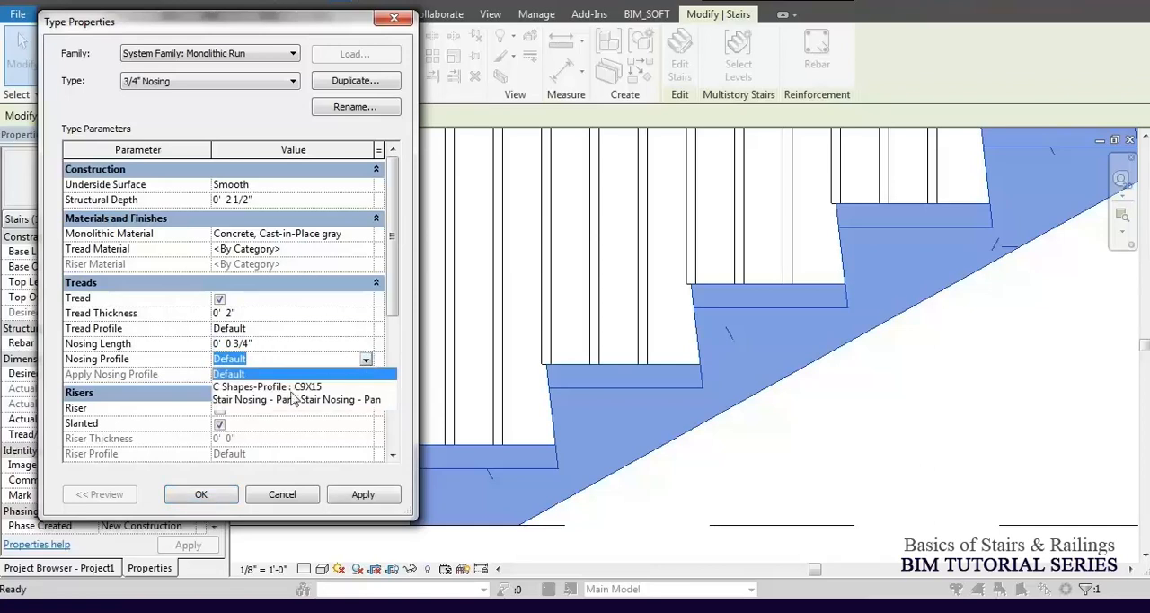
left_click(295, 399)
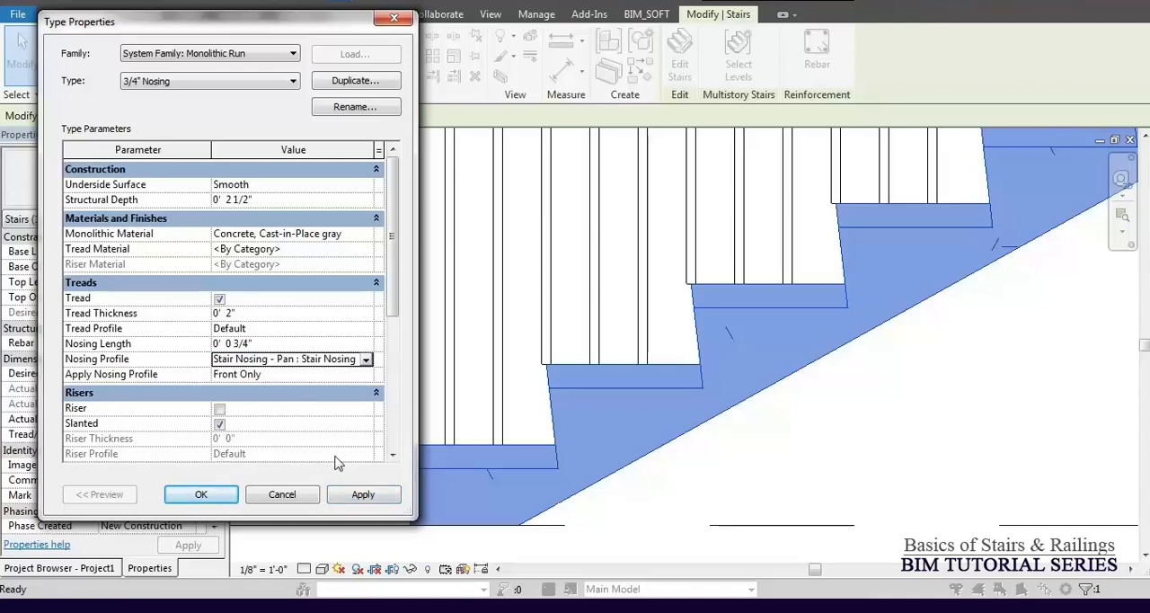
left_click(373, 496)
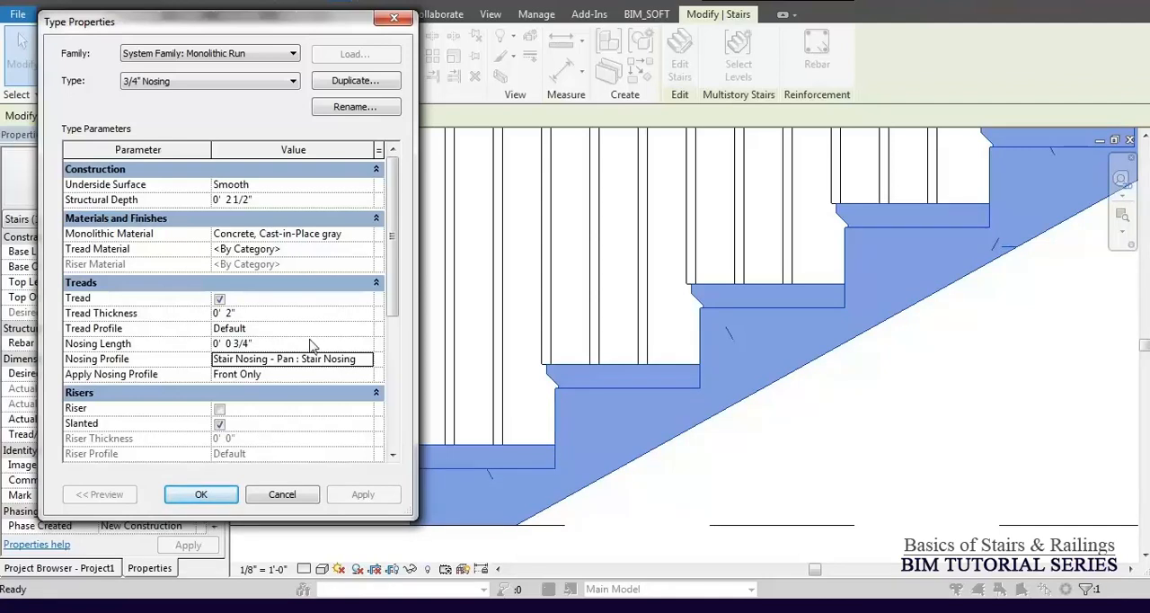
Set the Nosing Profile of the 3/4" Nosing run type to C Shapes-Profile : C9X15 and apply it.
left_click(365, 360)
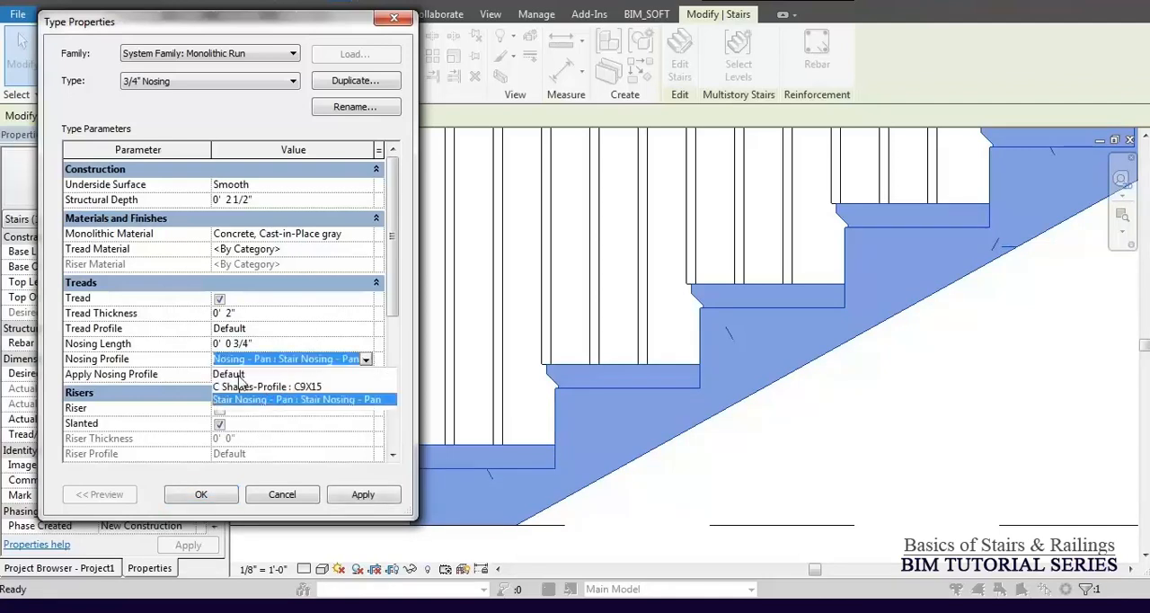
left_click(244, 387)
left_click(362, 496)
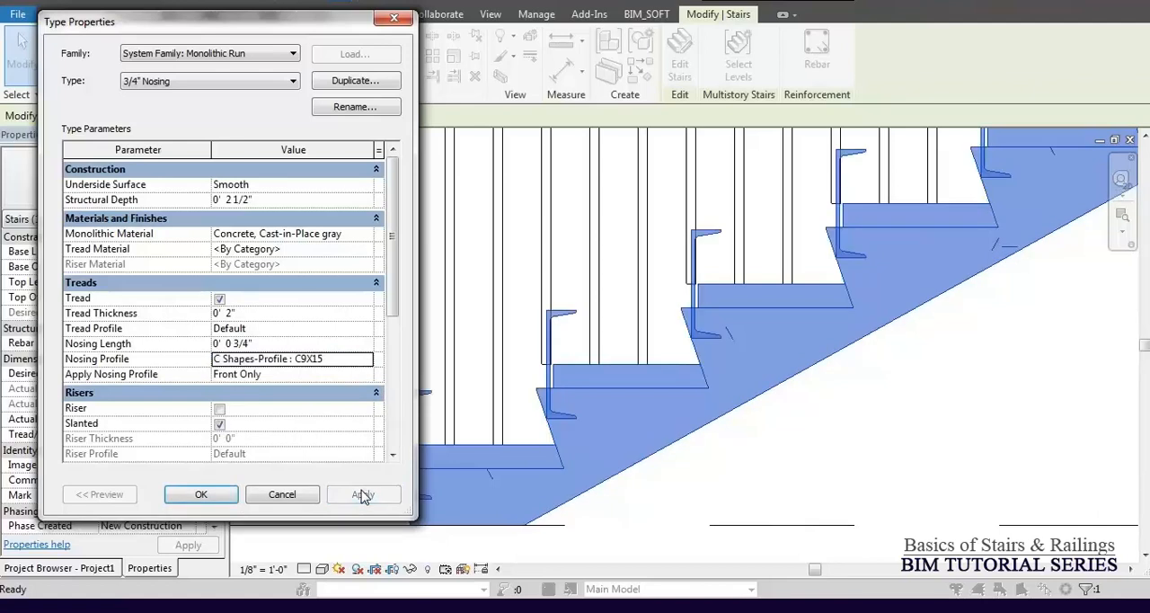
Set the run type's Nosing Profile to Default and apply it.
left_click(365, 359)
left_click(231, 374)
left_click(361, 495)
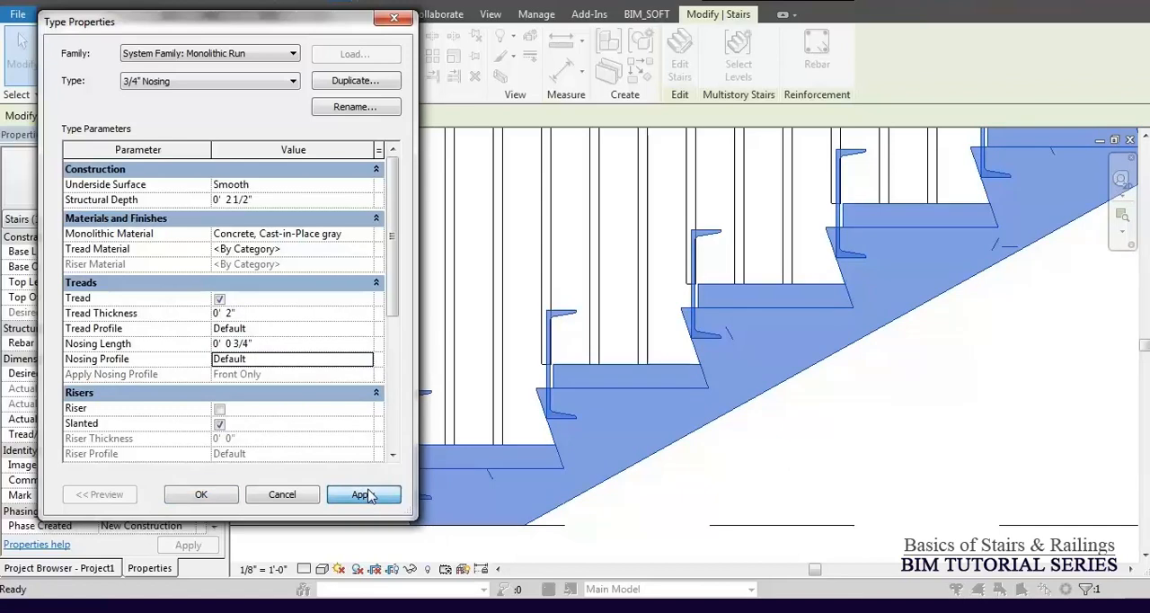
Set the run's Nosing Profile to Stair Nosing - Pan : Stair Nosing - Pan, keep it on Front Only, and accept the run and stair type properties.
left_click(364, 361)
left_click(324, 406)
left_click(367, 376)
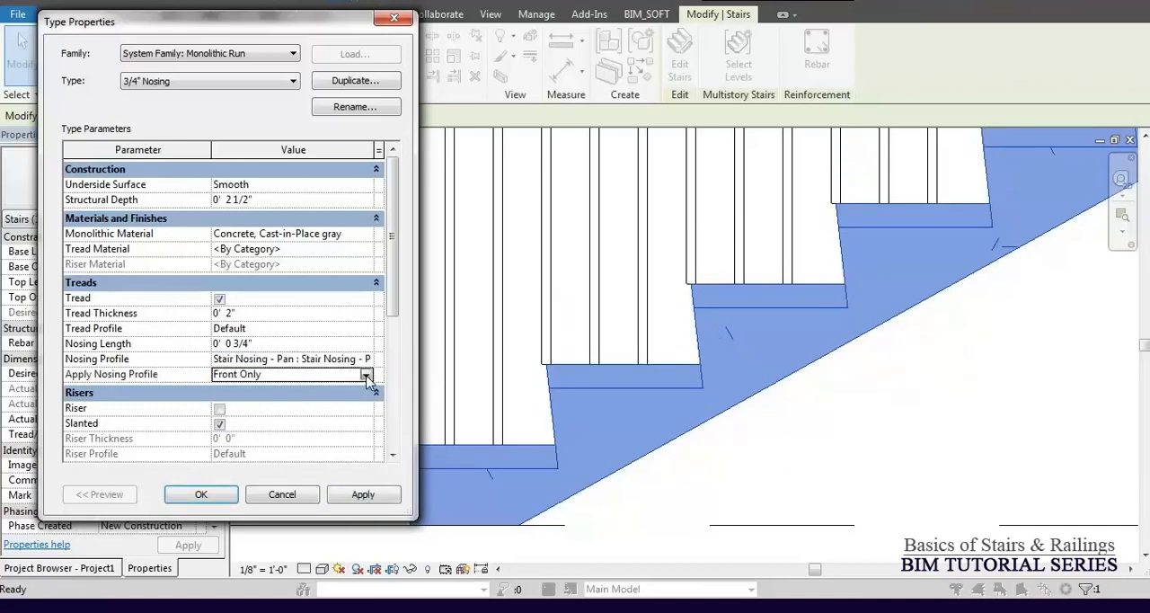
left_click(367, 376)
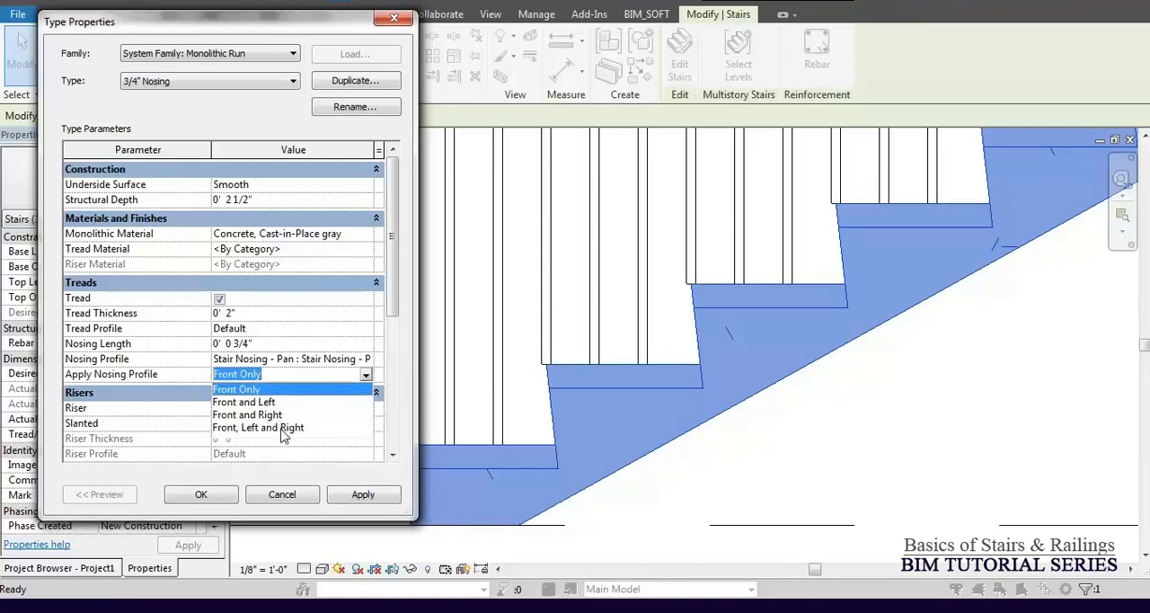
left_click(236, 491)
left_click(203, 497)
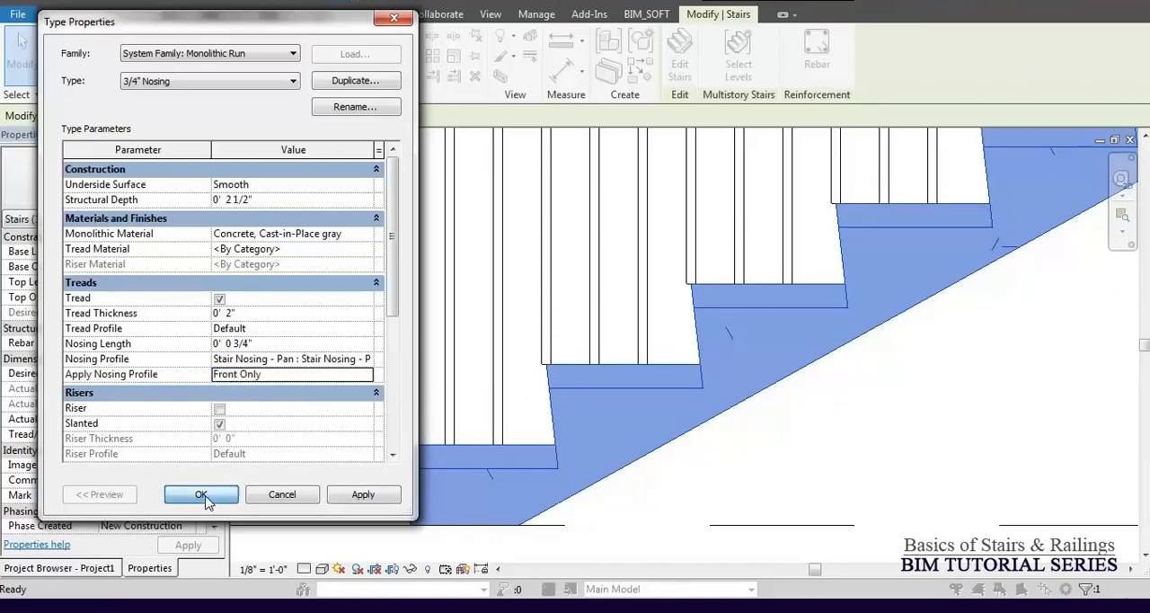
left_click(202, 495)
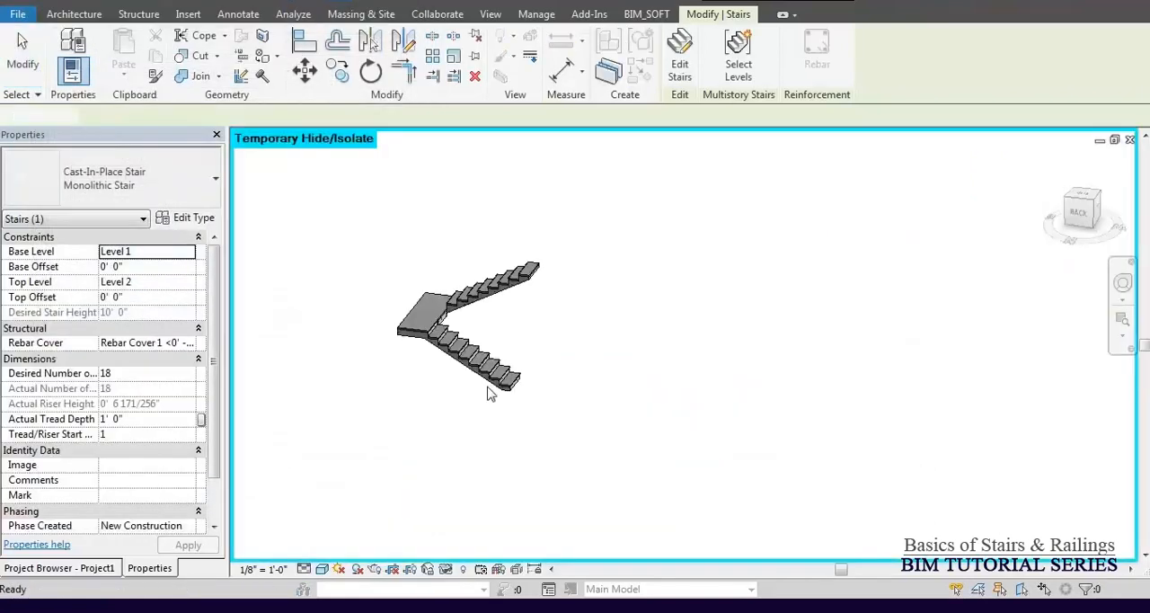
In the 3D view, set Apply Nosing Profile of the stair's 3/4" Nosing run type to Front and Left, apply it and accept both type properties.
left_click(488, 393)
middle_click_drag(488, 392, 588, 391, "shift")
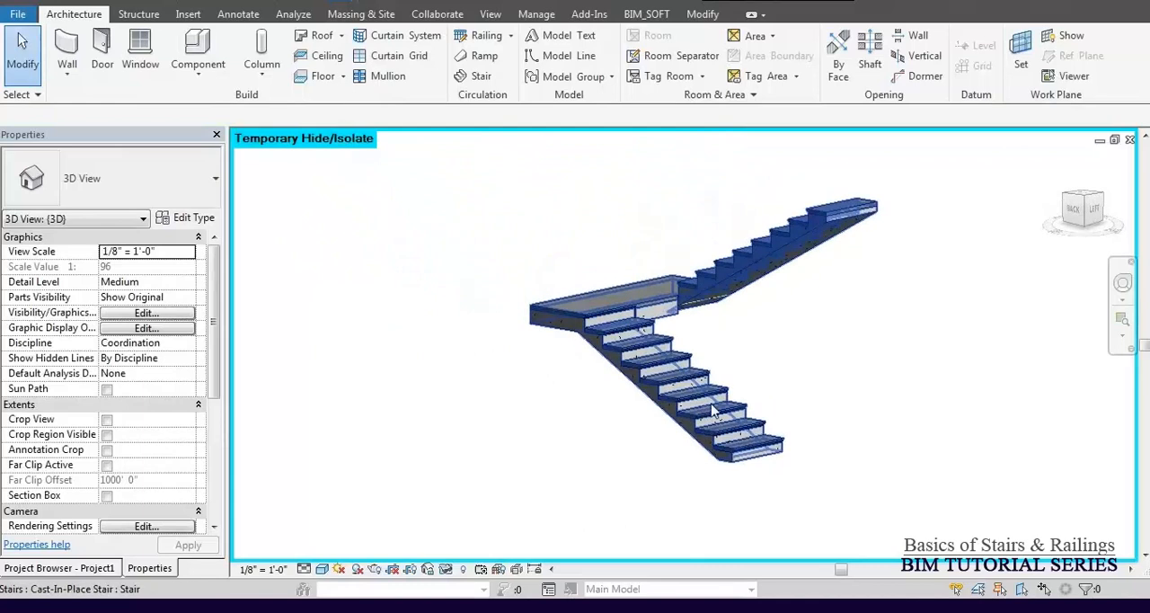
scroll(591, 393, "up", 6)
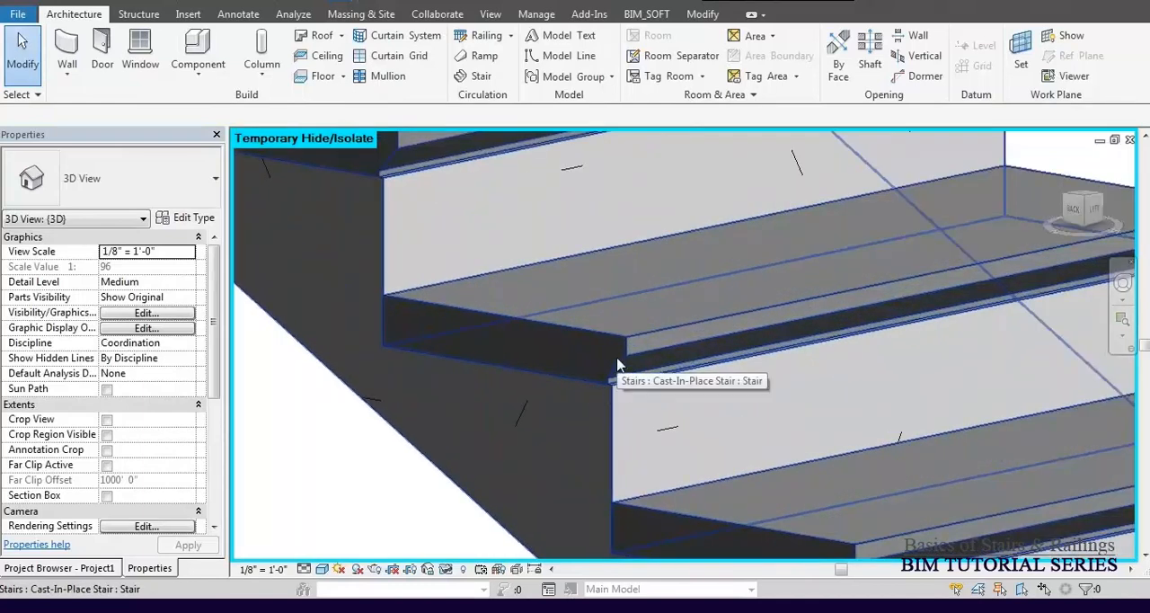
left_click(619, 363)
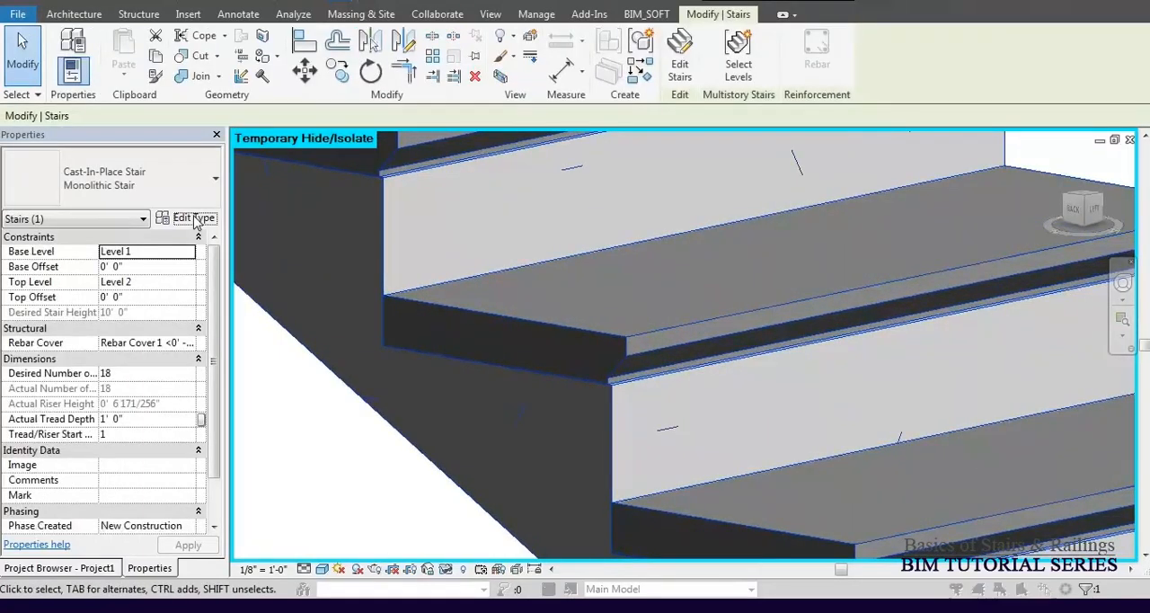
left_click(196, 218)
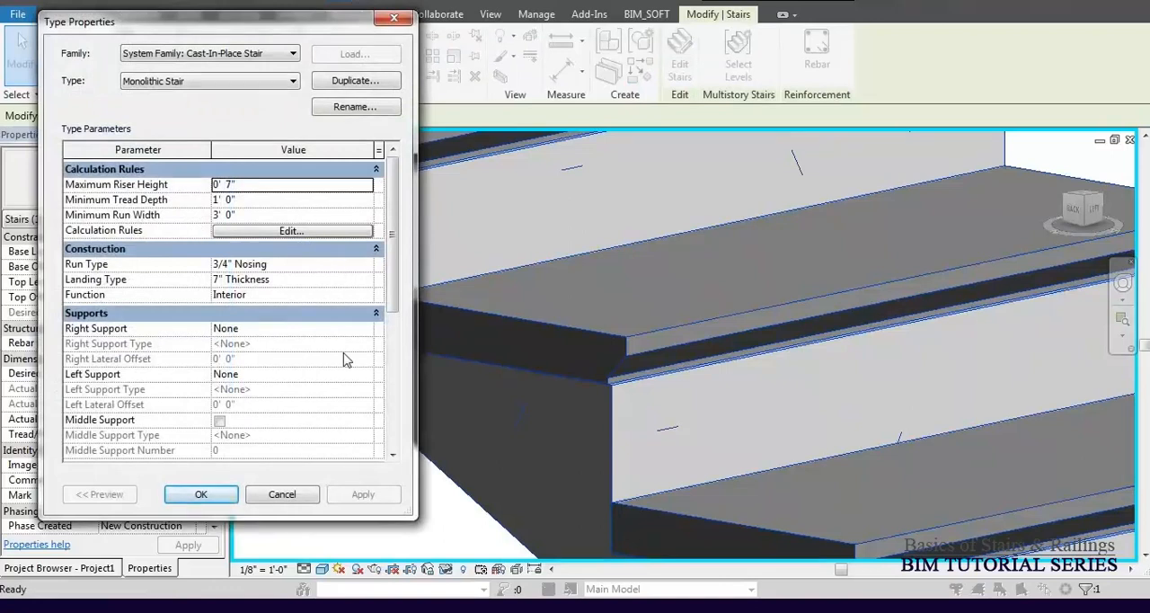
left_click(371, 266)
left_click(372, 266)
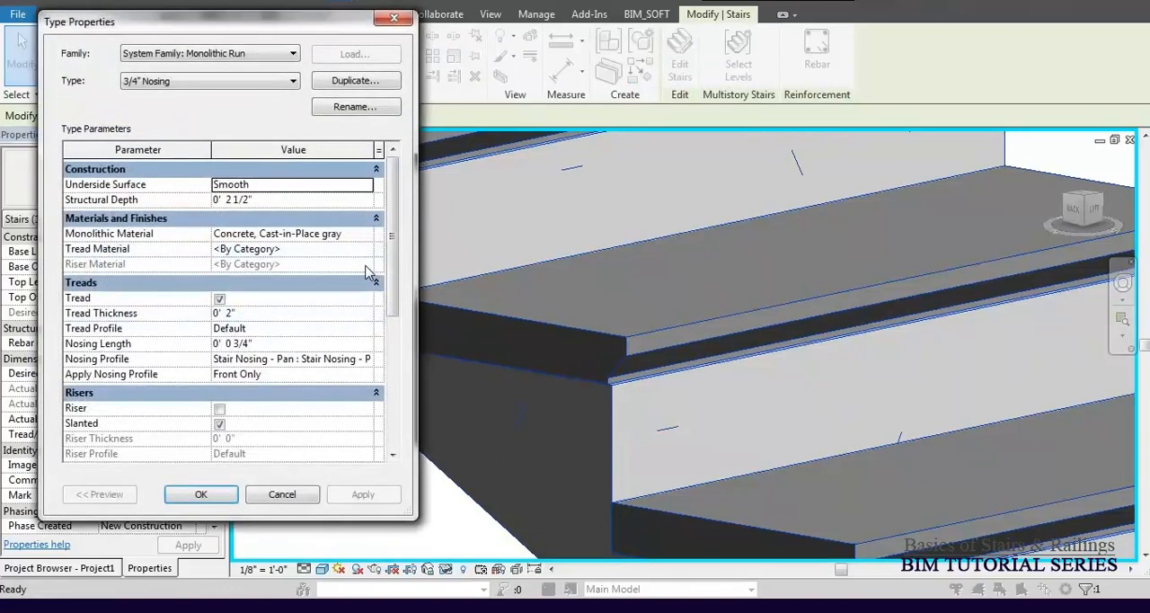
left_click(367, 377)
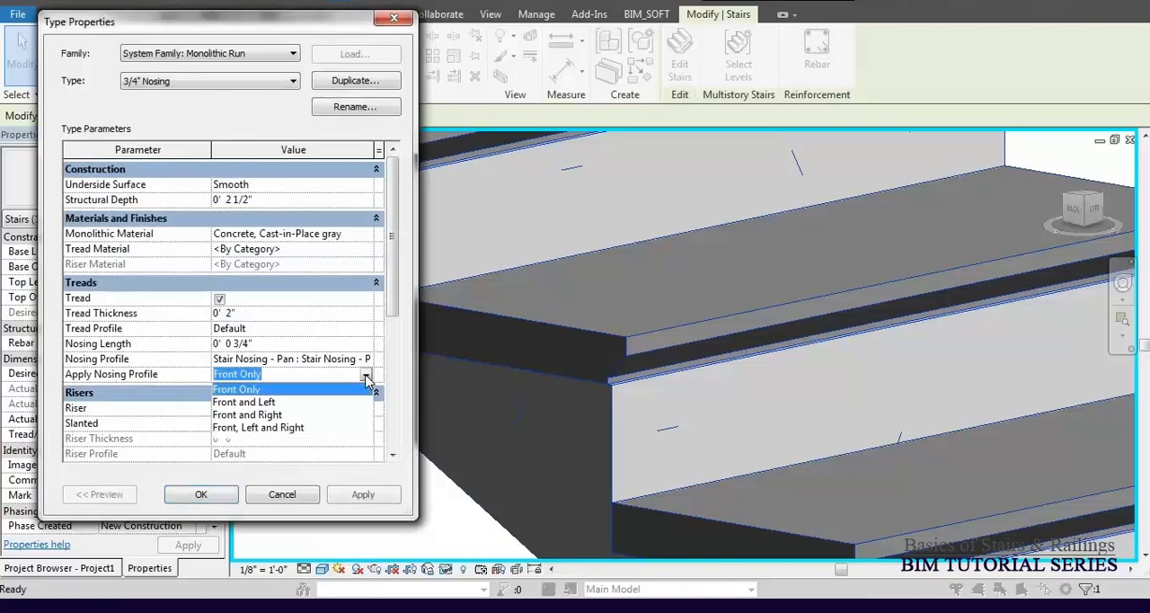
left_click(247, 407)
left_click(360, 497)
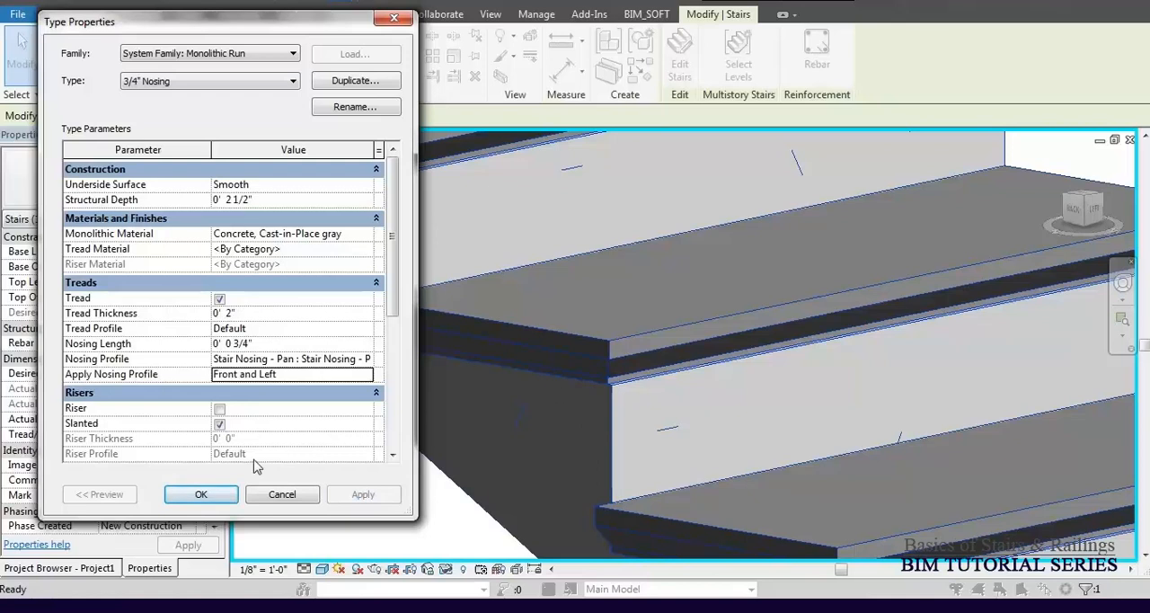
left_click(226, 494)
left_click(200, 495)
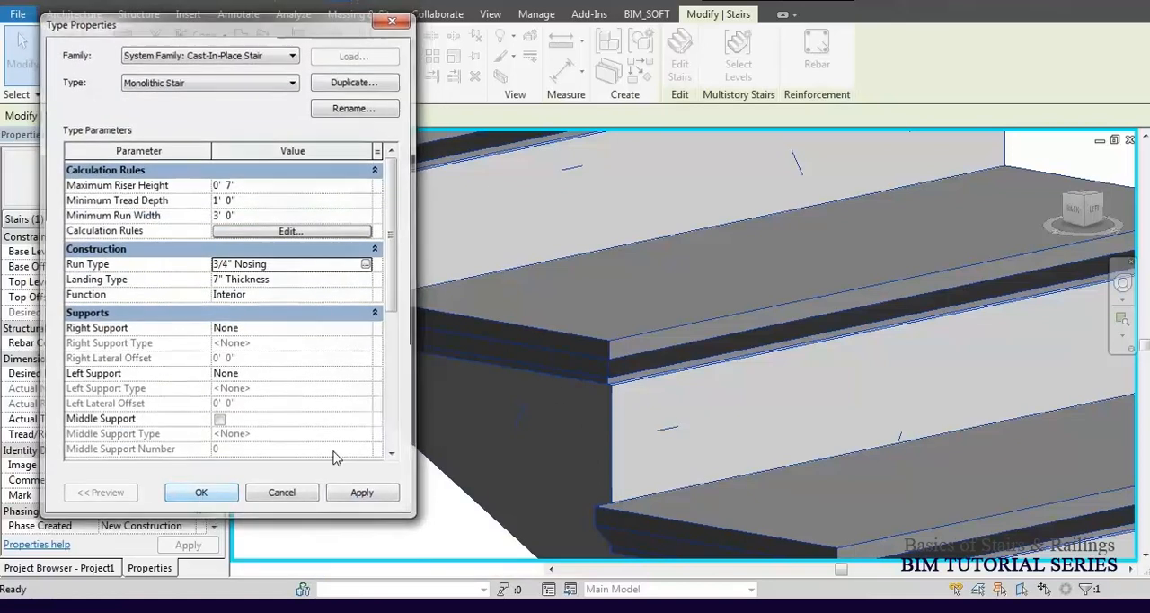
Examine the nosing along the front and side edges of both stair runs and the landing in 3D.
scroll(509, 347, "down", 5)
middle_click_drag(611, 380, 598, 397, "shift")
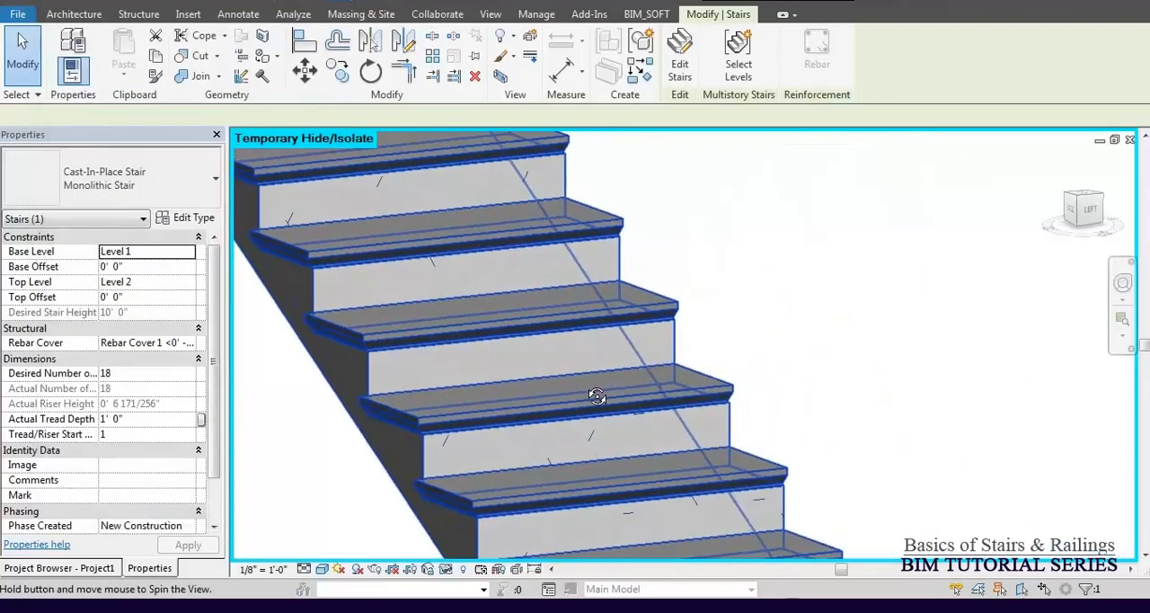
scroll(686, 354, "down", 5)
middle_click_drag(729, 388, 625, 524)
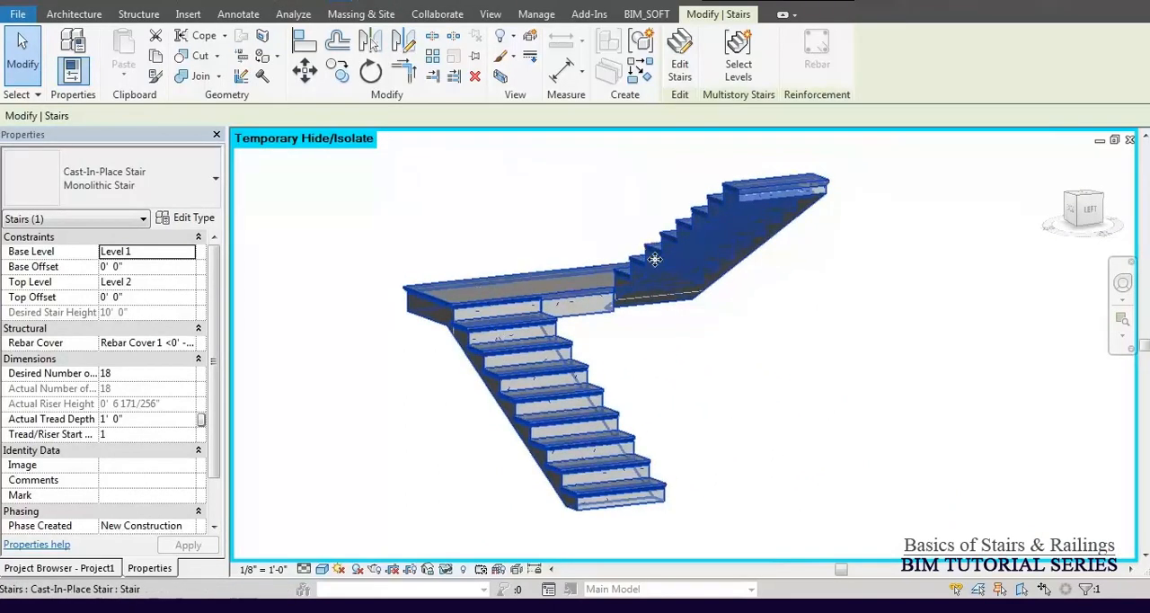
scroll(652, 269, "up", 5)
scroll(641, 280, "down", 5)
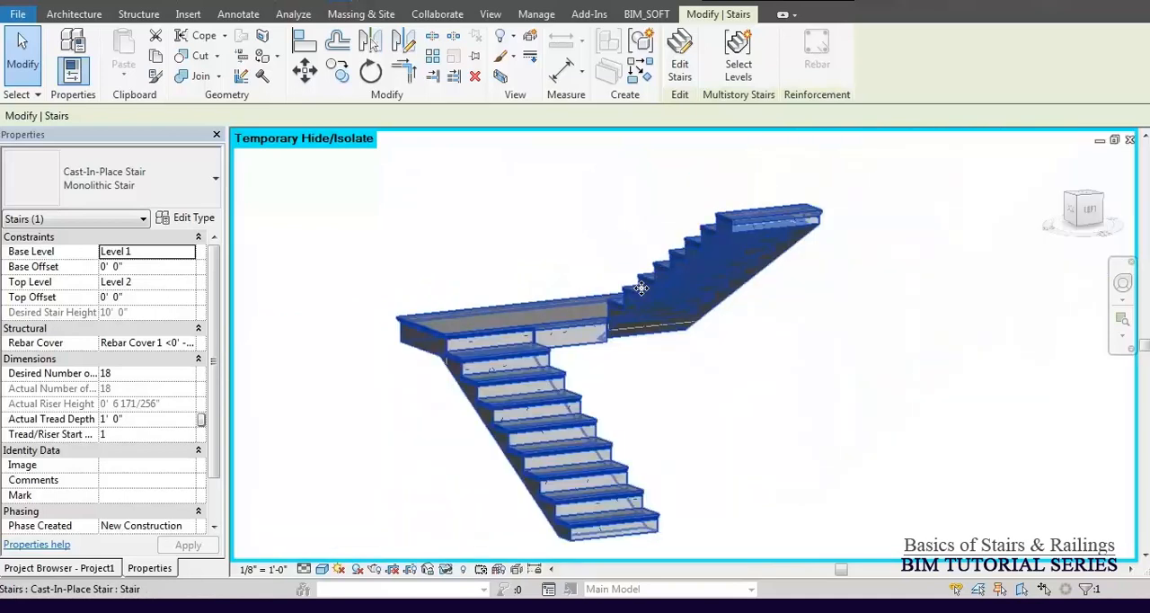
middle_click_drag(541, 344, 1051, 405, "shift")
scroll(596, 350, "up", 5)
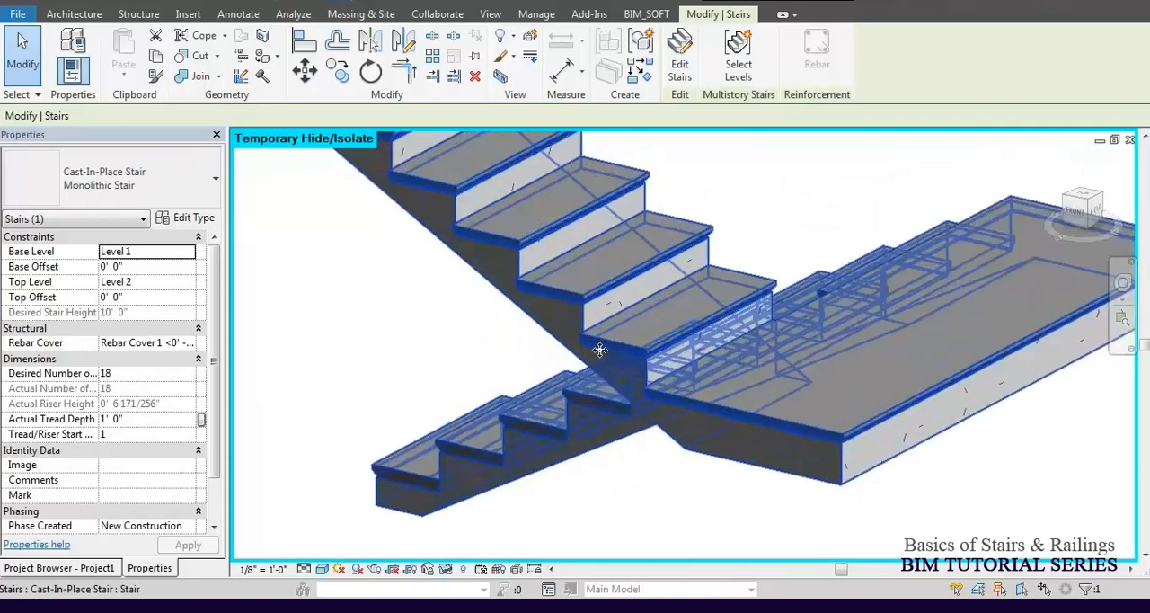
scroll(502, 343, "down", 5)
middle_click_drag(656, 432, 277, 483, "shift")
Return the Nosing Profile of the stair's 3/4" Nosing run type to Default, apply it and accept the run and stair type properties.
left_click(190, 218)
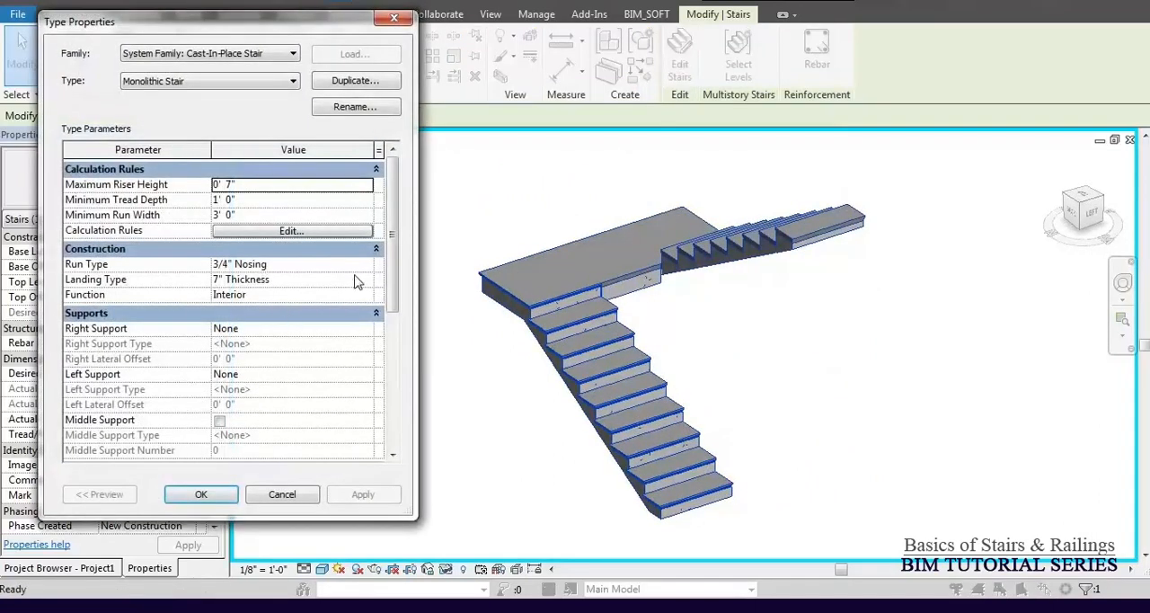
left_click(365, 264)
left_click(367, 264)
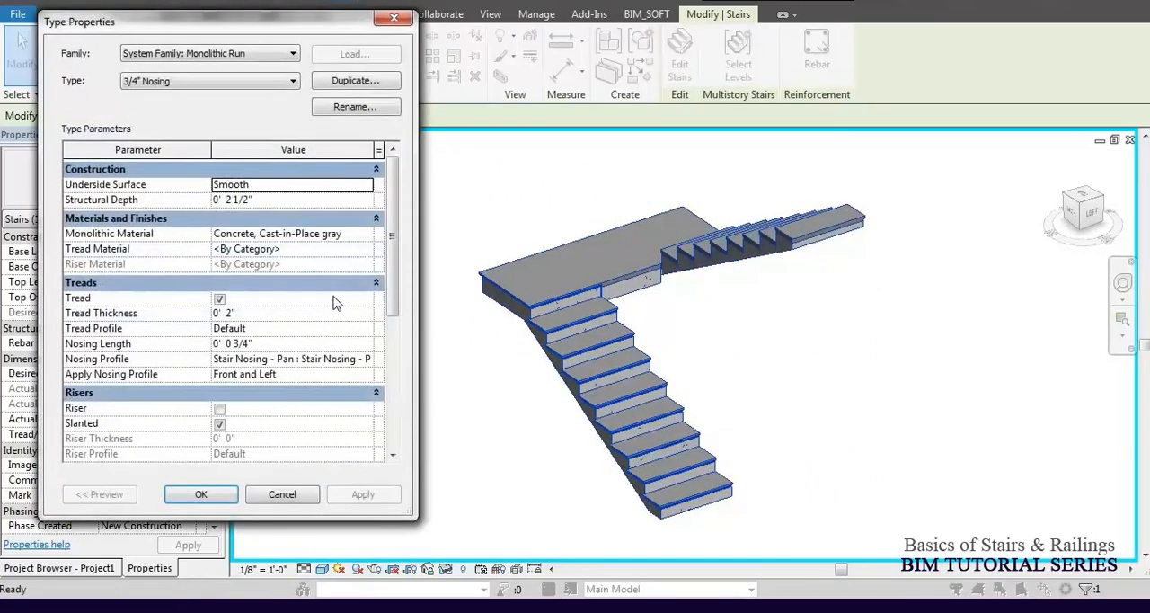
left_click(368, 359)
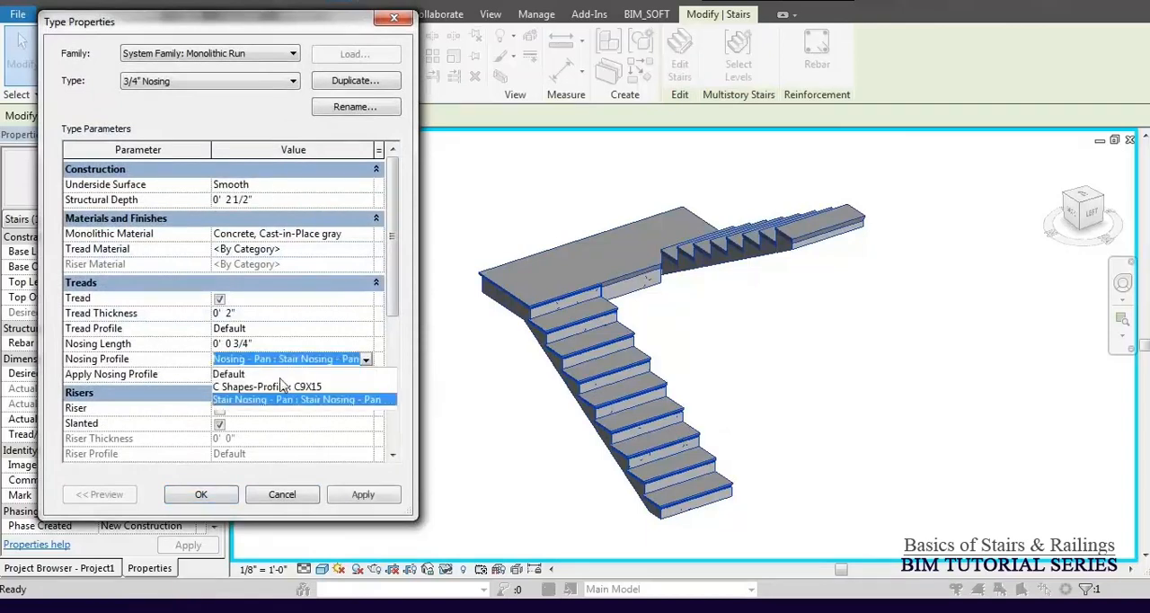
left_click(243, 375)
left_click(371, 497)
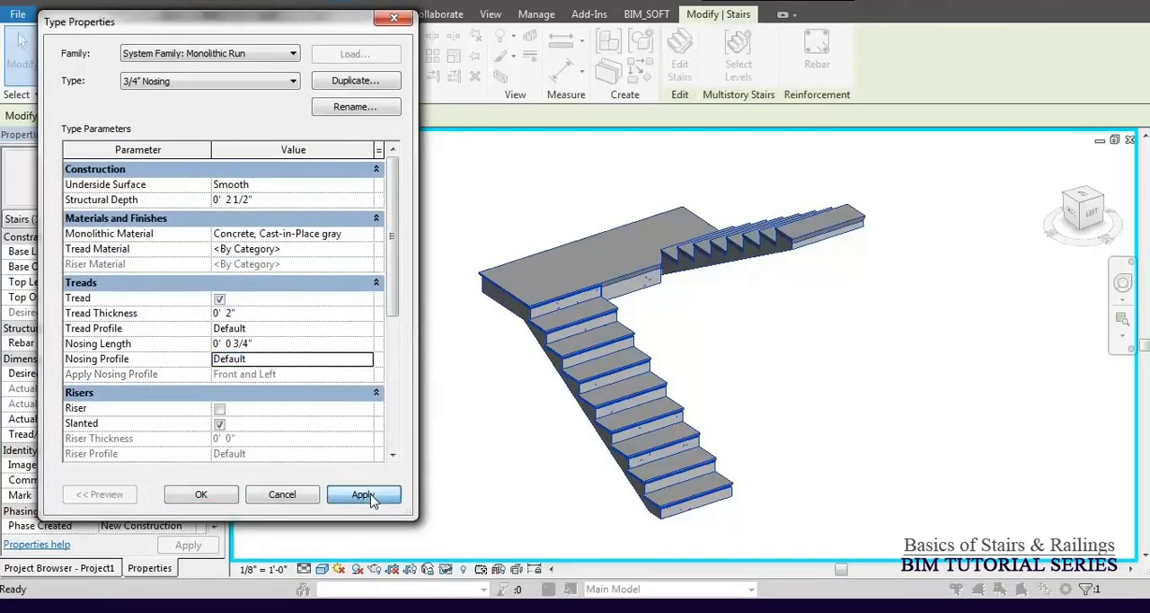
left_click(200, 497)
left_click(200, 496)
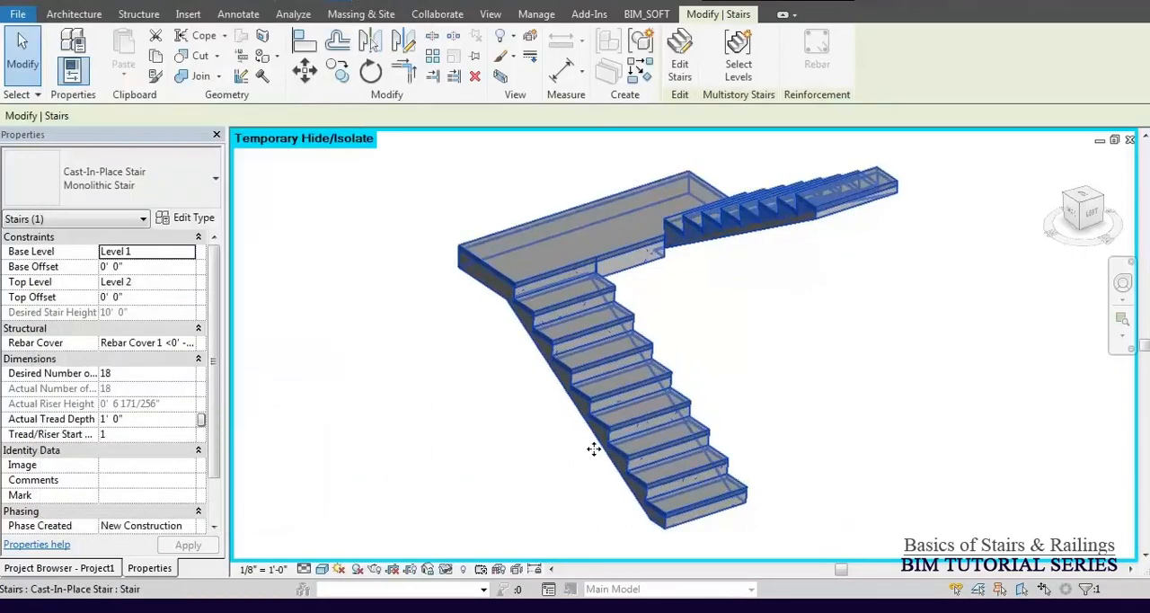
Open the South elevation at the bottom steps of the stair and show the selected stair's properties.
scroll(593, 445, "up", 3)
scroll(557, 374, "up", 2)
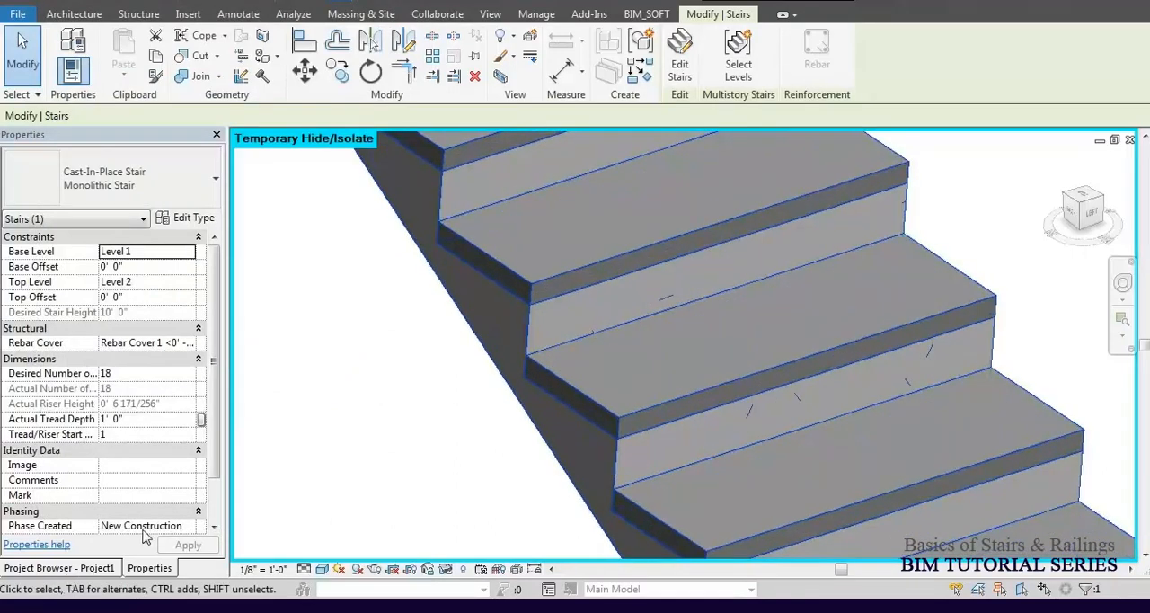
left_click(65, 568)
double_click(70, 339)
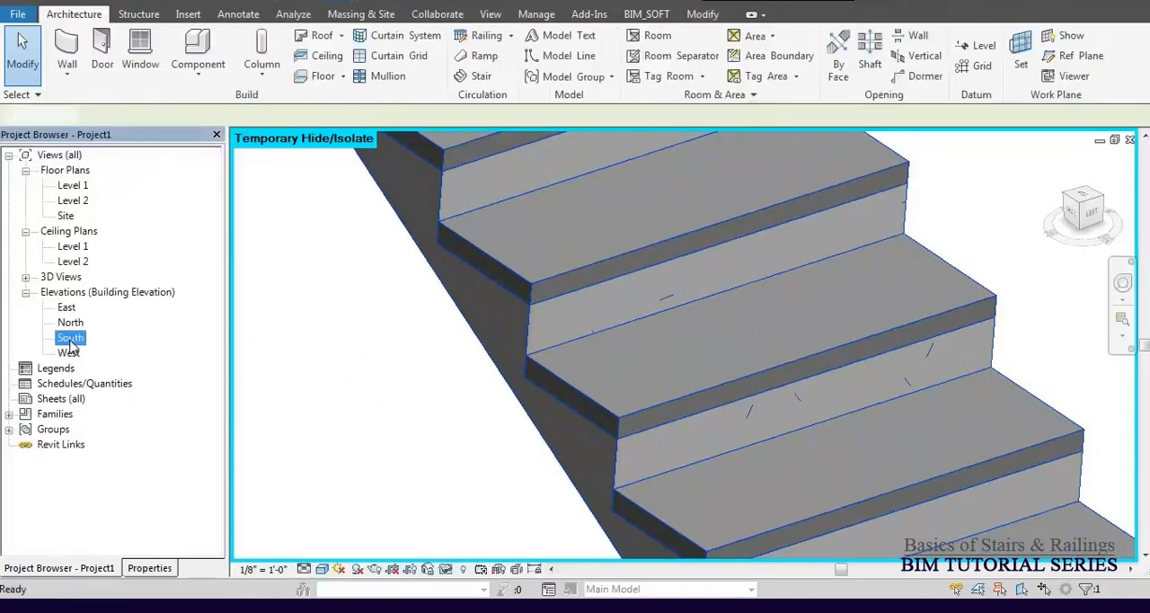
middle_click_drag(536, 444, 574, 385)
left_click(150, 568)
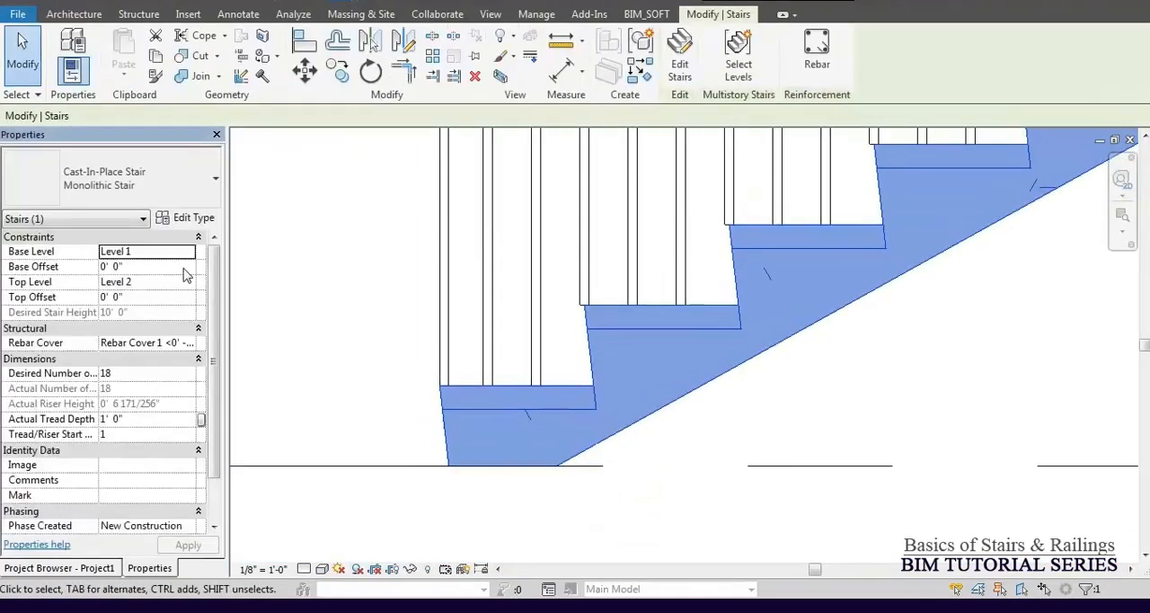
Open the type properties of the stair's 3/4" Nosing run type and review its tread and riser parameters.
left_click(191, 217)
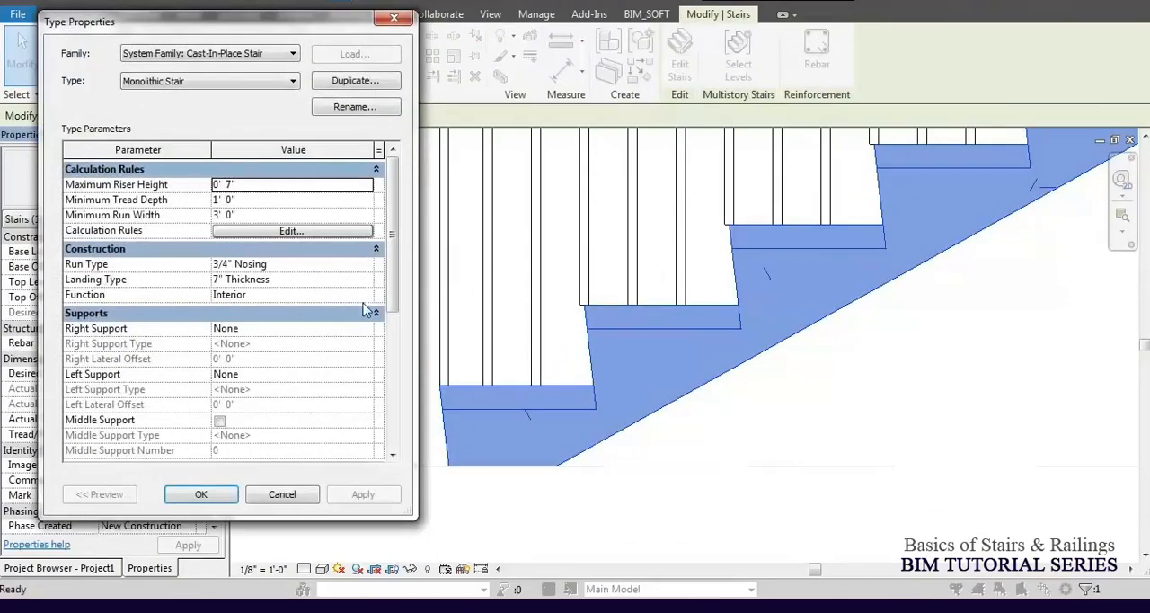
left_click(367, 265)
left_click(368, 265)
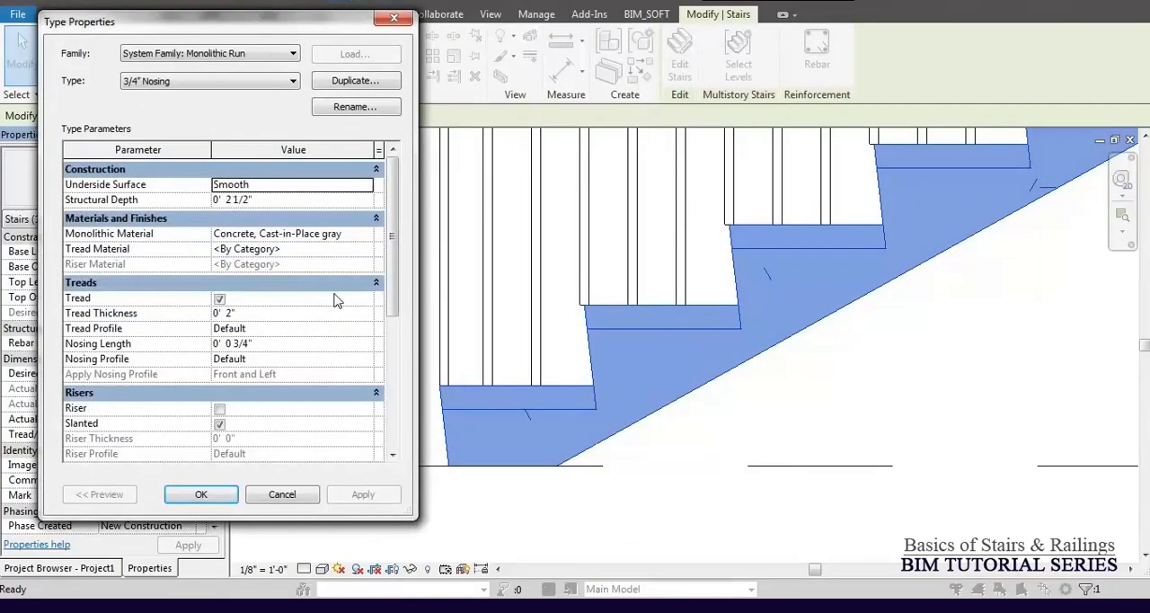
left_click_drag(389, 282, 110, 321)
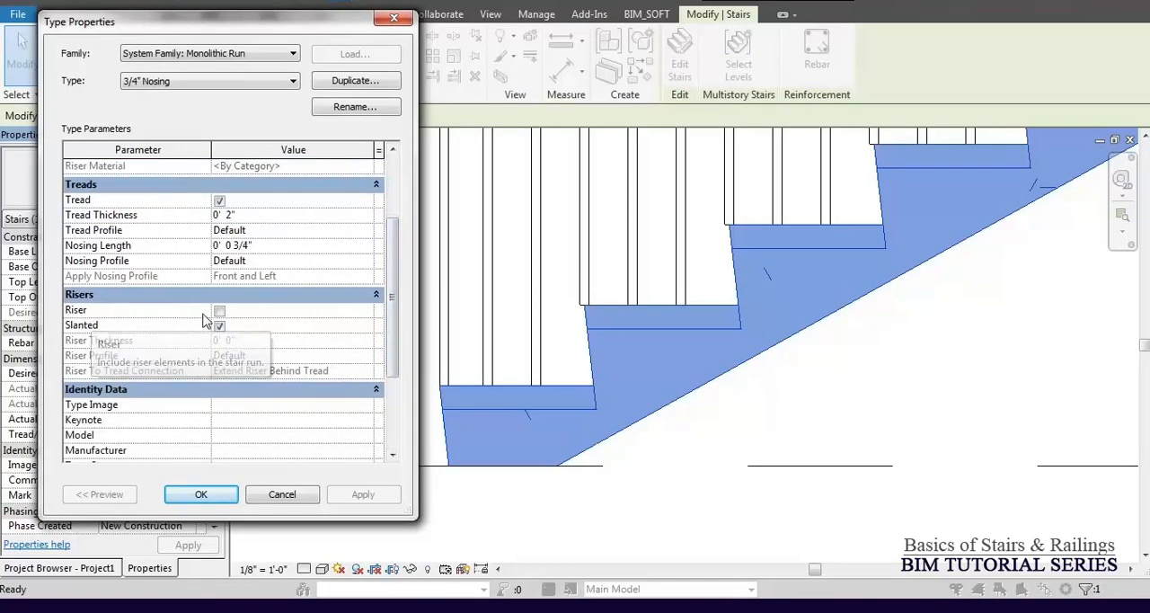
left_click_drag(390, 330, 391, 271)
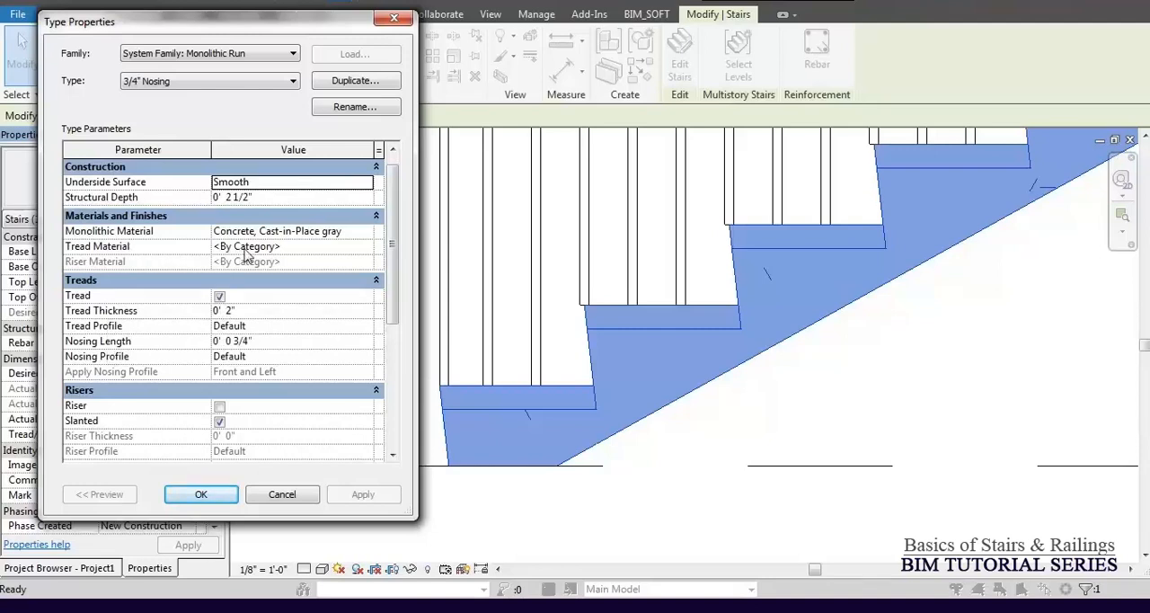
View the materials available for the run's Tread Material without choosing one.
left_click(368, 248)
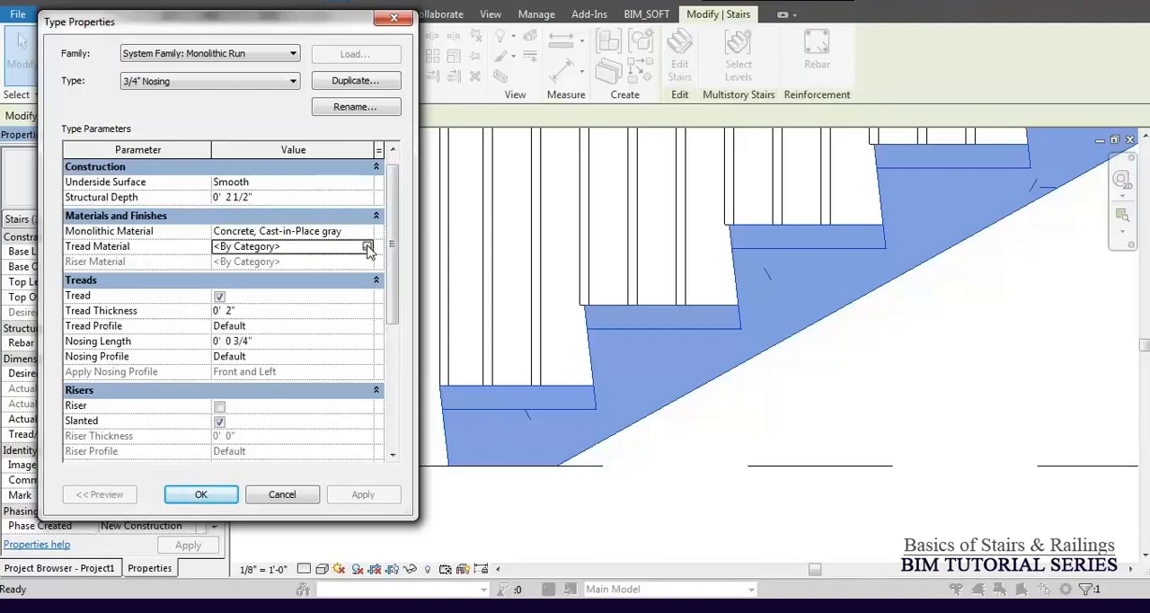
left_click(367, 246)
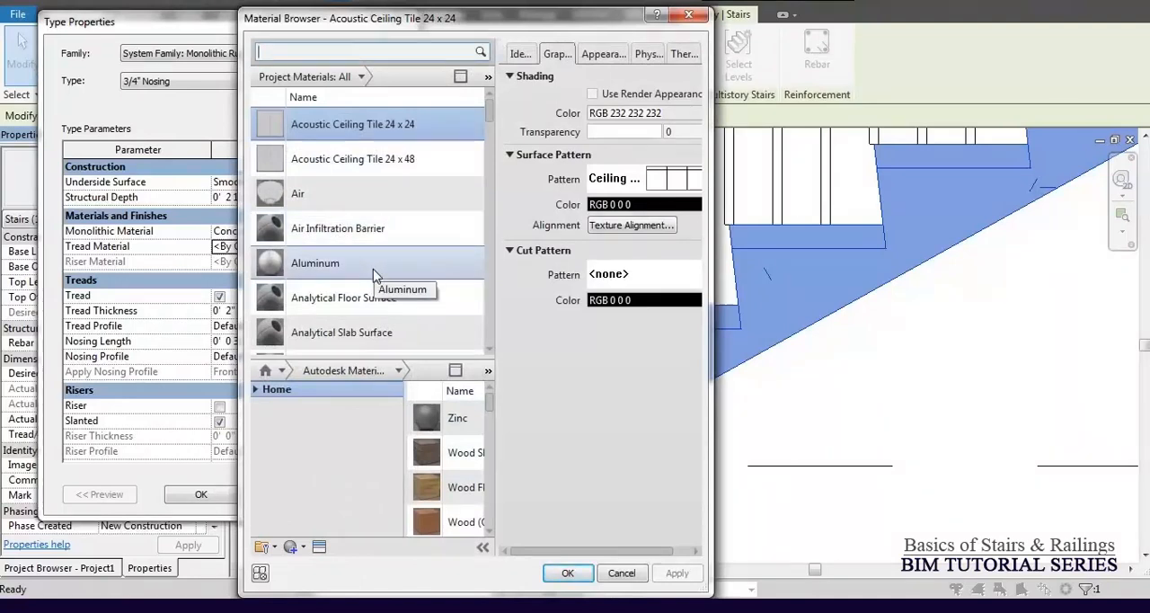
key("Escape")
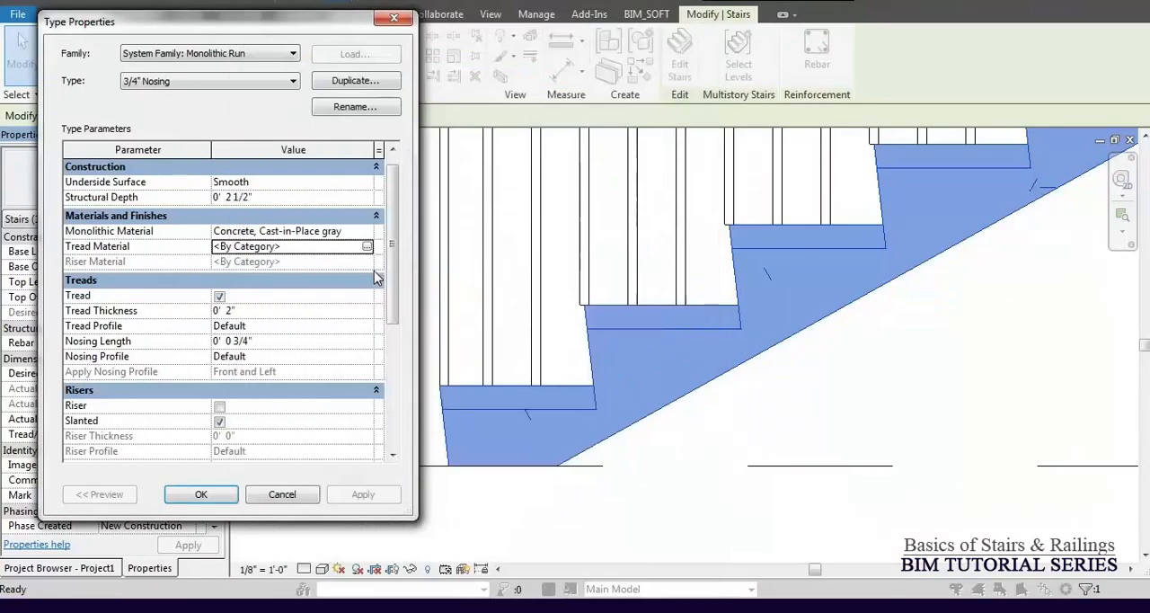
Enable Riser for the 3/4" Nosing run type and view the materials available for its Riser Material without choosing one.
left_click(219, 407)
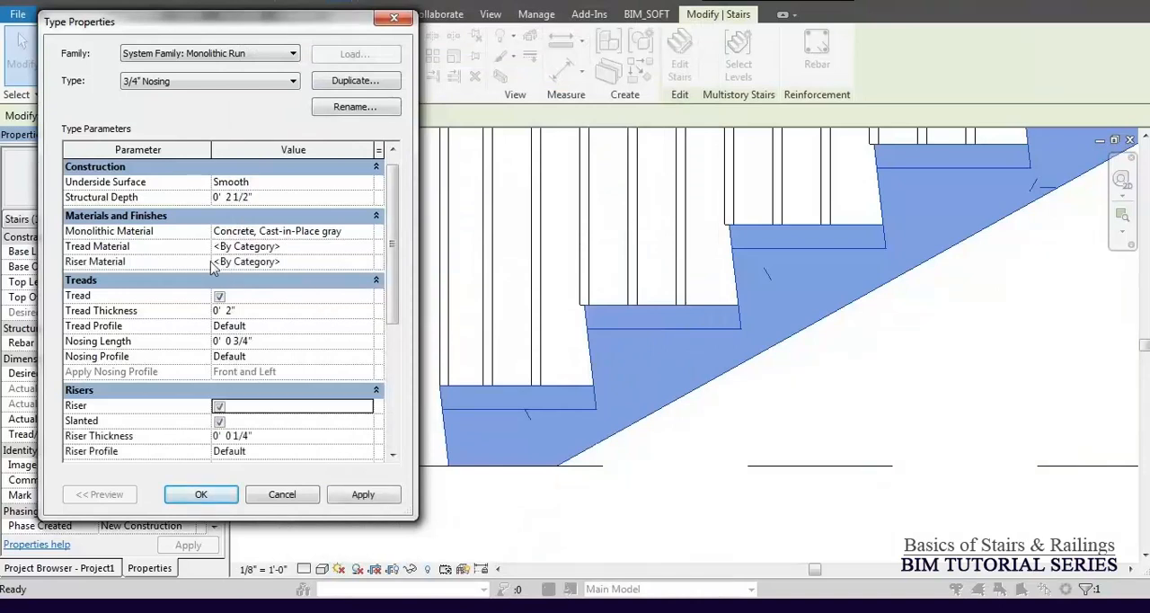
left_click(360, 262)
left_click(368, 262)
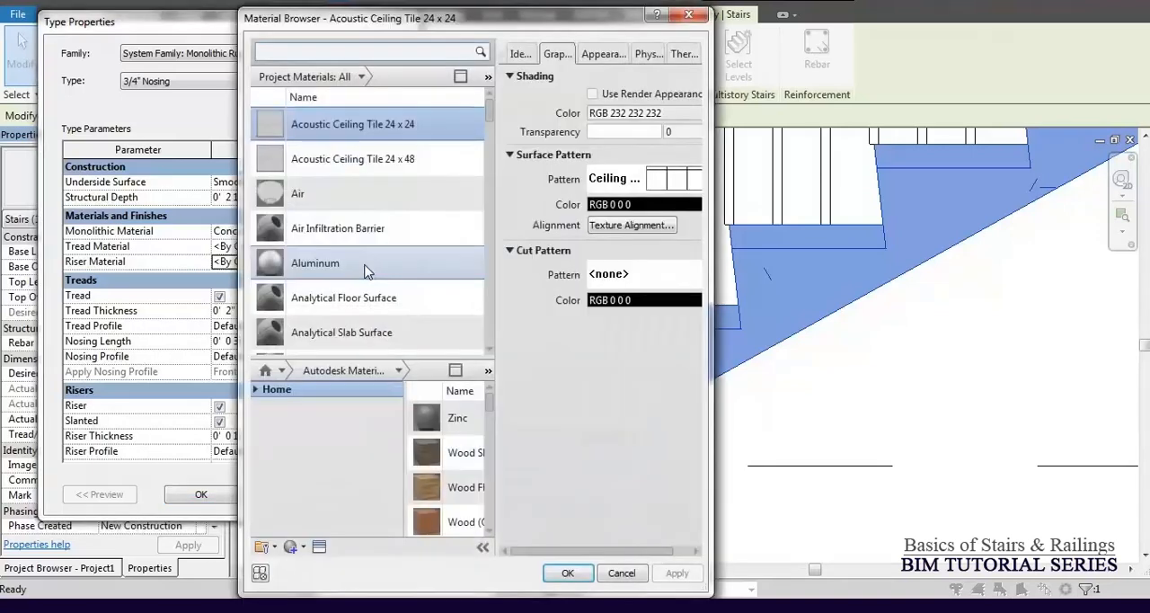
key("Escape")
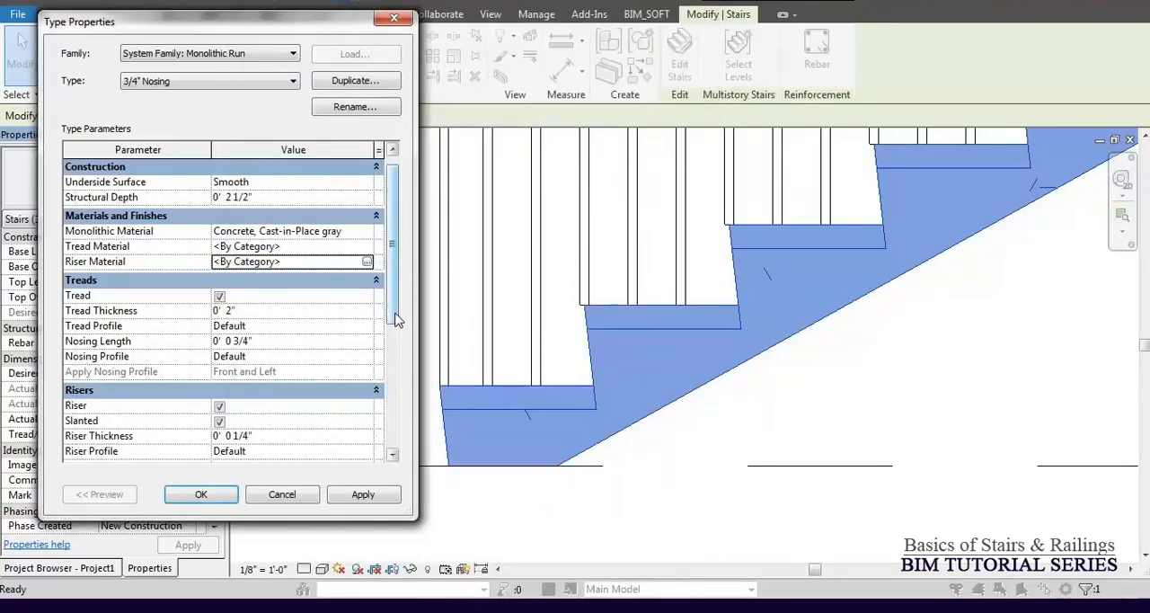
Turn off Slanted for the run type's risers and apply the change.
scroll(393, 355, "down", 3)
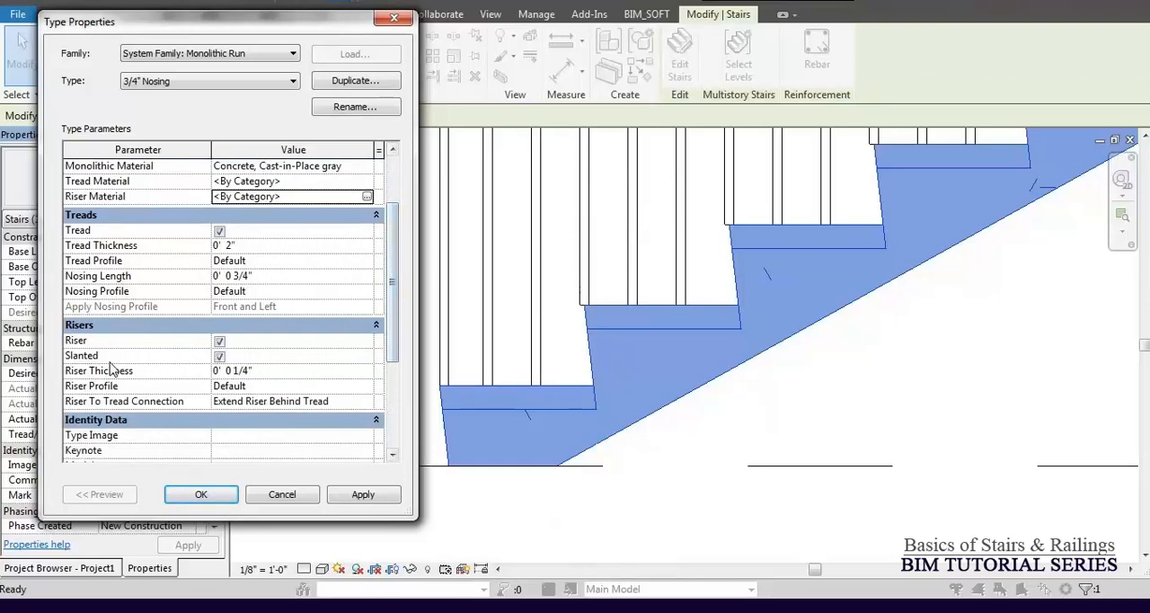
left_click(220, 357)
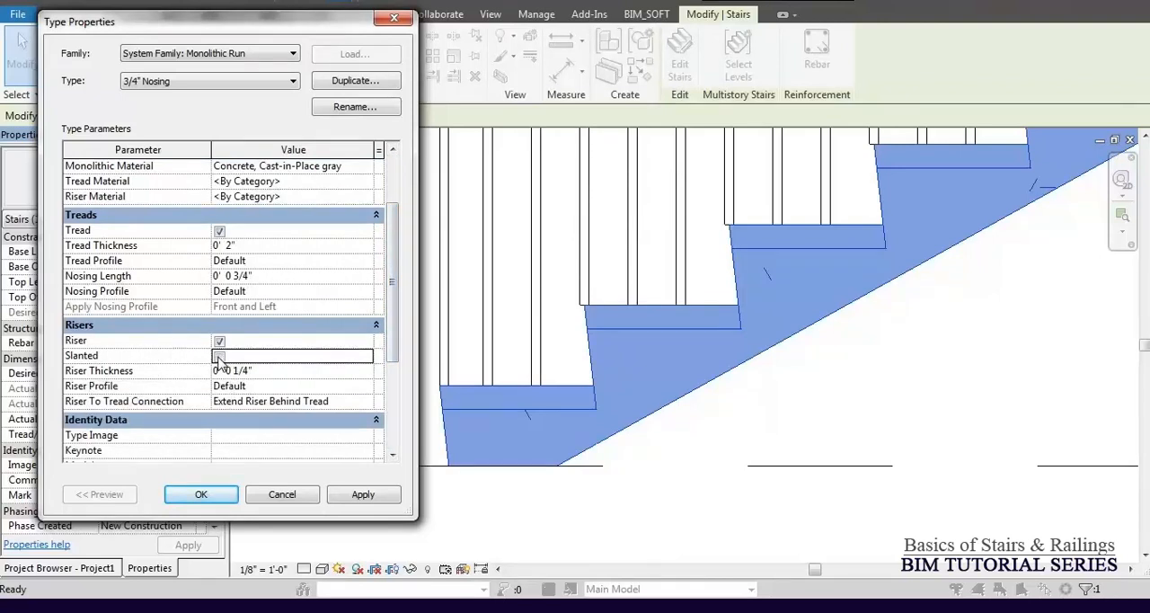
left_click(364, 495)
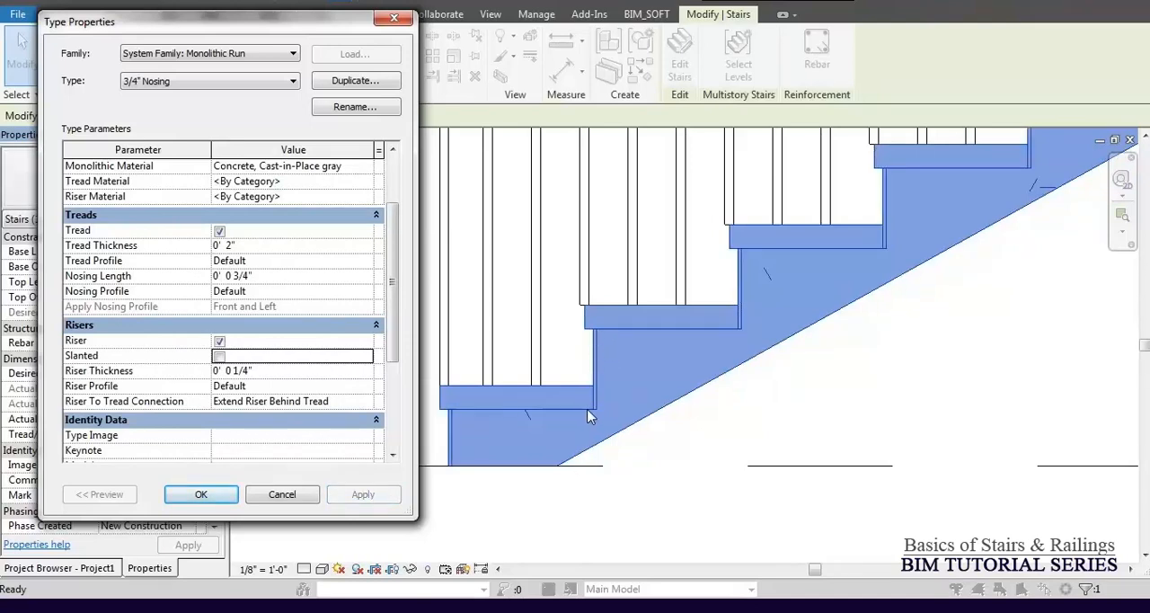
Apply a Riser Thickness of 1" to the run type and return the thickness to .25".
left_click(260, 372)
type("1")
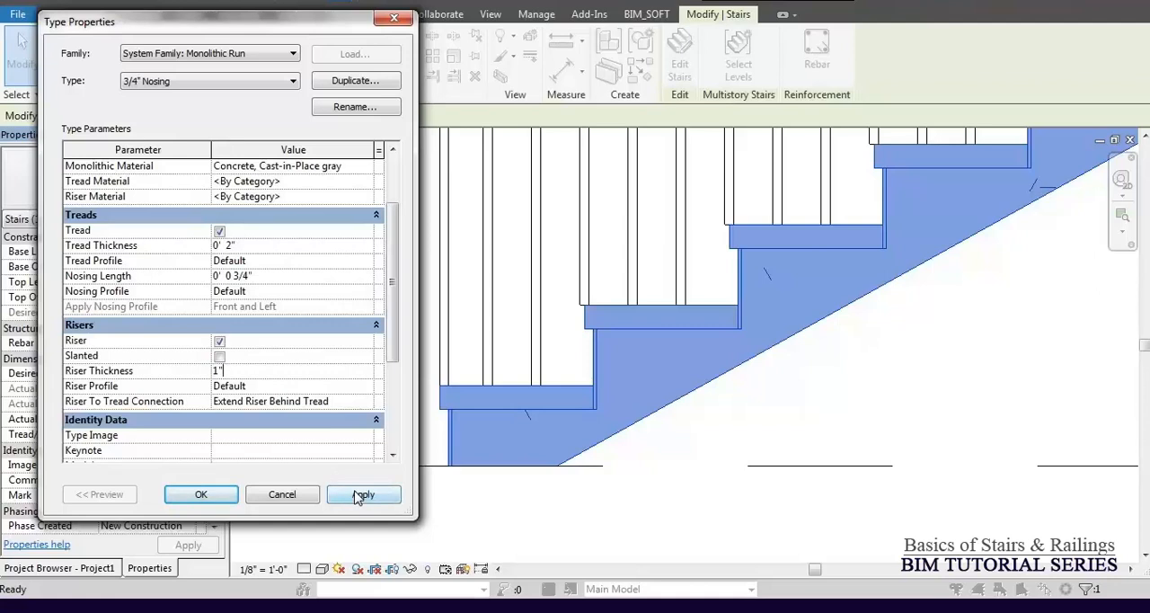
left_click(360, 497)
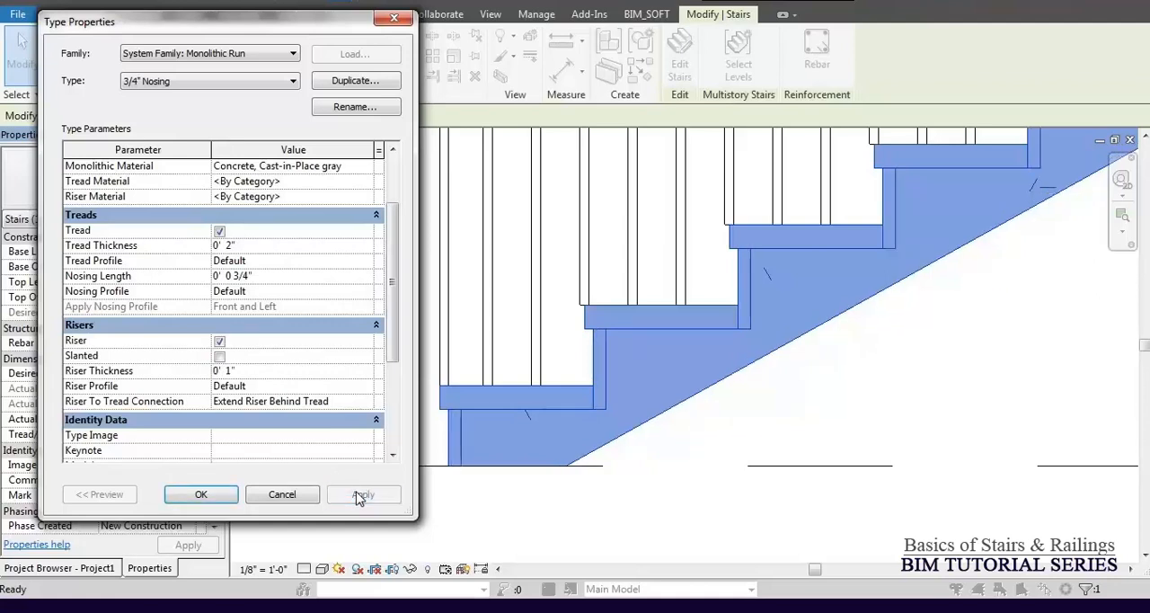
left_click(272, 371)
key("BackSpace")
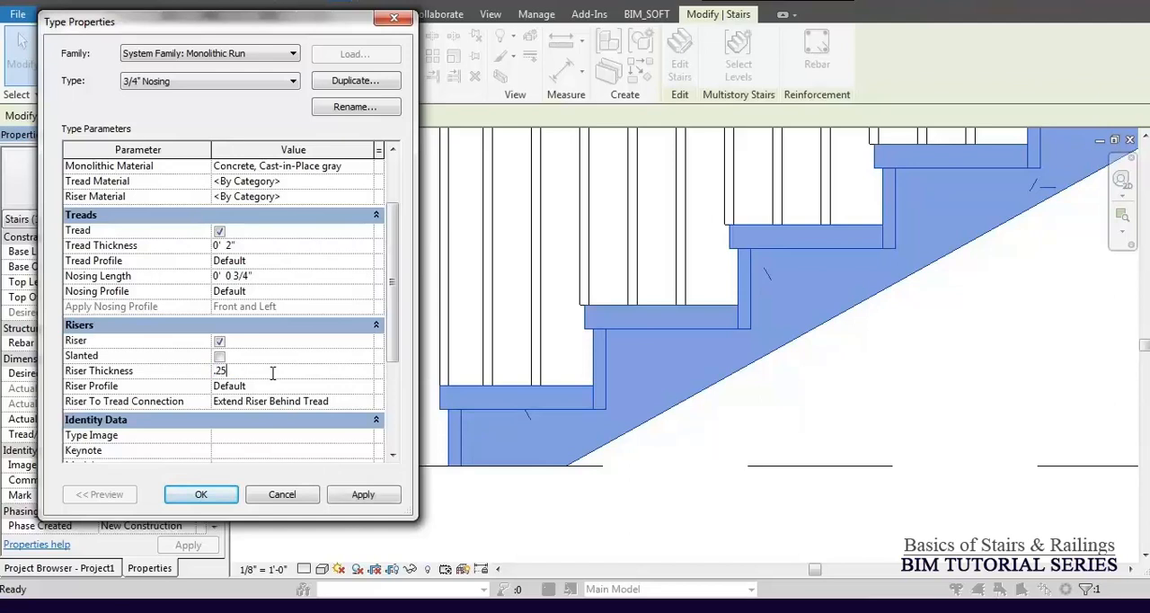
Set the run type's Riser Profile to C Shapes-Profile : C9X15 and apply it.
left_click(273, 387)
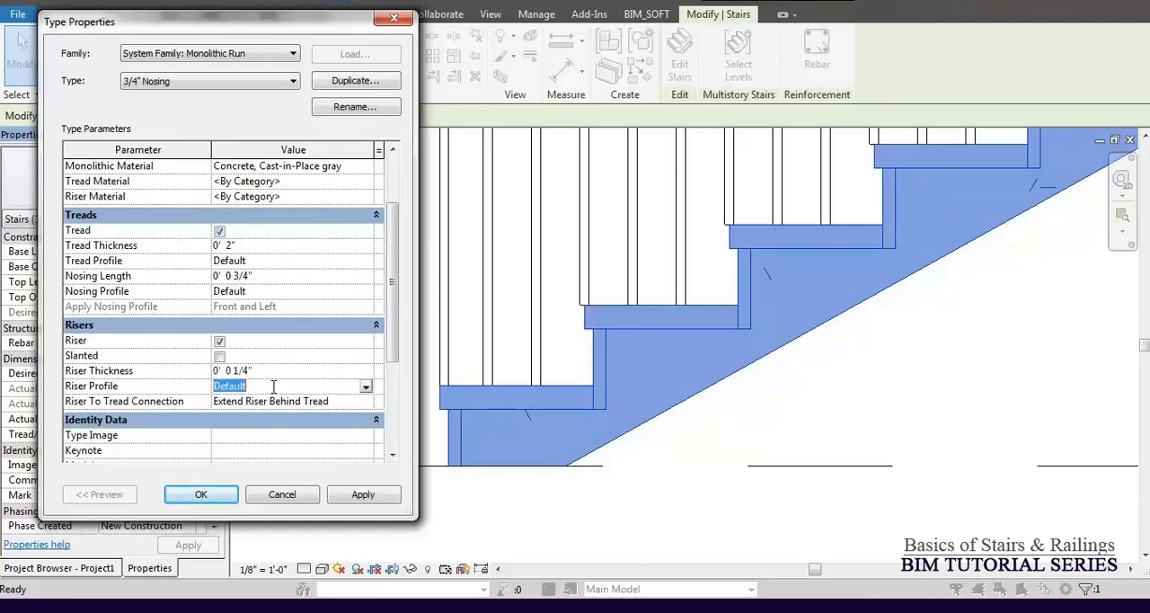
left_click(366, 387)
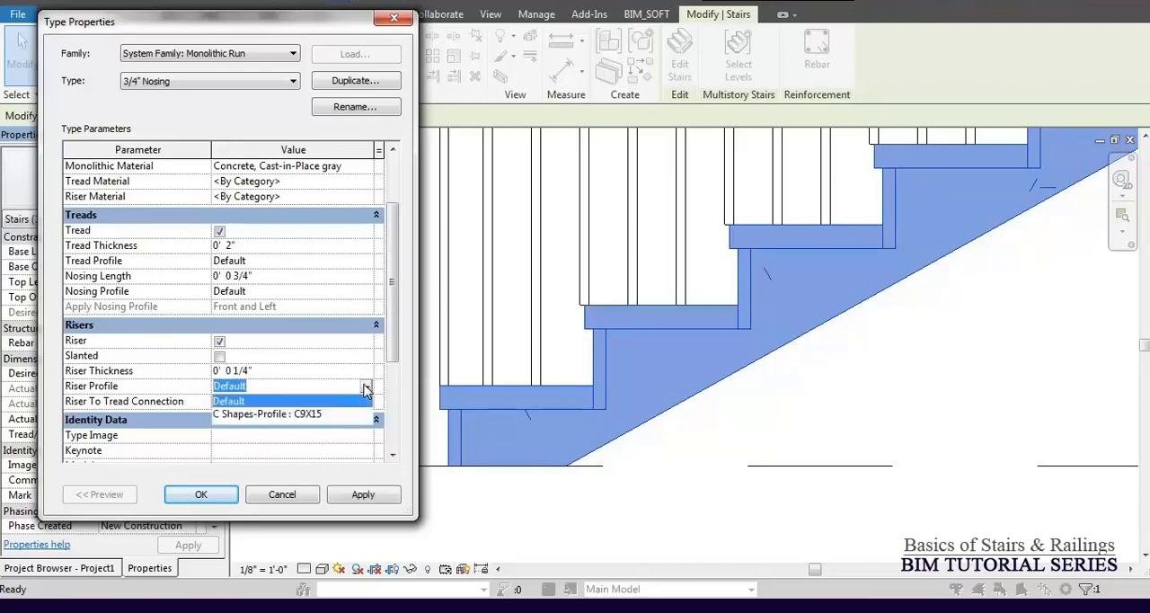
left_click(316, 417)
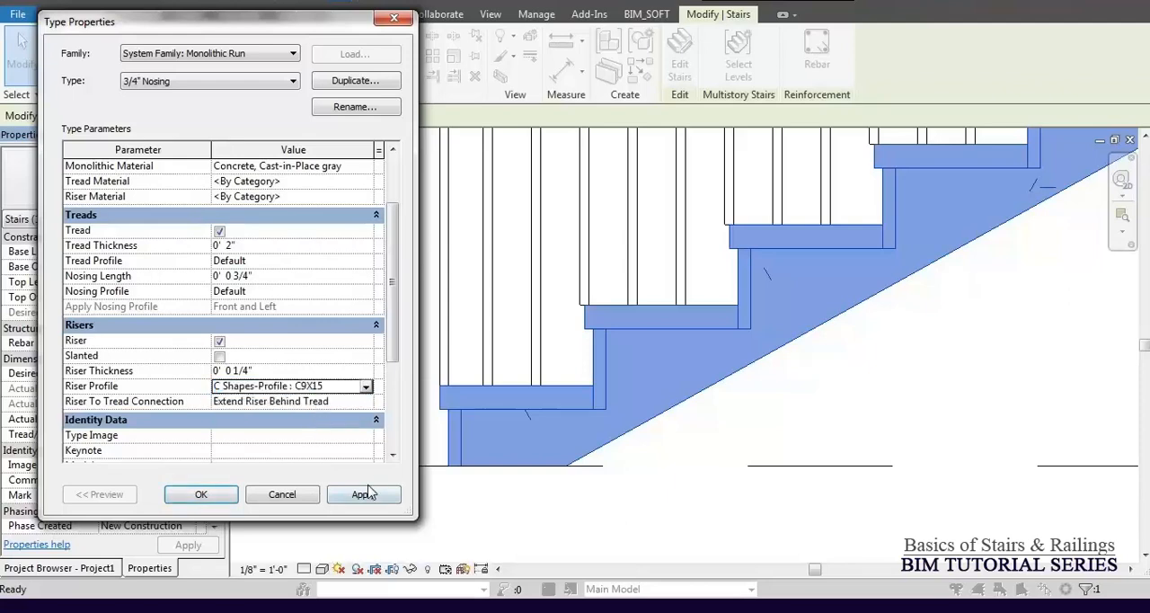
left_click(367, 496)
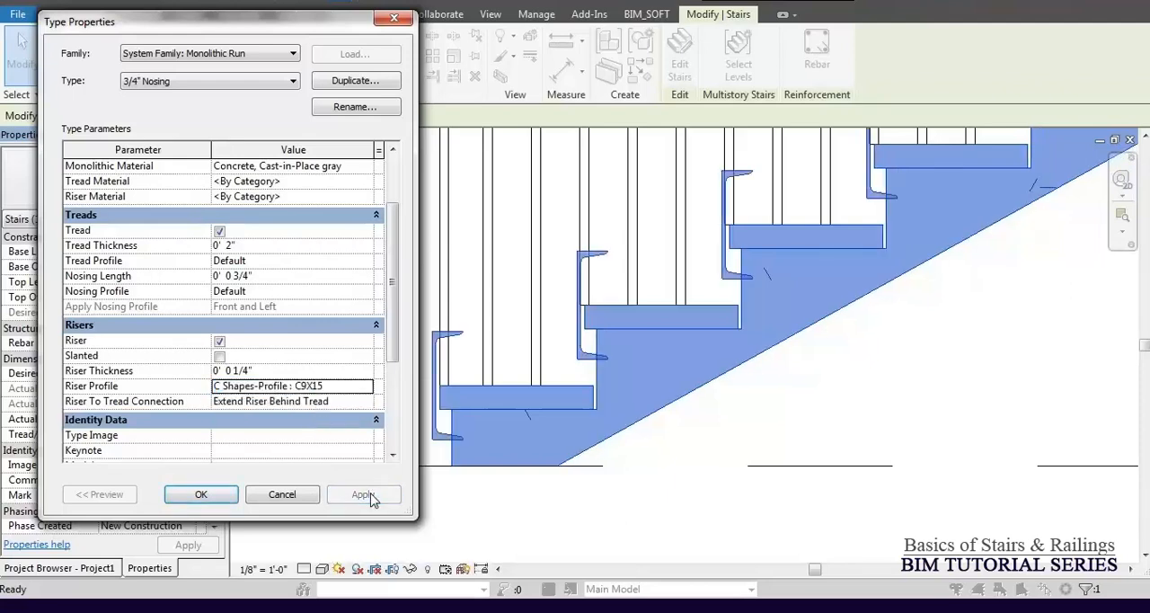
Return the run type's Riser Profile to Default and apply it.
left_click(366, 387)
left_click(262, 402)
left_click(381, 500)
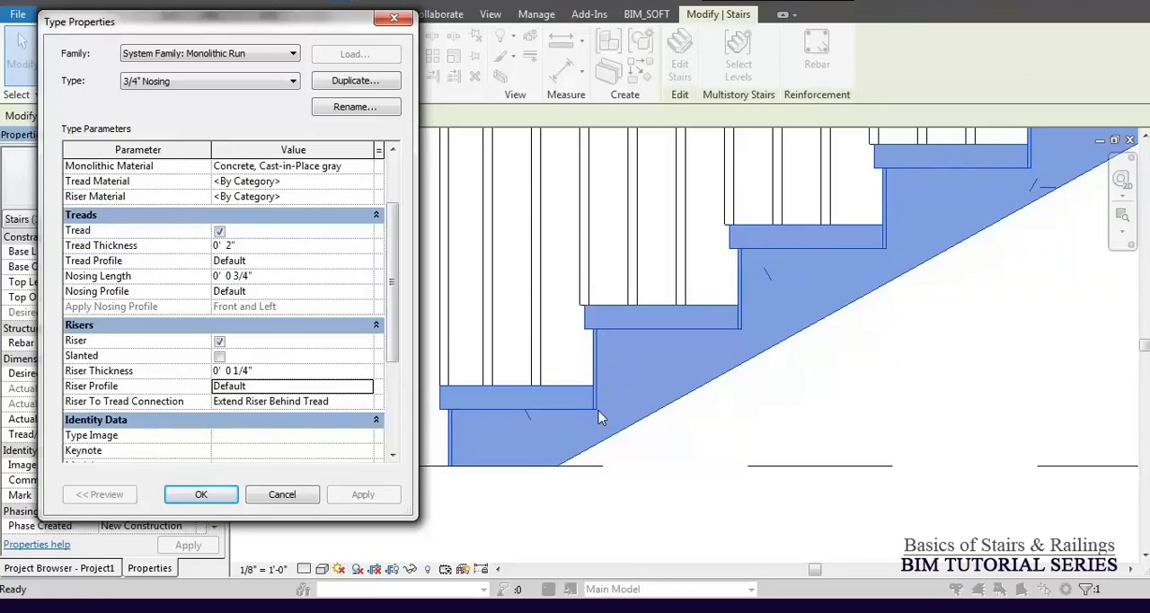
Try the Riser To Tread Connection options Extend Tread Under Riser and Join All Risers And Treads on the run type.
left_click(367, 402)
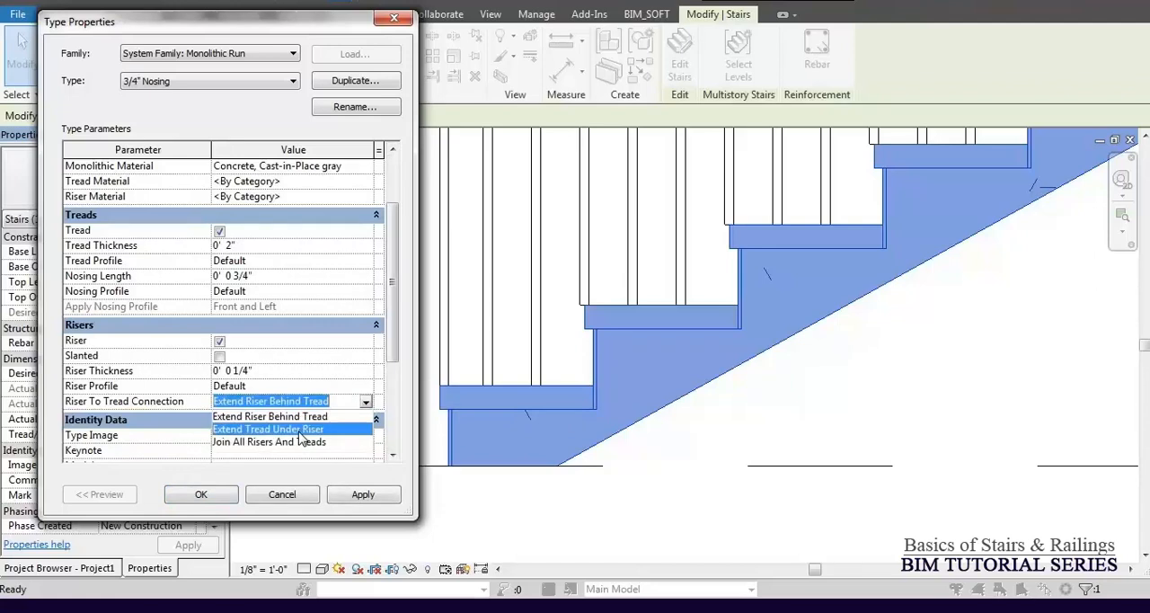
left_click(270, 430)
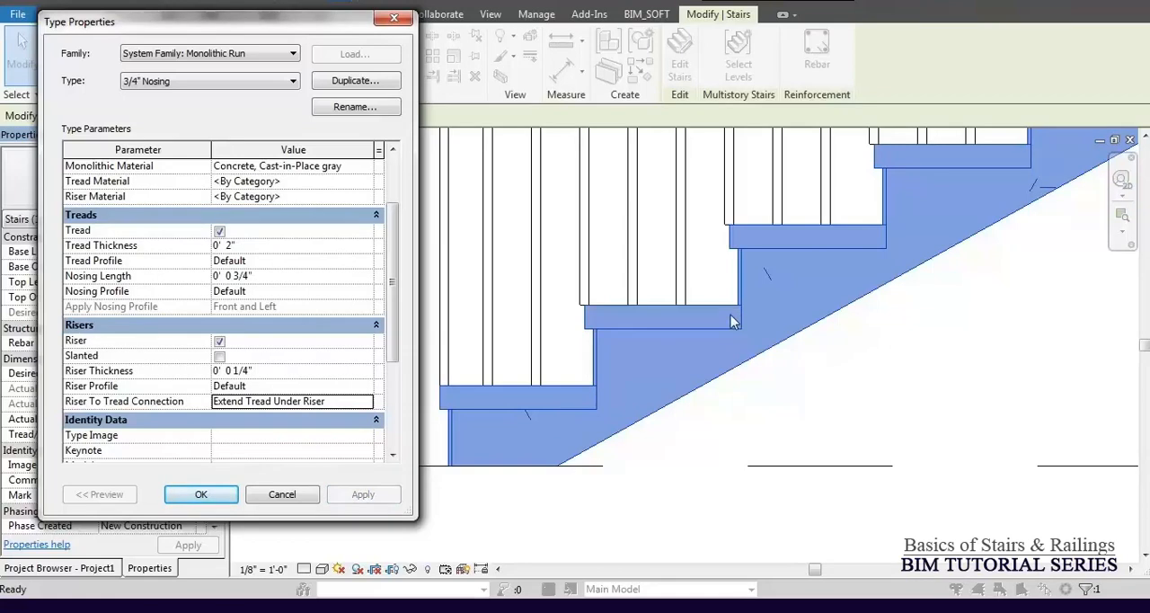
left_click(366, 402)
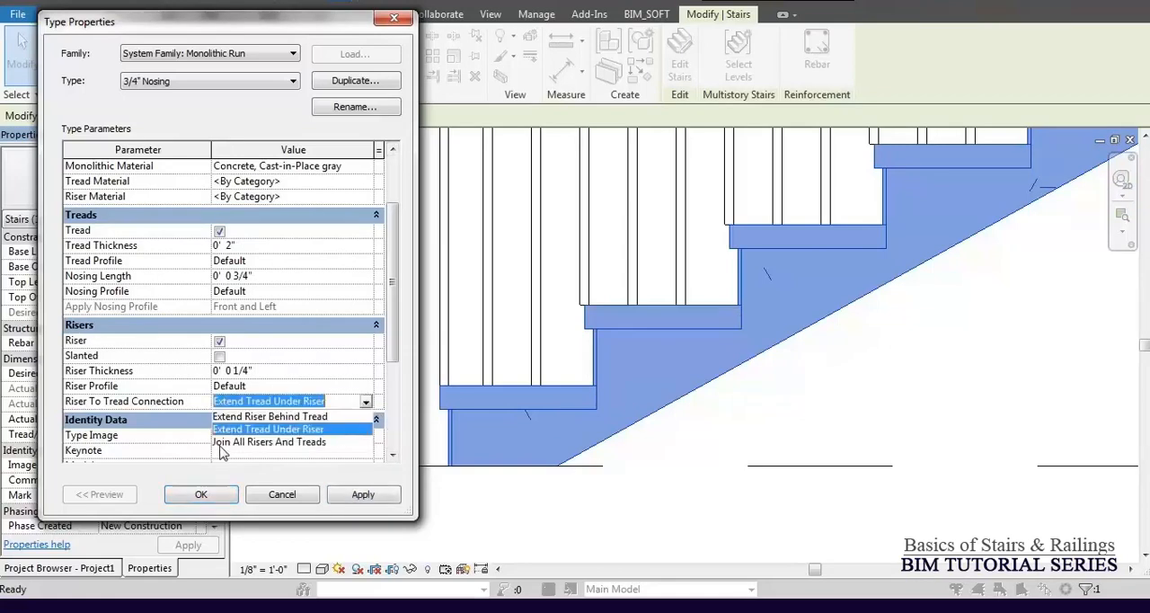
left_click(260, 442)
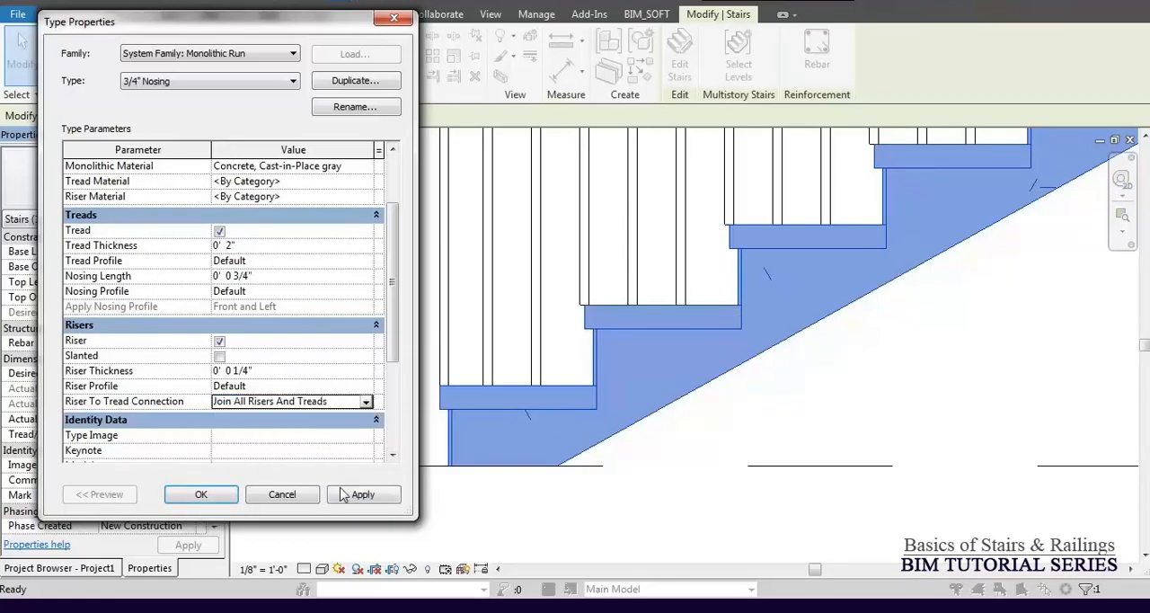
left_click(364, 496)
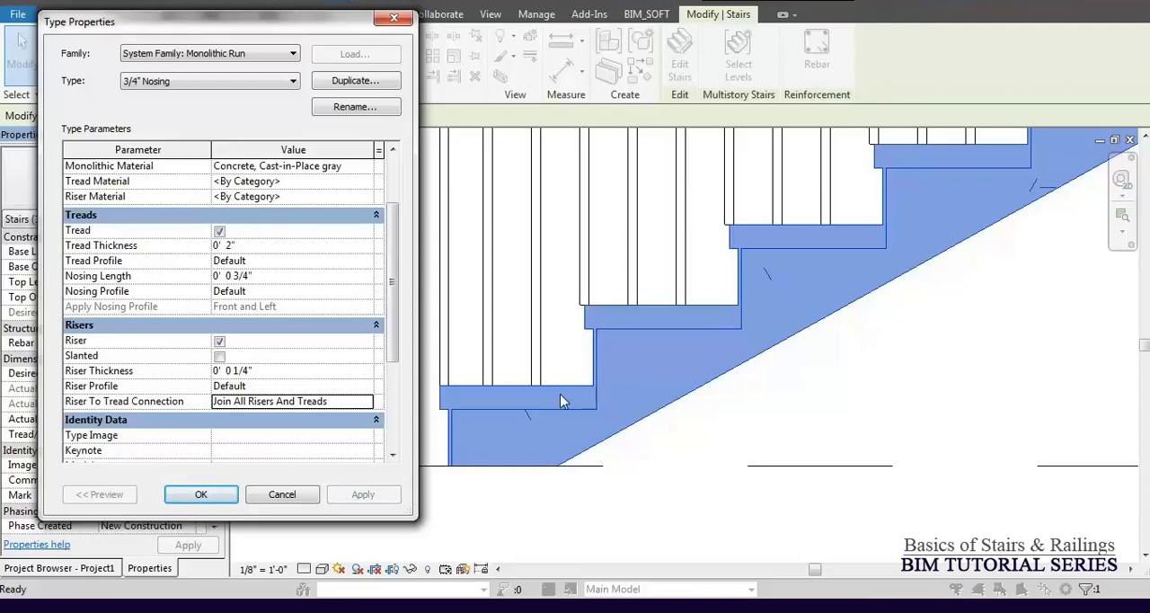
Accept the run and stair type properties and examine the tread-to-riser joint on the bottom steps.
left_click(202, 495)
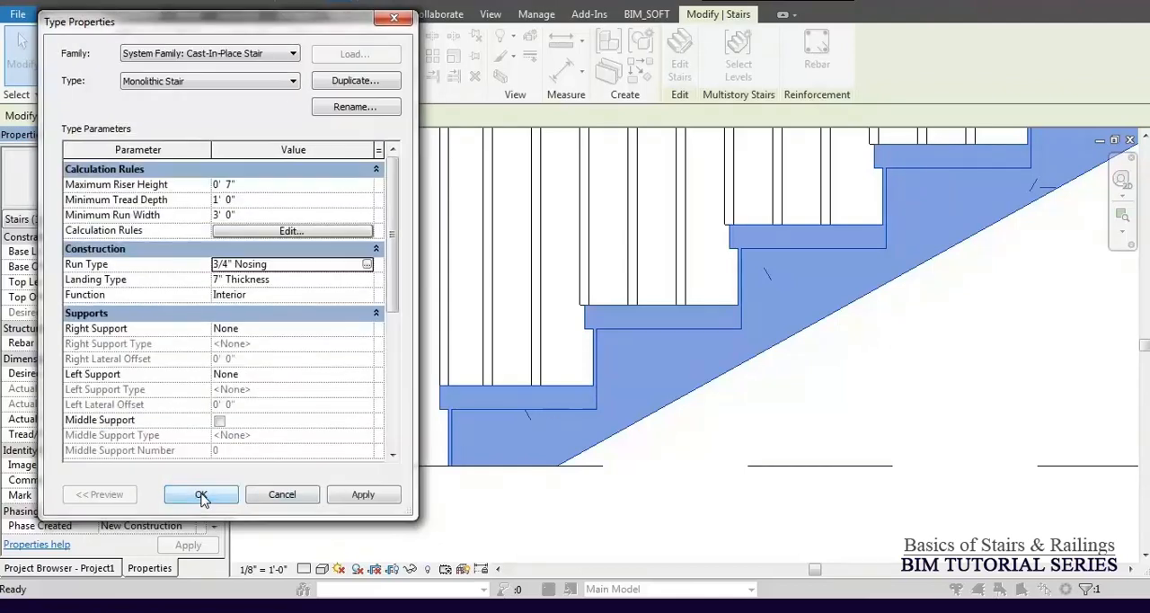
left_click(201, 495)
scroll(579, 384, "up", 4)
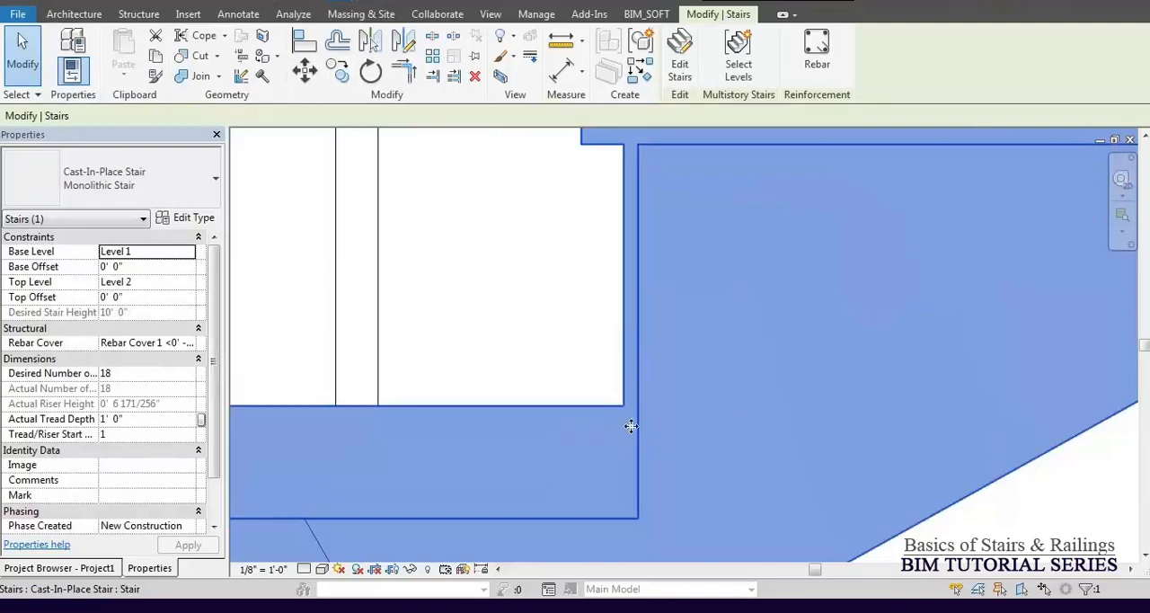
scroll(642, 345, "down", 5)
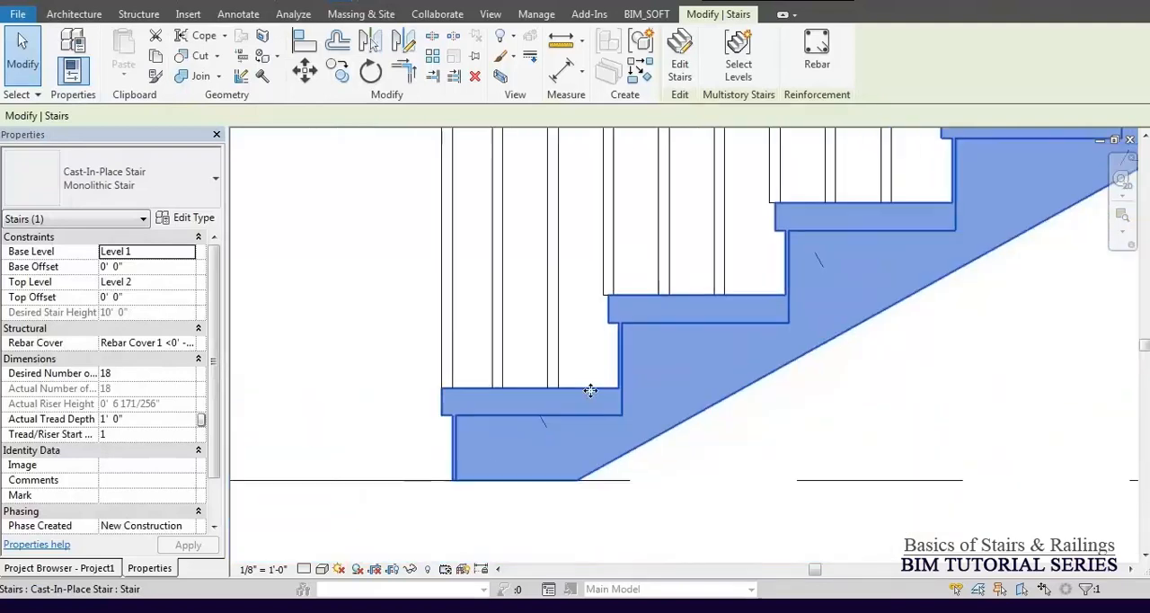
Set the 3/4" Nosing run type's Riser To Tread Connection to Extend Riser Behind Tread, apply it and accept the run and stair type properties.
left_click(184, 219)
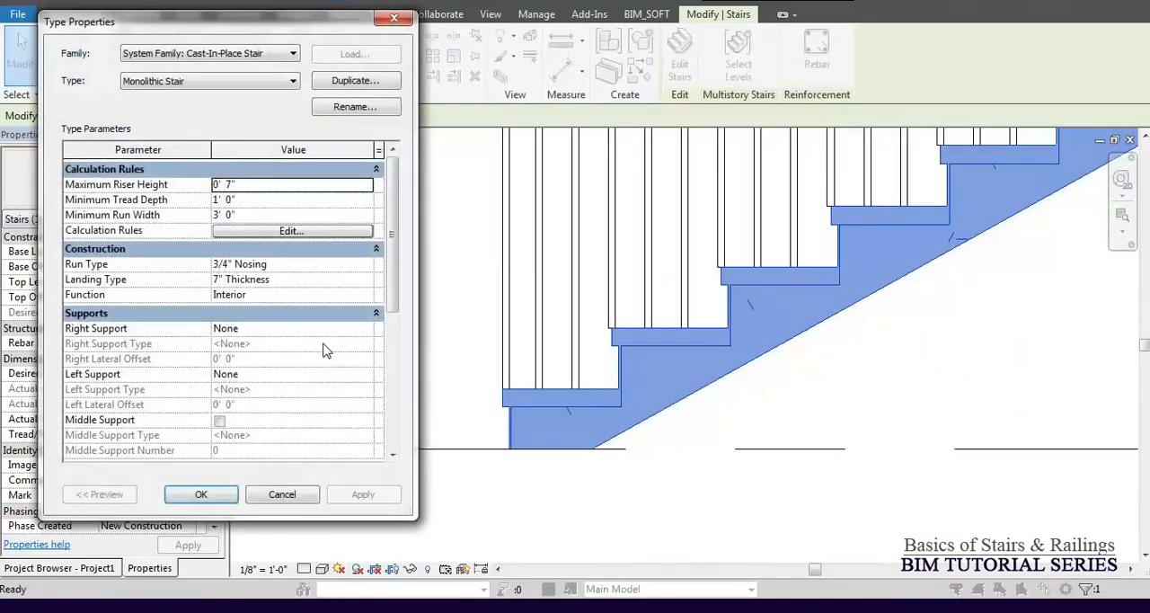
left_click(367, 266)
left_click(366, 264)
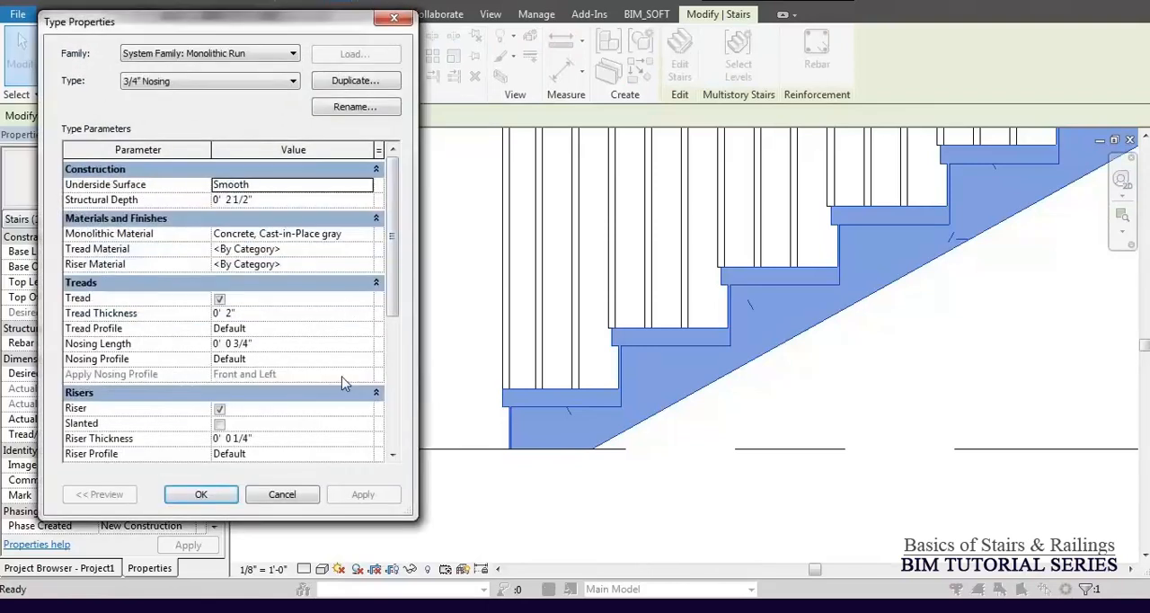
left_click_drag(392, 302, 385, 358)
left_click(367, 386)
left_click(366, 387)
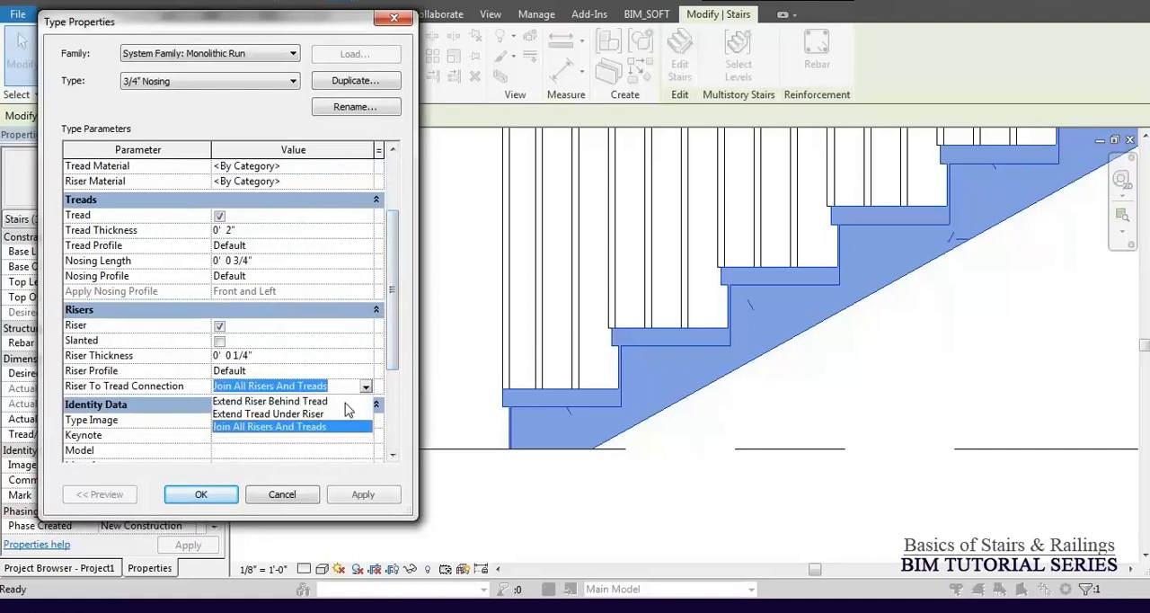
left_click(298, 402)
left_click(363, 500)
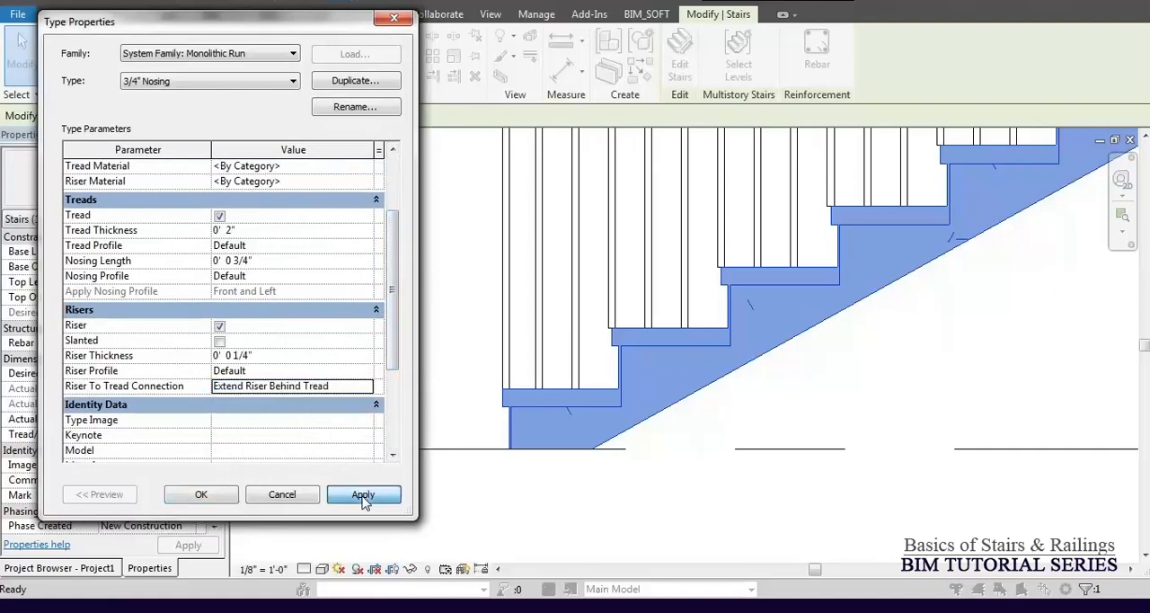
left_click_drag(396, 349, 405, 254)
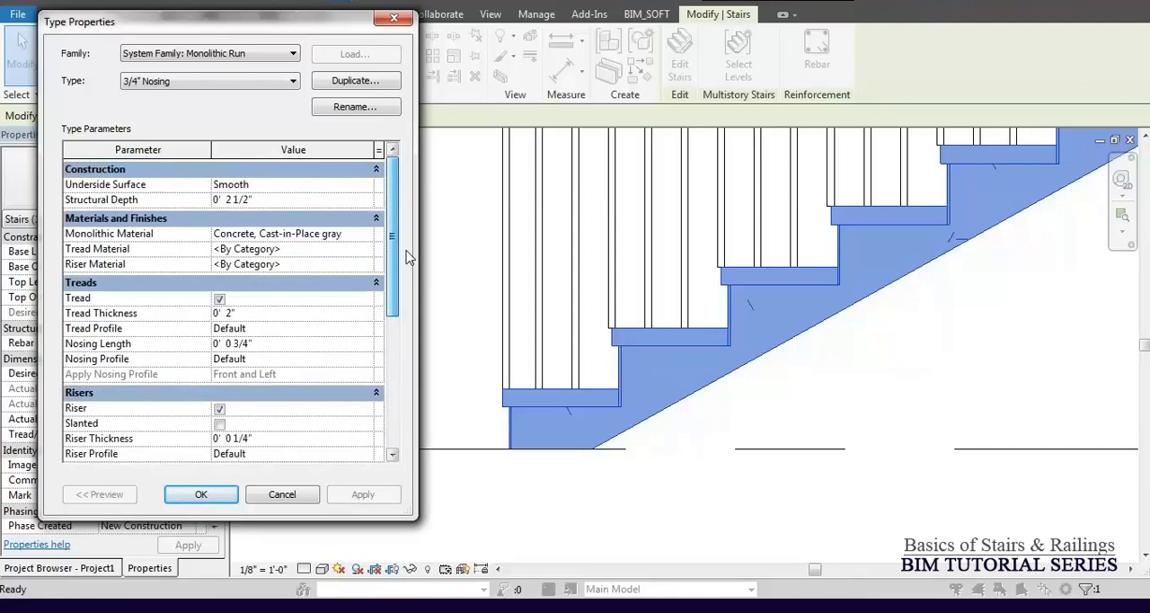
left_click(201, 496)
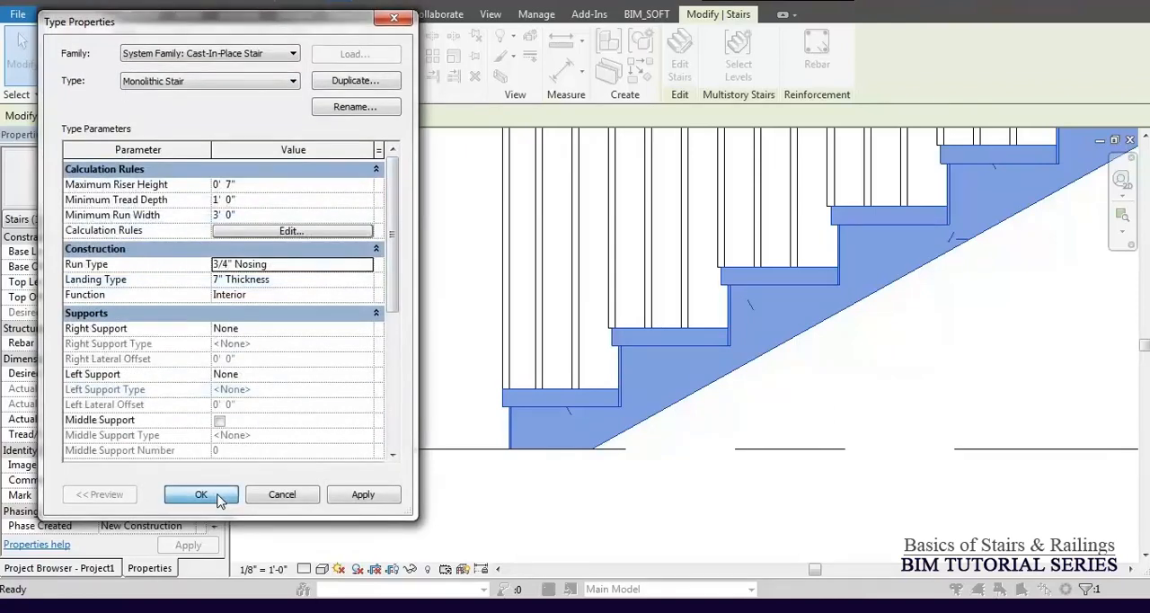
left_click(218, 496)
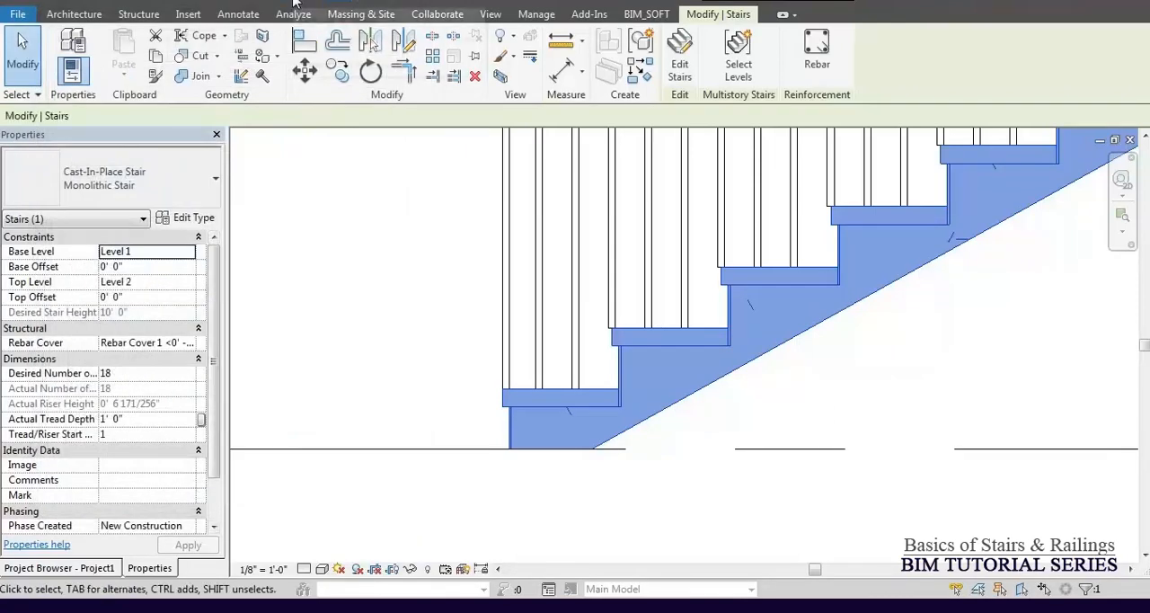
Switch to the 3D view, clear the selection and examine the isolated stair's treads, risers and nosings.
left_click(570, 360)
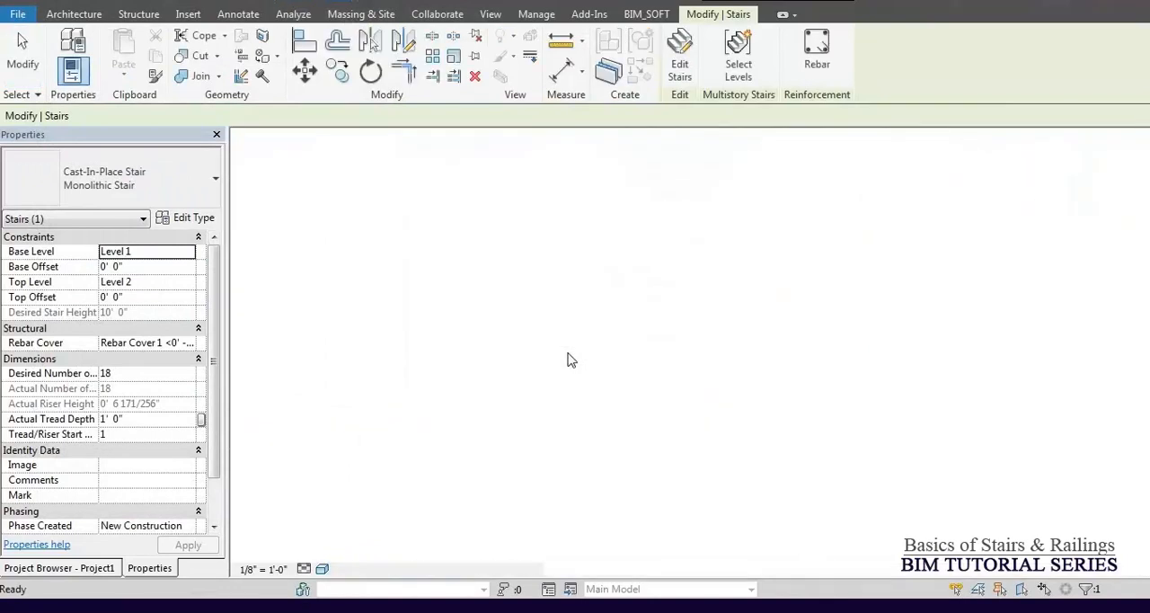
key("Escape")
scroll(486, 329, "down", 2)
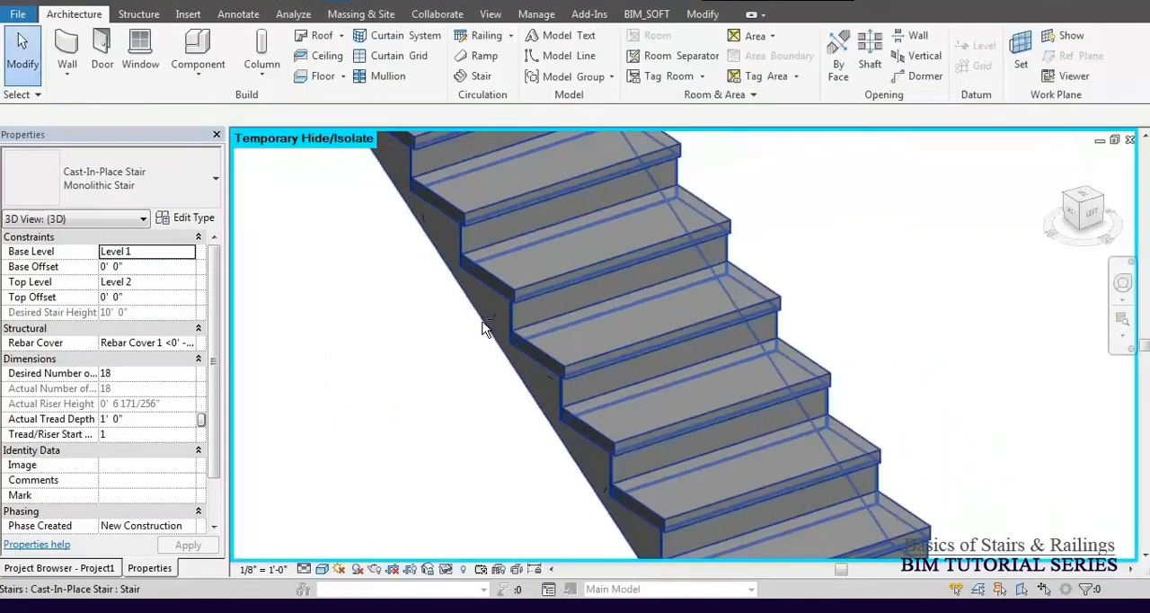
middle_click_drag(486, 329, 547, 291, "shift")
scroll(699, 290, "up", 3)
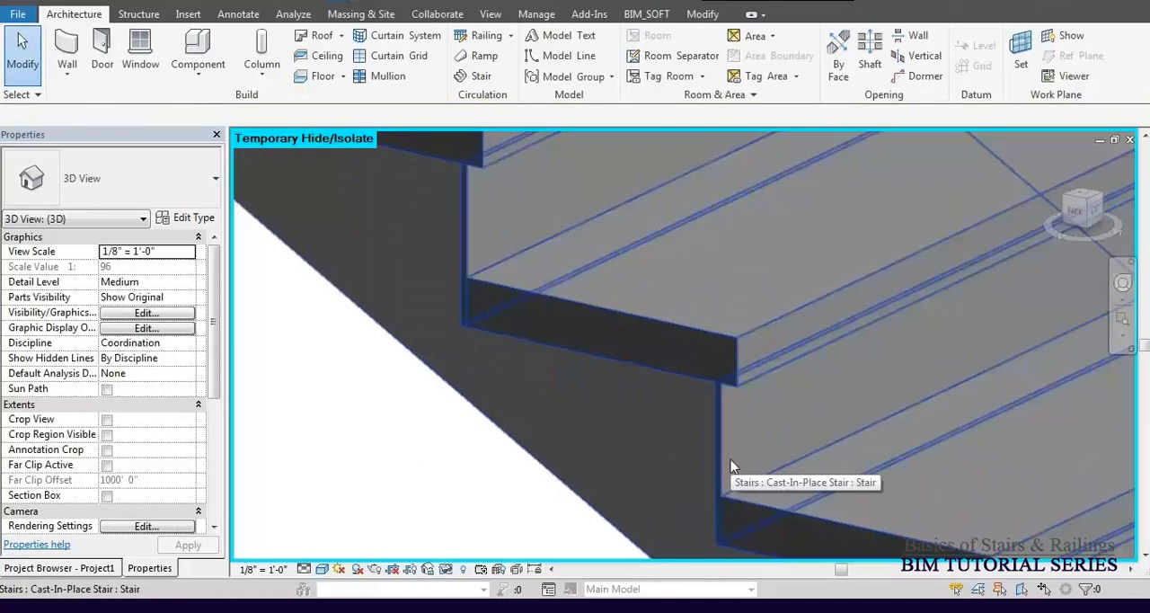
scroll(648, 323, "down", 2)
scroll(754, 383, "down", 2)
middle_click_drag(746, 386, 696, 426, "shift")
scroll(624, 478, "down", 4)
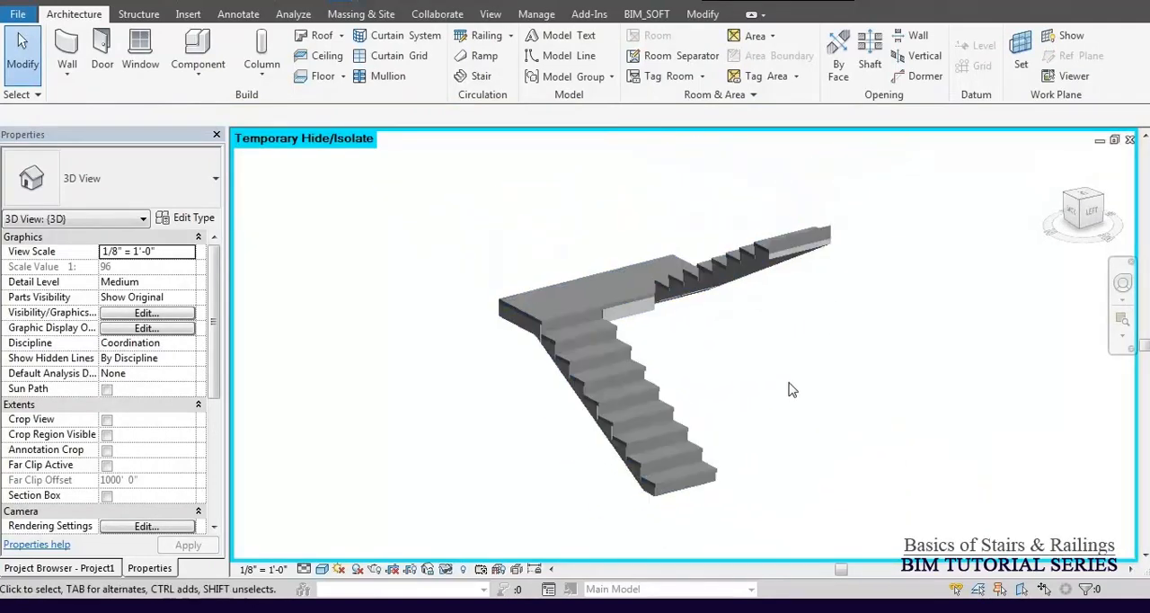
Reset the temporary hide/isolate in the 3D view and examine the railing balusters at the bottom steps.
key("h")
key("r")
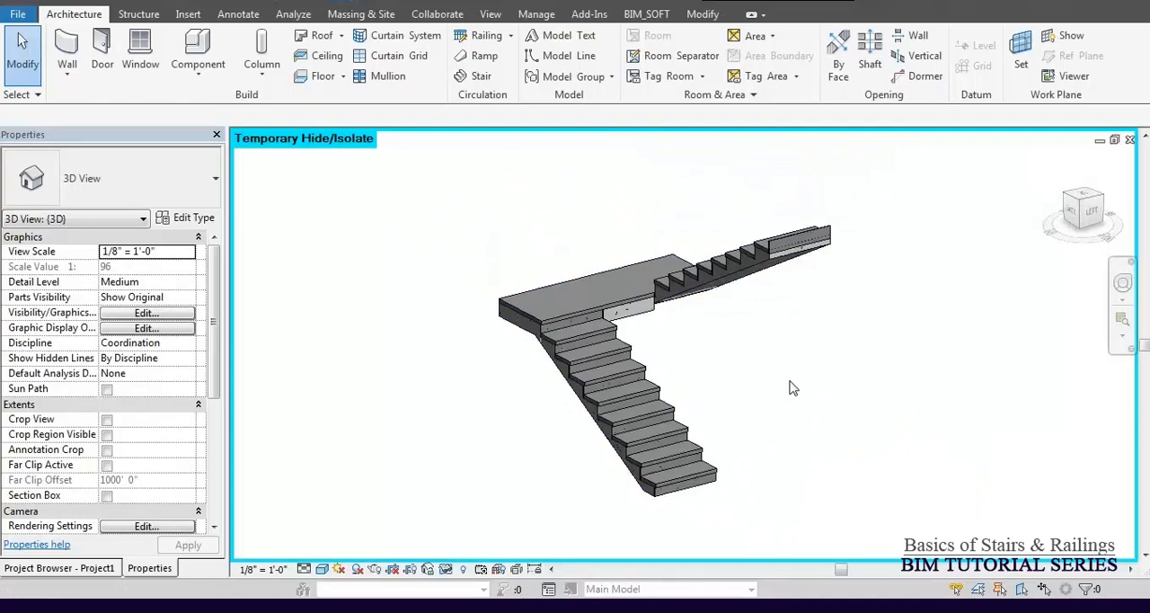
middle_click_drag(625, 255, 667, 310, "shift")
scroll(683, 518, "up", 10)
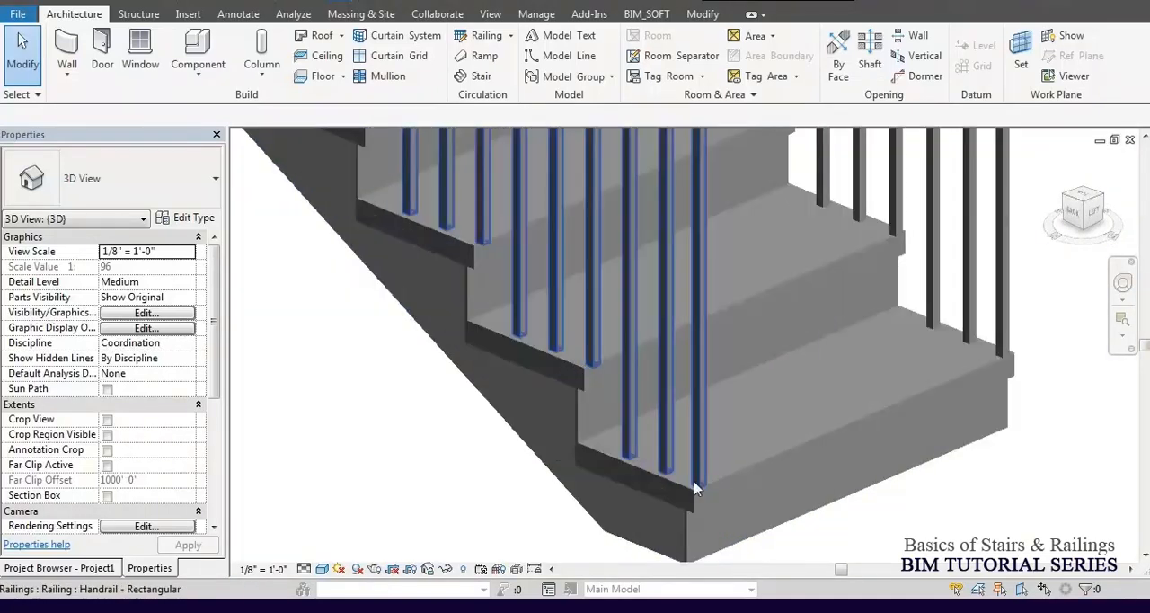
Set the inner railing's Offset from Path to 0 and examine the end baluster at the bottom tread's corner.
scroll(496, 400, "down", 8)
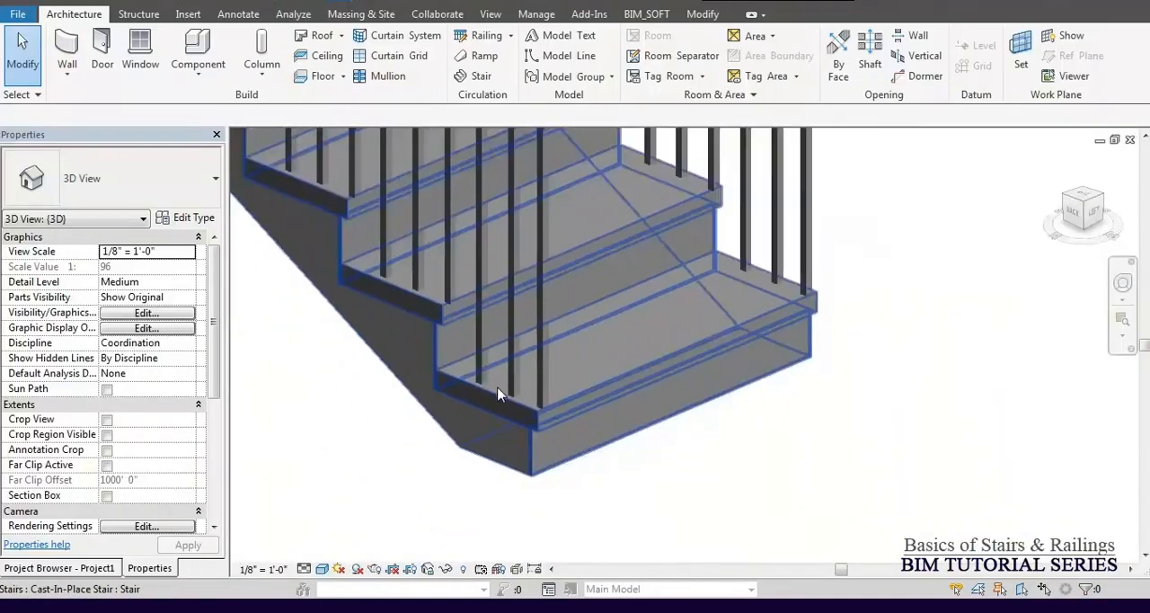
middle_click_drag(751, 359, 712, 364, "shift")
scroll(573, 342, "up", 8)
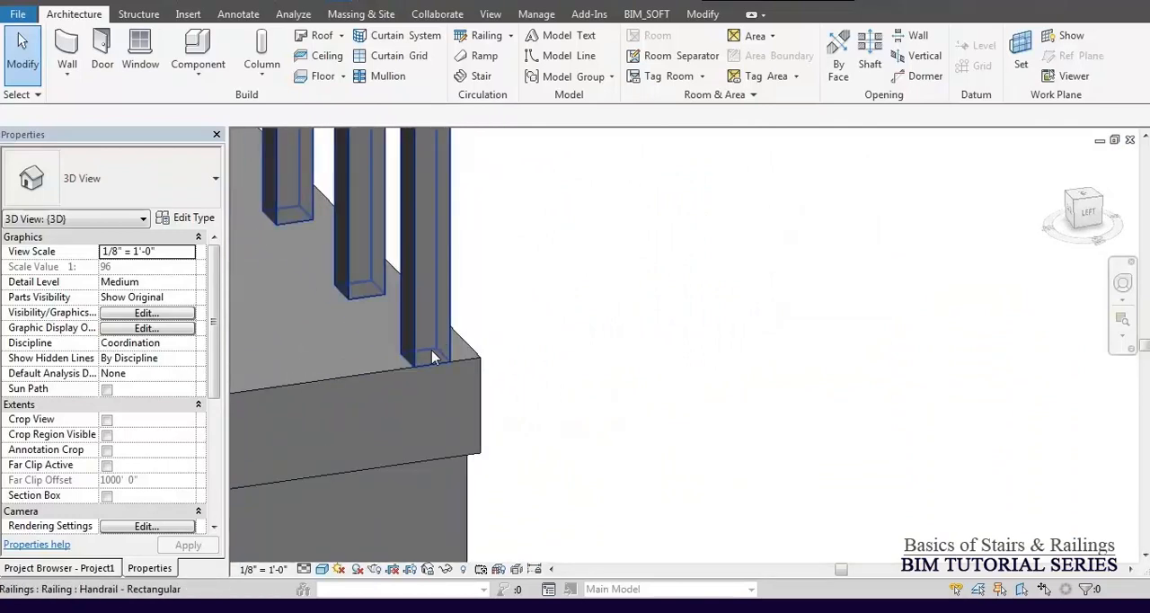
left_click(432, 350)
scroll(537, 422, "down", 6)
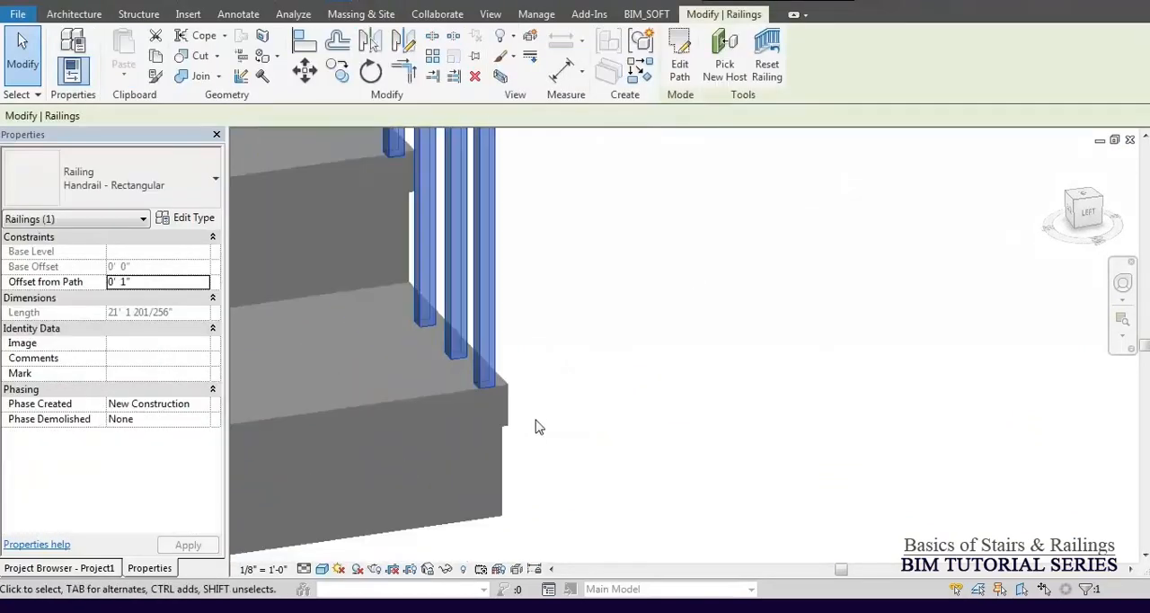
left_click(135, 280)
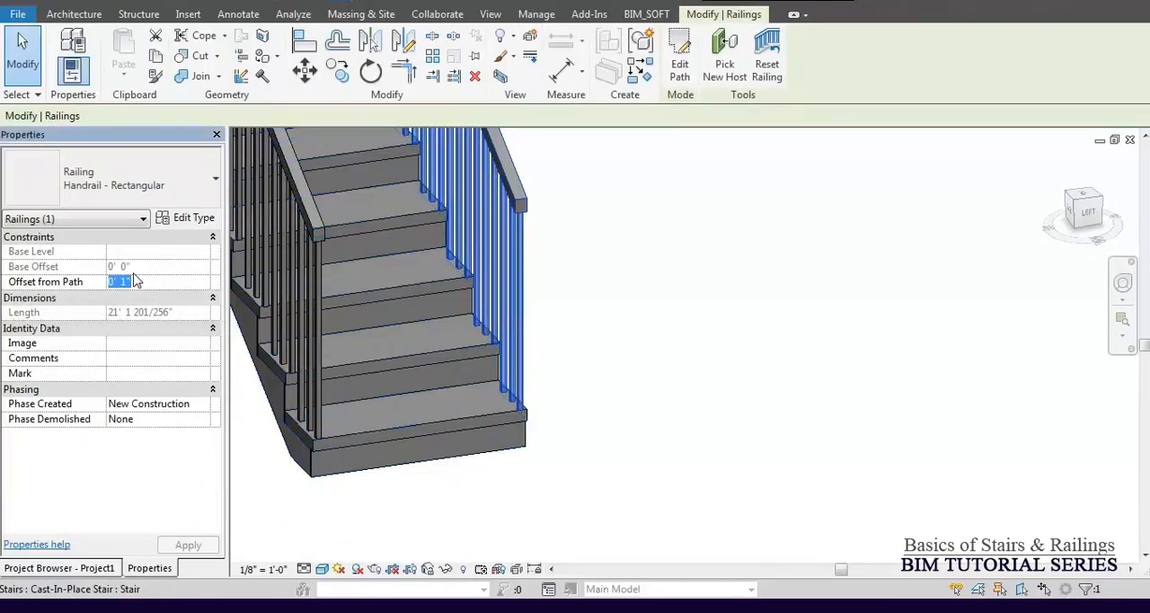
type("0")
key("Return")
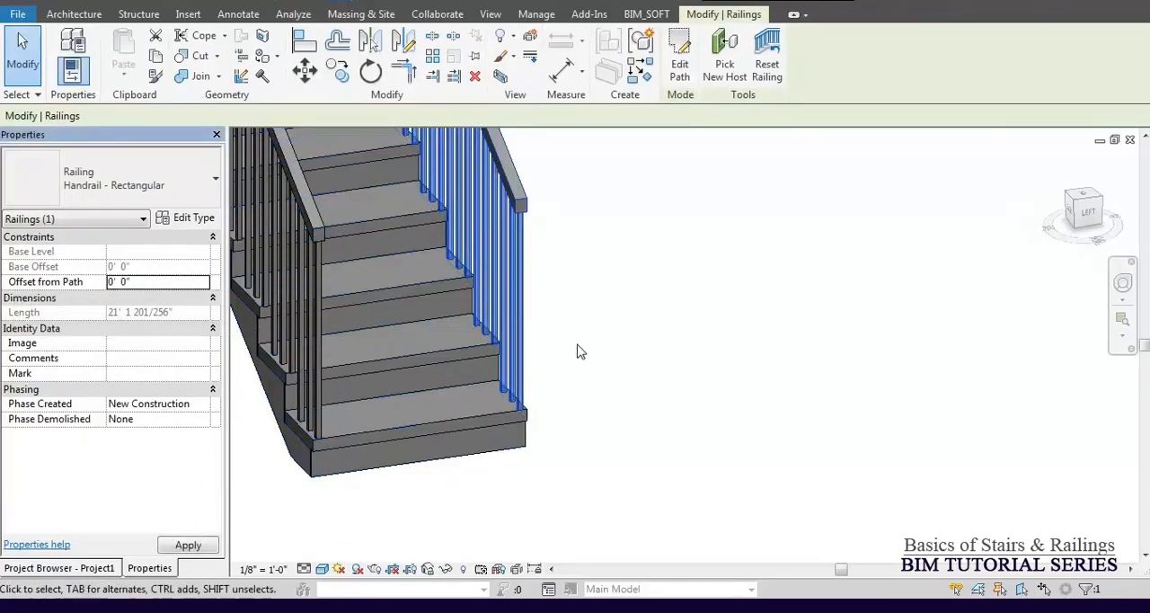
scroll(530, 418, "up", 8)
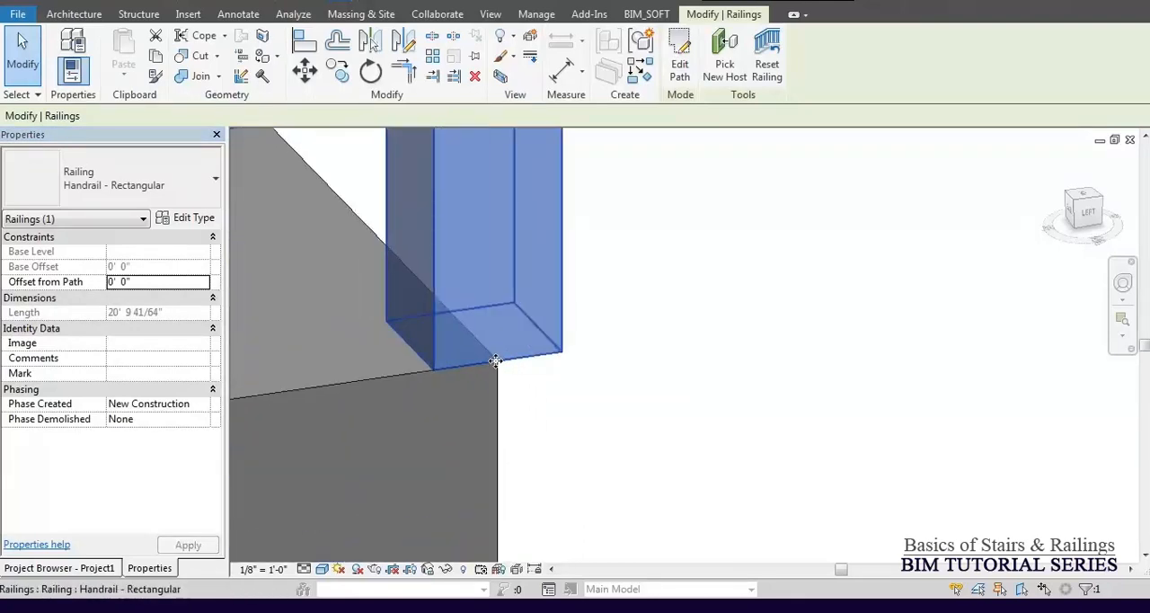
scroll(629, 369, "down", 8)
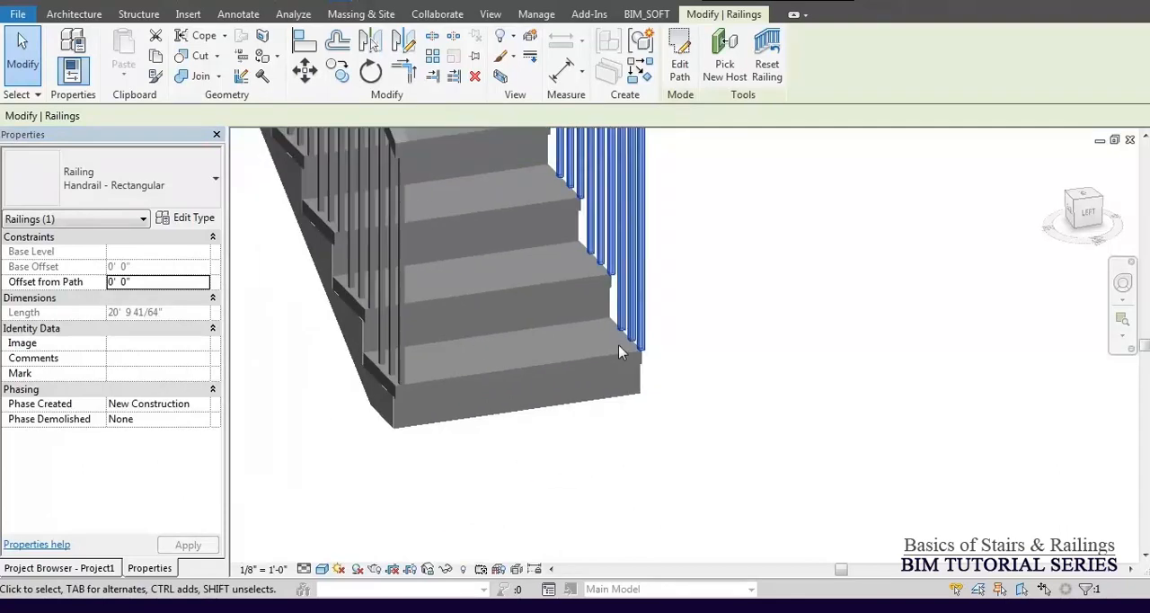
Set the outer railing's Offset from Path to -1".
scroll(619, 345, "down", 3)
scroll(469, 348, "up", 7)
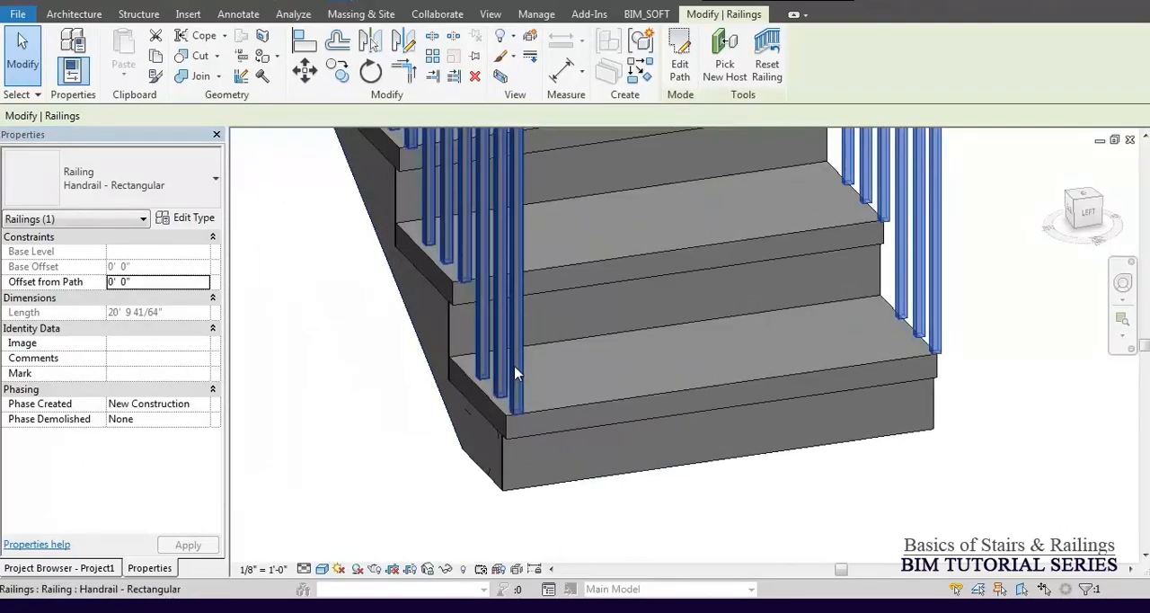
left_click(516, 367)
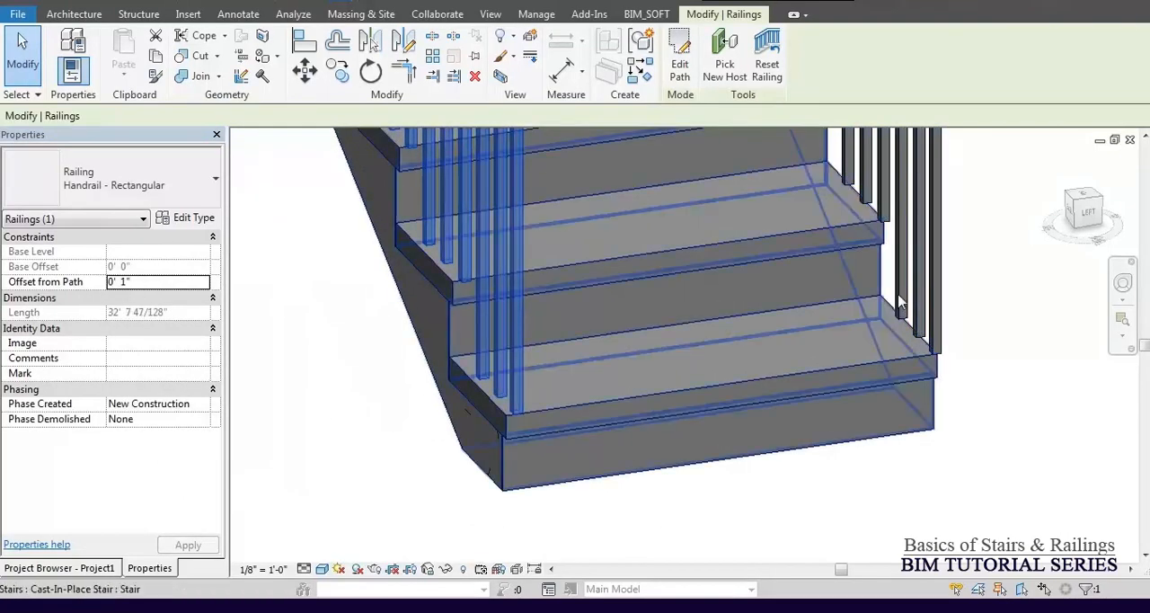
left_click(930, 274)
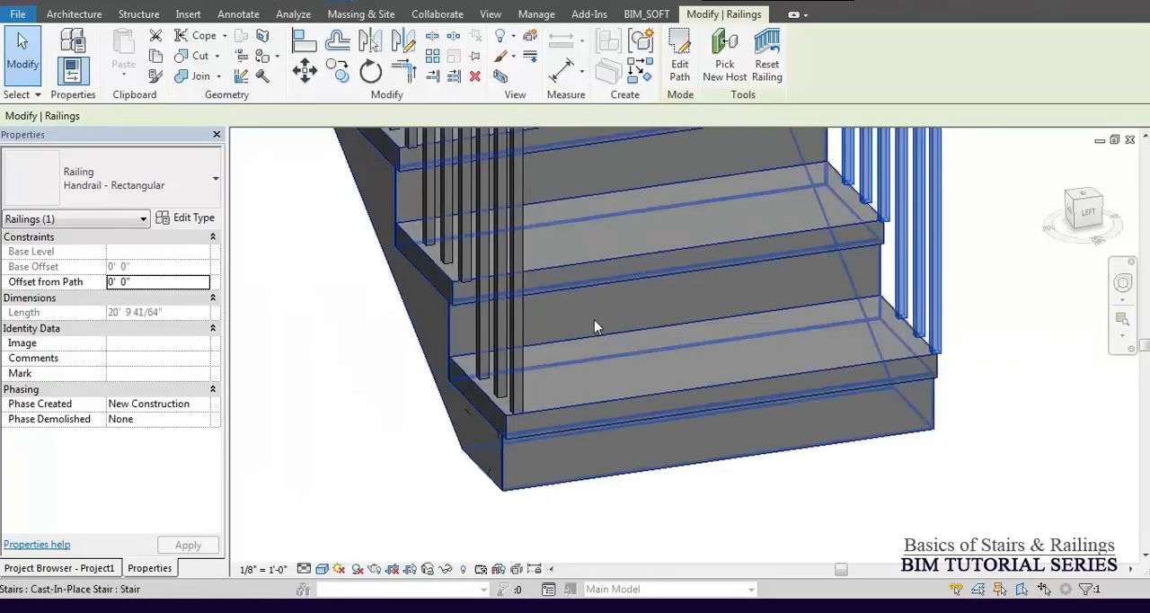
left_click(508, 367)
left_click(505, 362)
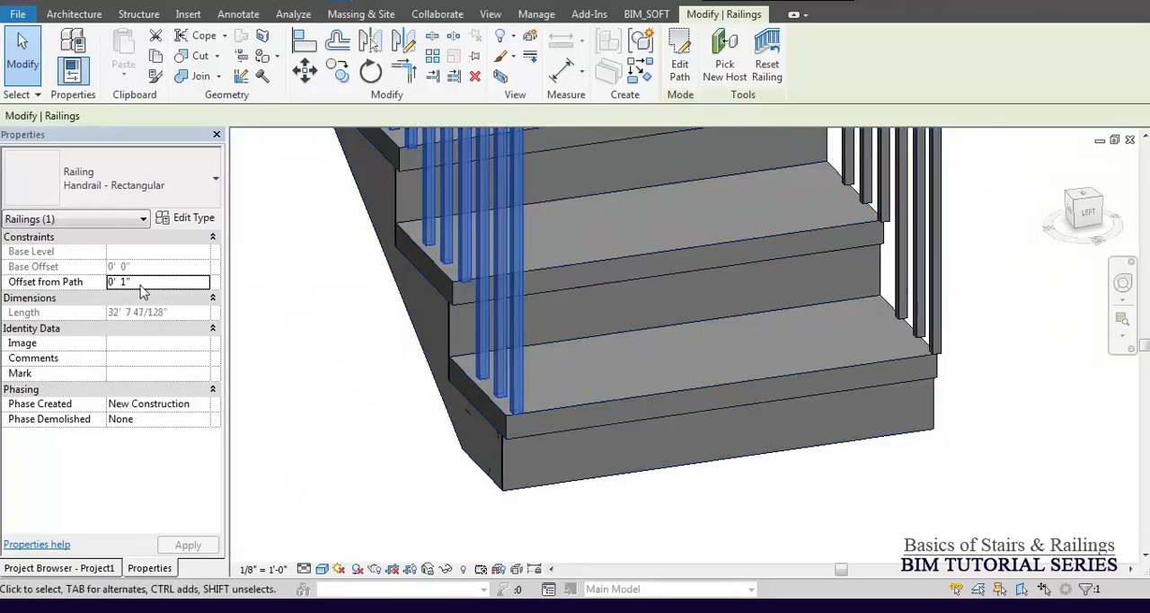
left_click(143, 284)
type("0")
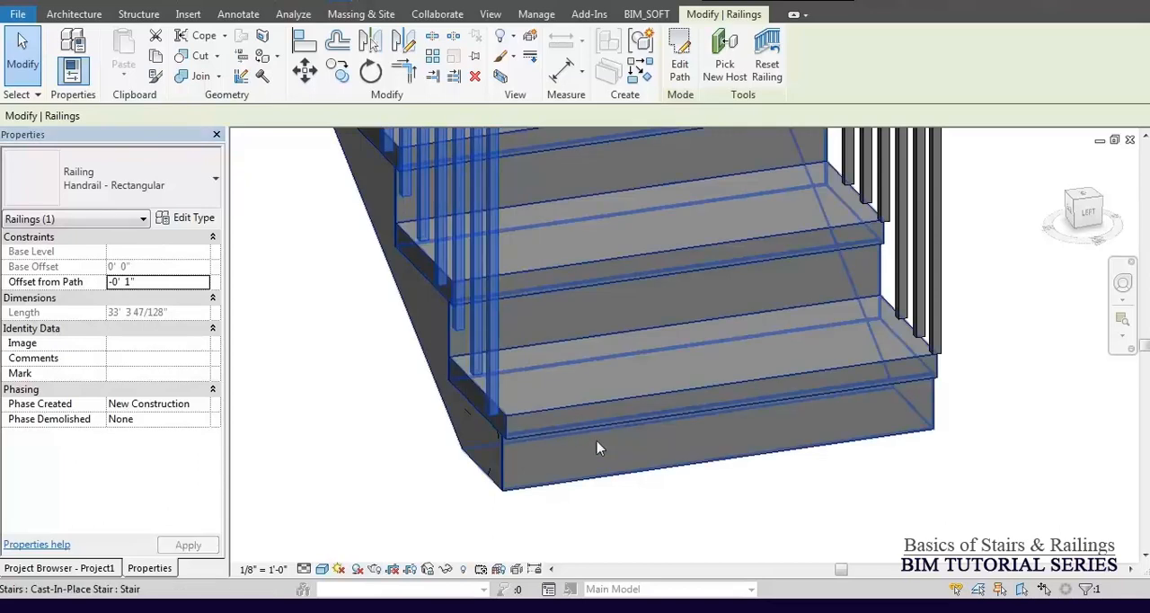
Examine the outer railing's balusters at the bottom steps and set its Offset from Path to 1".
scroll(604, 463, "down", 5)
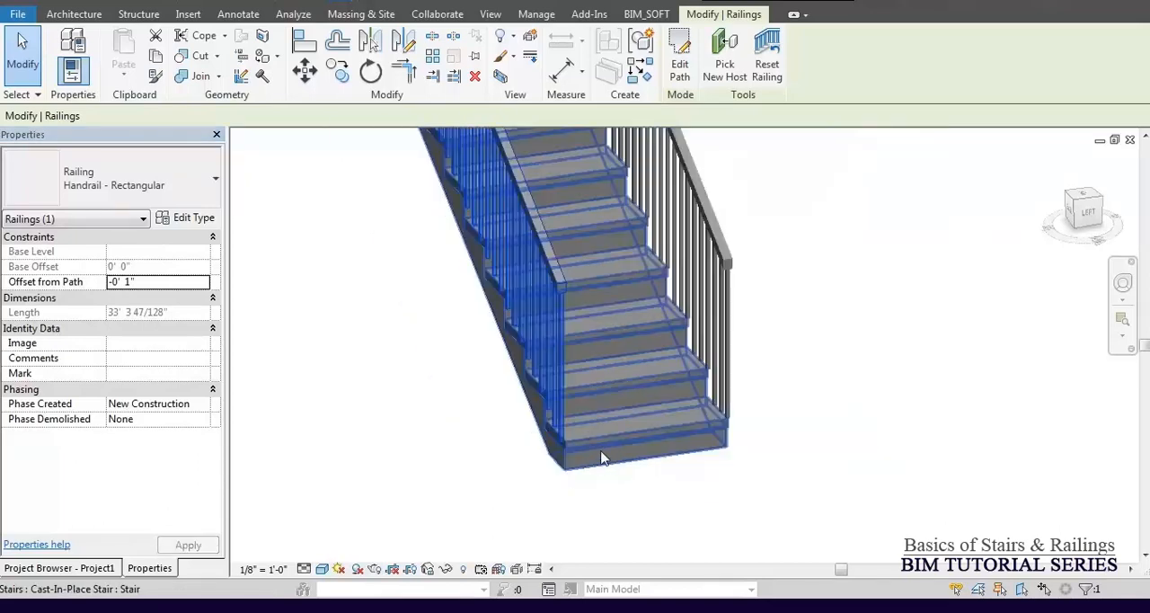
middle_click_drag(537, 436, 611, 419, "shift")
scroll(673, 444, "up", 3)
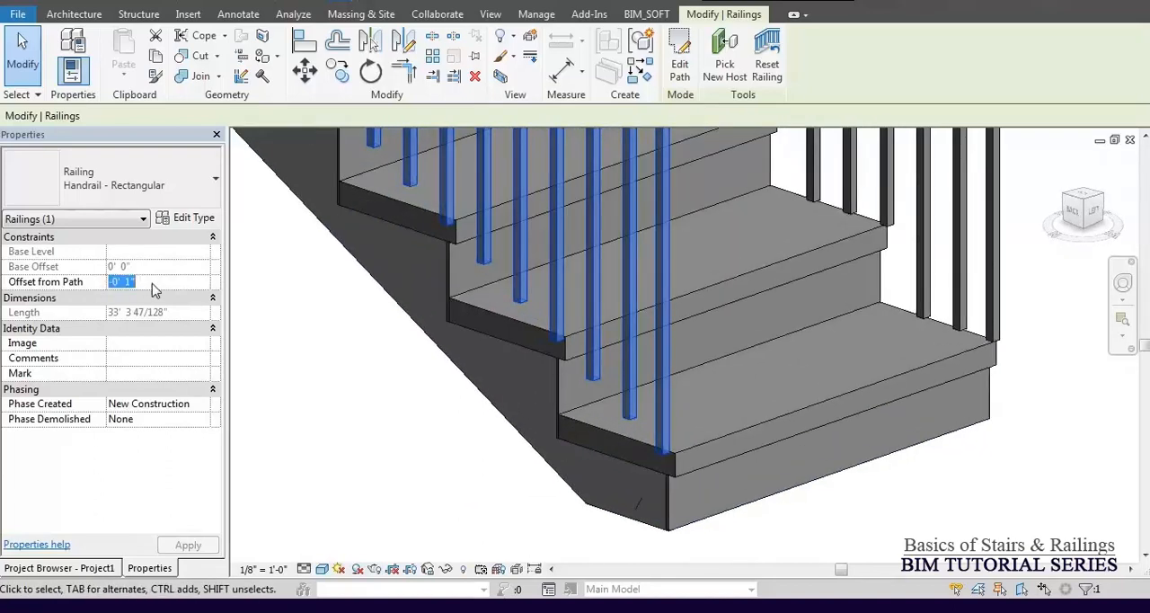
type("1")
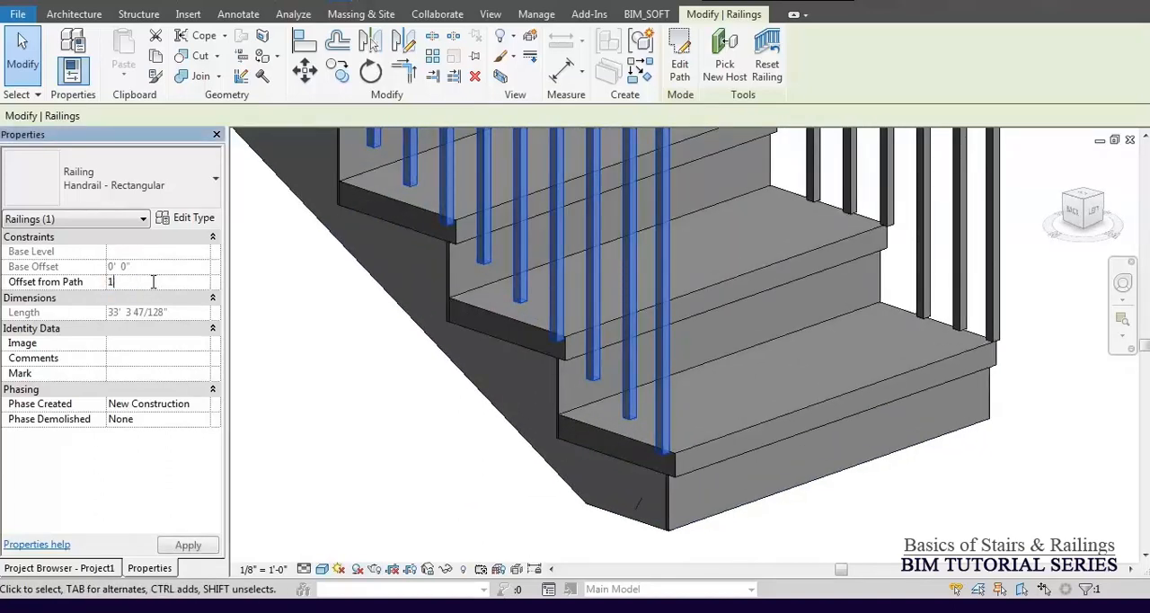
key("Return")
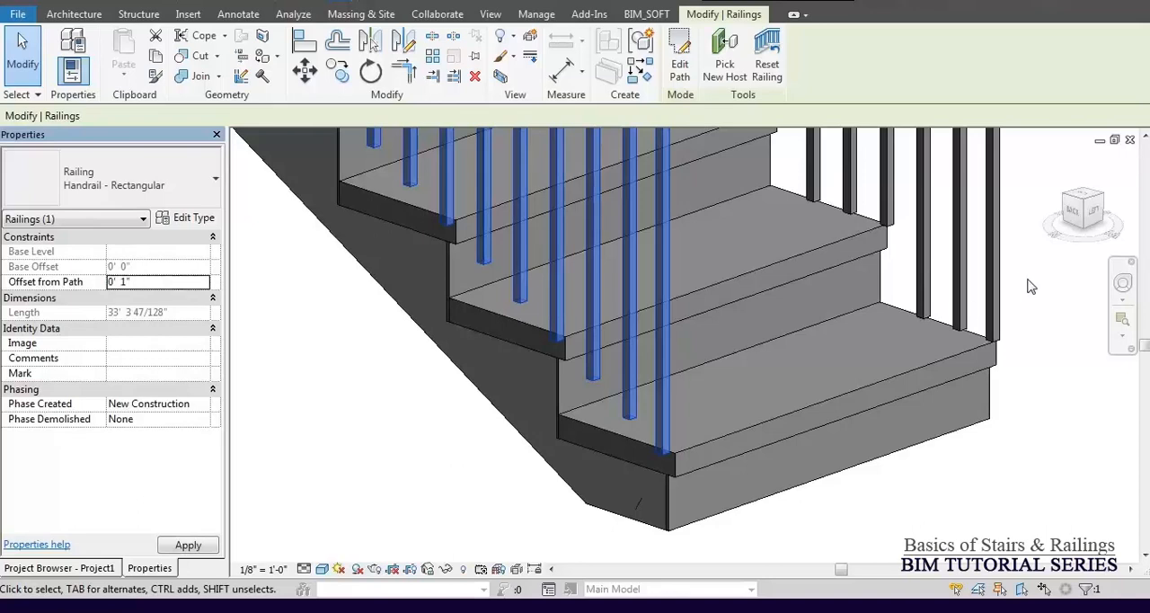
Set the inner railing's Offset from Path to 1".
left_click(998, 285)
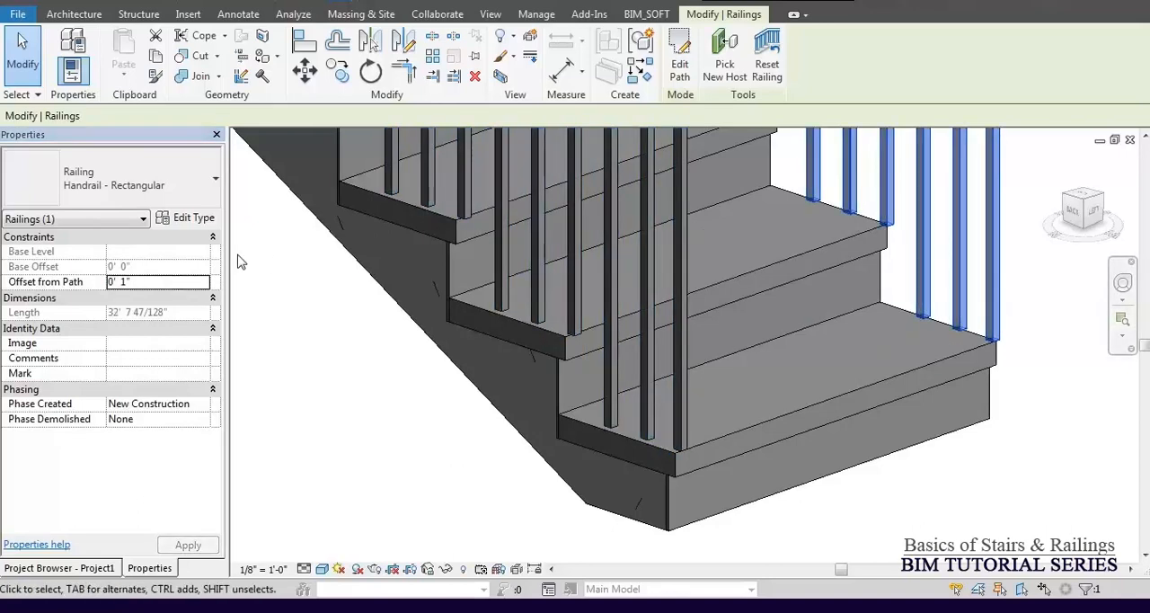
left_click(155, 284)
type("1")
key("Return")
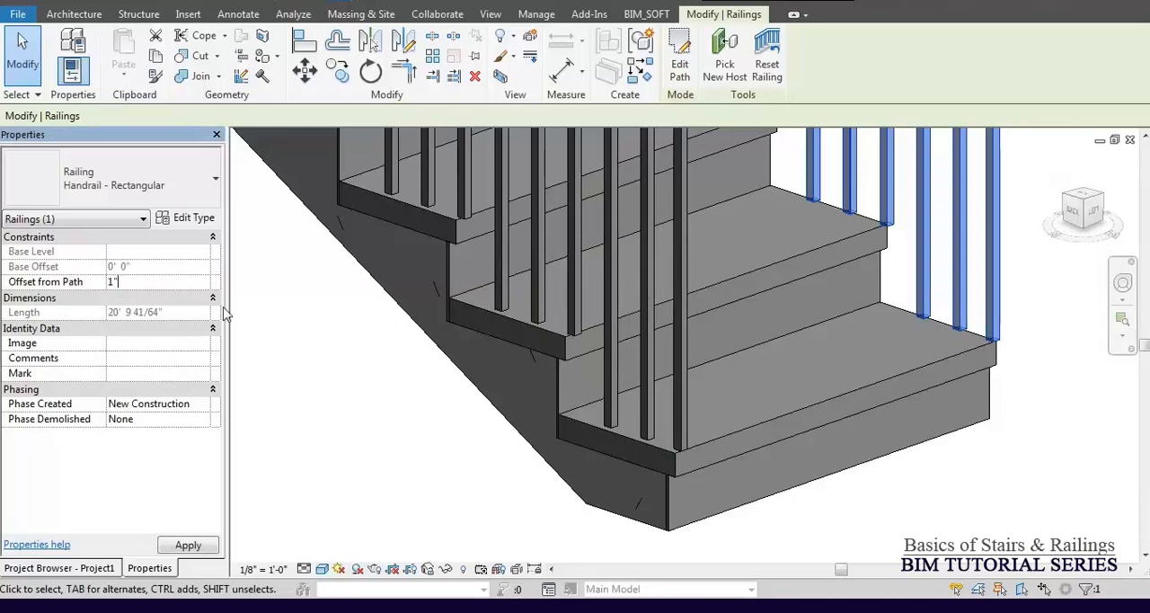
Examine both railings along the lower flight's treads and open the inner railing's type properties.
scroll(774, 365, "down", 2)
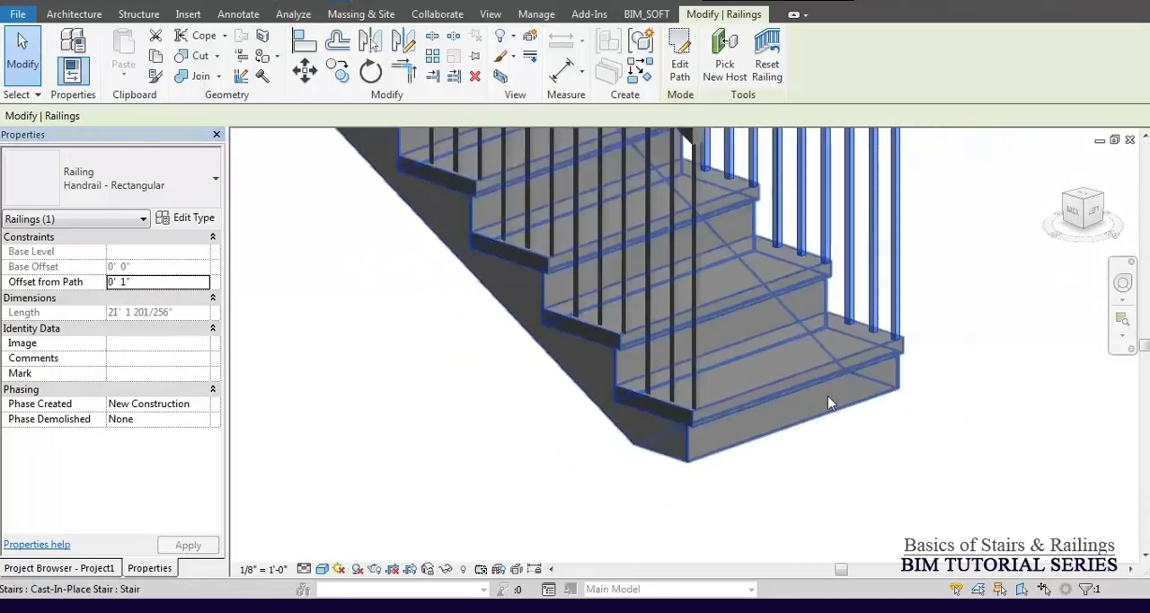
middle_click_drag(870, 427, 907, 447, "shift")
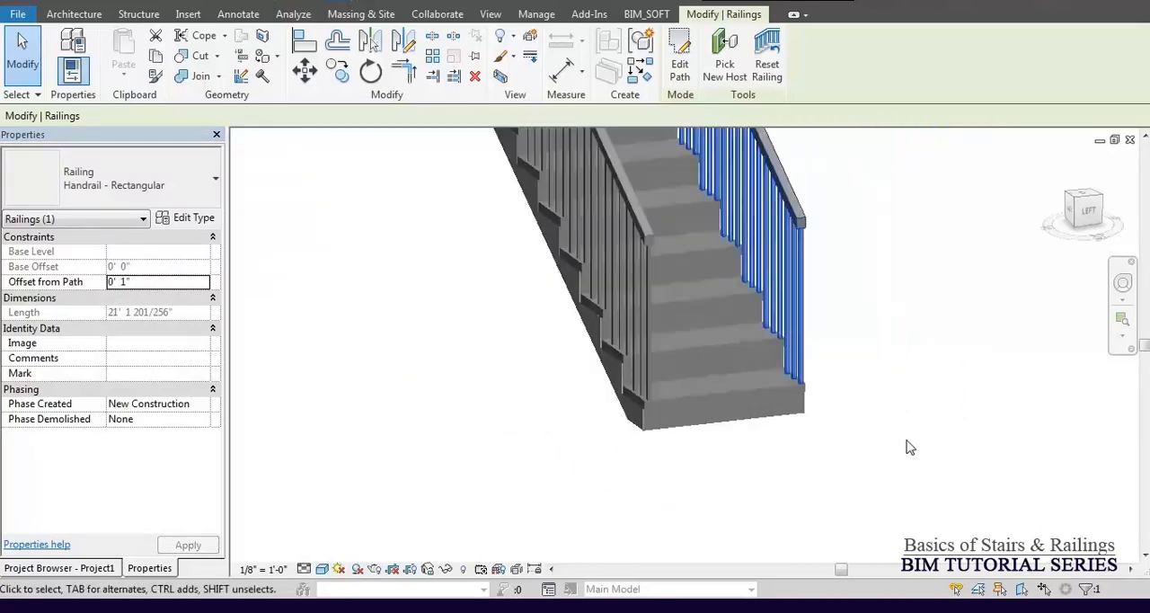
scroll(629, 413, "up", 5)
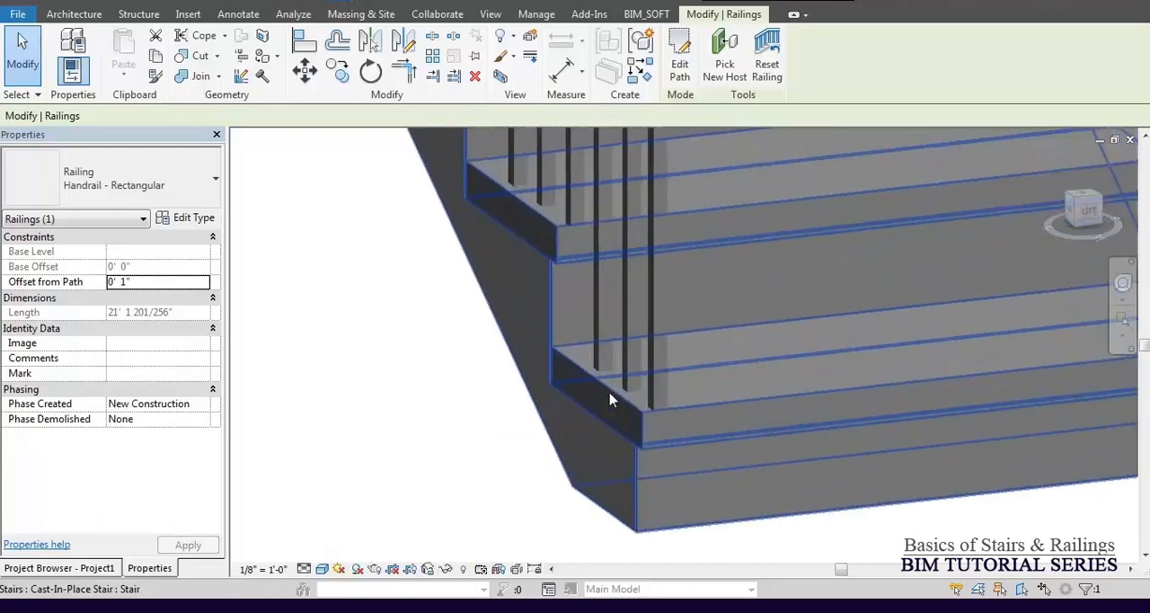
scroll(639, 485, "down", 4)
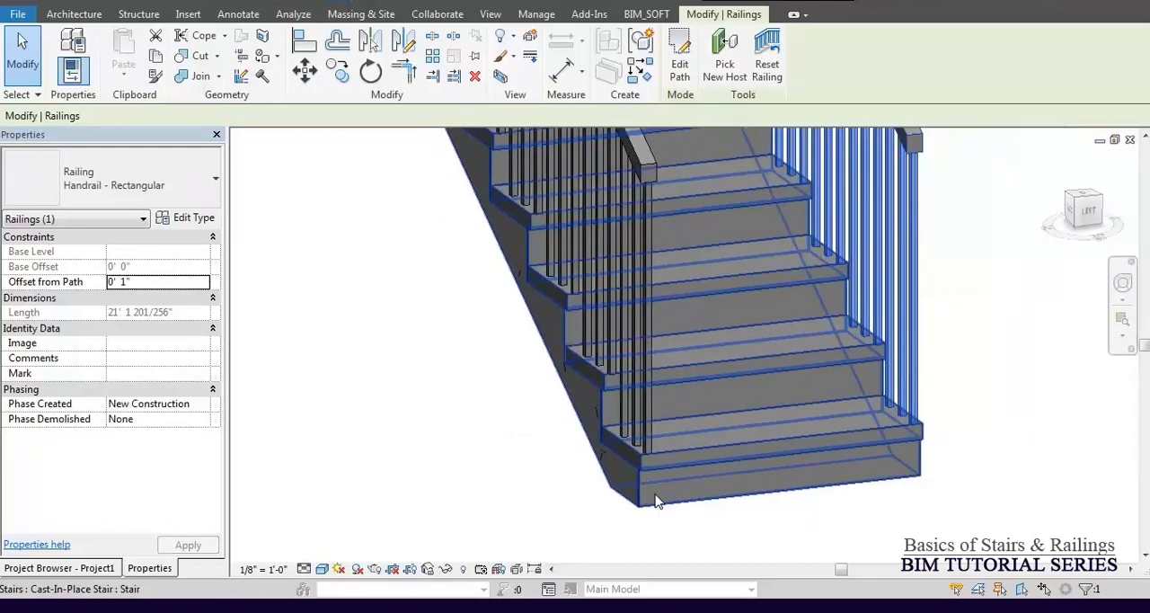
middle_click_drag(599, 329, 744, 308, "shift")
left_click(194, 218)
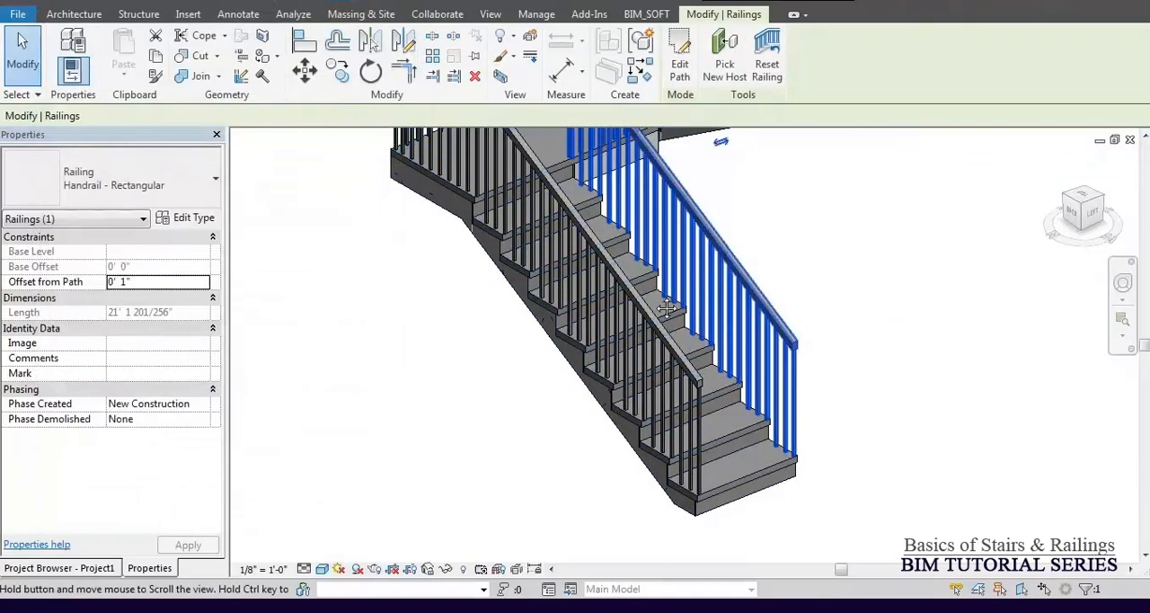
Delete the inner railing that runs along both flights and the landing.
middle_click_drag(665, 308, 737, 408, "shift")
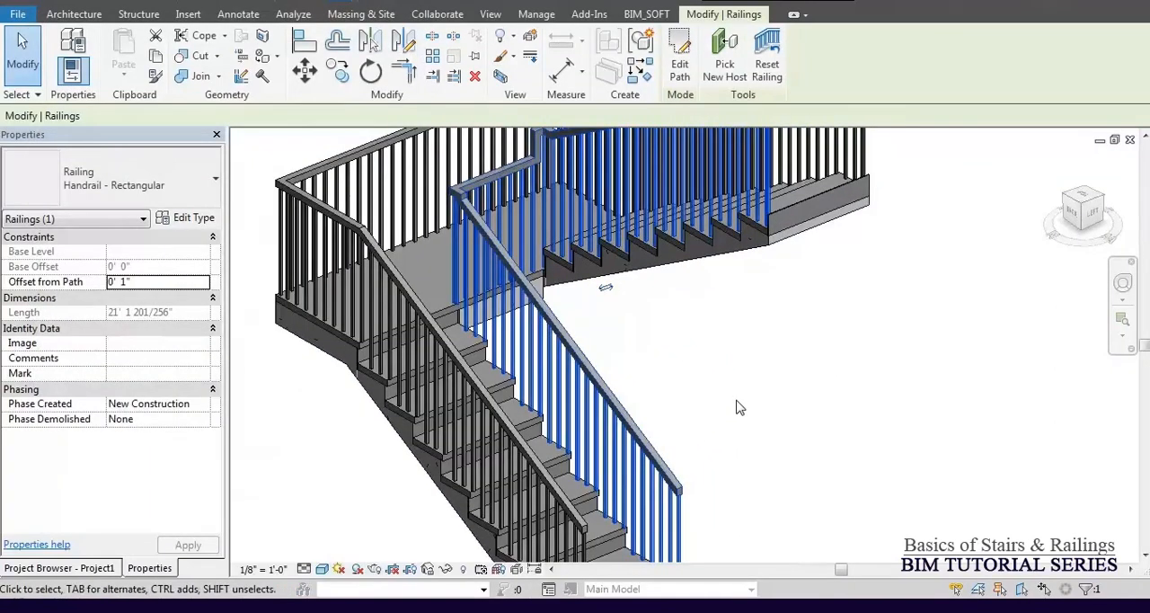
scroll(737, 408, "down", 2)
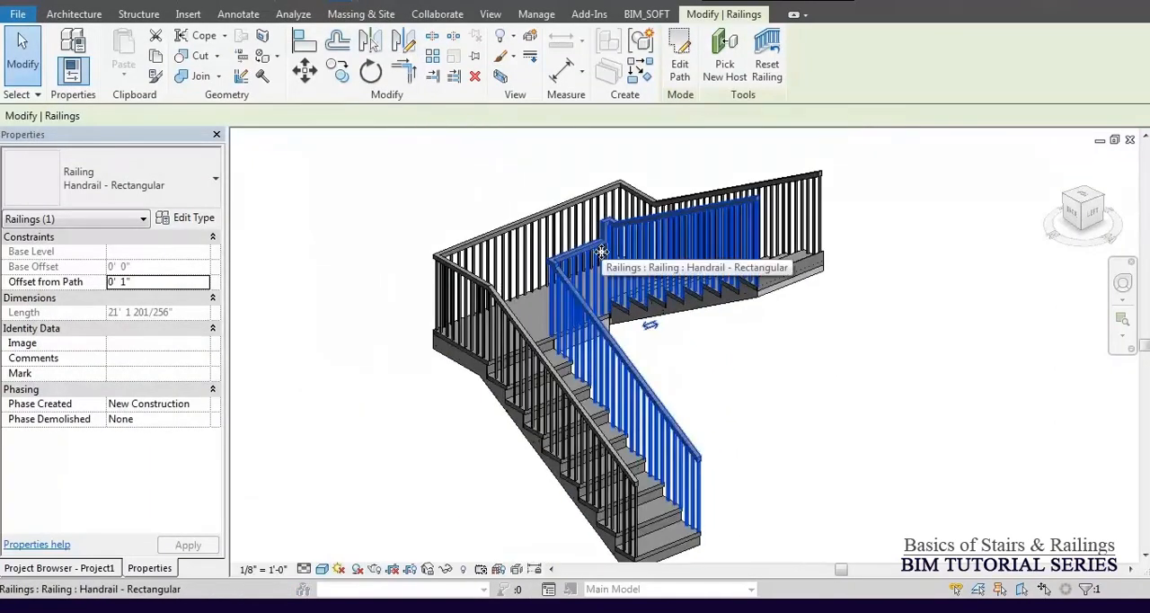
key("Escape")
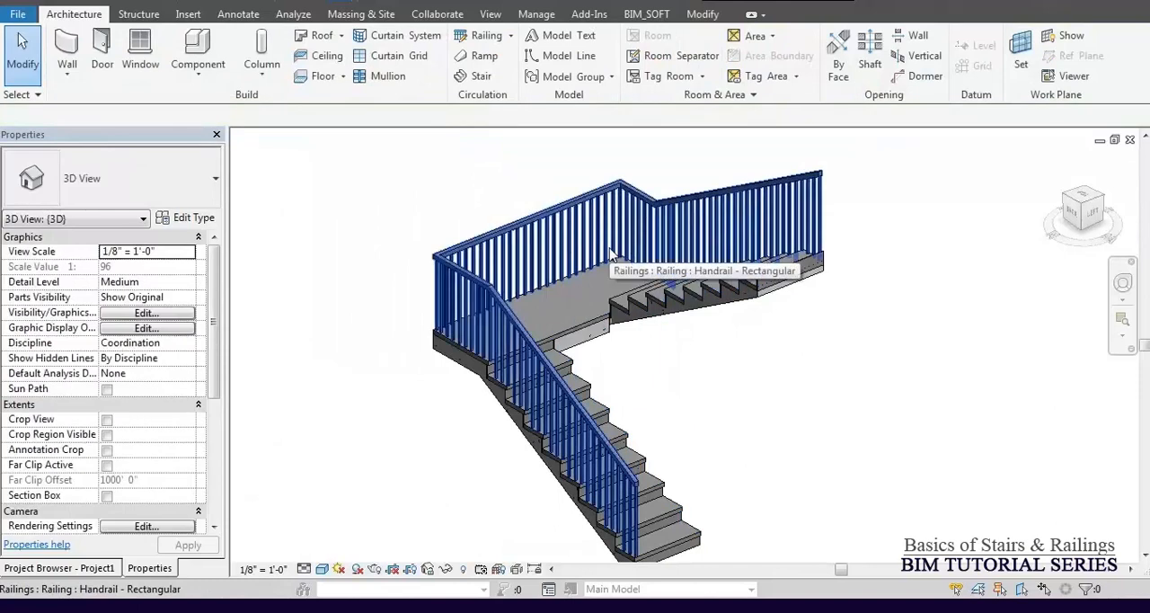
Open the Level 1 floor plan to show the stair.
left_click(81, 569)
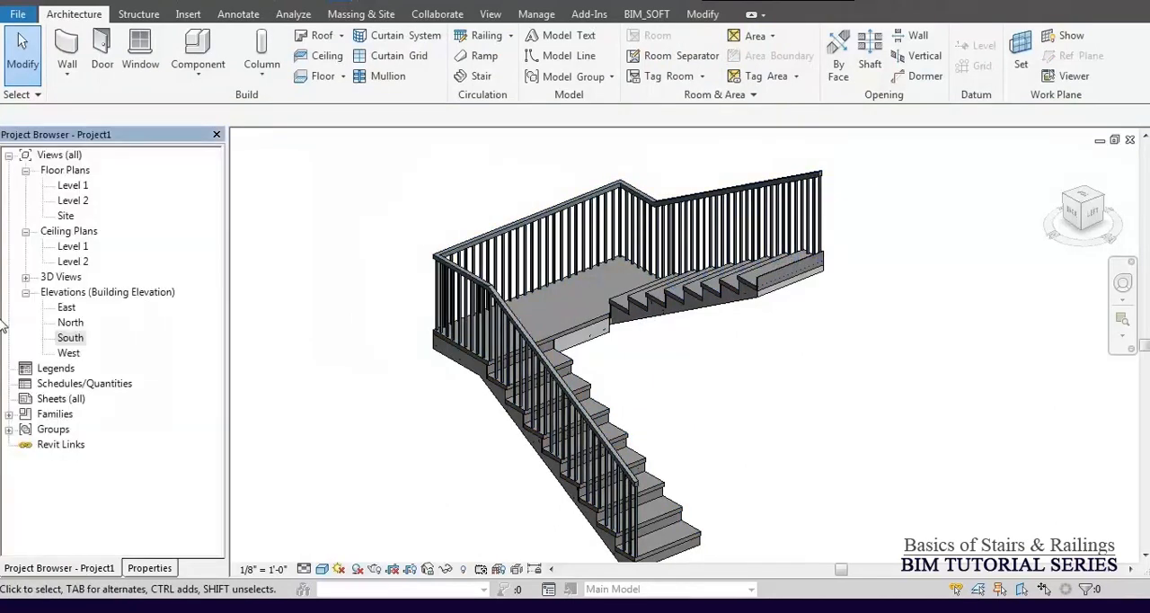
double_click(74, 186)
scroll(670, 307, "up", 5)
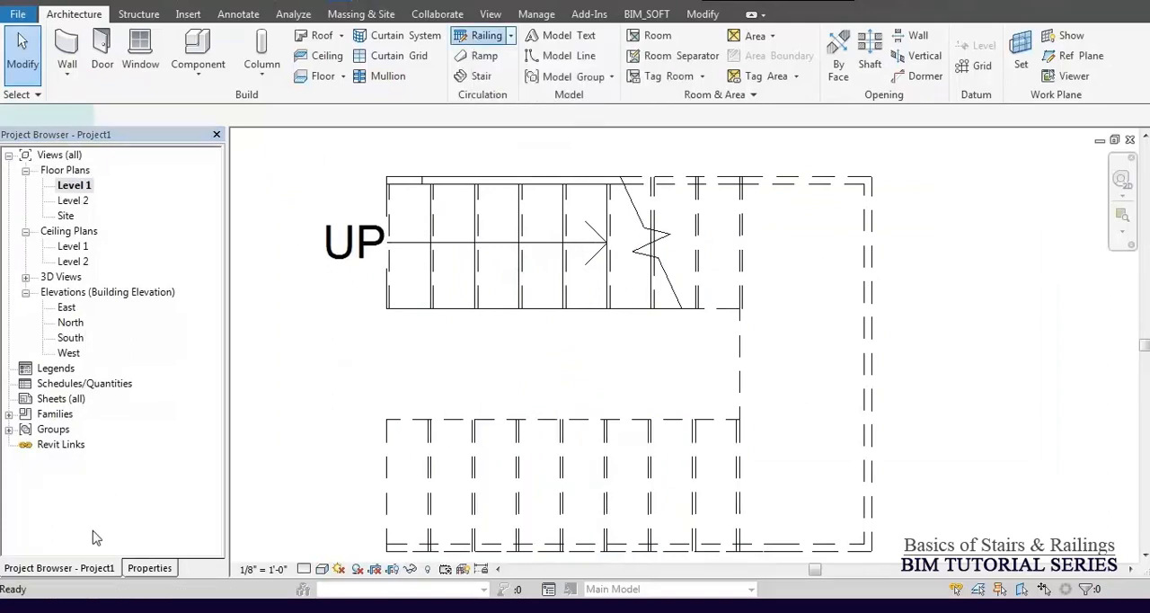
Create a Handrail - Rectangular railing on Level 1 by picking the inner edges of both flights and the landing as its path.
left_click(149, 568)
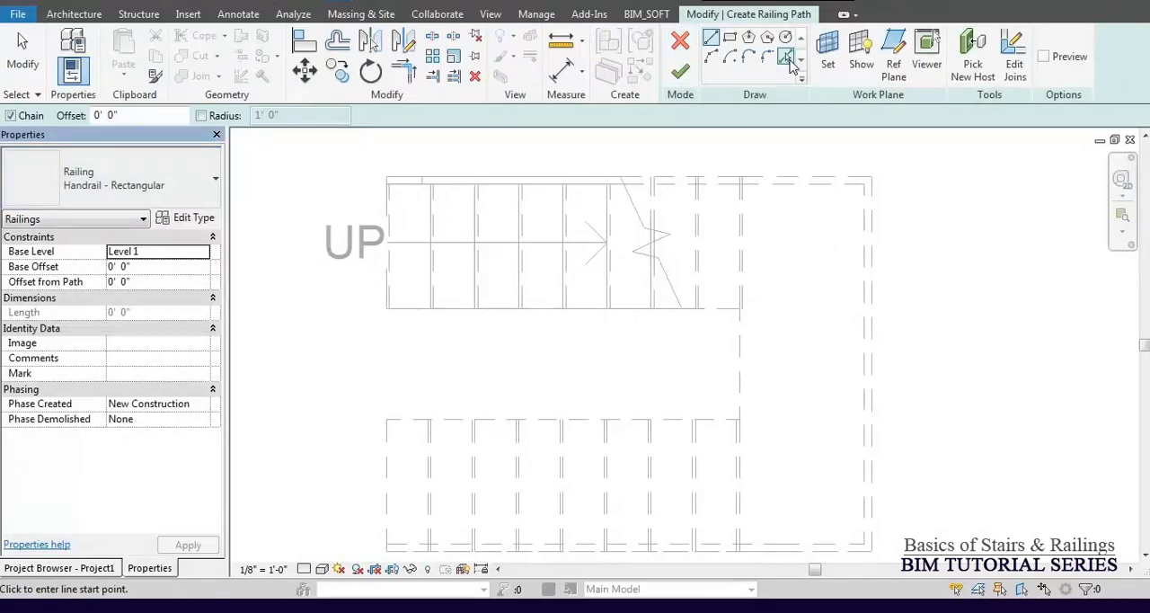
left_click(787, 59)
left_click(593, 310)
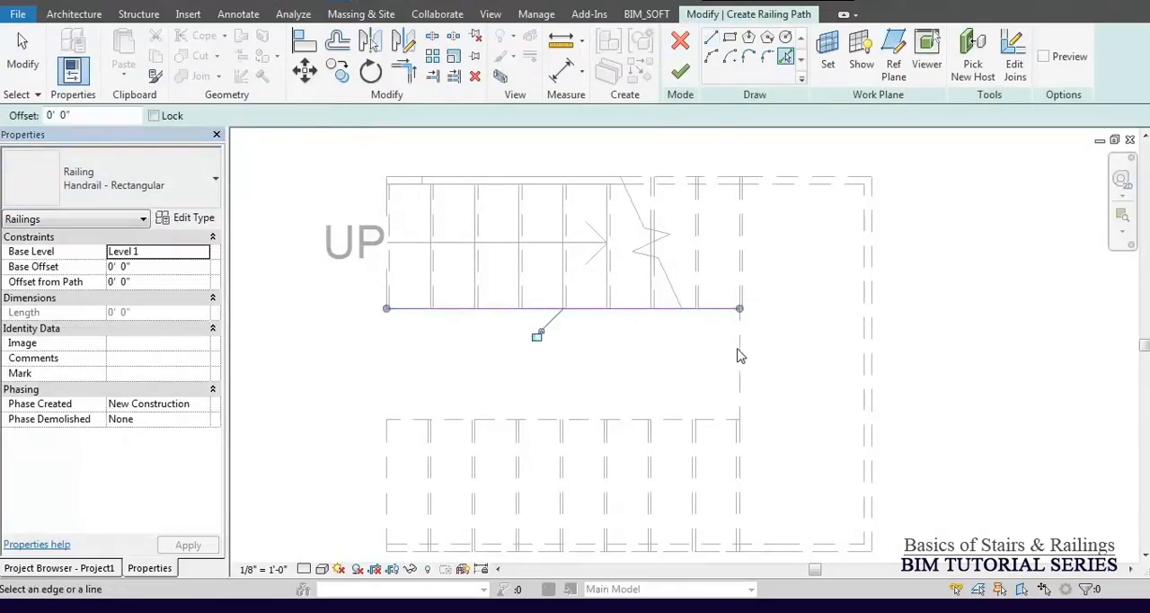
left_click(739, 377)
left_click(659, 420)
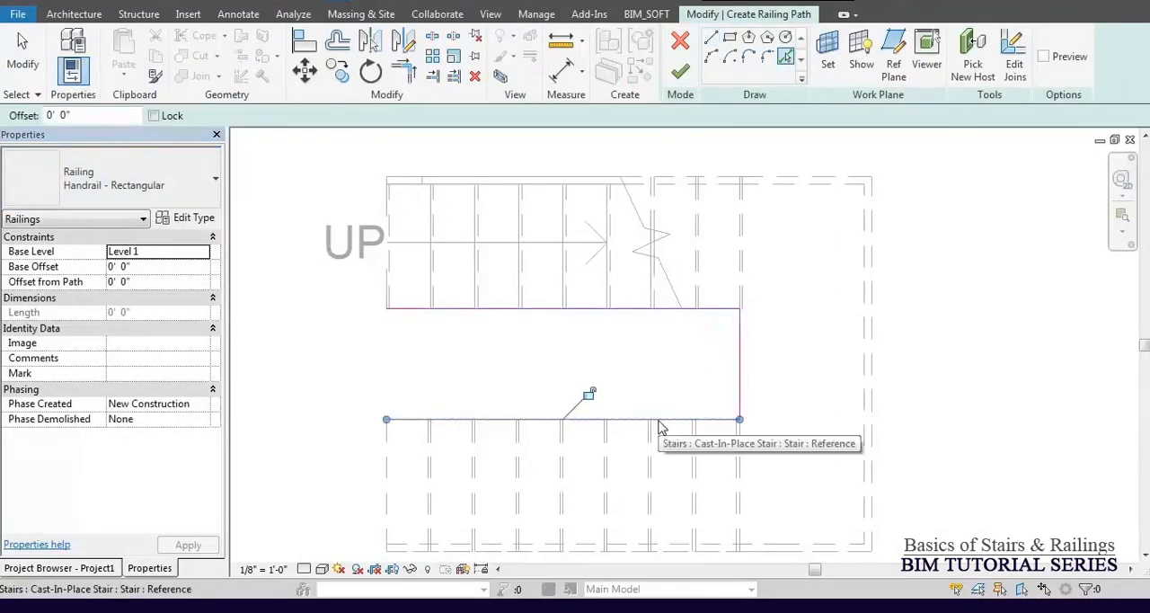
left_click(683, 72)
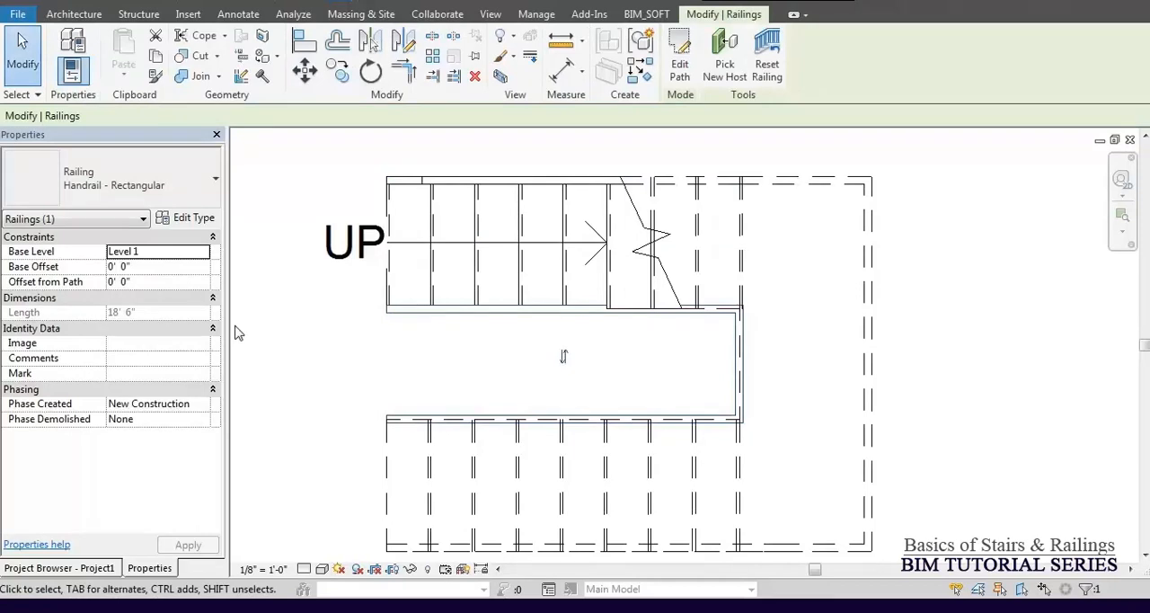
Return to the 3D view and assign the cast-in-place stair as the new host of the freshly sketched inner railing.
left_click(308, 4)
middle_click_drag(644, 396, 636, 369, "shift")
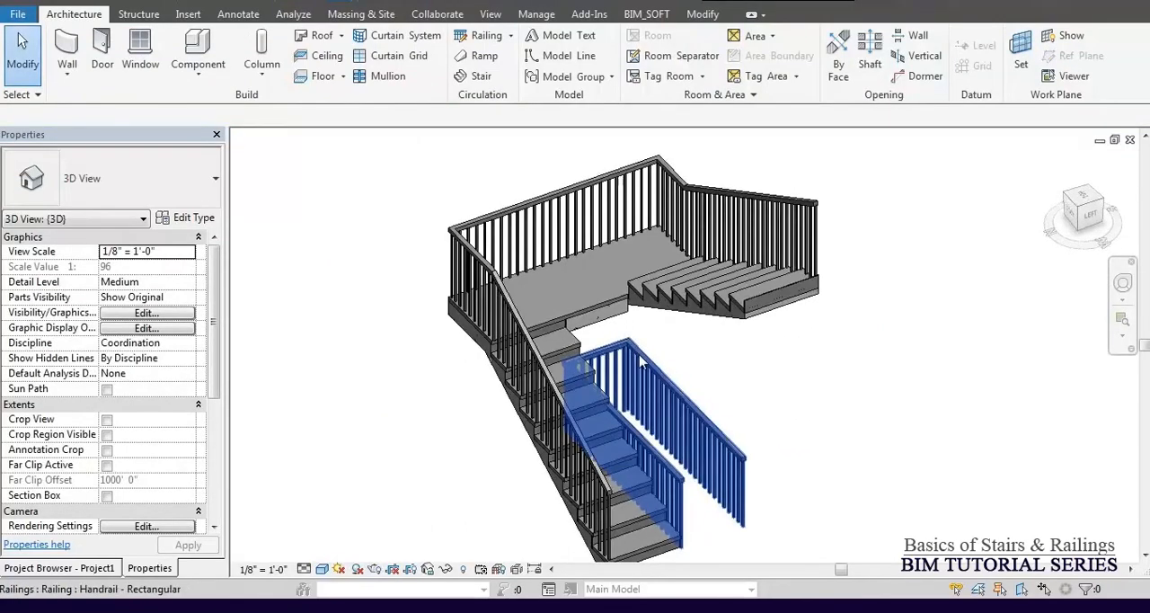
left_click(642, 361)
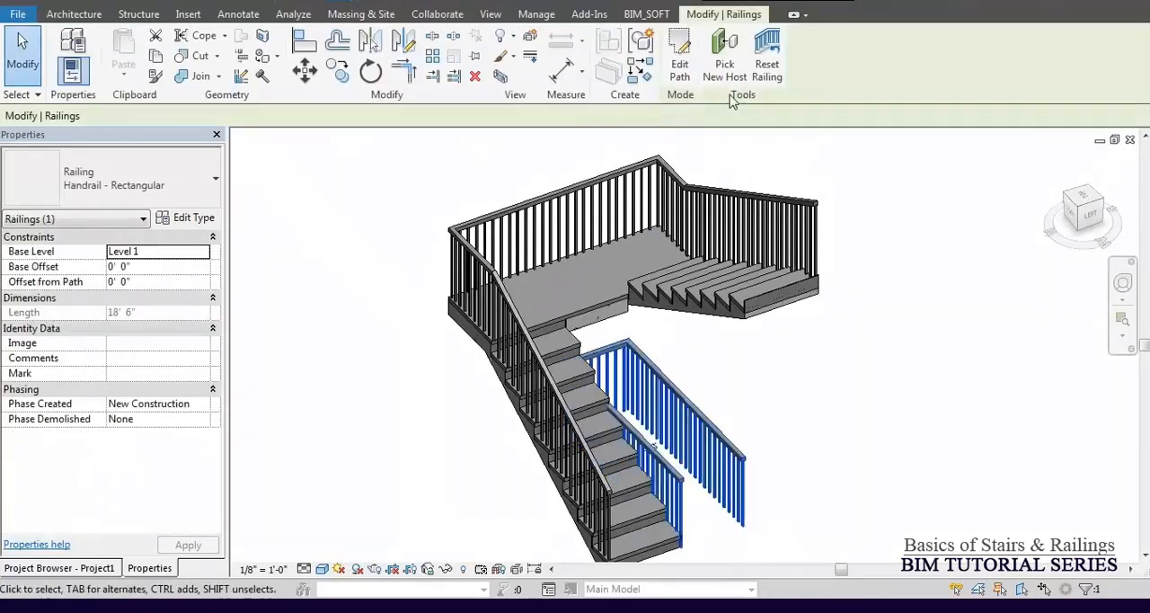
left_click(724, 55)
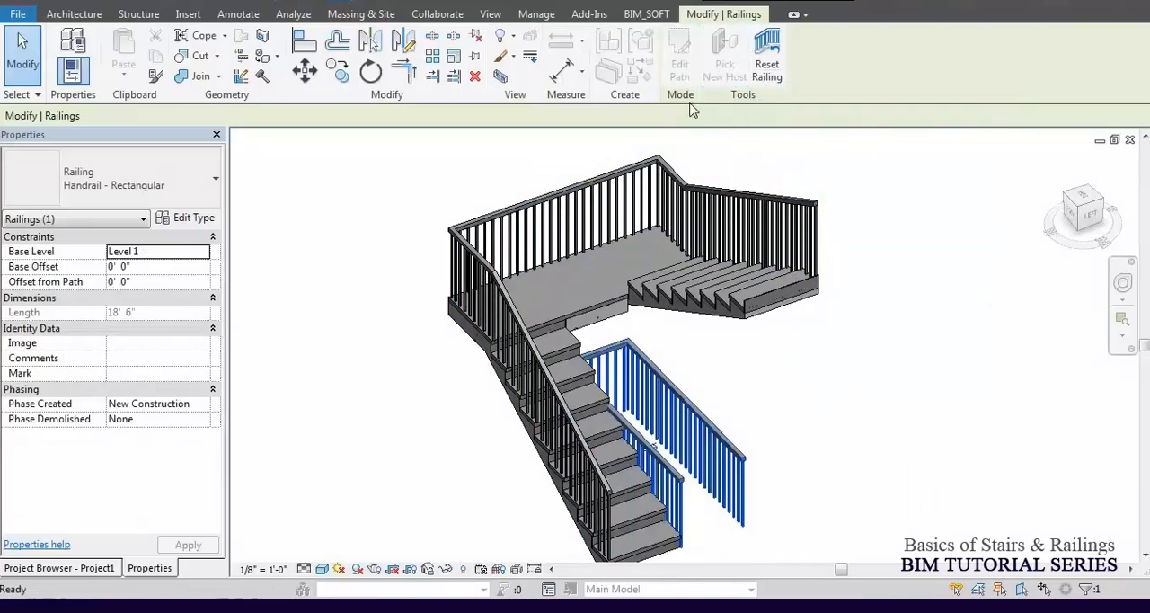
left_click(633, 304)
left_click(632, 298)
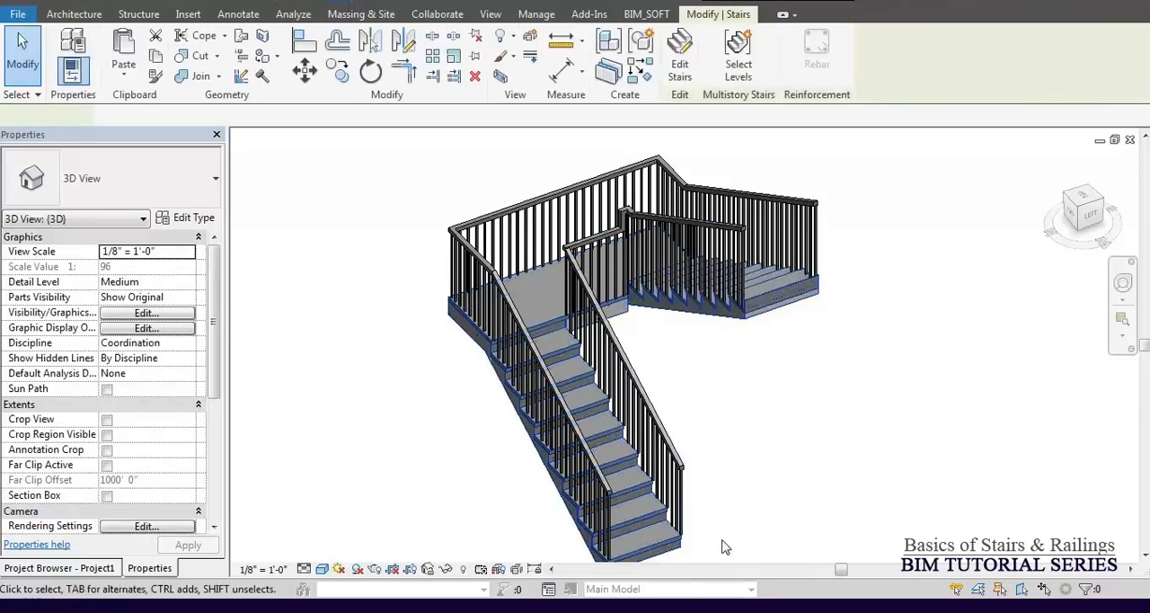
Set the inner railing's Offset from Path to 1".
middle_click_drag(688, 539, 656, 404)
scroll(657, 404, "up", 5)
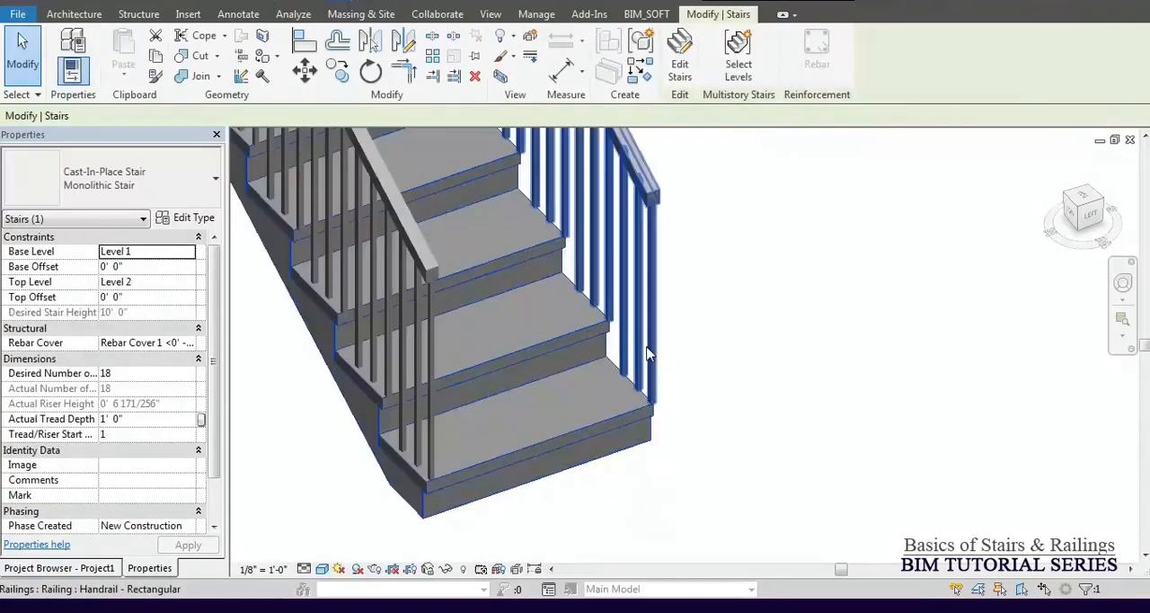
left_click(649, 353)
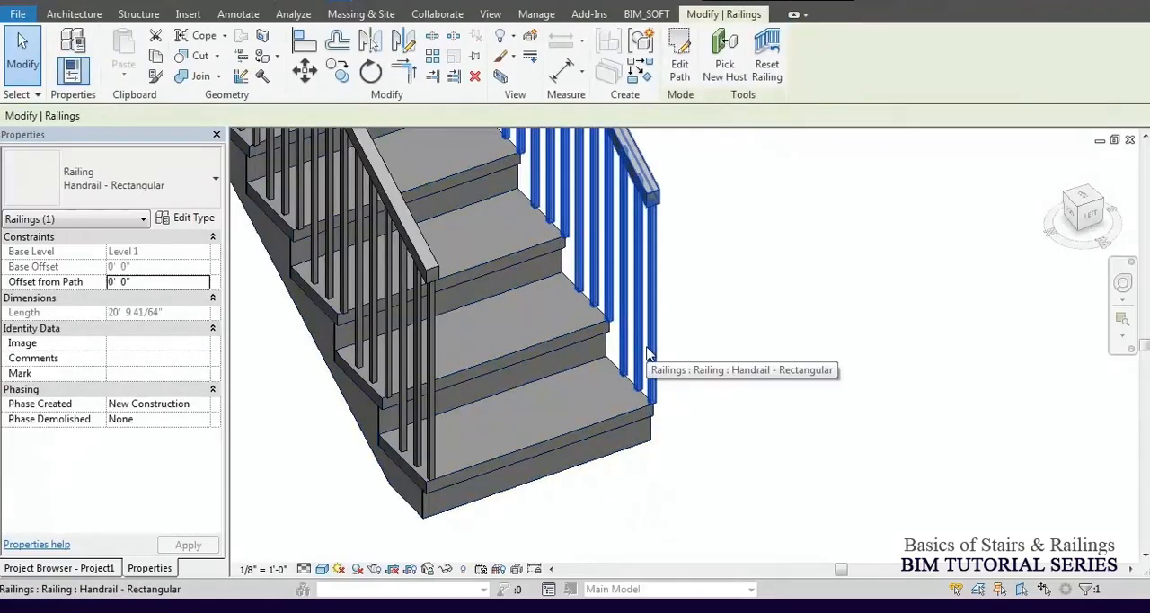
left_click(143, 282)
type("1")
key("Return")
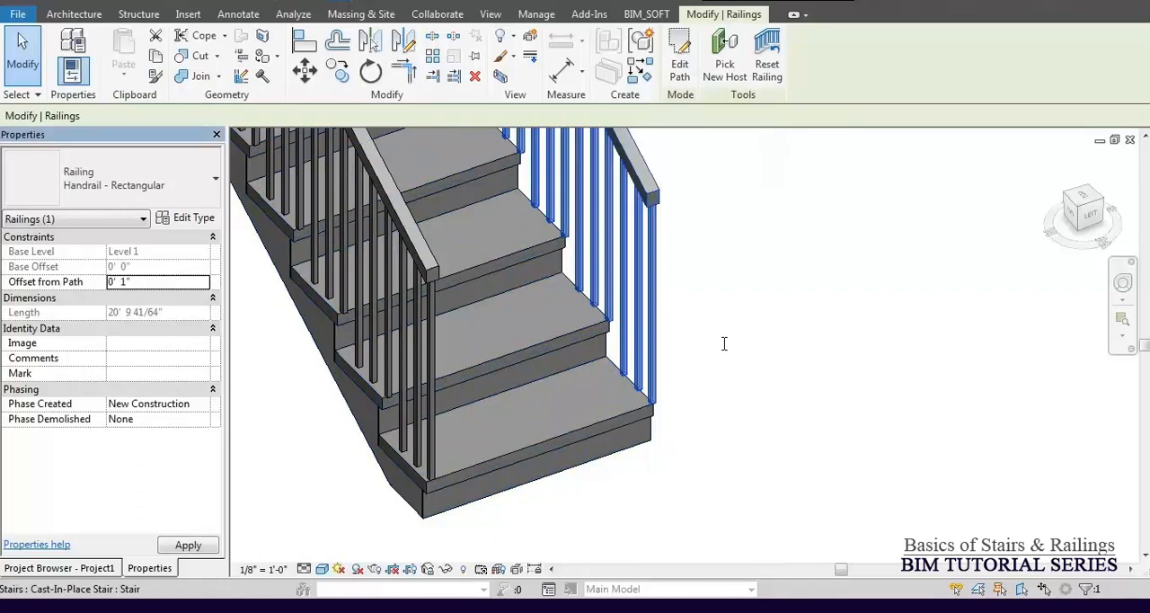
left_click(726, 351)
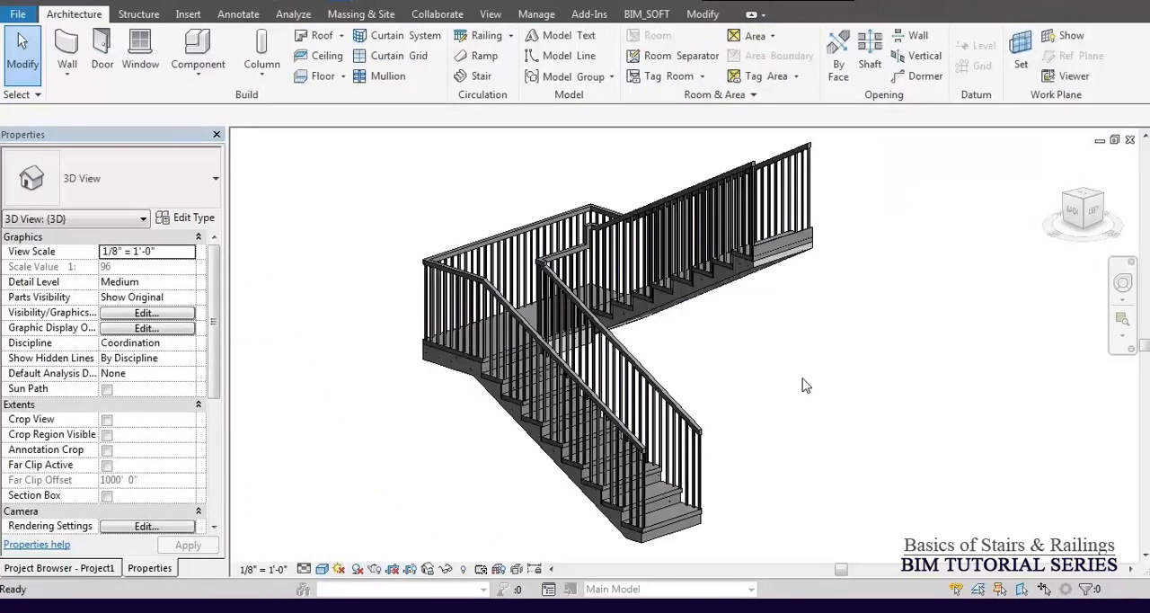
Temporarily hide the outer and inner railings in the 3D view.
left_click(620, 213)
left_click(592, 339, "ctrl")
key("h")
key("h")
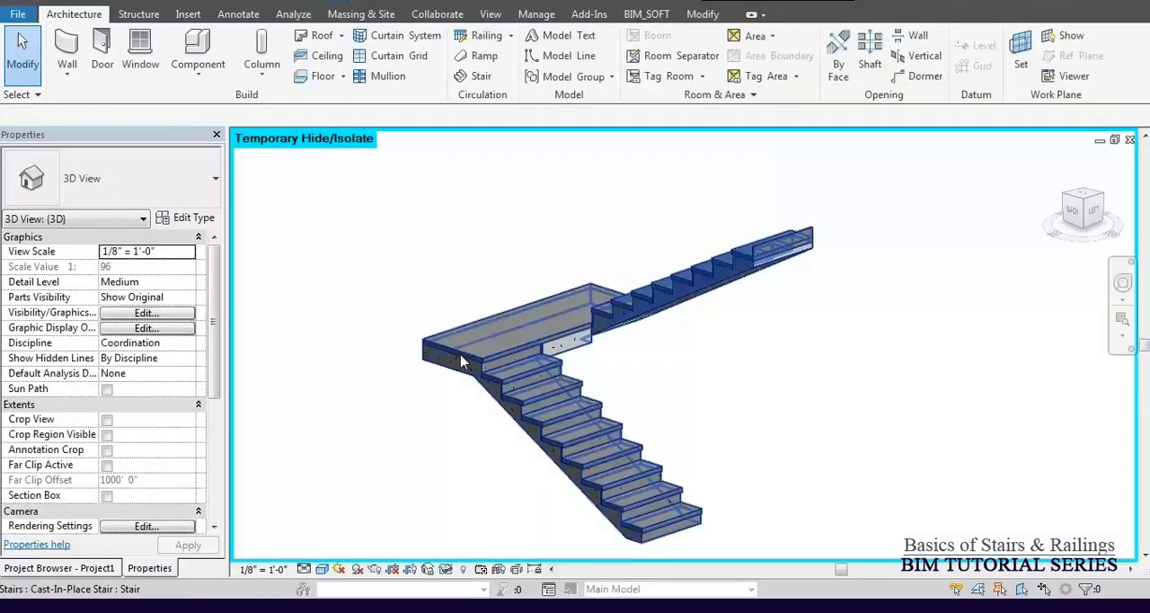
Change the Monolithic Stair type's landing type to 8" Thickness and apply it.
left_click(463, 355)
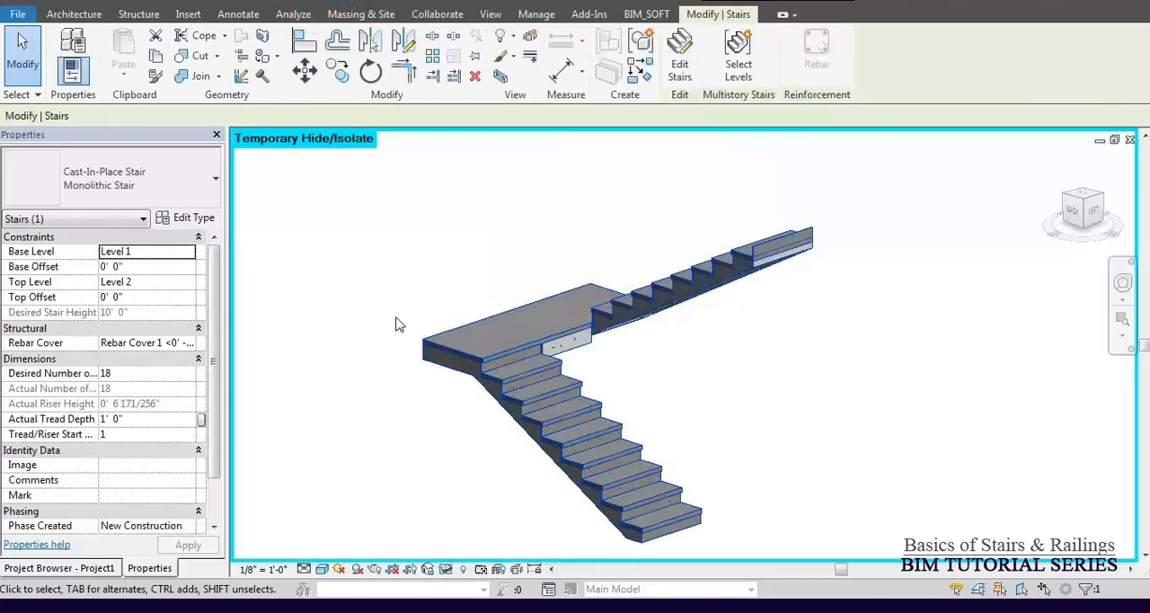
scroll(333, 372, "up", 5)
middle_click_drag(401, 352, 504, 365)
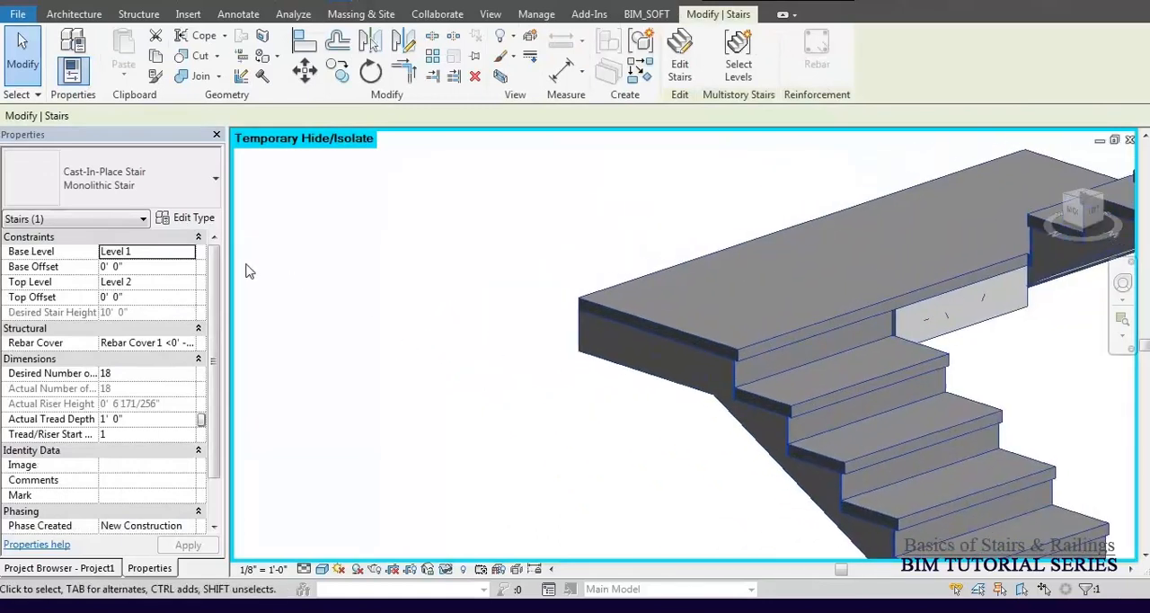
left_click(193, 219)
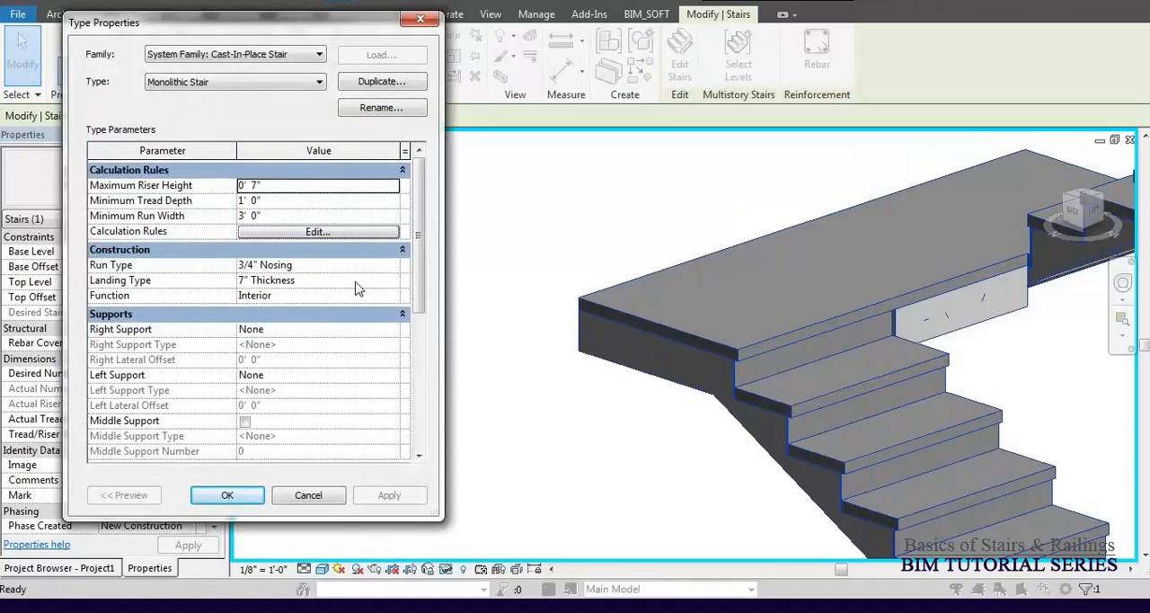
left_click(396, 281)
left_click(393, 281)
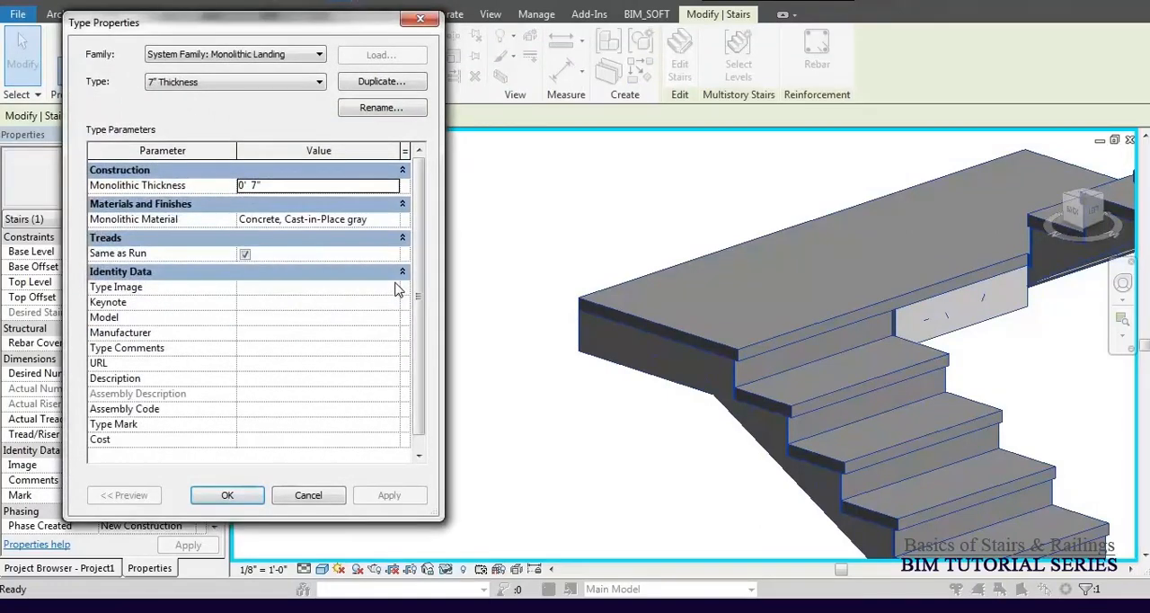
left_click(213, 85)
left_click(211, 111)
left_click(260, 495)
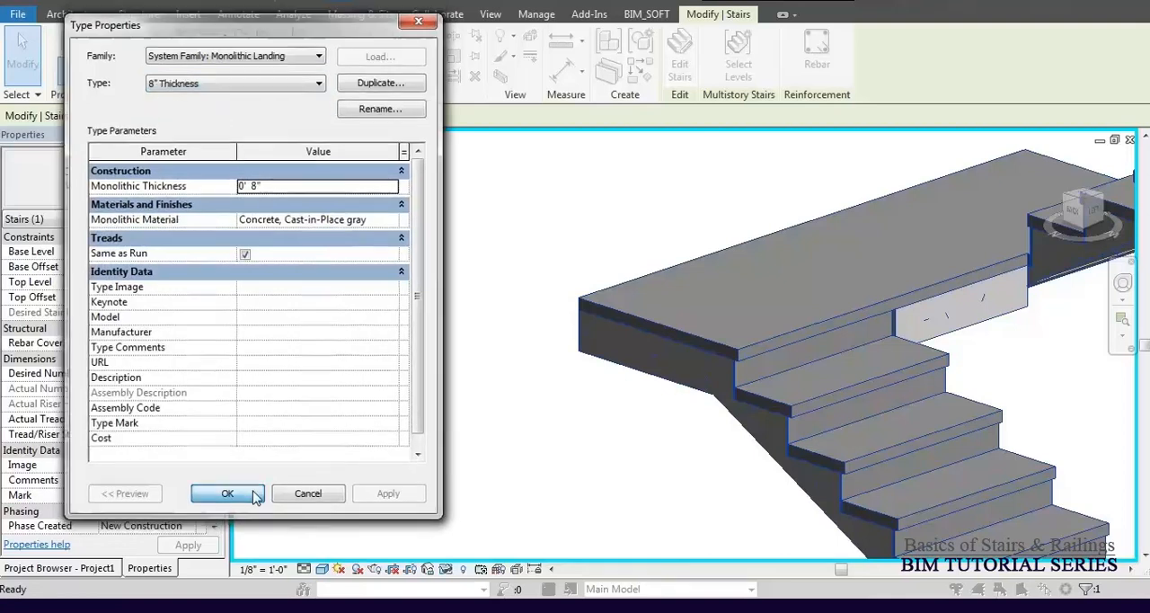
left_click(388, 495)
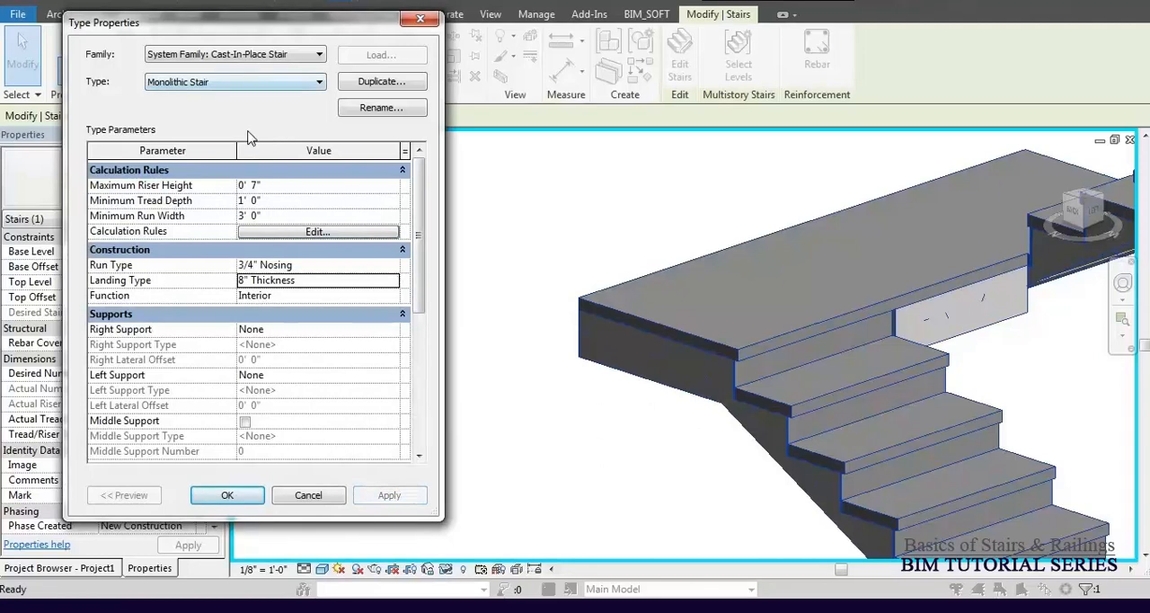
Duplicate the 7" Thickness landing type as 4" Thickness, set its Monolithic Thickness to 4", and apply it to the stair type.
left_click(394, 280)
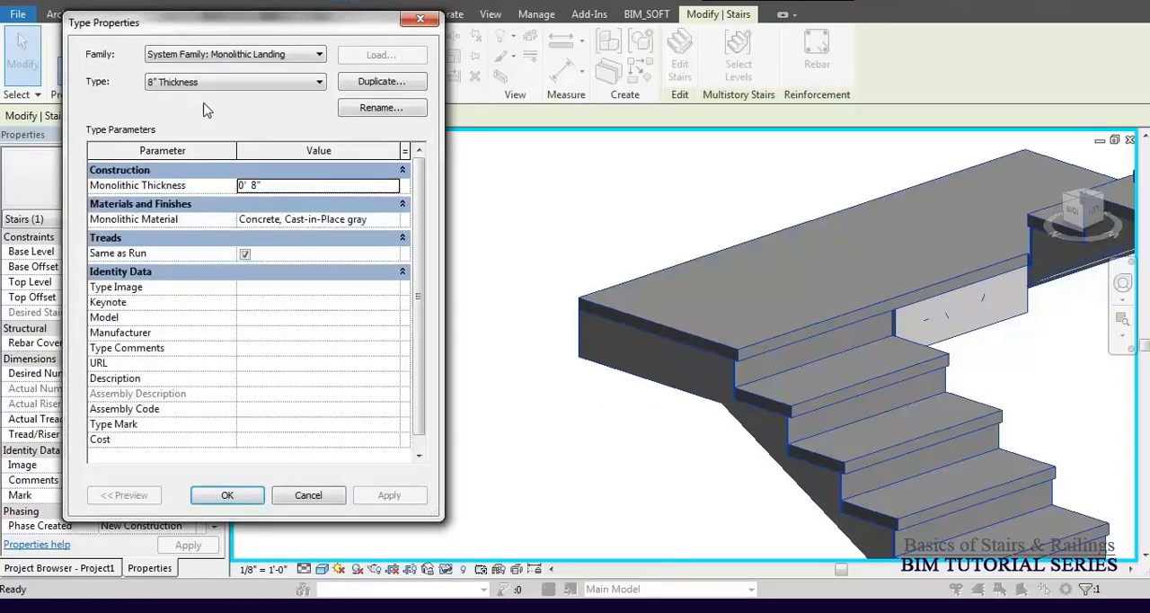
left_click(207, 82)
left_click(320, 99)
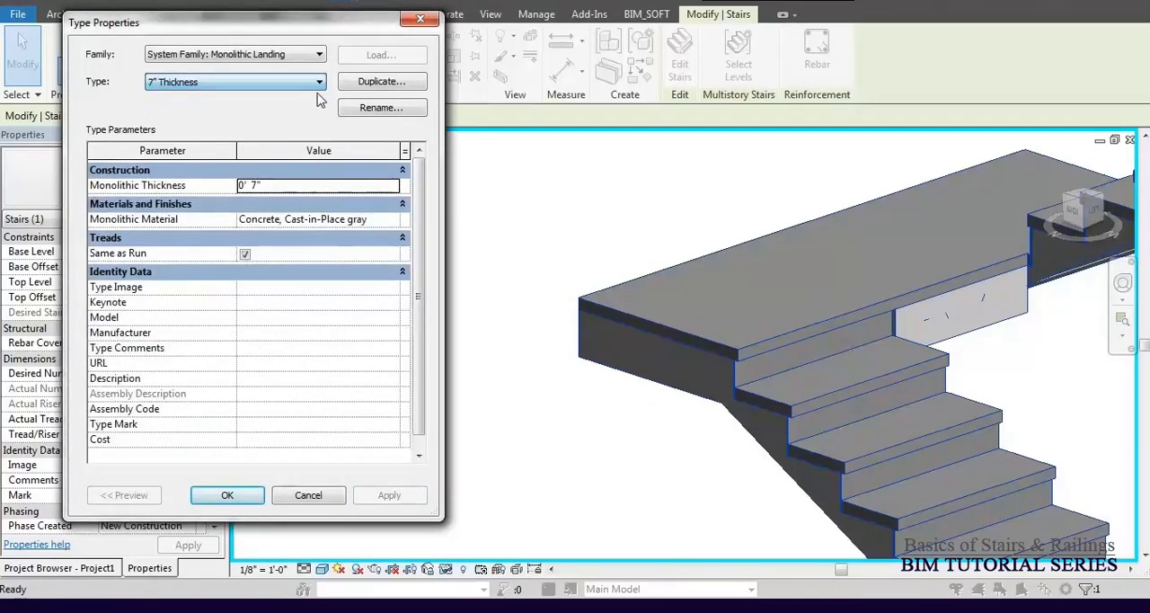
left_click(381, 81)
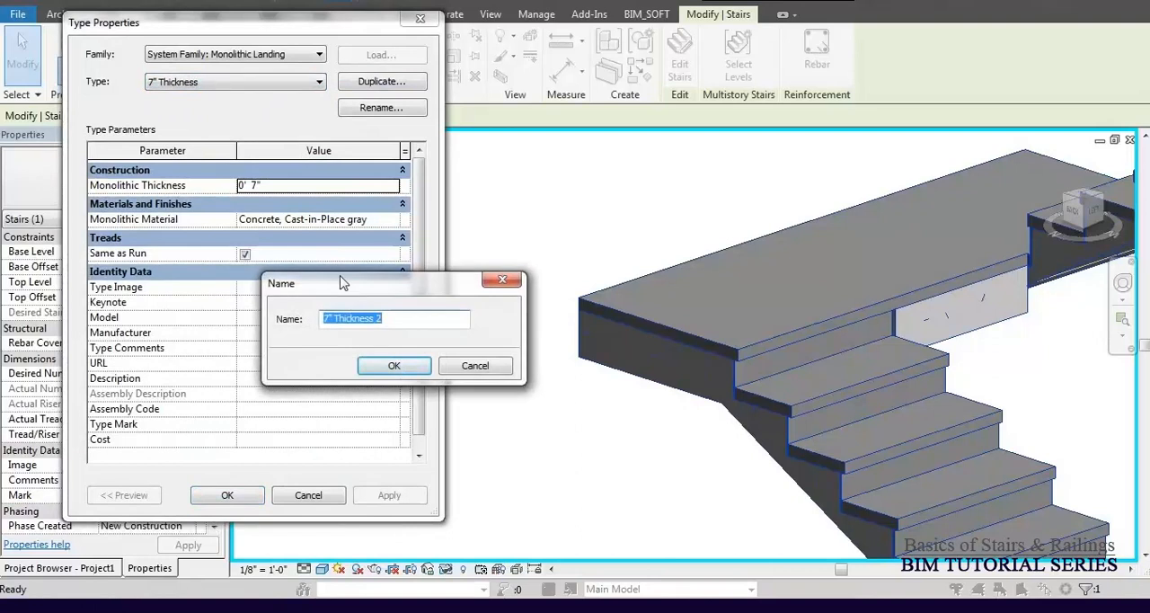
type("4")
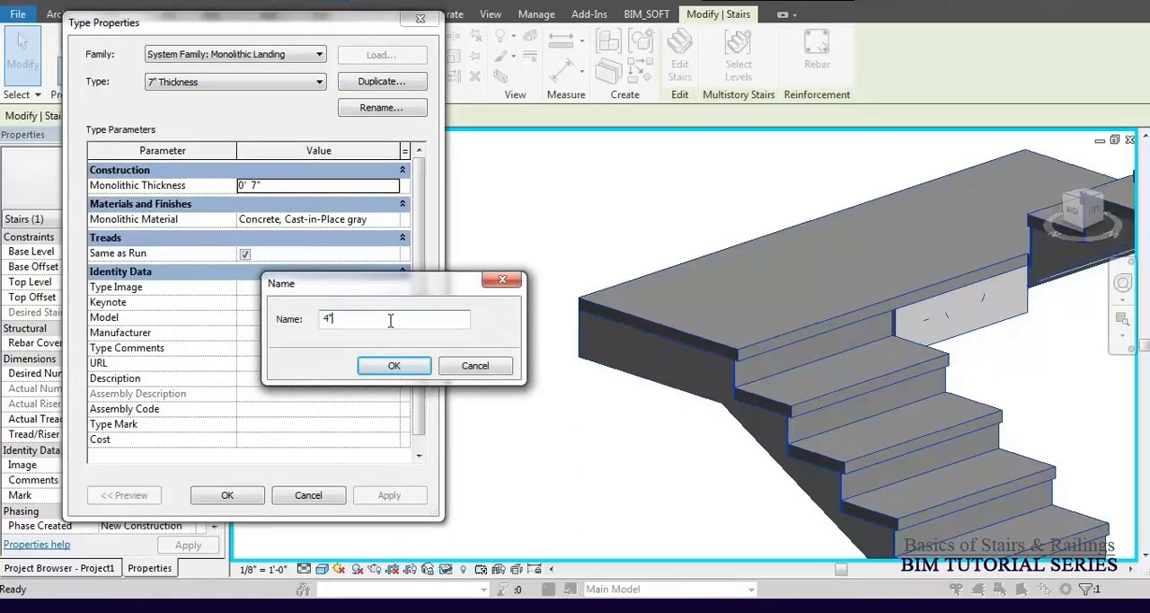
type("\" Thickness")
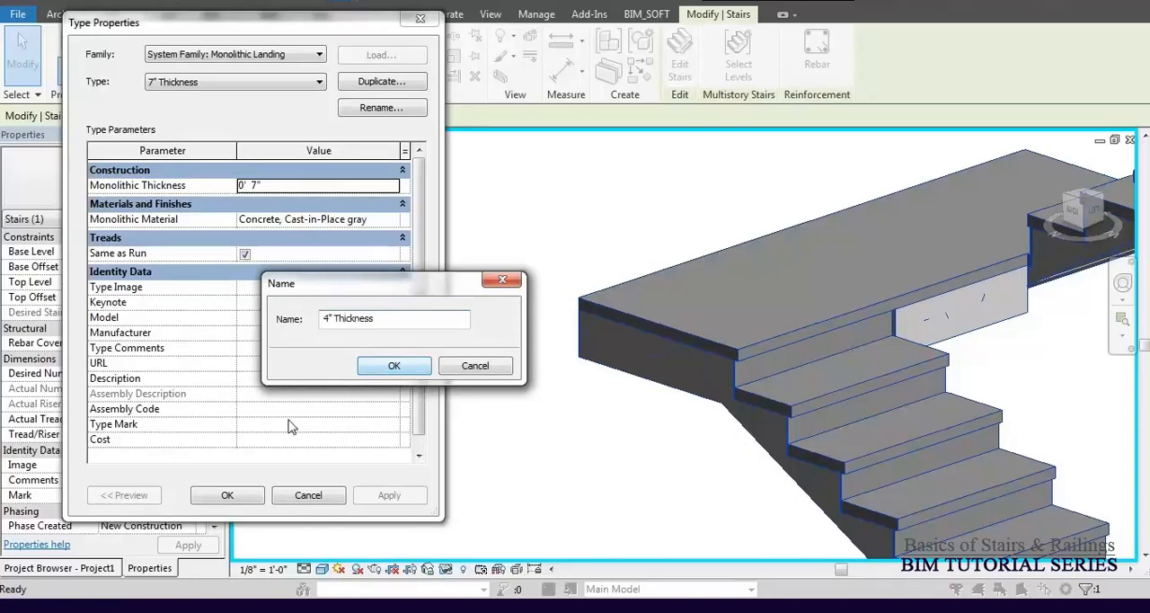
left_click(395, 363)
left_click(318, 180)
type("4")
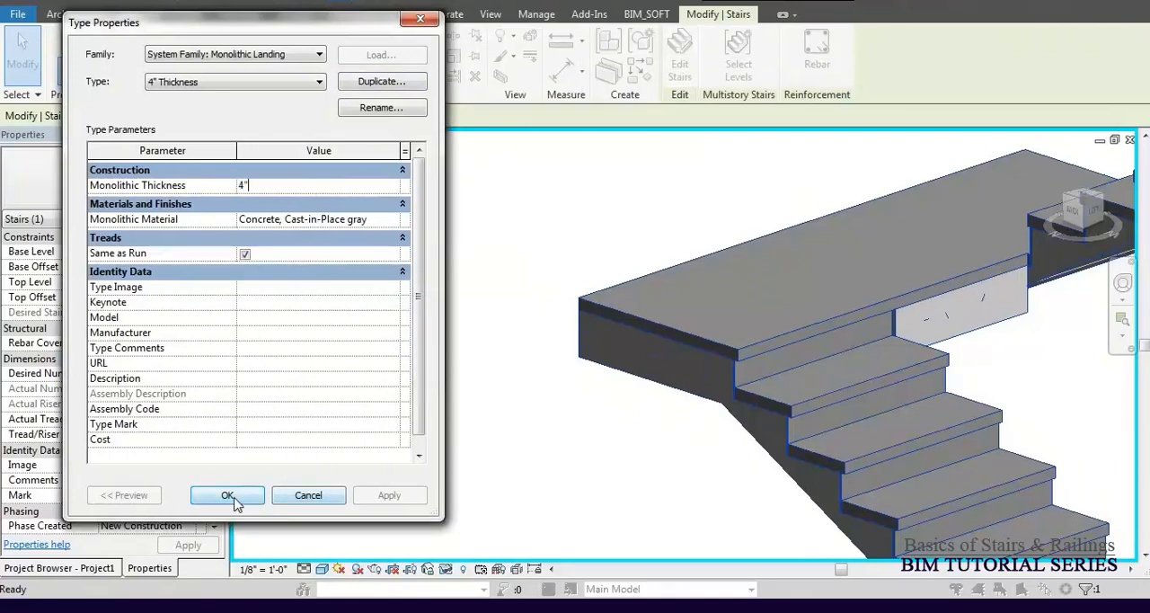
left_click(229, 497)
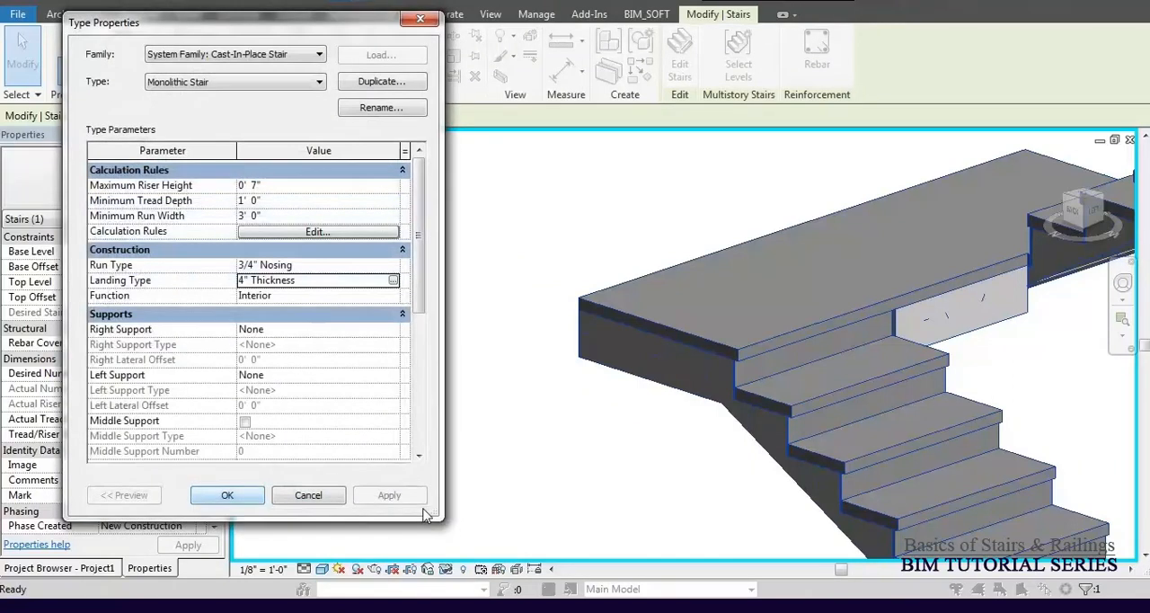
left_click(387, 497)
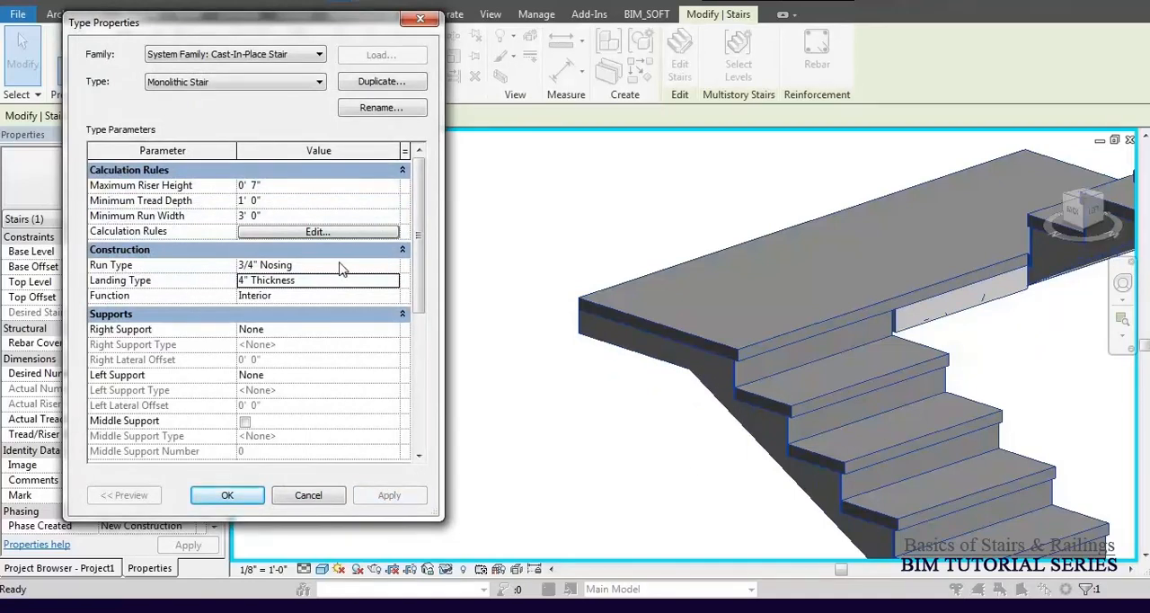
Turn off Same as Run for the 4" Thickness landing type and apply a separate tread 1" thick.
left_click(396, 282)
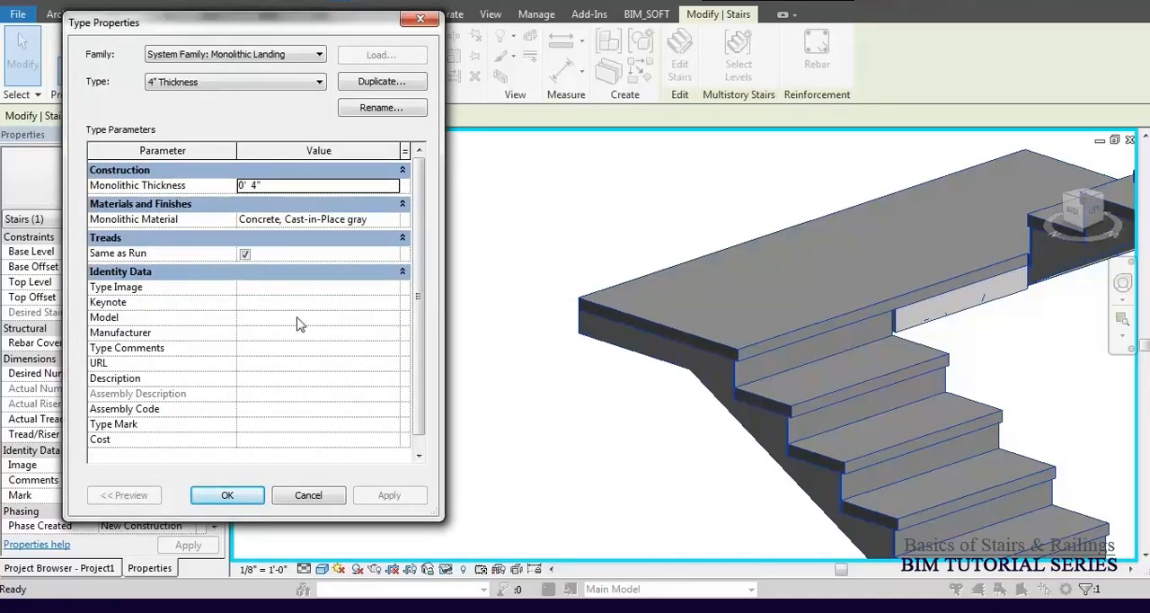
left_click(245, 255)
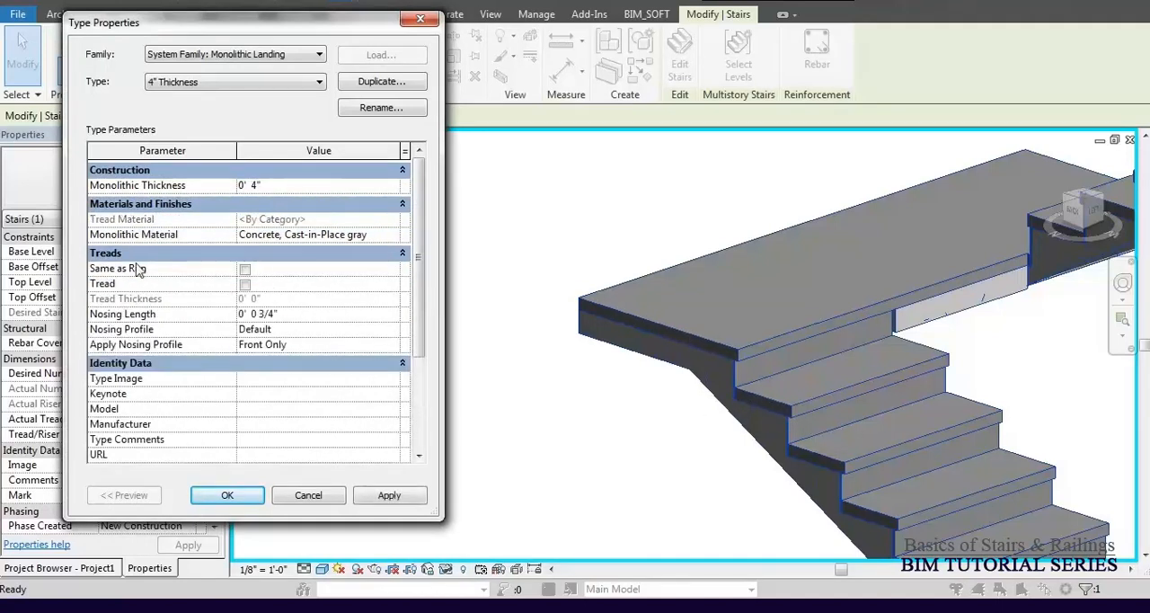
left_click(245, 270)
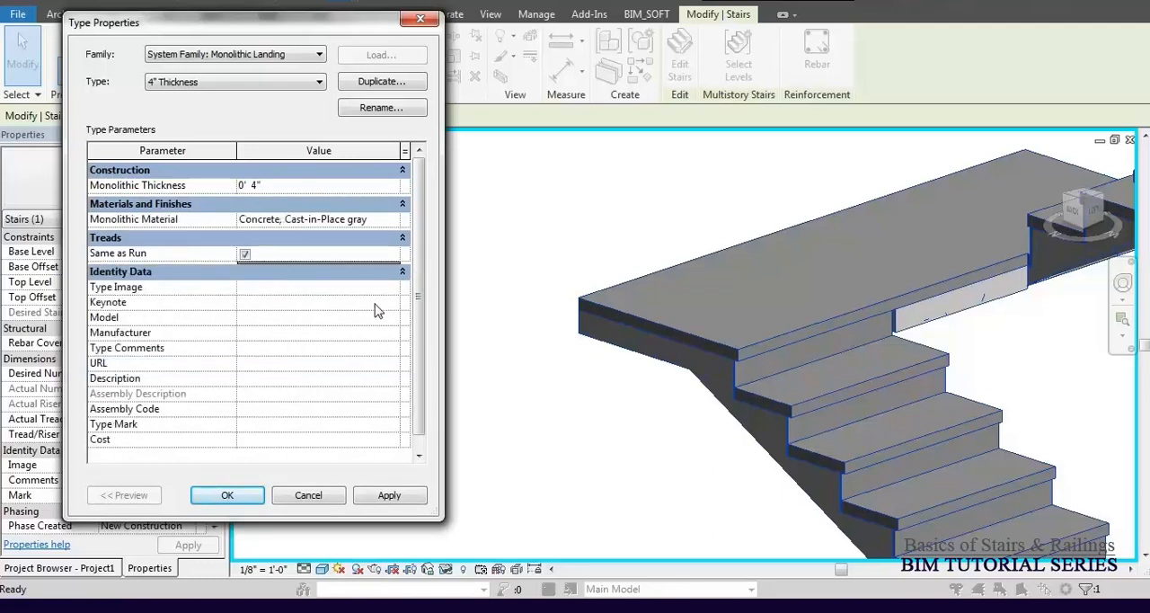
left_click(246, 255)
left_click(245, 284)
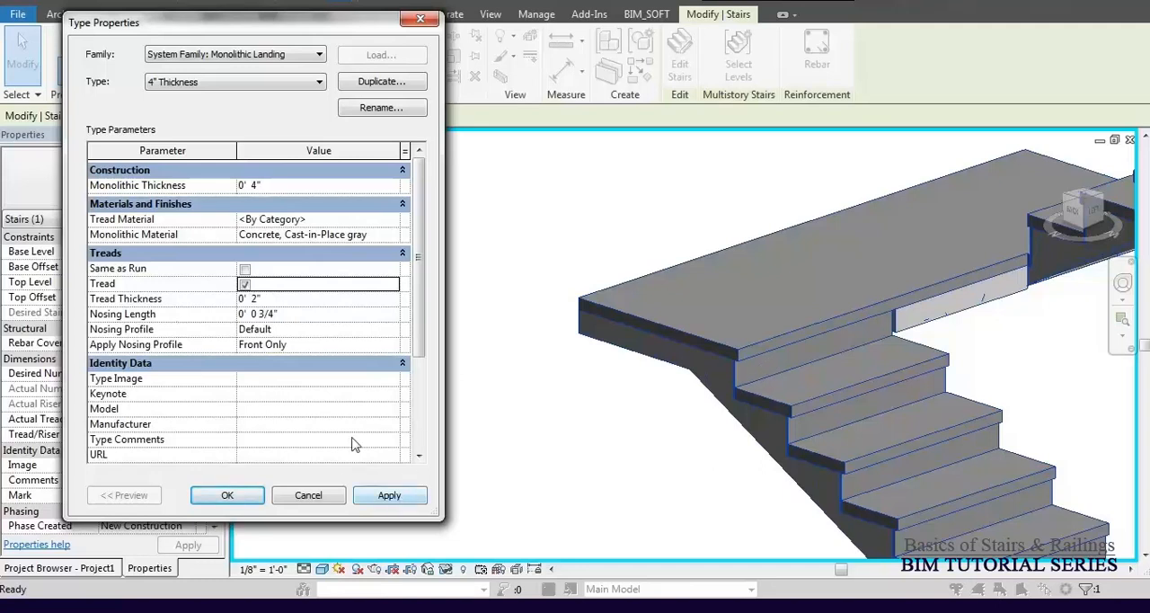
left_click(281, 301)
type("1")
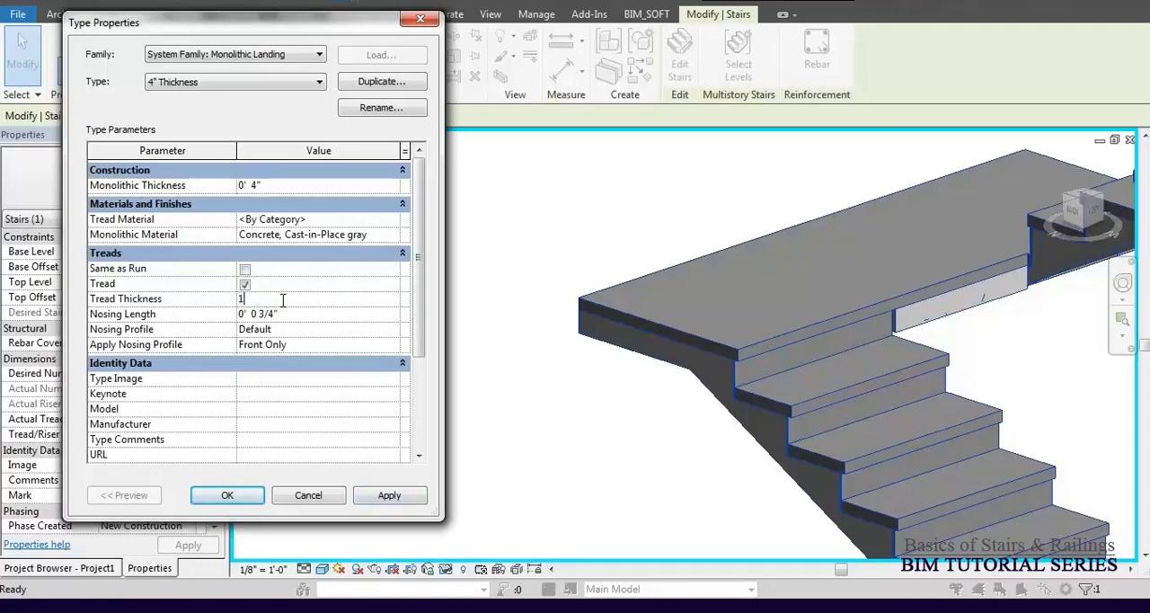
left_click(388, 495)
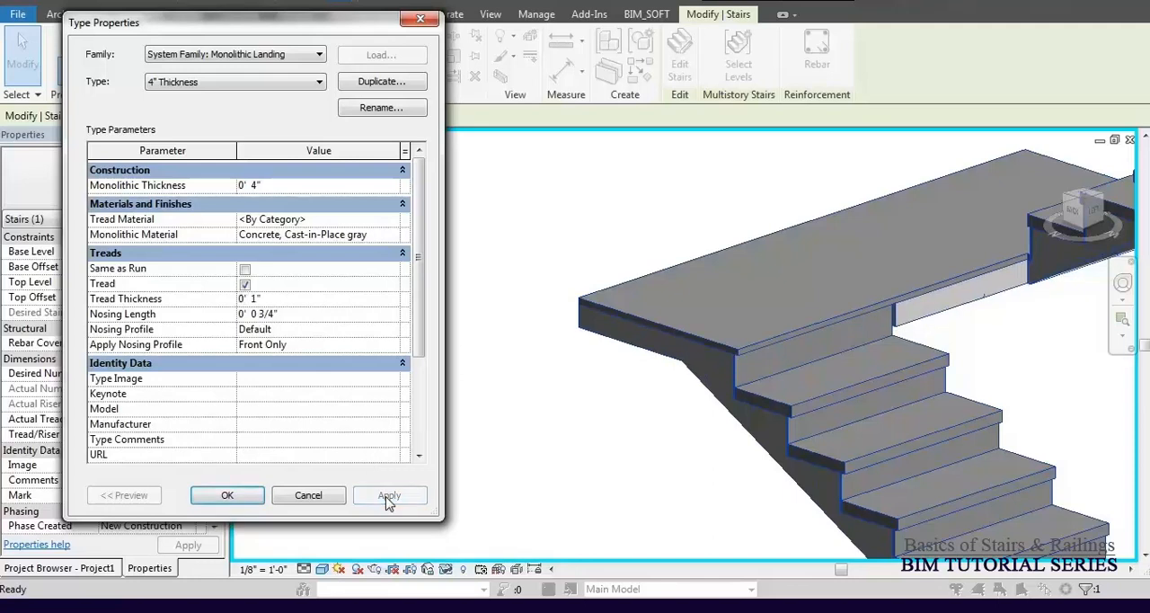
Turn Same as Run back on for the landing's treads and accept the landing and stair type settings.
left_click(244, 269)
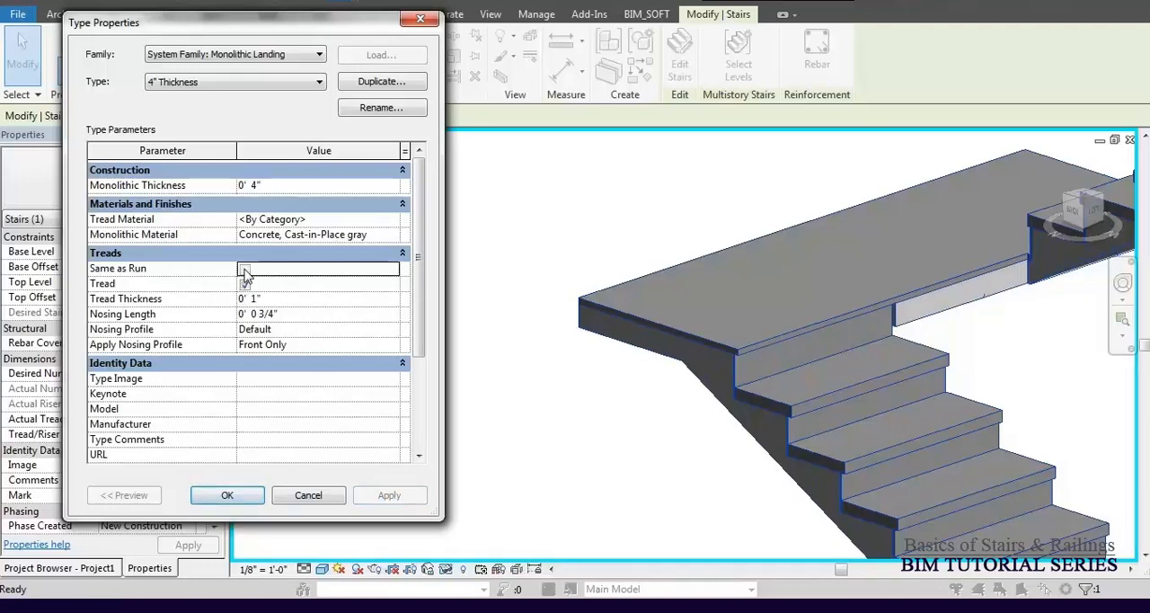
left_click(244, 270)
left_click(227, 495)
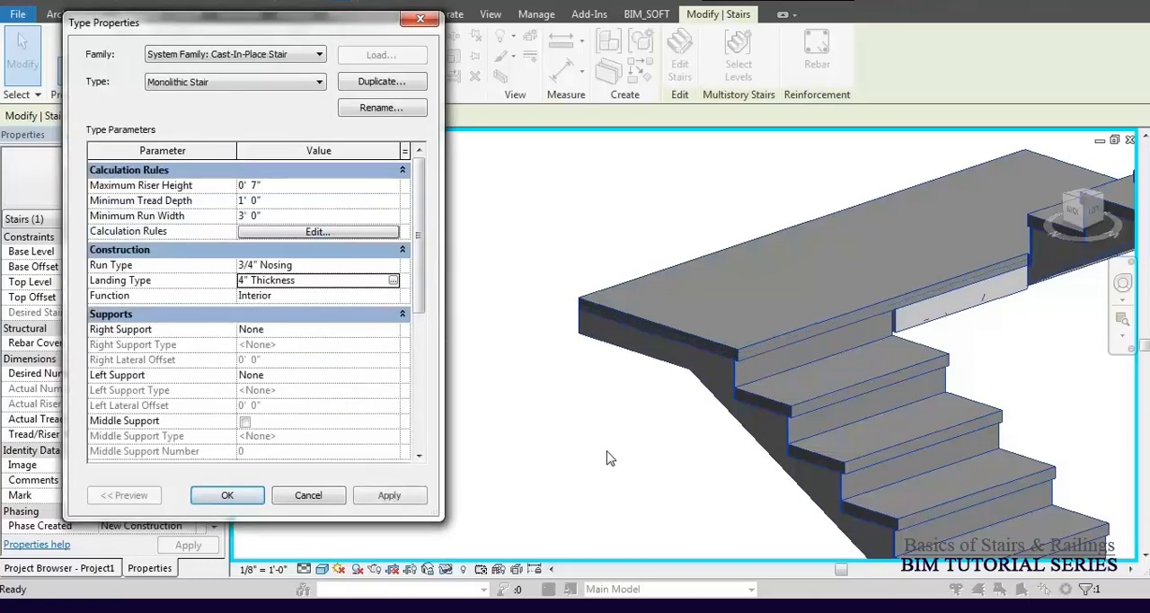
left_click(230, 496)
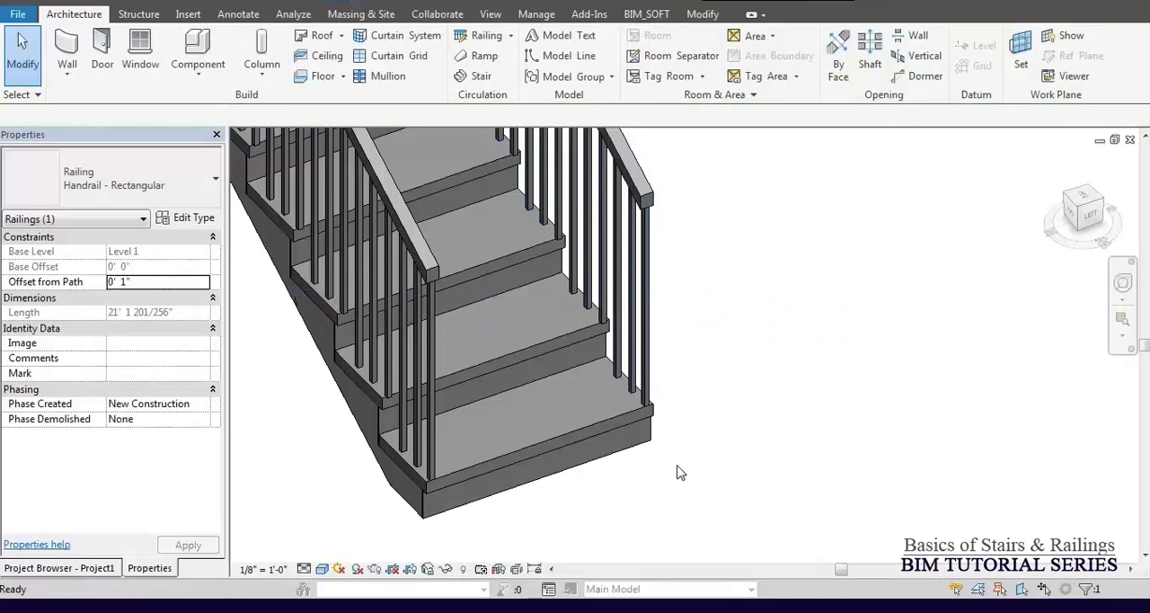
Change the inner stair railing's type from Handrail - Rectangular to Handrail - Pipe.
left_click(681, 473)
scroll(680, 472, "down", 5)
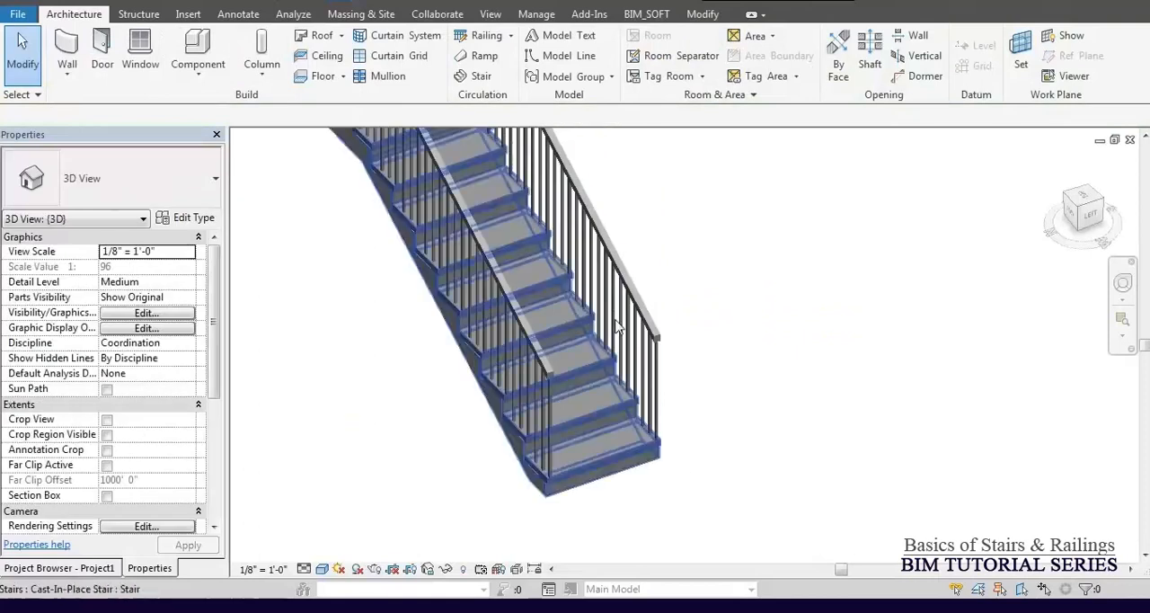
scroll(655, 293, "up", 4)
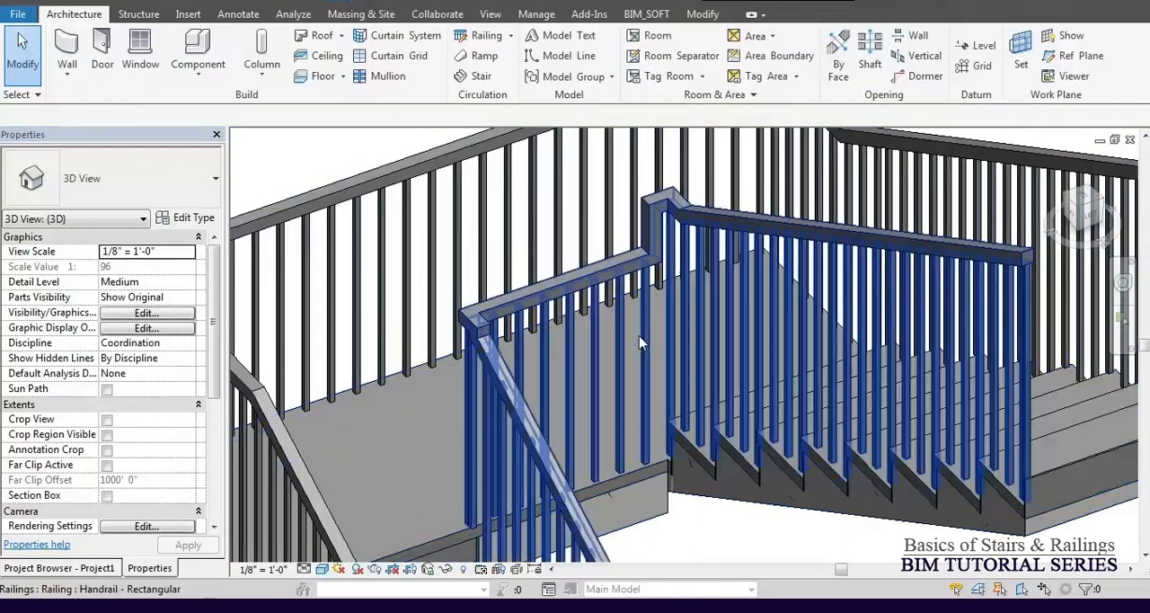
left_click(653, 325)
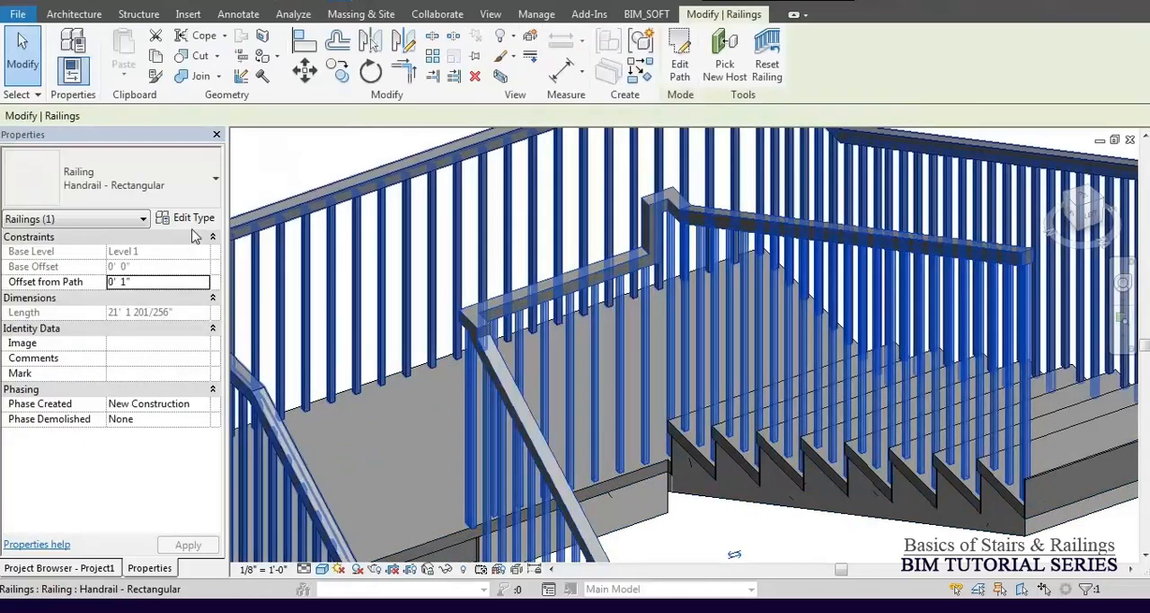
left_click(177, 185)
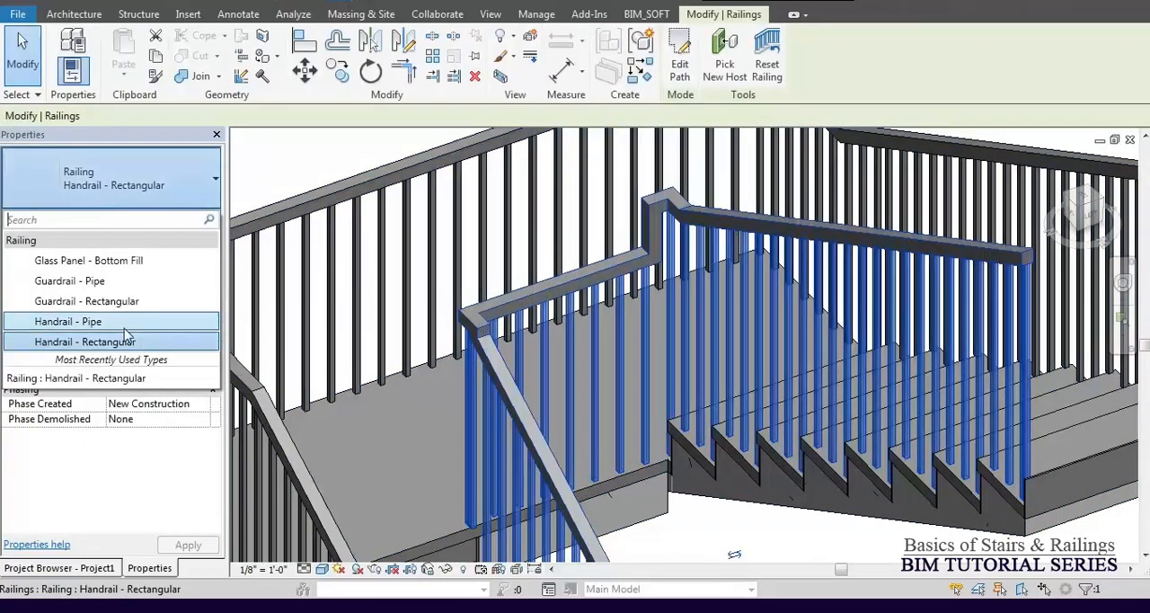
left_click(583, 373)
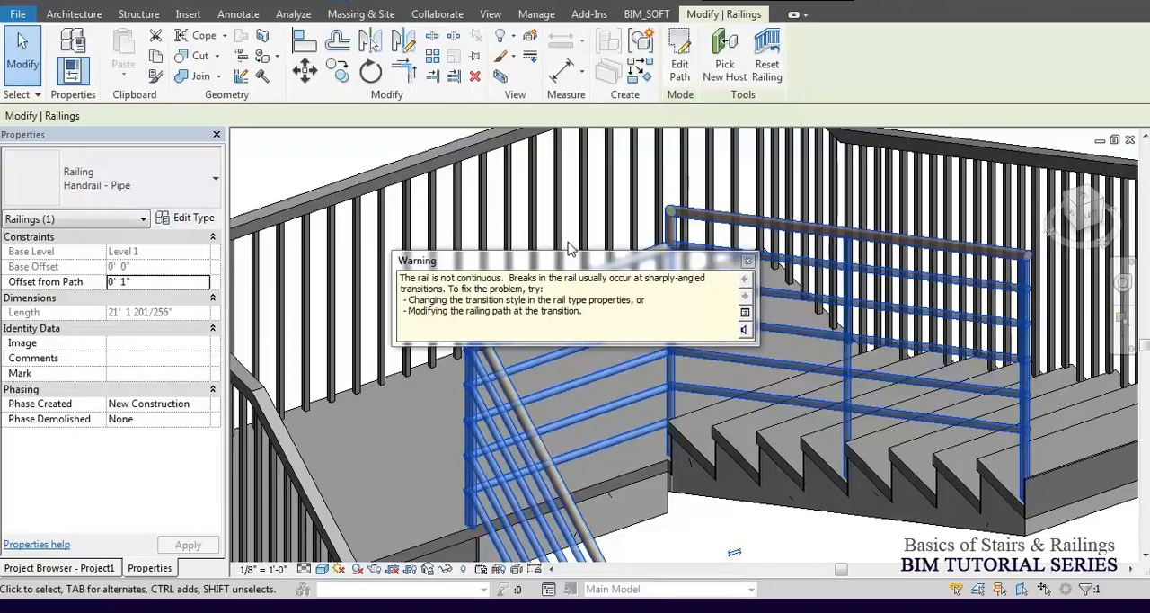
Read the rail continuity warning's suggested fixes, and dismiss it.
left_click_drag(564, 265, 508, 358)
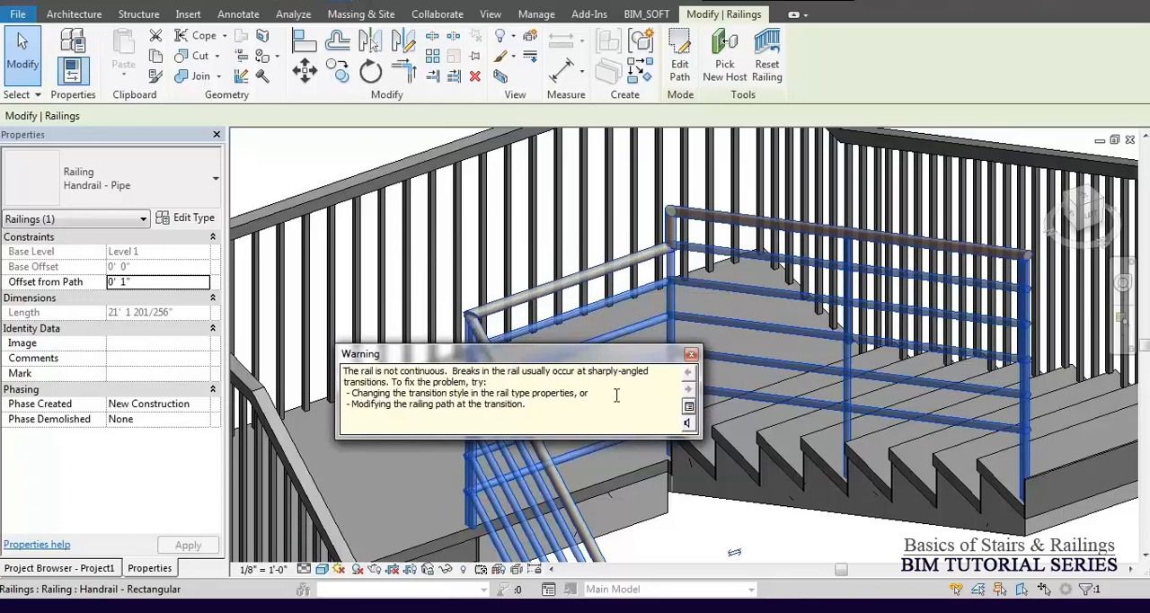
left_click_drag(571, 411, 341, 365)
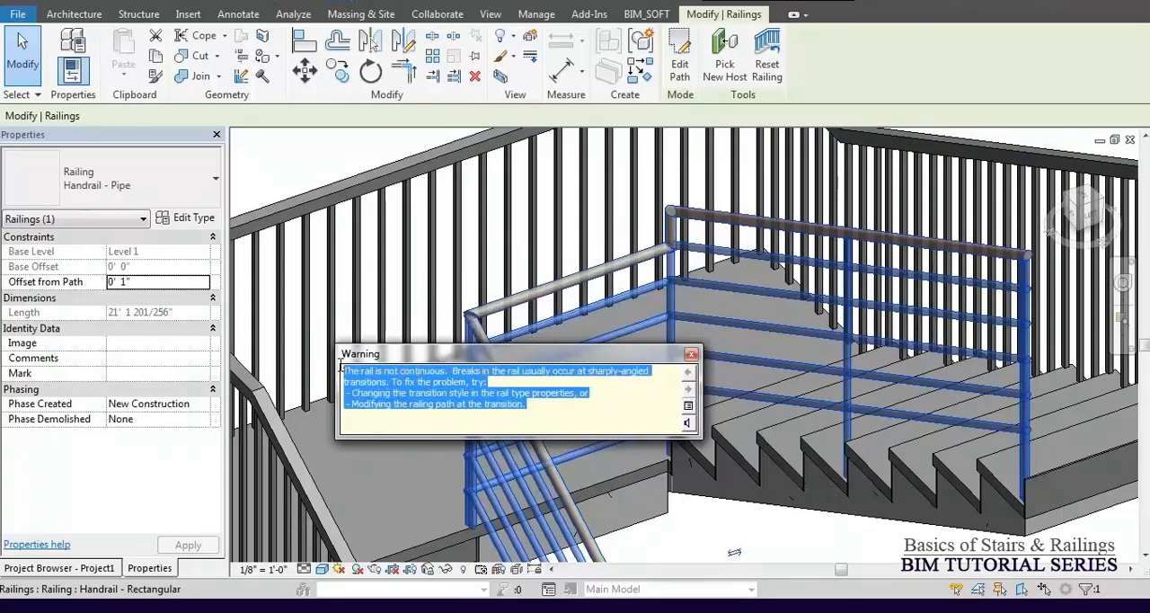
left_click(544, 412)
left_click_drag(592, 396, 311, 397)
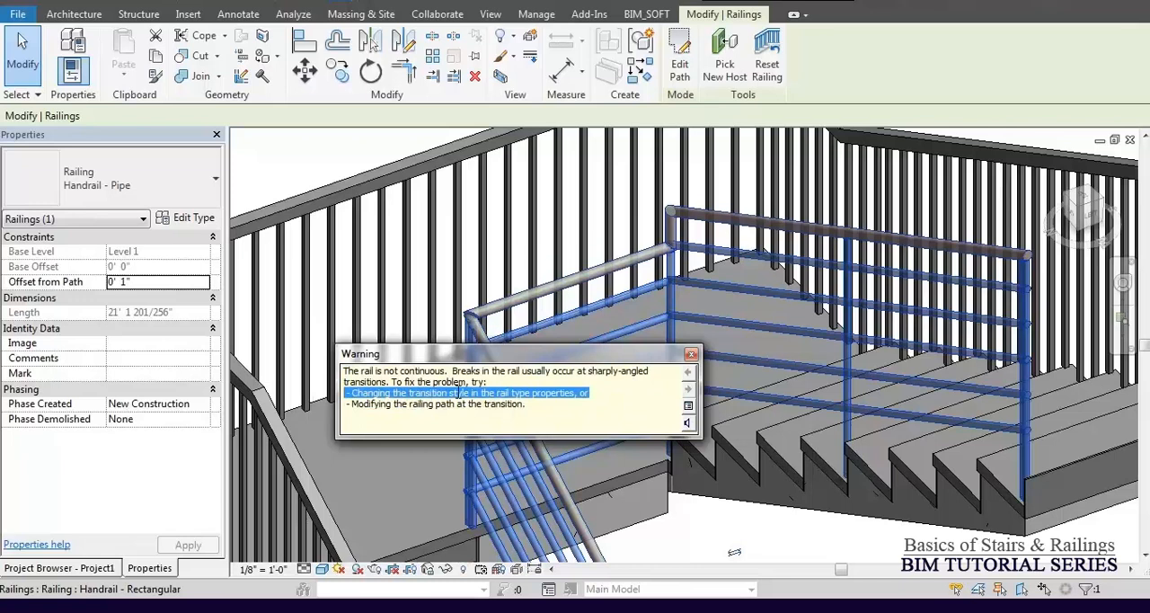
left_click_drag(533, 408, 348, 419)
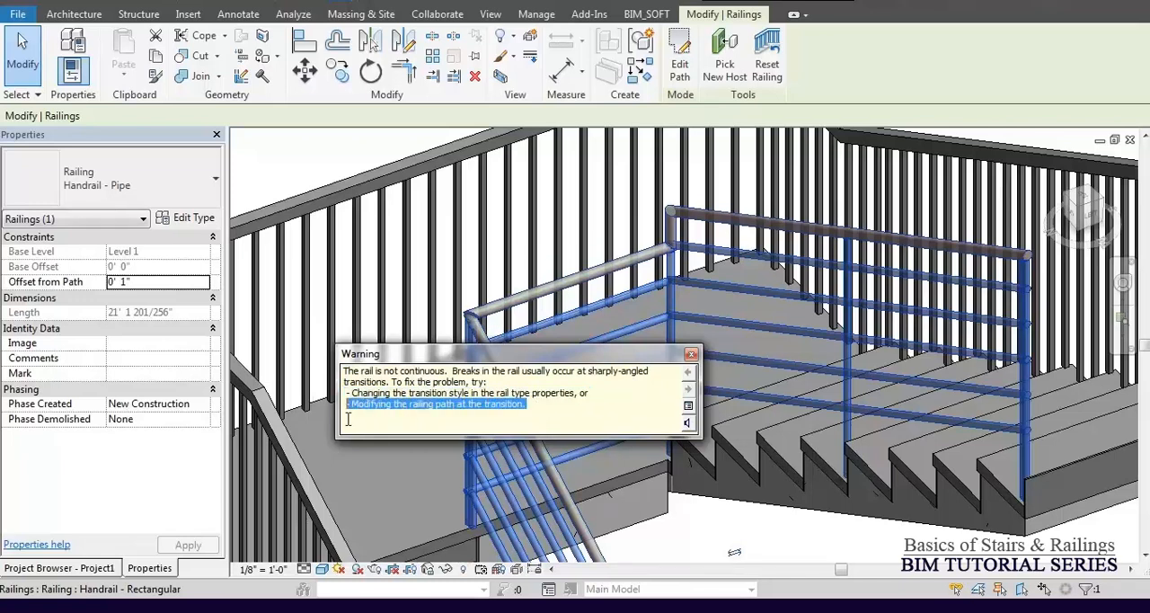
left_click(518, 420)
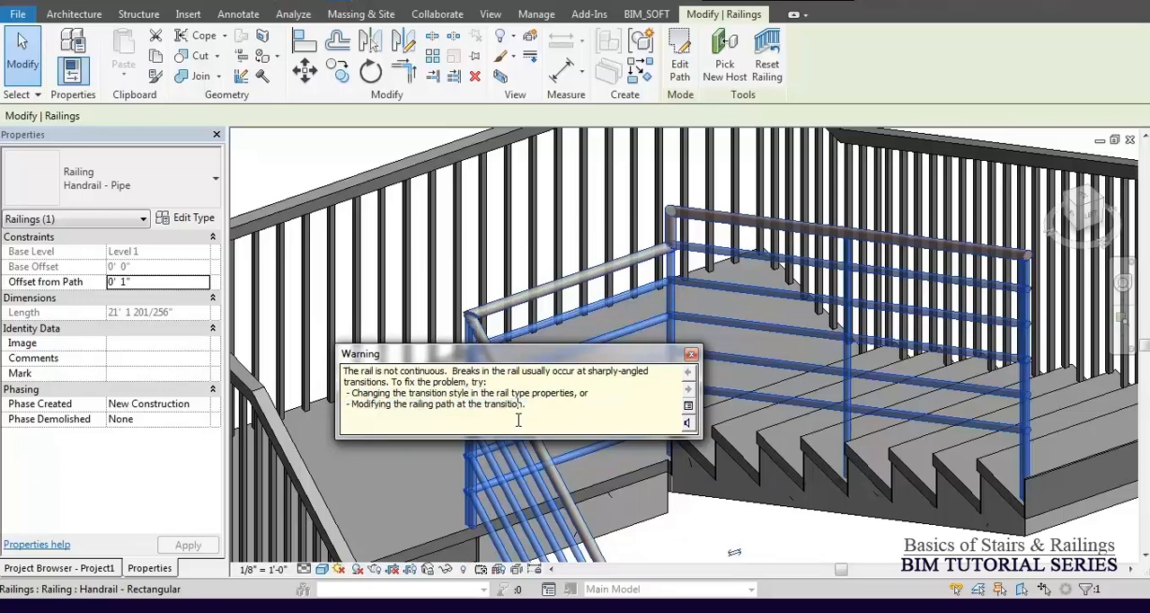
left_click(325, 150)
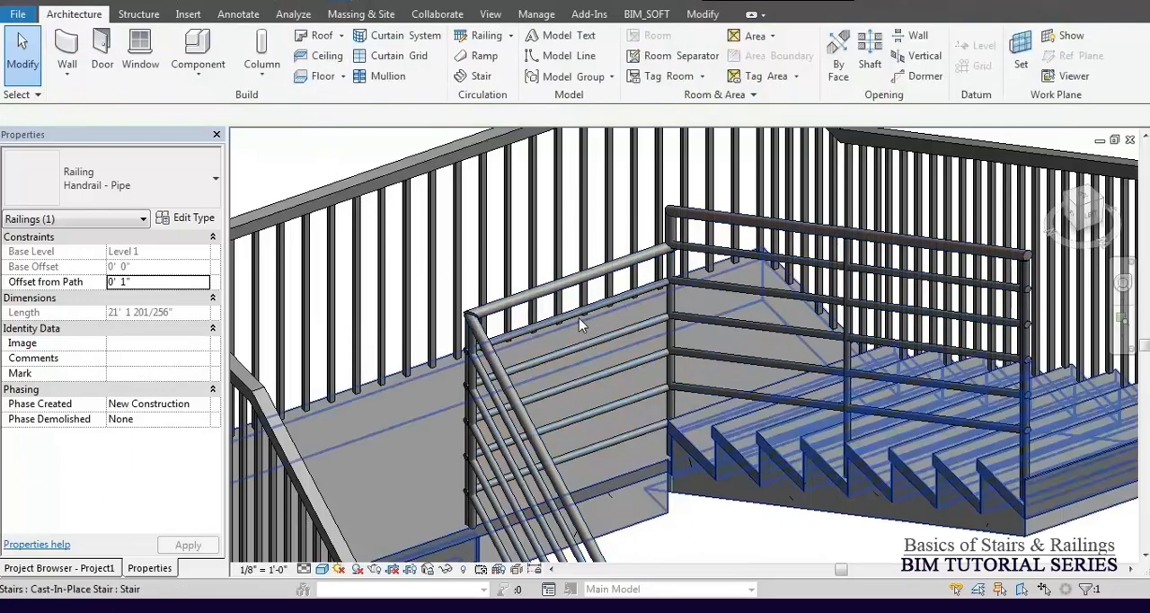
In the inner railing's type properties, set the Circular - 1 1/2" top rail type's Transitions to Gooseneck and apply it.
left_click(568, 286)
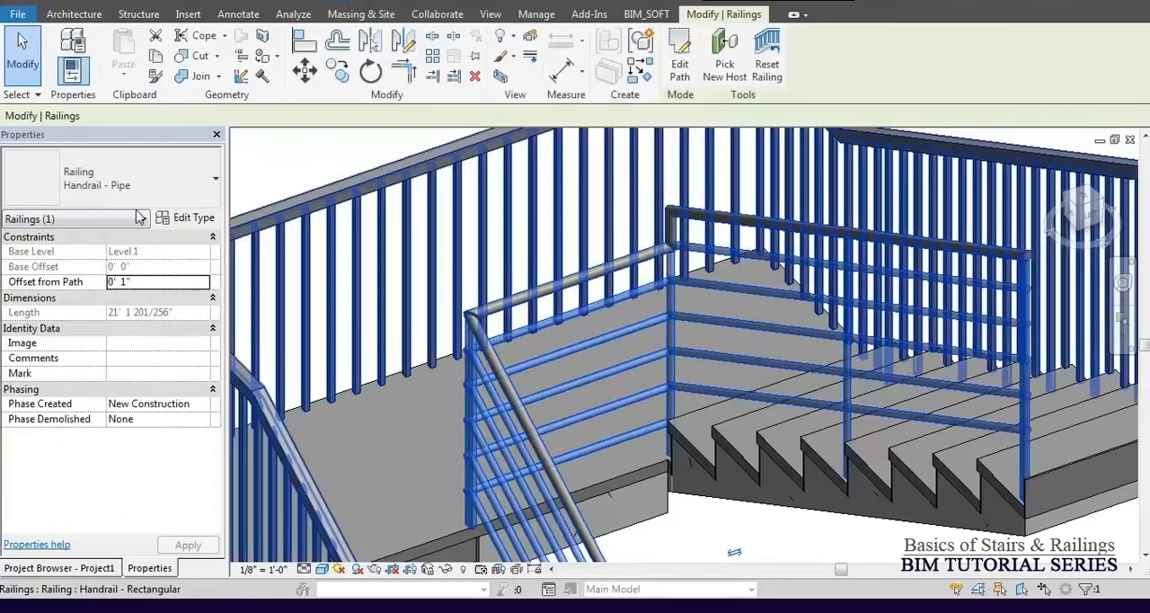
left_click(192, 218)
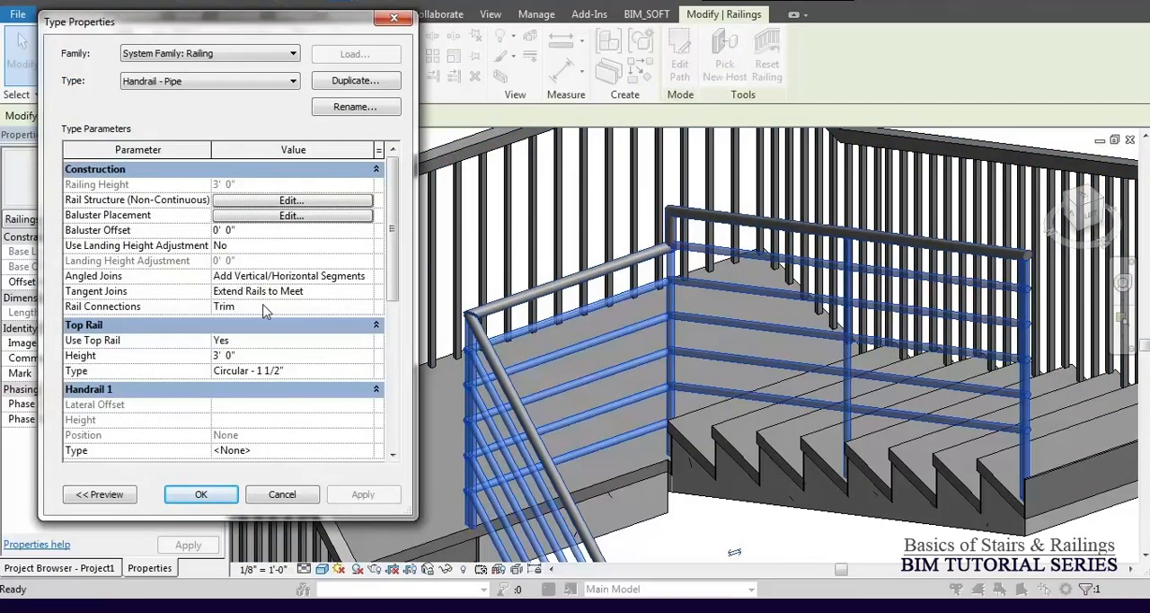
left_click_drag(391, 263, 360, 326)
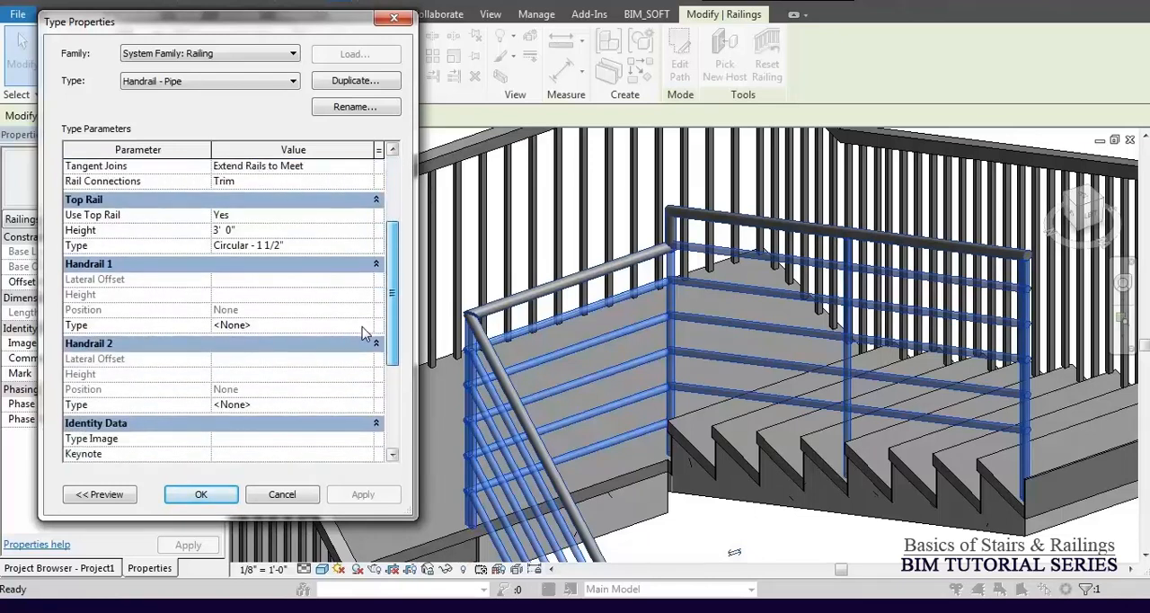
left_click(355, 246)
left_click(368, 245)
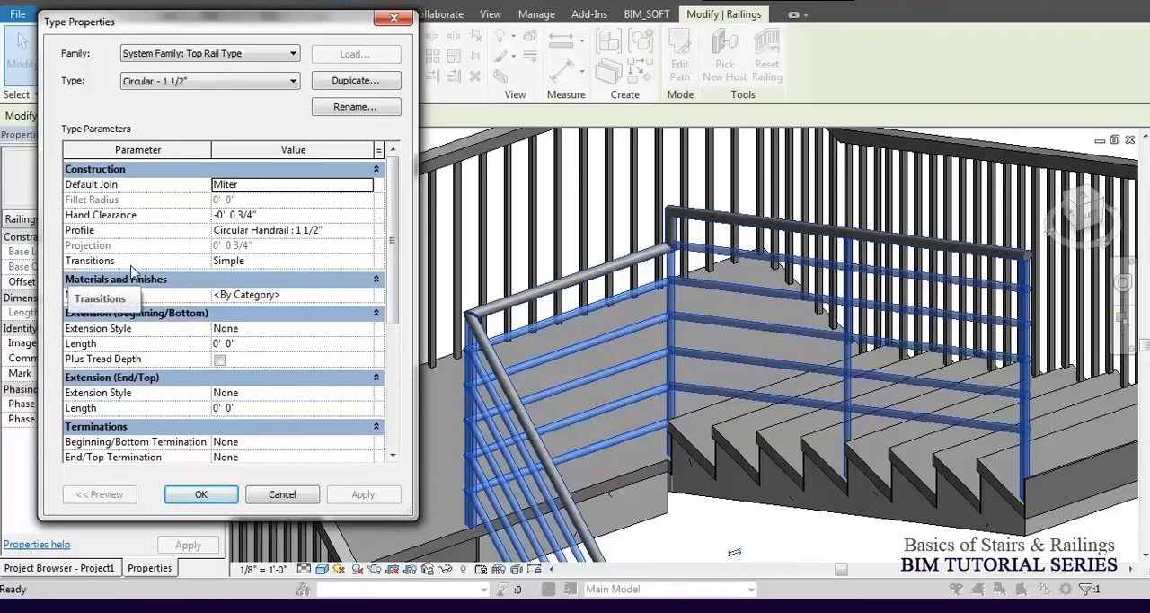
left_click(367, 261)
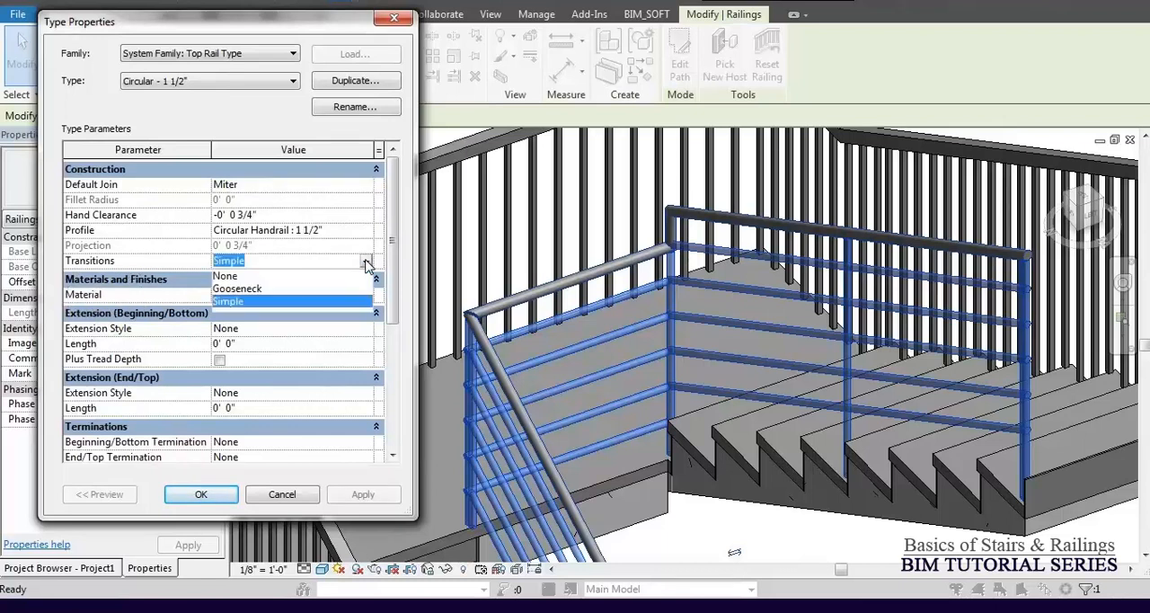
left_click(236, 288)
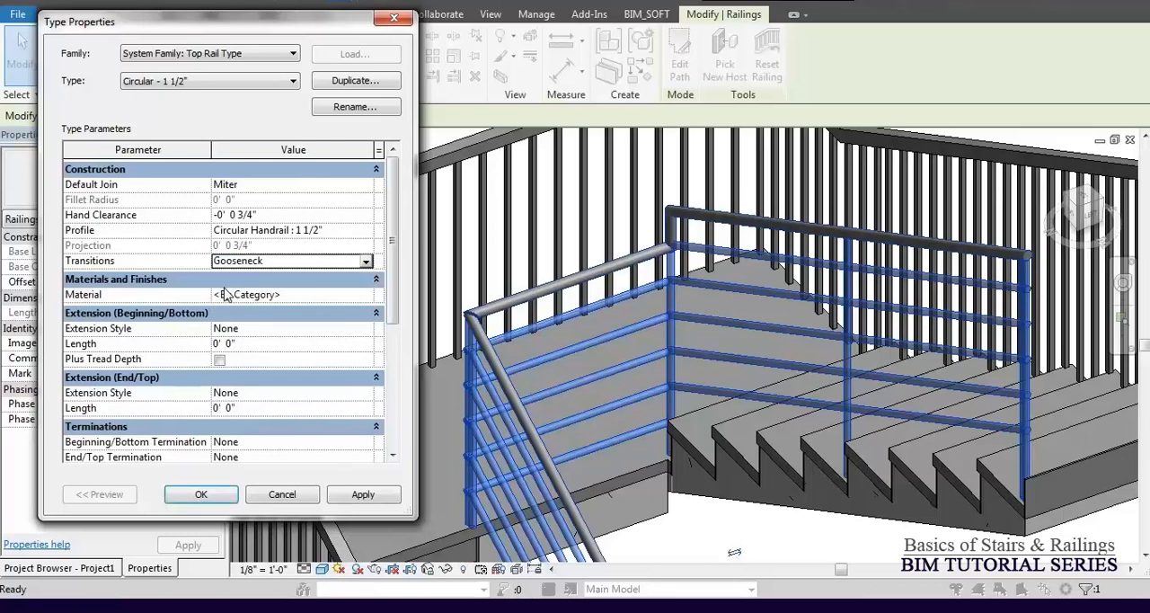
left_click(364, 495)
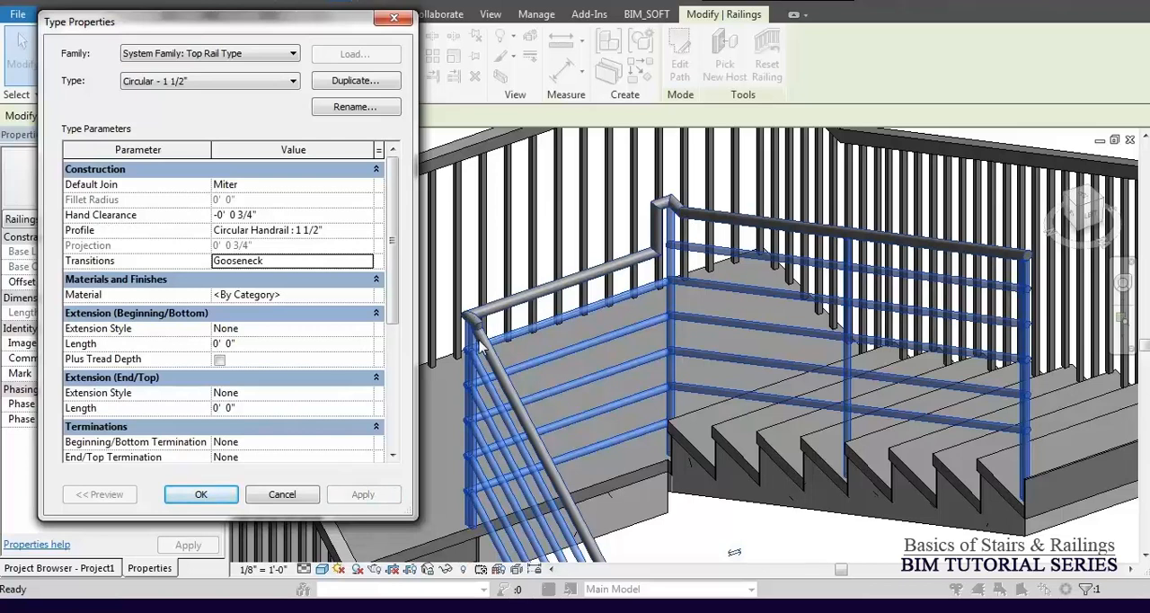
Set the top rail type's Transitions to None and apply it, accepting the warning.
left_click(369, 261)
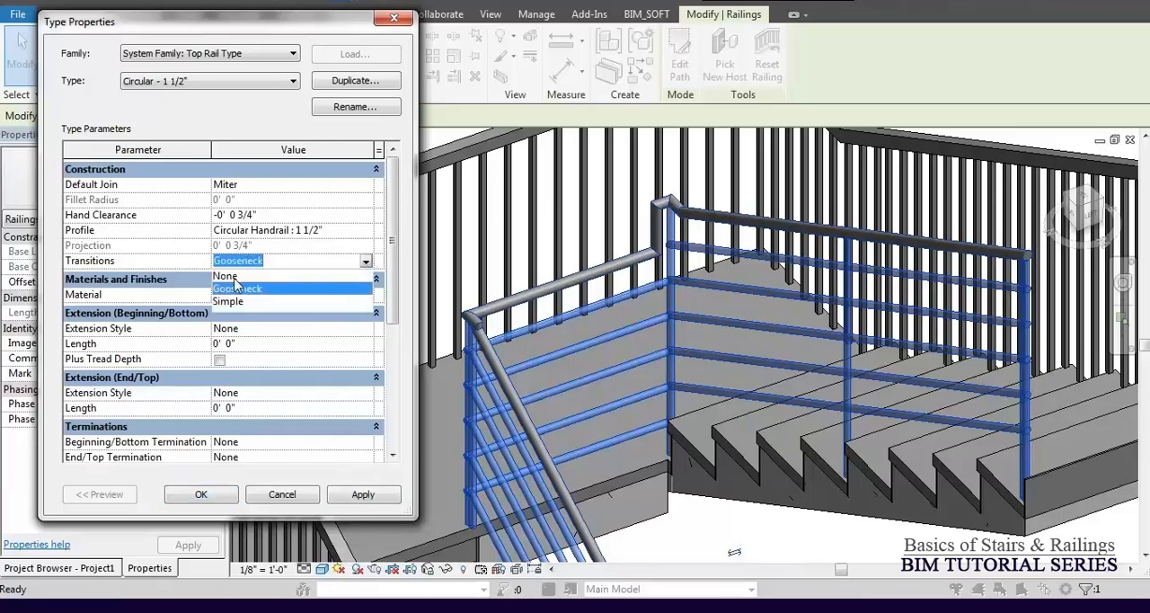
left_click(235, 278)
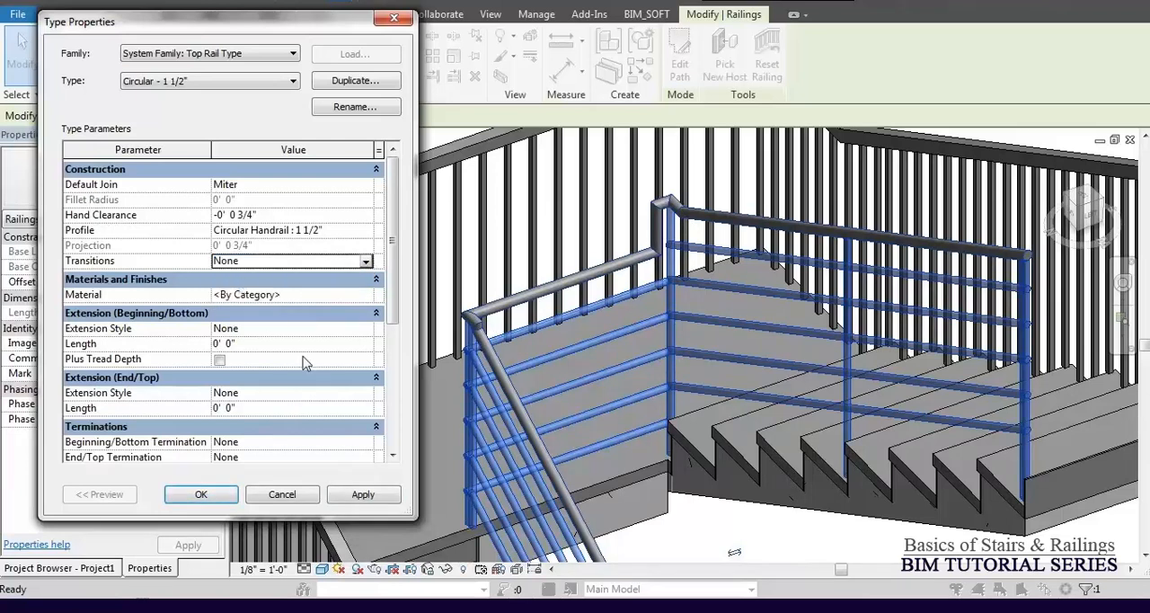
left_click(364, 495)
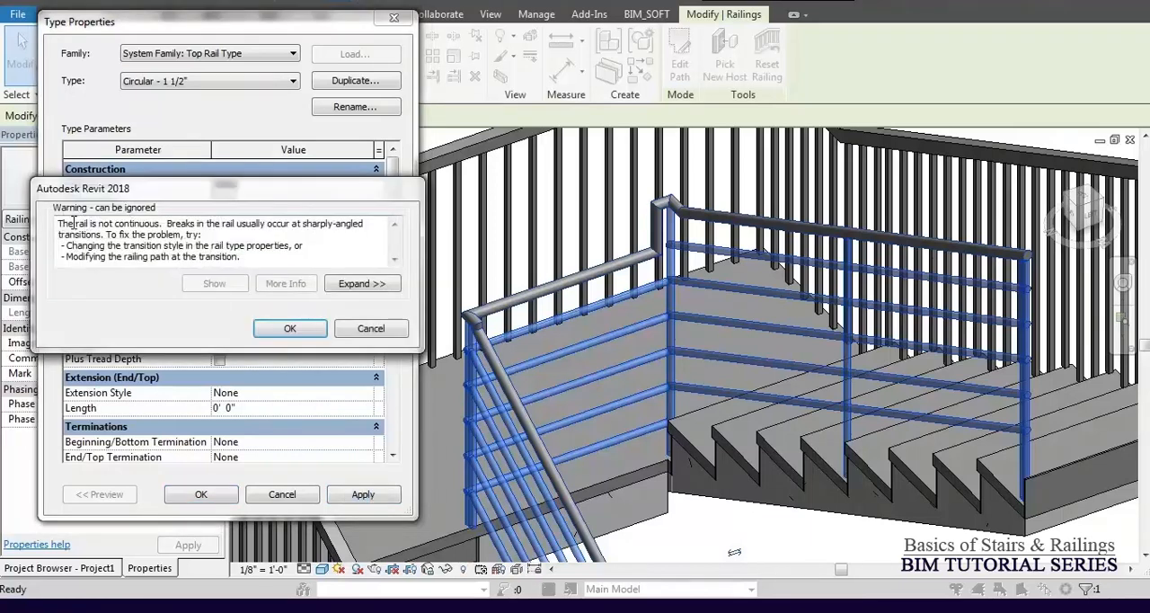
left_click(287, 329)
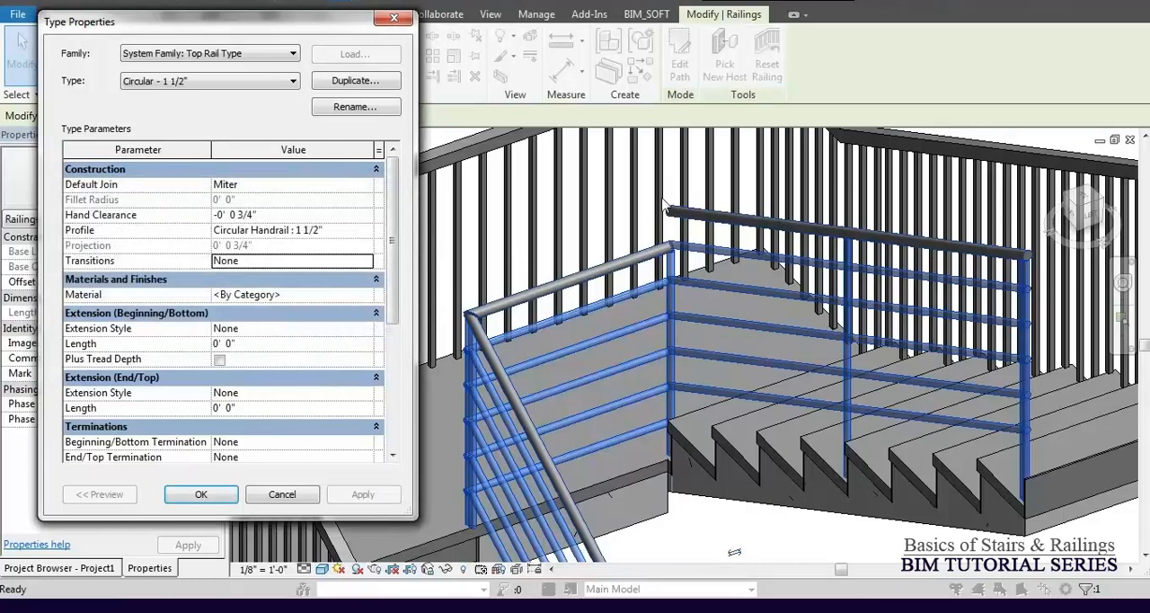
Set the top rail type's Transitions back to Gooseneck, then accept the top rail and railing type settings.
left_click(365, 261)
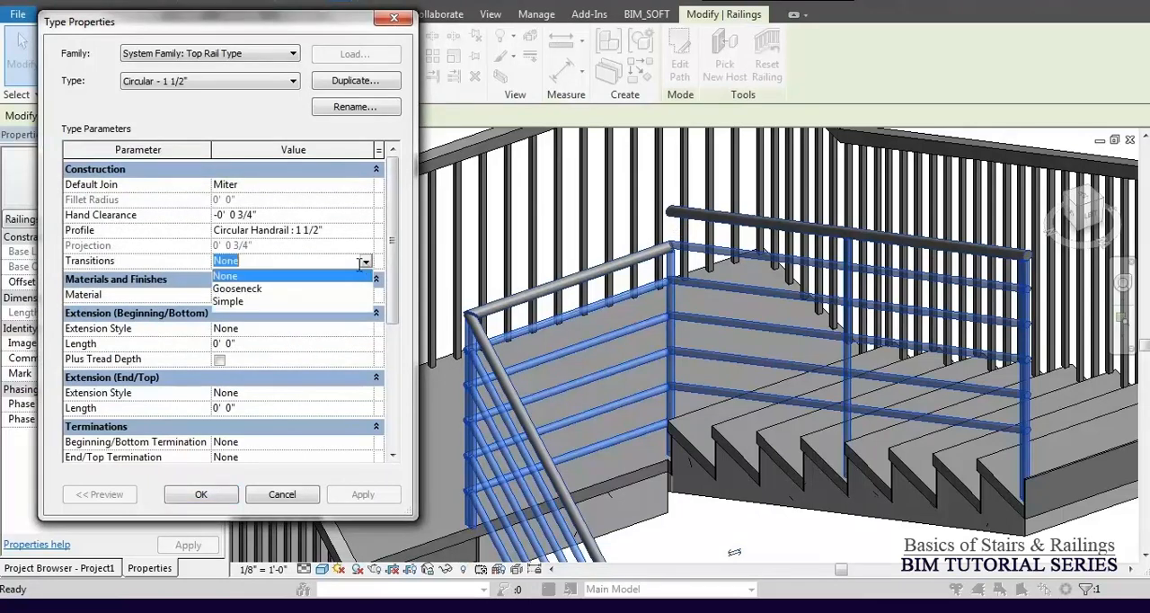
left_click(227, 289)
left_click(361, 502)
left_click(361, 500)
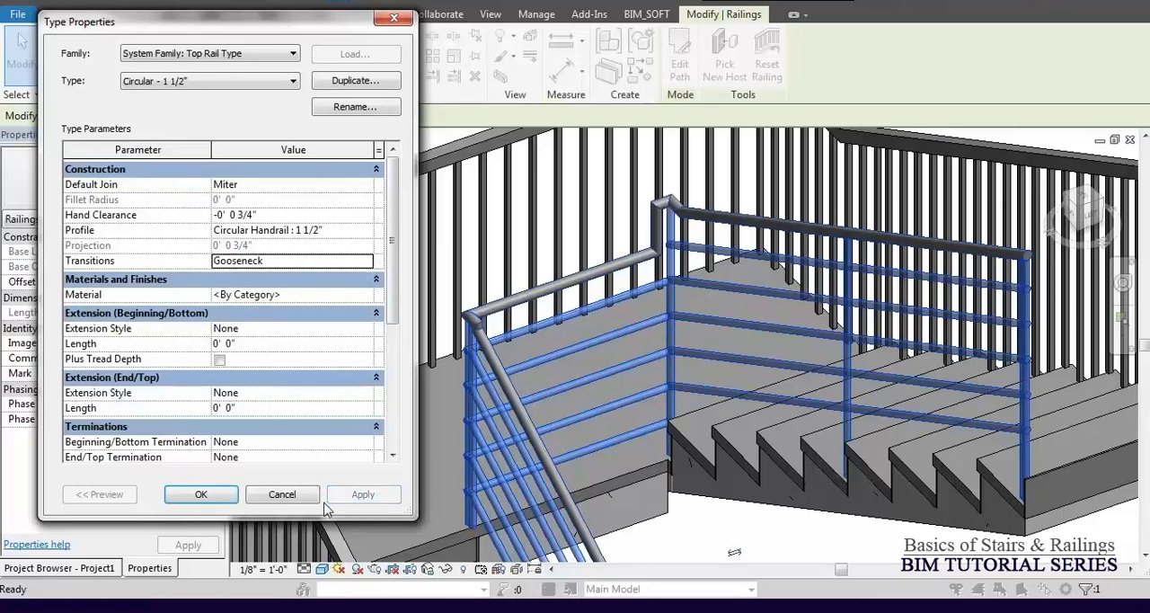
left_click(206, 495)
left_click(215, 497)
scroll(596, 390, "down", 5)
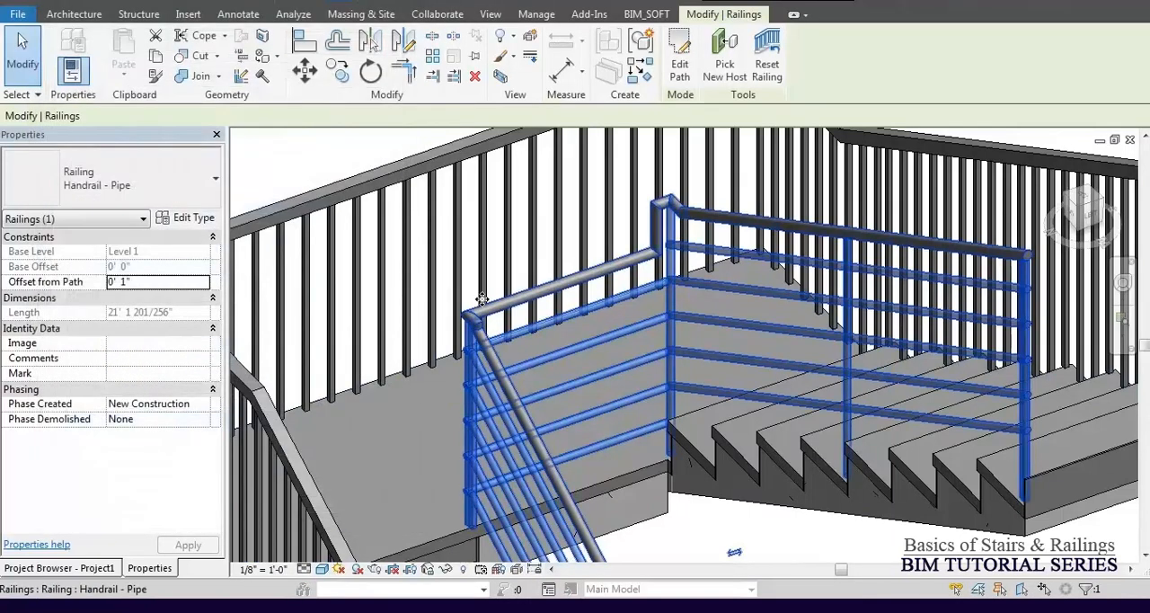
left_click(502, 227)
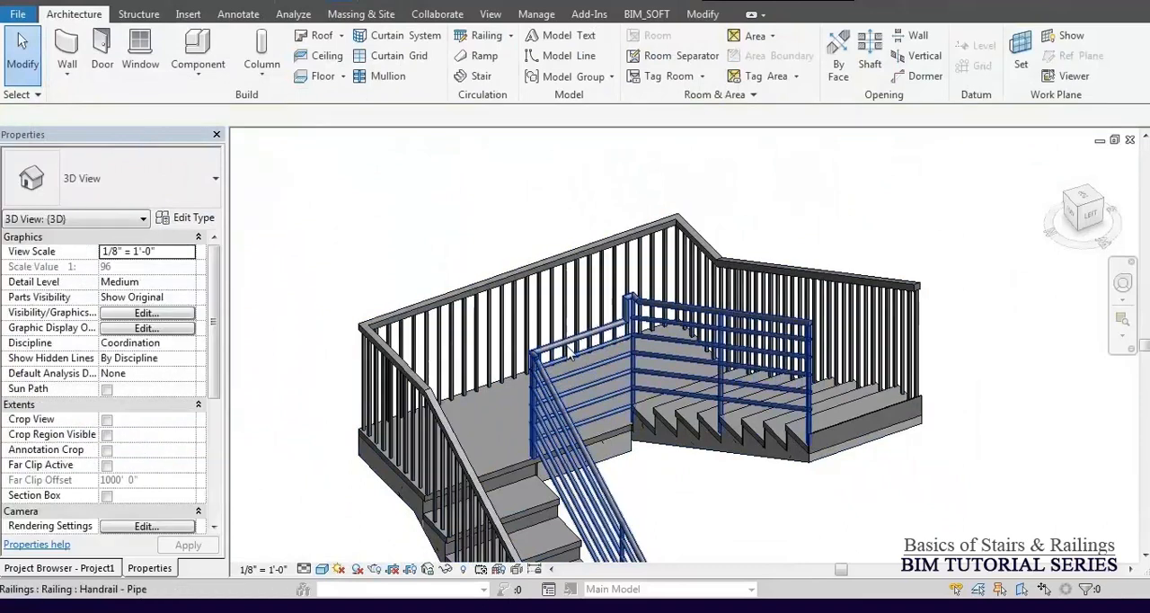
Try Guardrail - Rectangular on the inner railing, and settle its type on Guardrail - Pipe.
left_click(634, 306)
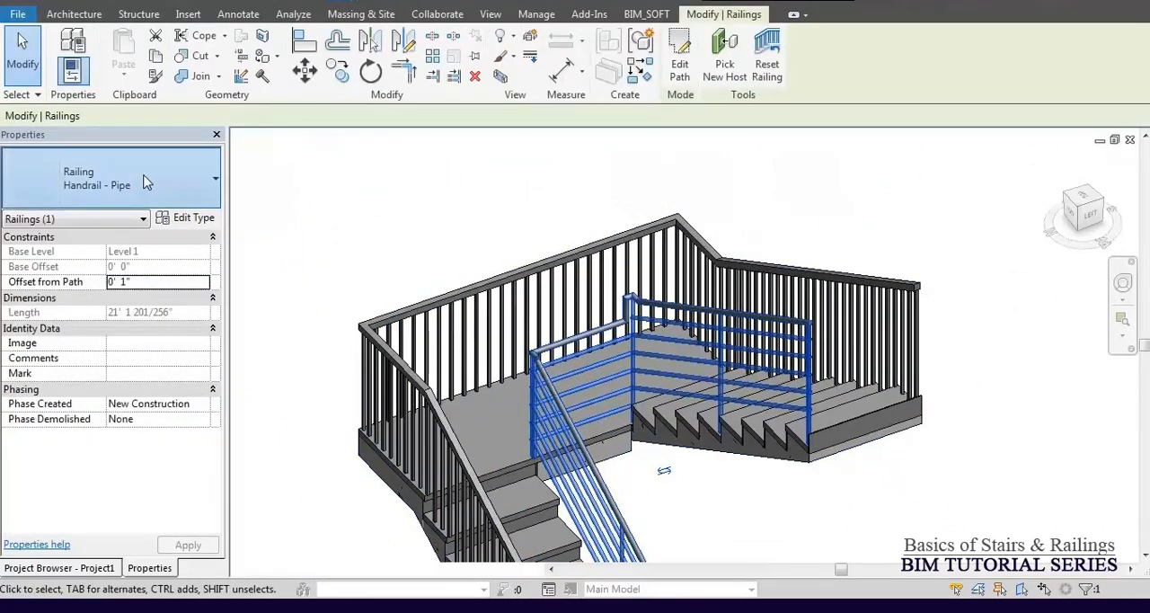
left_click(148, 184)
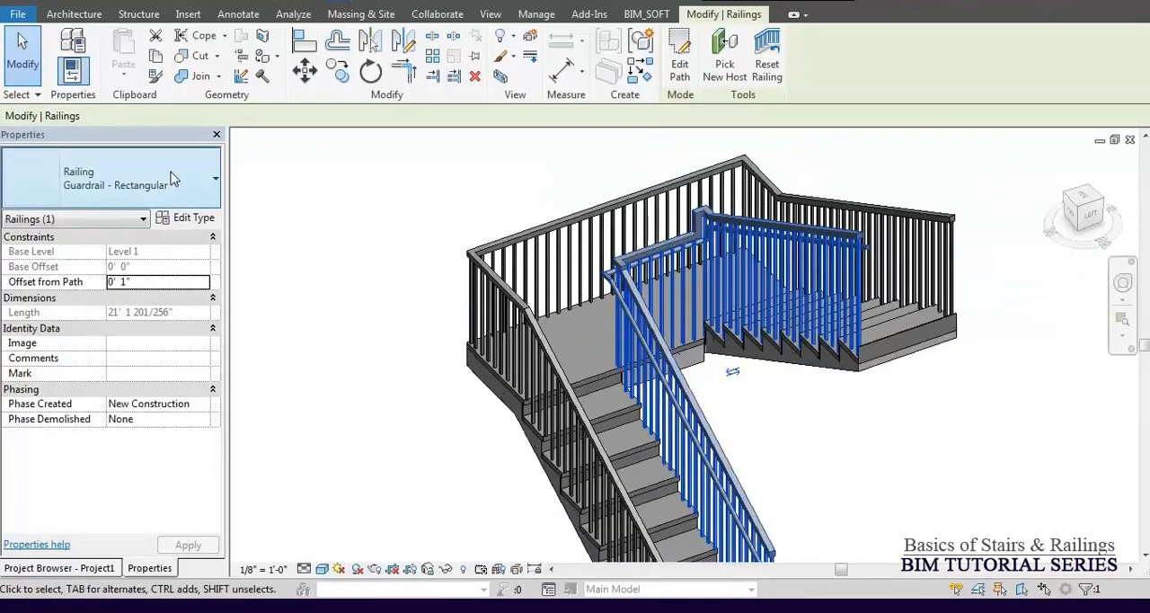
left_click(112, 184)
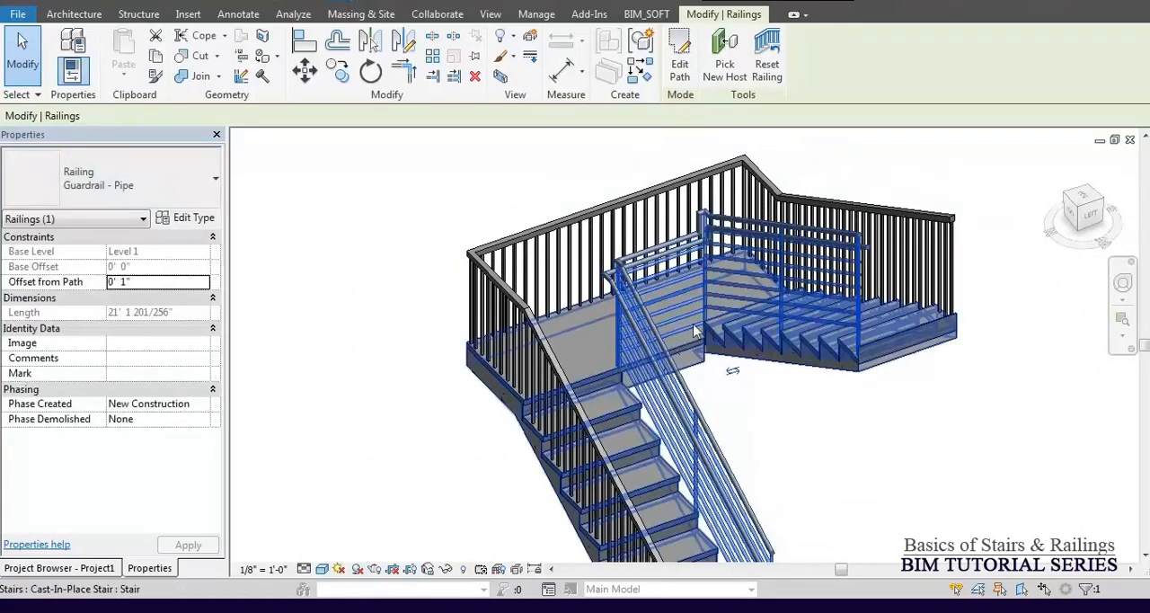
Change the outer stair railing's type to Guardrail - Pipe.
left_click(740, 365)
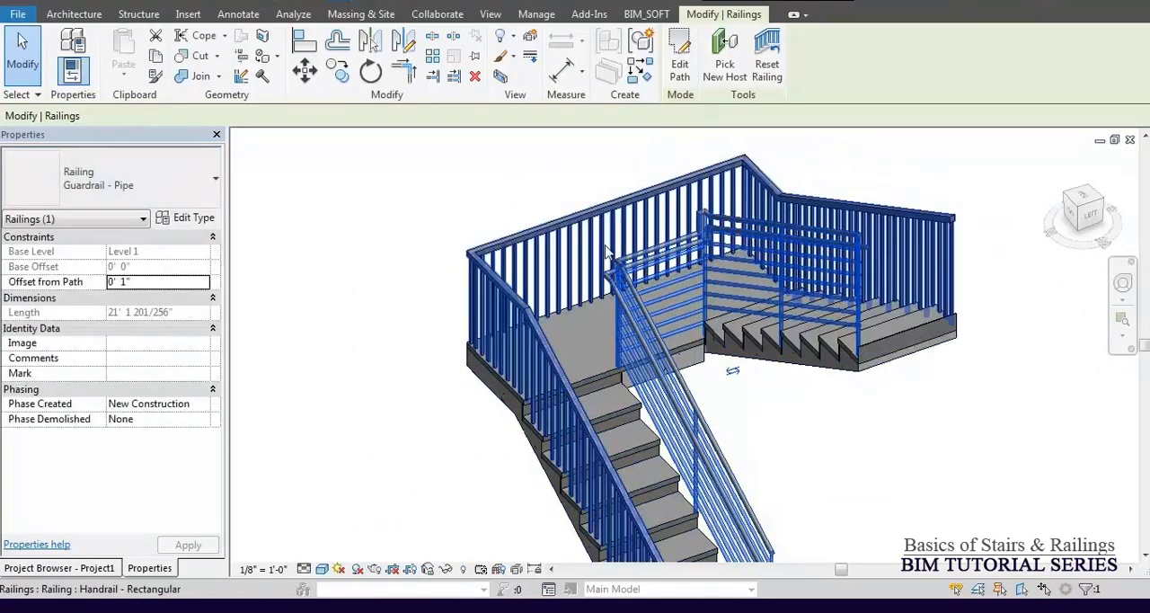
left_click(79, 171)
left_click(130, 285)
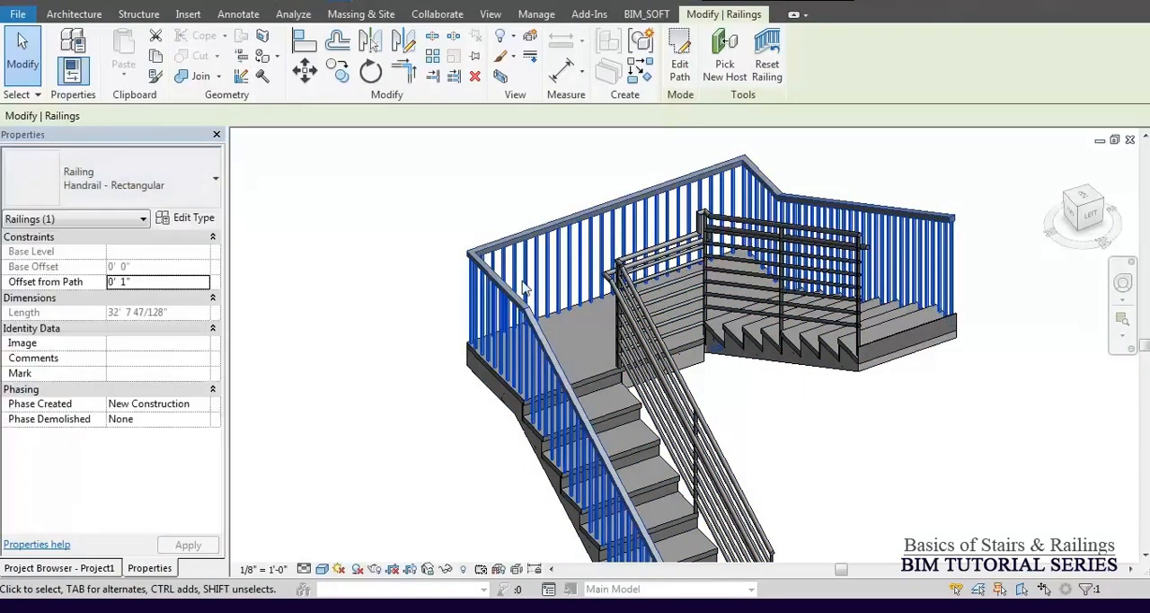
left_click(408, 192)
left_click(562, 243)
Try the Glass Panel - Bottom Fill type on the outer railing and undo that change.
left_click(123, 183)
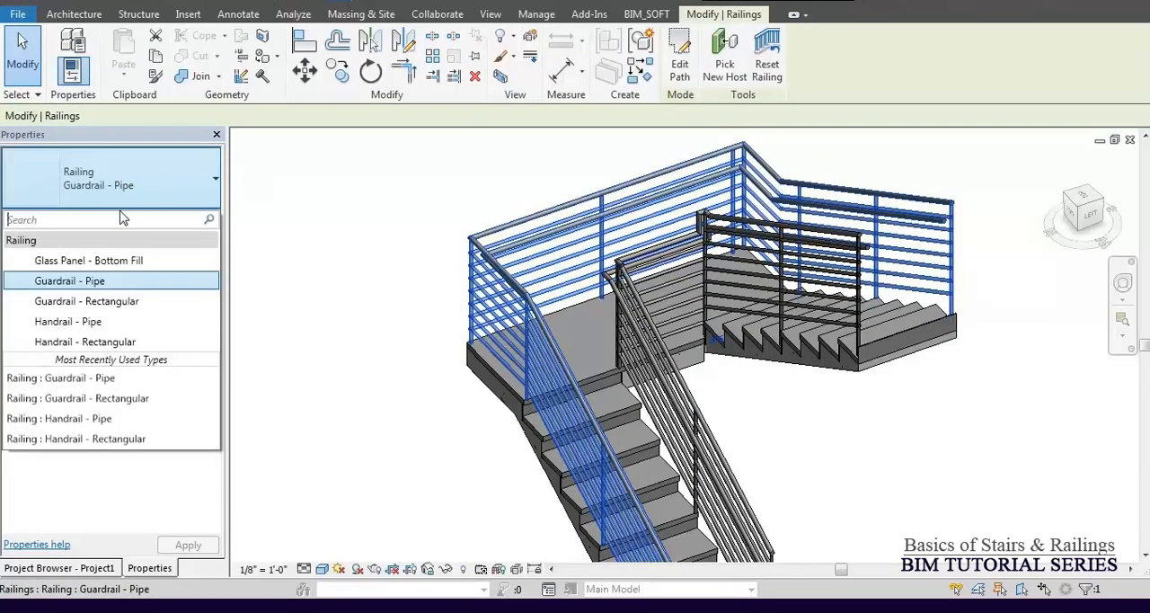
left_click(409, 186)
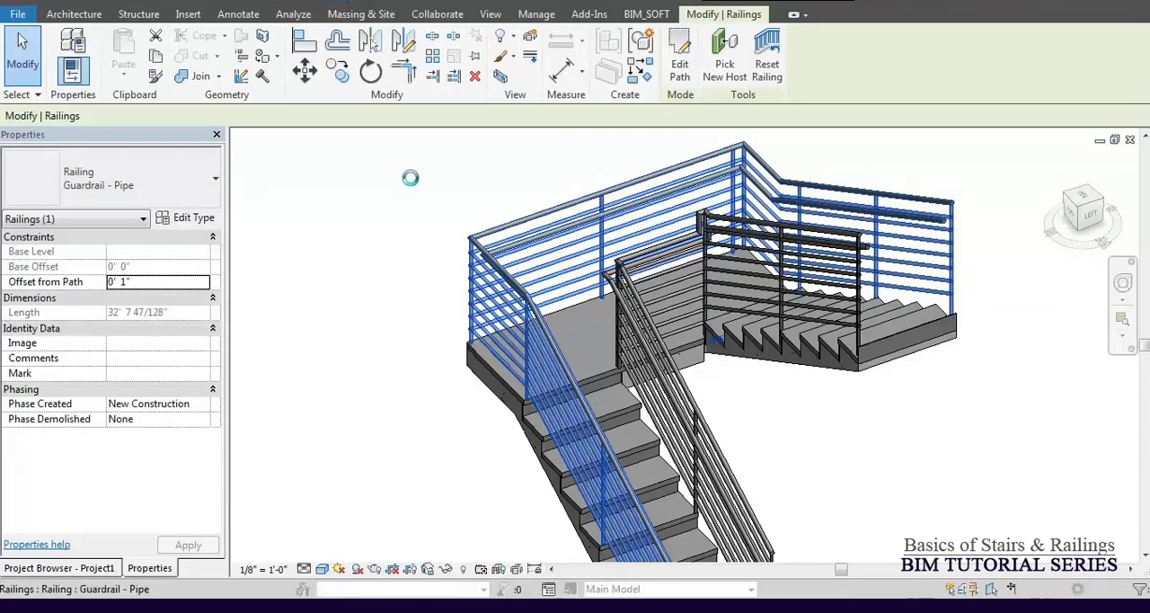
left_click(411, 186)
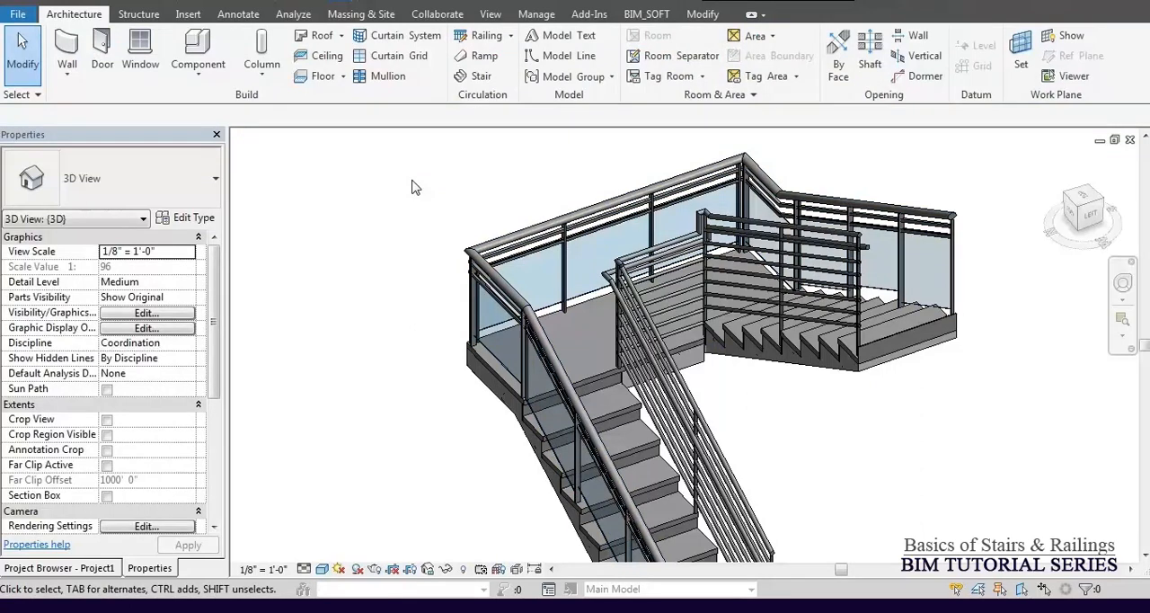
key("ctrl+z")
Change the inner stair railing's type to Handrail - Rectangular.
left_click(651, 289)
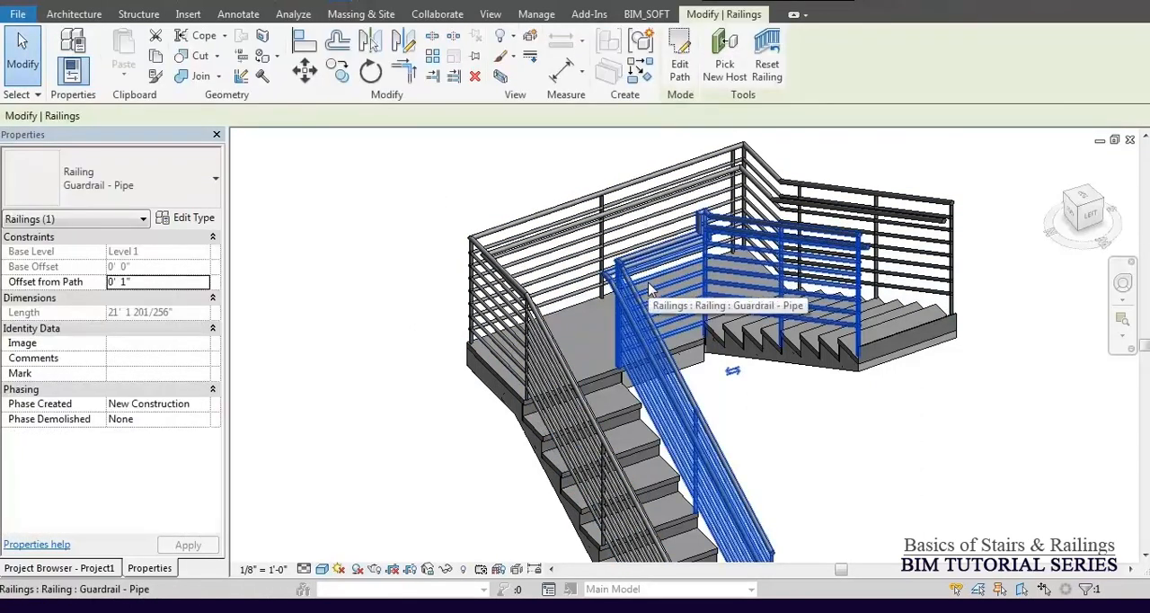
scroll(650, 289, "down", 2)
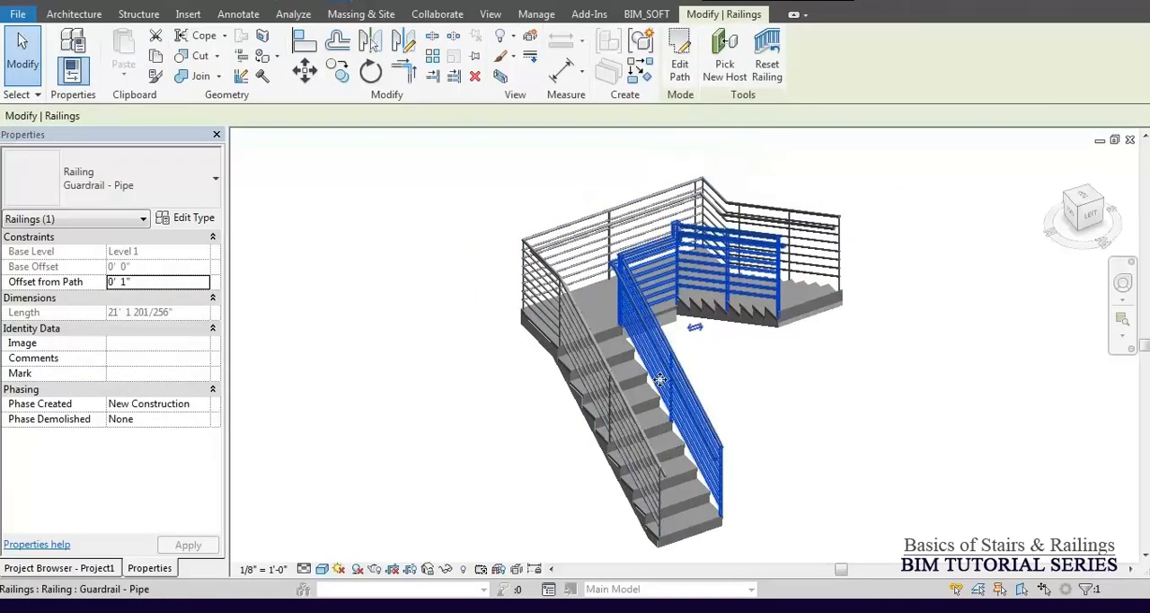
left_click(151, 191)
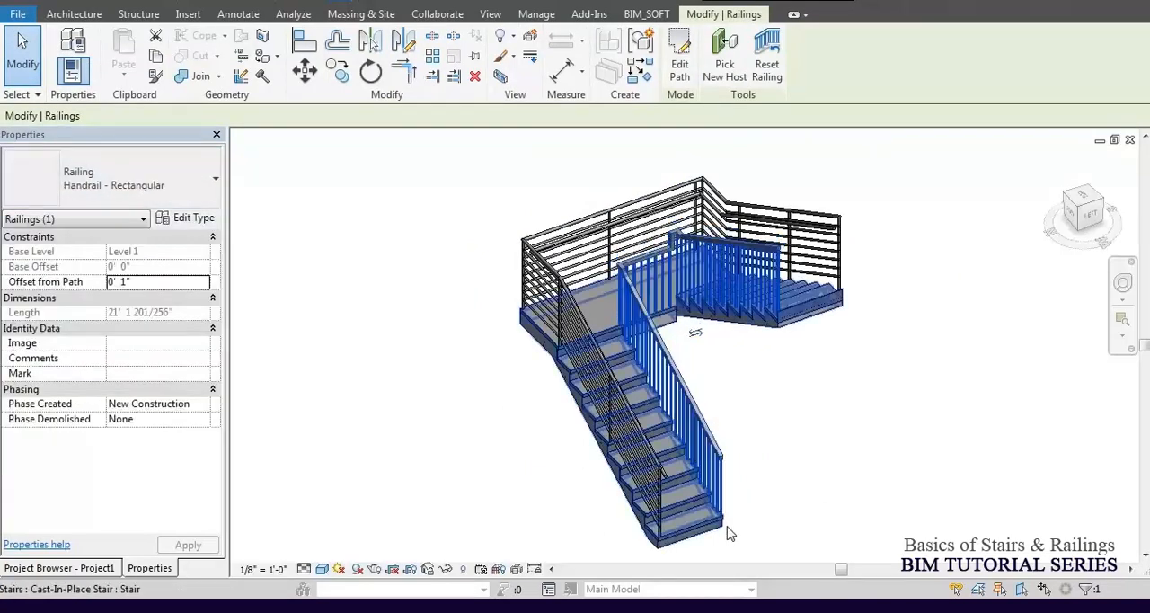
Review the non-continuous rail structure of the inner railing's Handrail - Rectangular type without changing it.
scroll(733, 519, "up", 4)
middle_click_drag(647, 492, 708, 435)
left_click(186, 218)
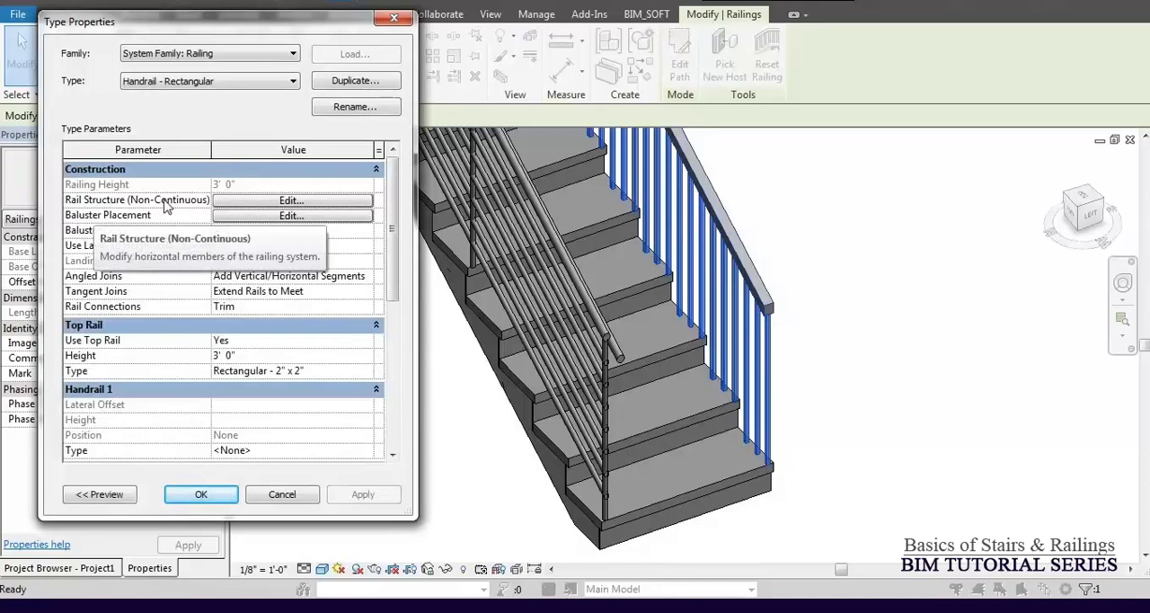
left_click(237, 205)
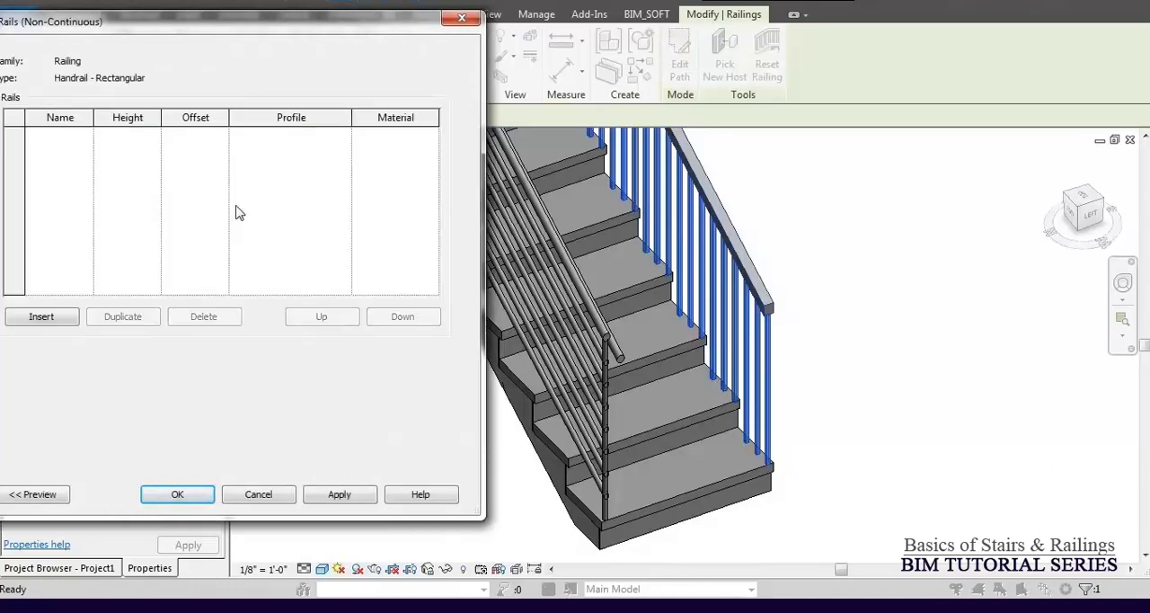
left_click_drag(197, 32, 252, 48)
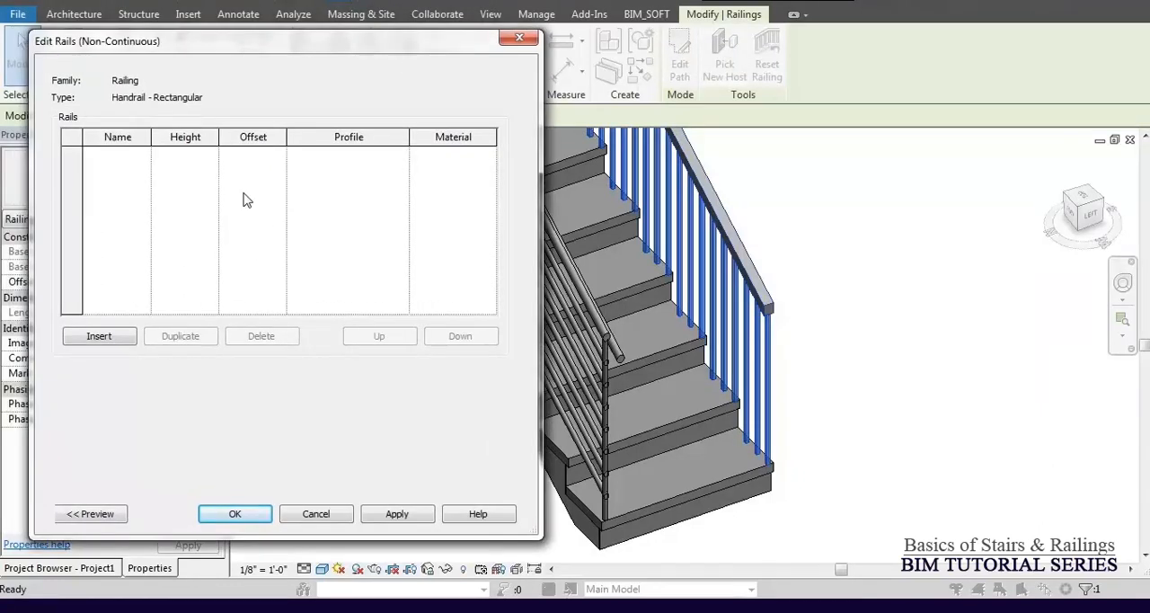
key("Escape")
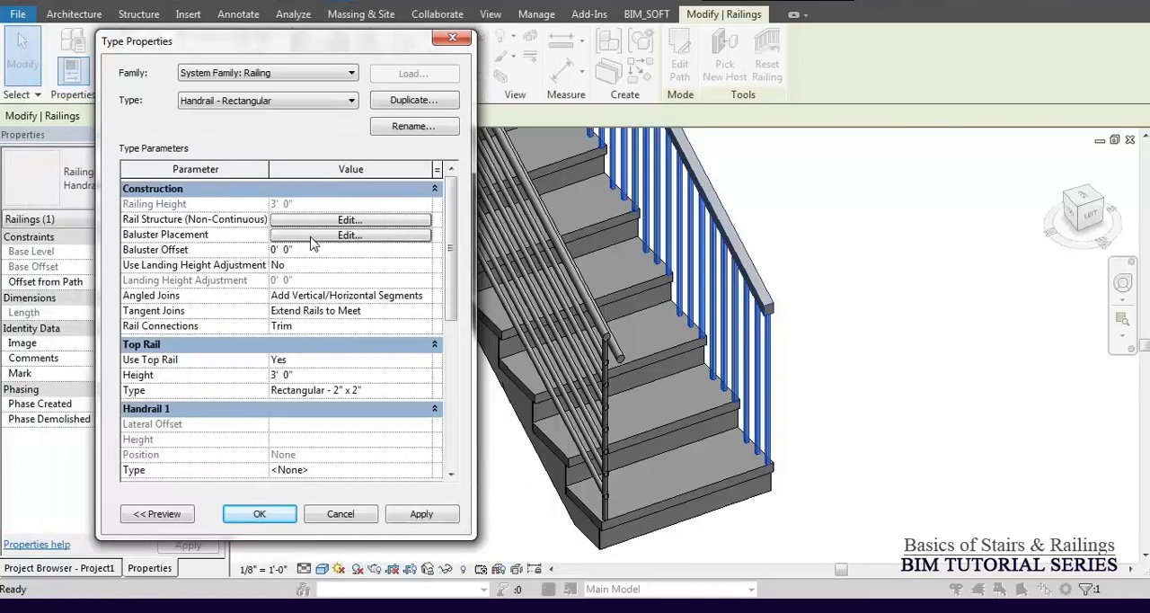
Enable Use Baluster Per Tread On Stairs in the Handrail - Rectangular type's baluster placement and accept the type settings.
left_click(312, 237)
left_click_drag(321, 43, 393, 23)
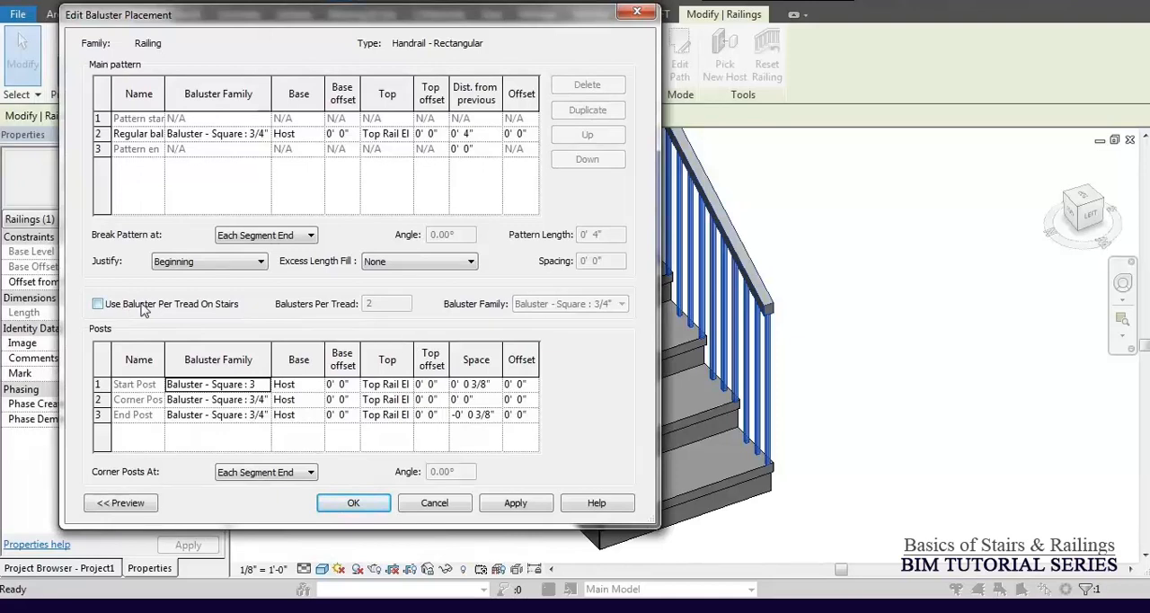
left_click(98, 305)
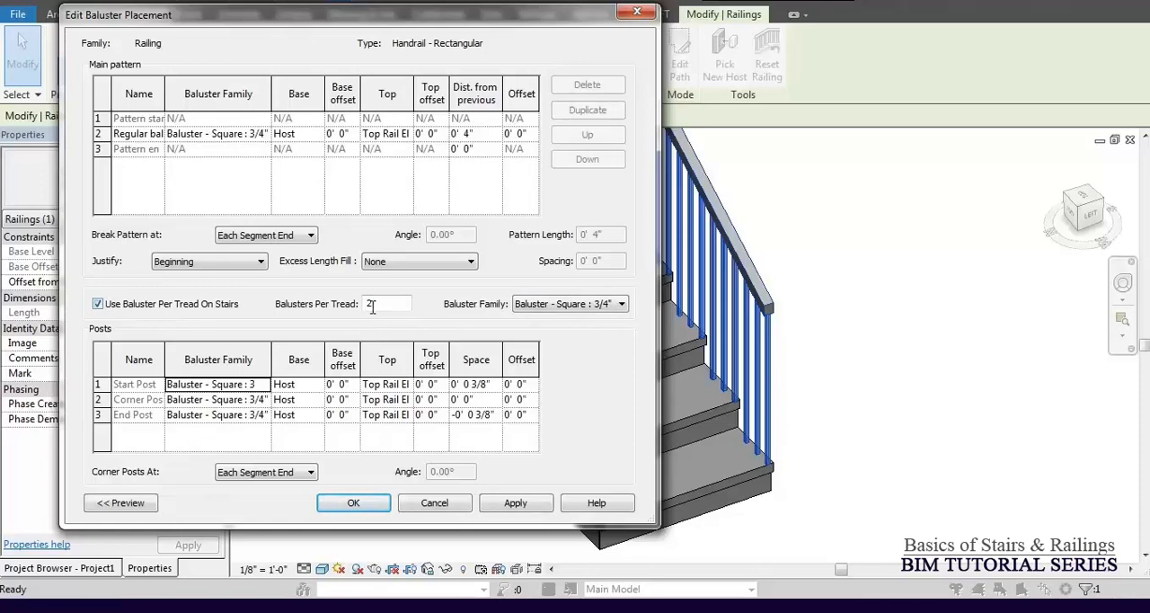
left_click(356, 503)
left_click(351, 503)
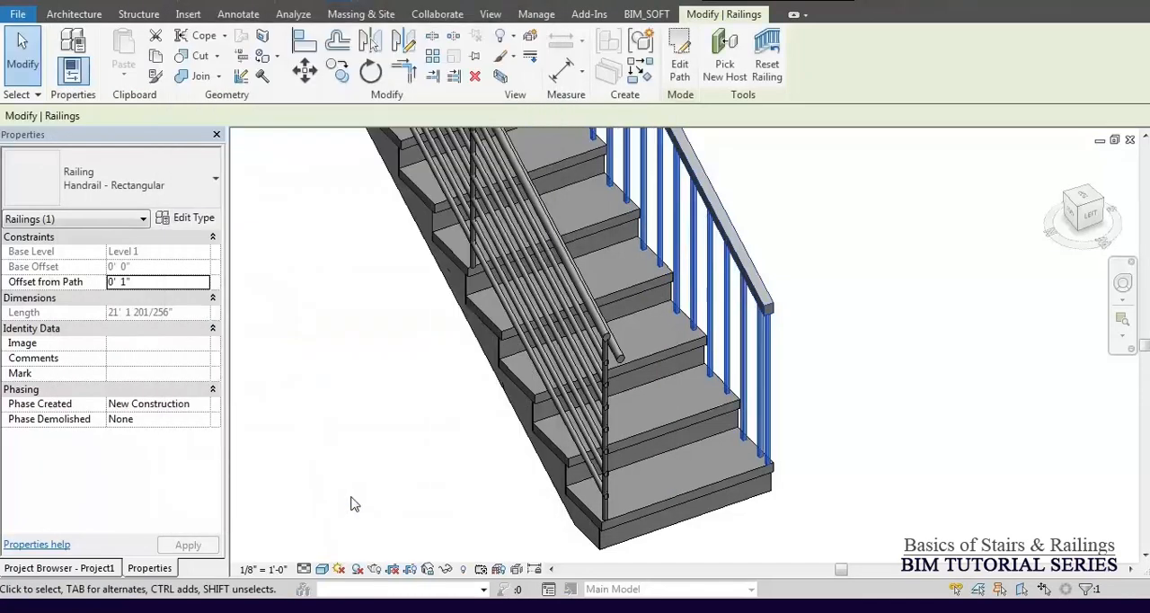
Examine how the inner railing's balusters sit on the treads of both stair runs.
middle_click_drag(531, 465, 588, 477, "shift")
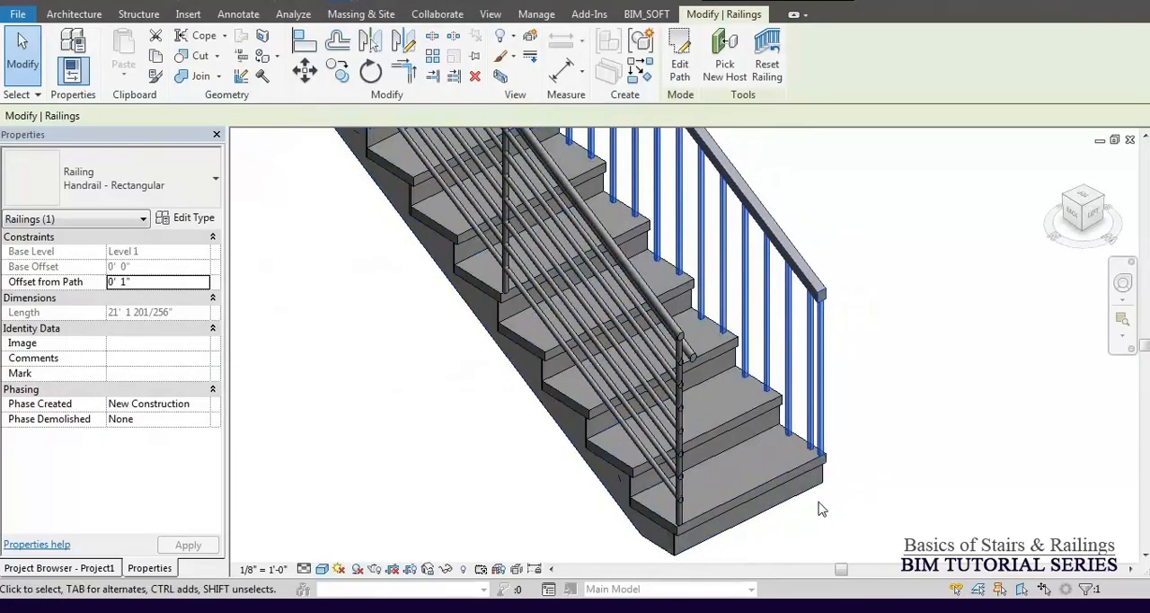
middle_click_drag(757, 441, 884, 457, "shift")
scroll(814, 465, "up", 5)
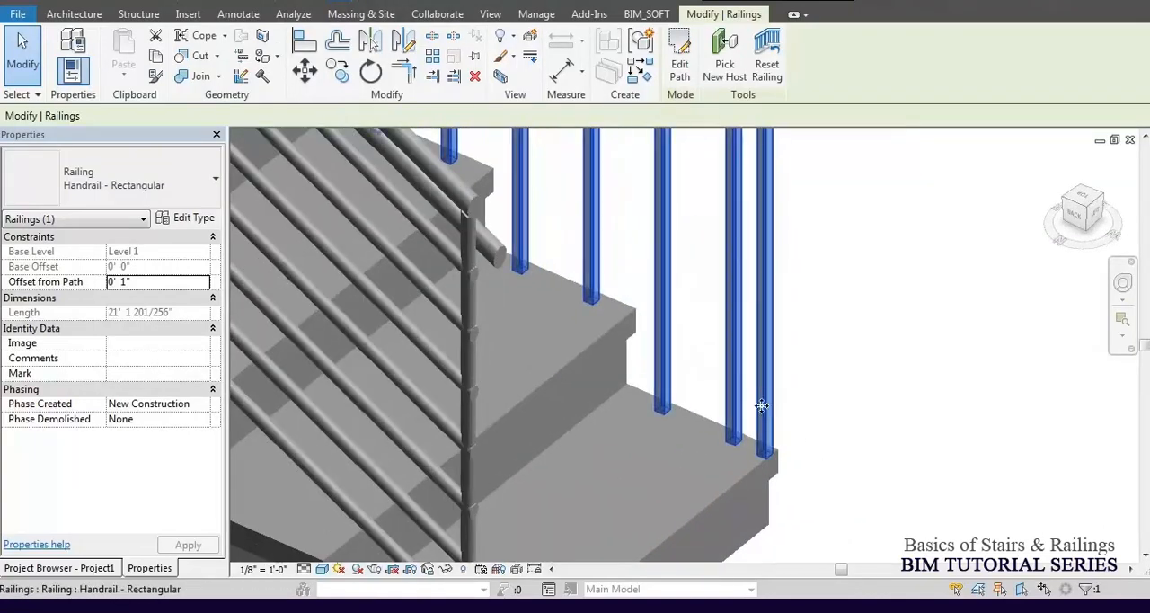
middle_click_drag(758, 413, 679, 452)
middle_click_drag(501, 302, 621, 425)
scroll(622, 424, "down", 2)
middle_click_drag(594, 264, 588, 347)
scroll(519, 299, "up", 3)
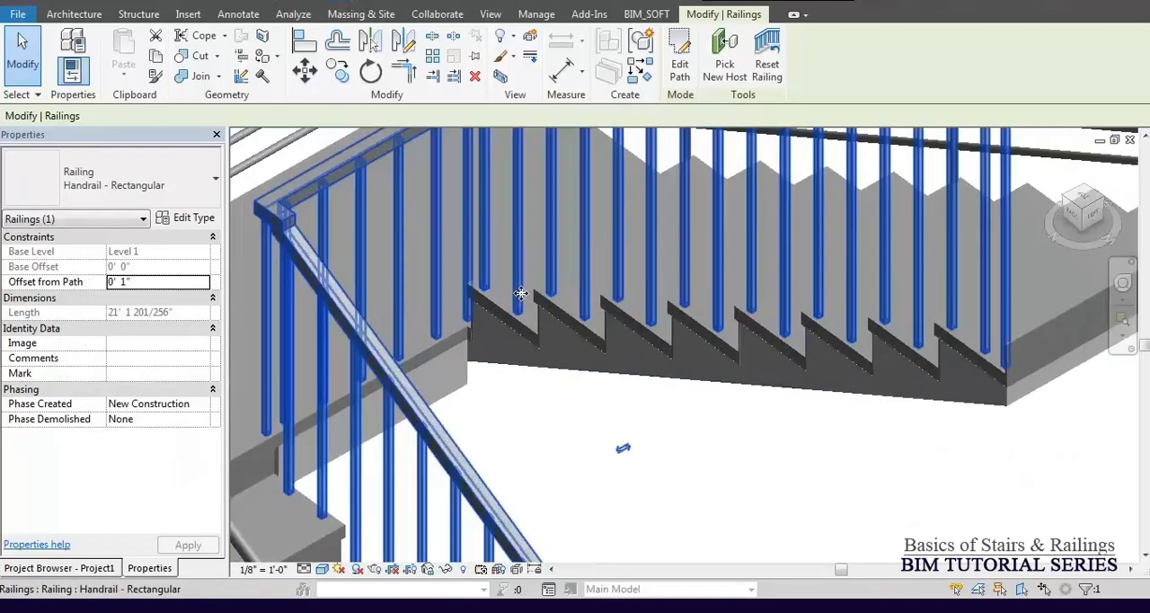
middle_click_drag(724, 329, 595, 316)
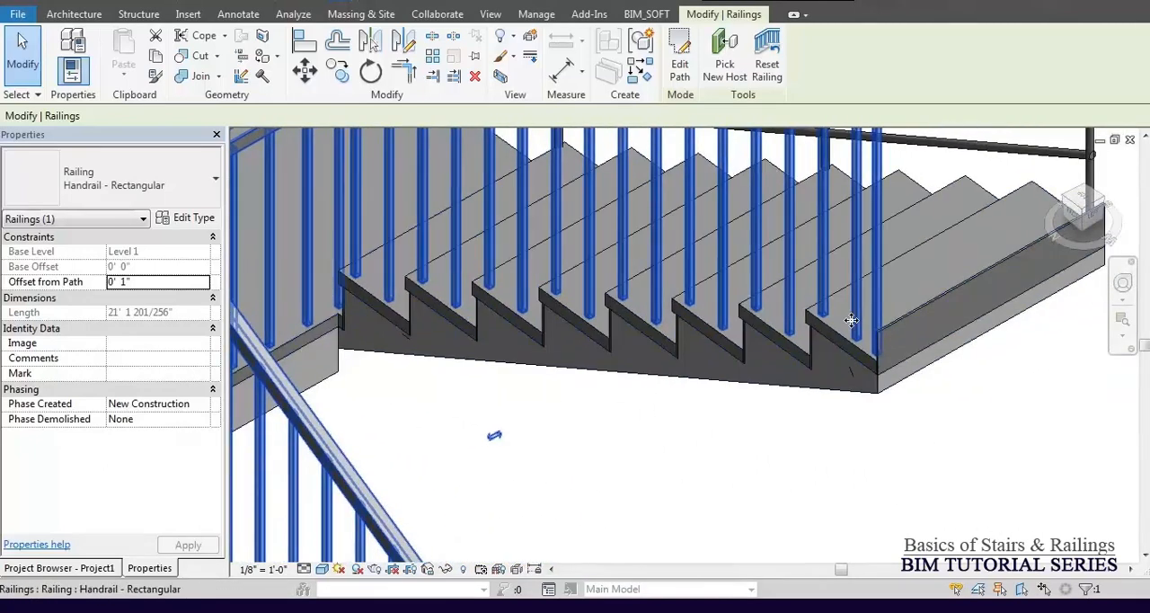
left_click(832, 470)
scroll(836, 378, "down", 4)
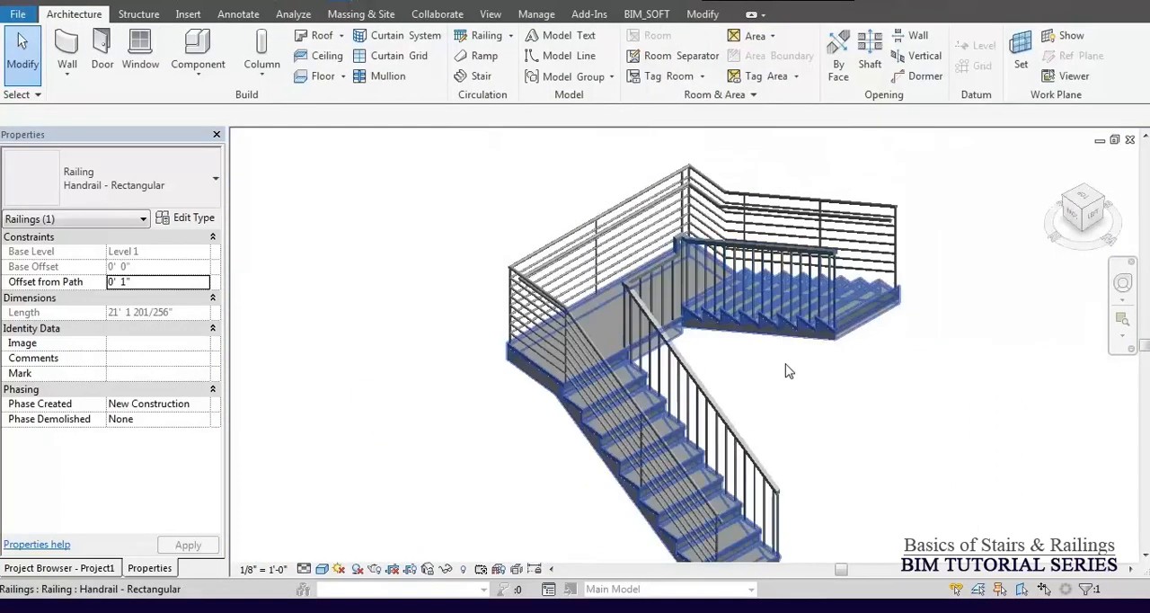
Set Balusters Per Tread to 1 in the inner railing's Handrail - Rectangular baluster placement and accept the type settings.
left_click(735, 428)
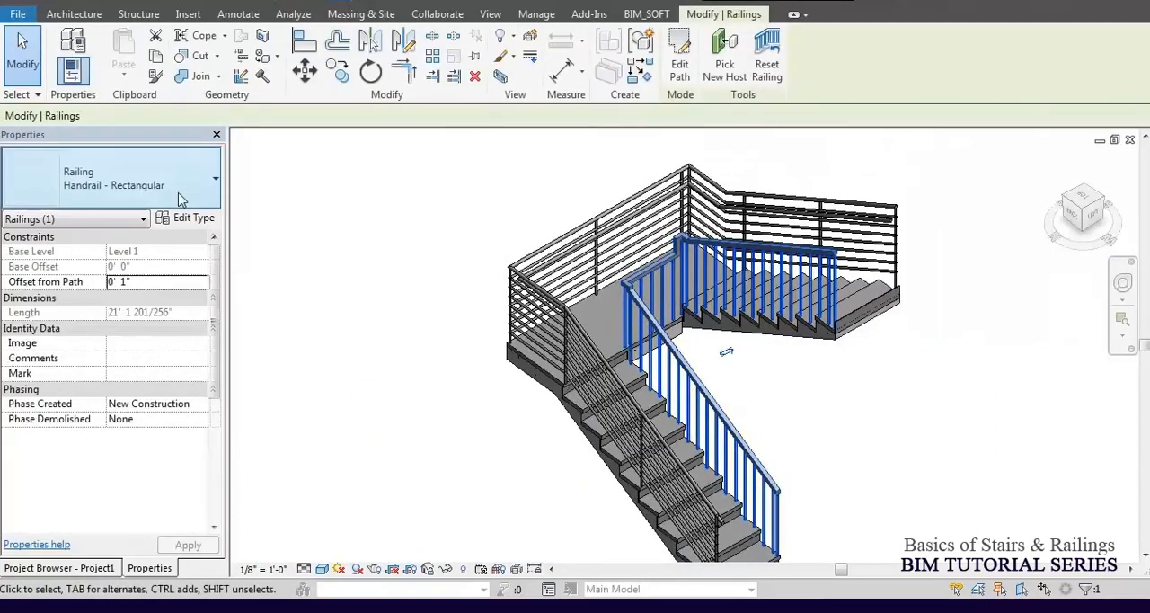
left_click(184, 219)
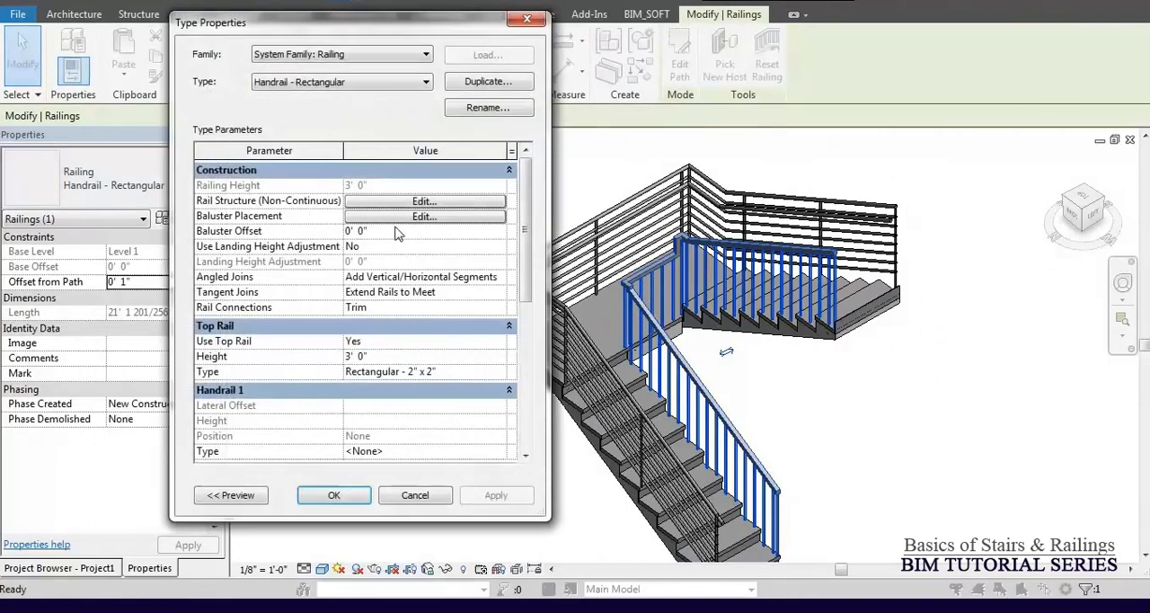
left_click(424, 217)
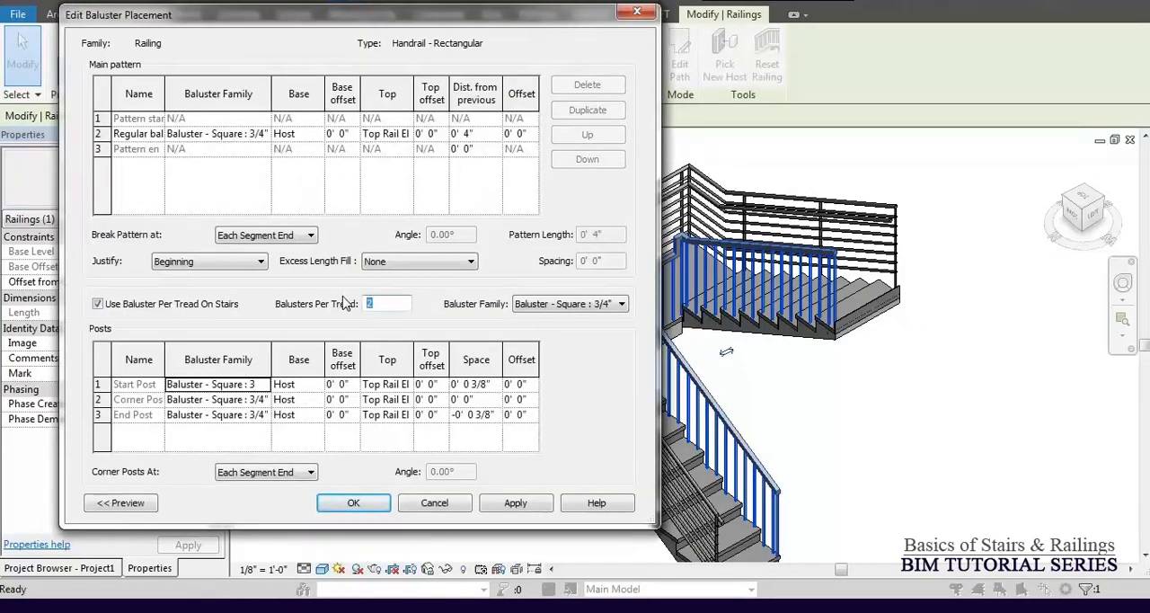
left_click(378, 503)
left_click(328, 496)
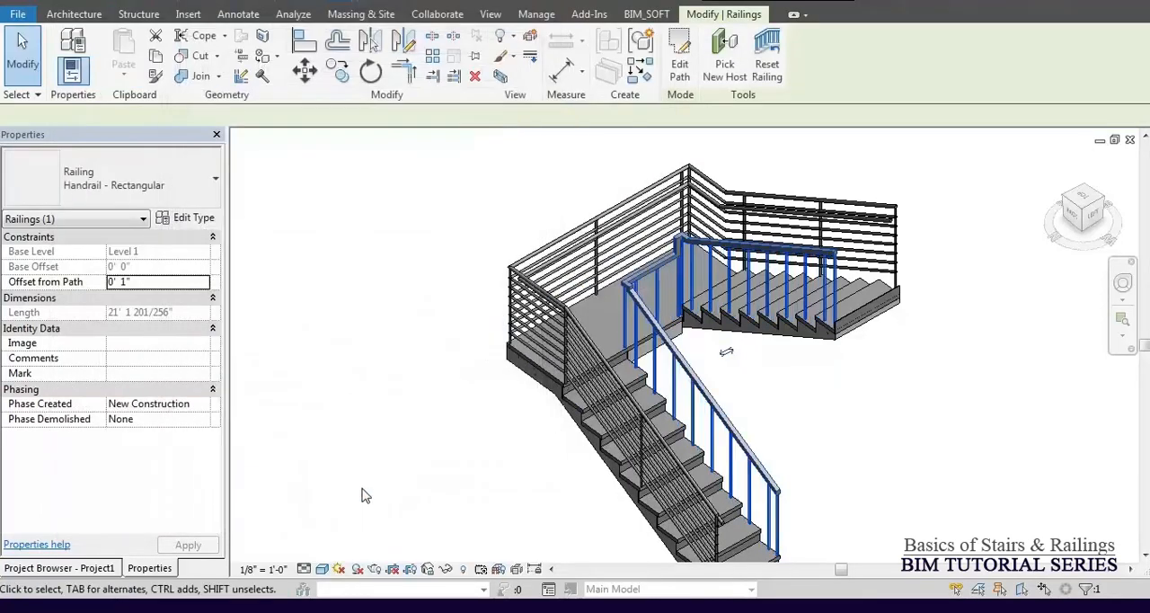
Examine the inner railing's balusters on the lower run and review the Handrail - Rectangular type parameters.
left_click(806, 475)
scroll(769, 454, "up", 4)
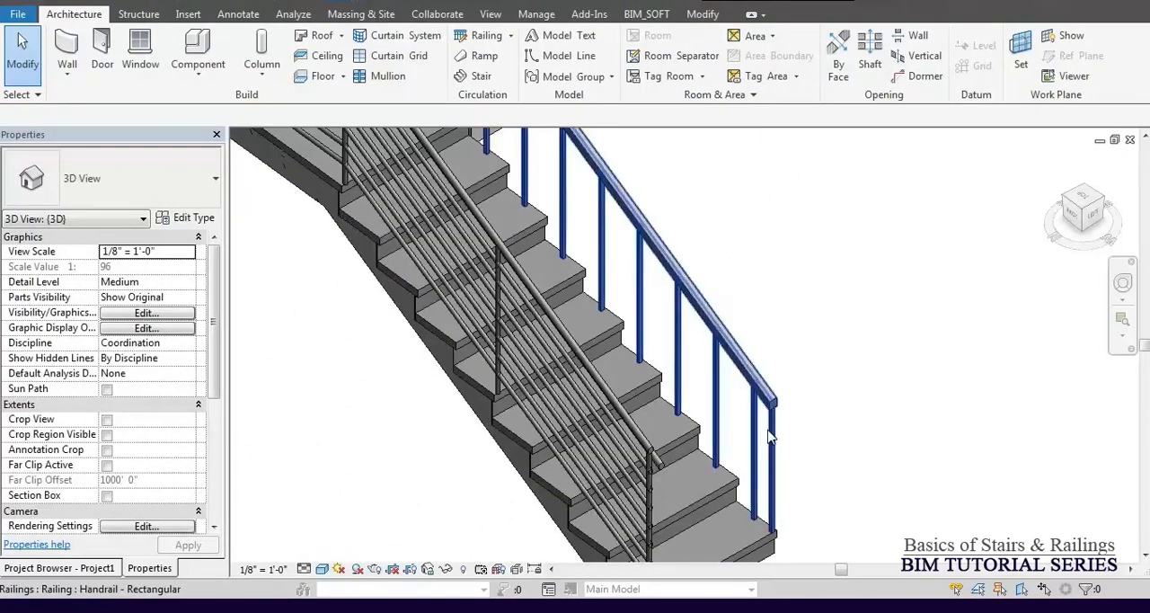
left_click(764, 438)
scroll(760, 434, "down", 3)
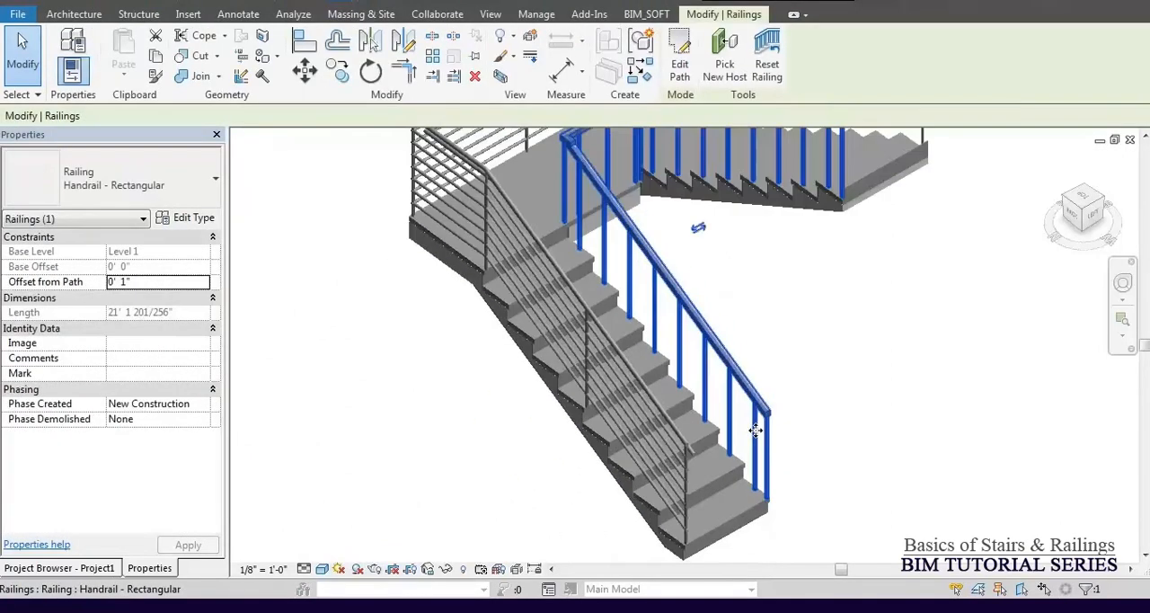
left_click(187, 219)
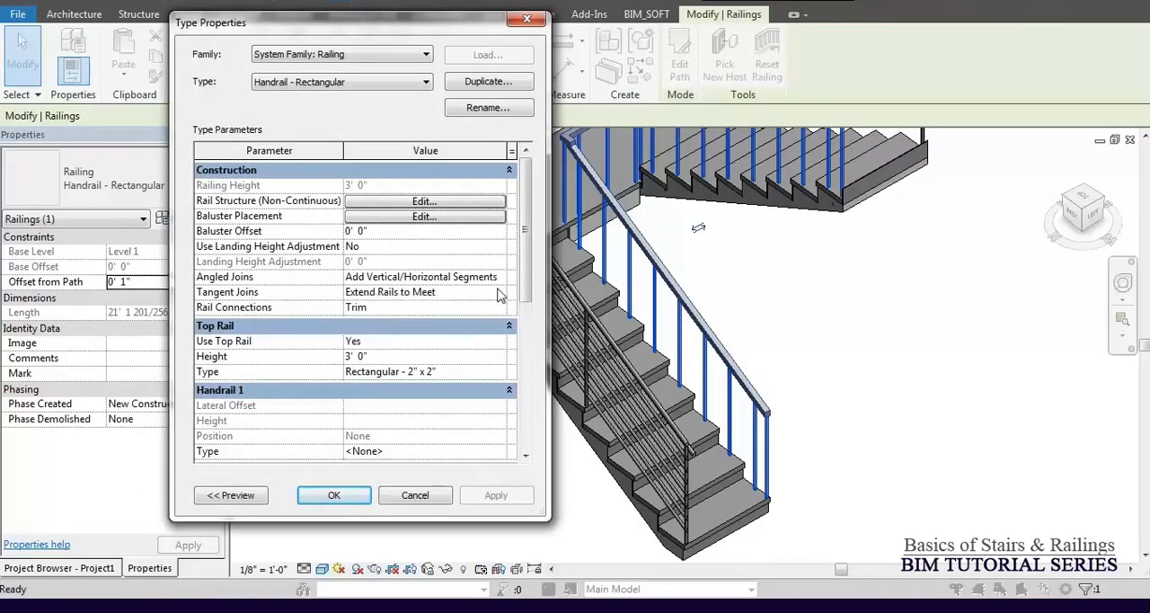
mouse_move(524, 288)
left_mouse_down()
mouse_move(521, 346)
mouse_move(530, 302)
left_mouse_up()
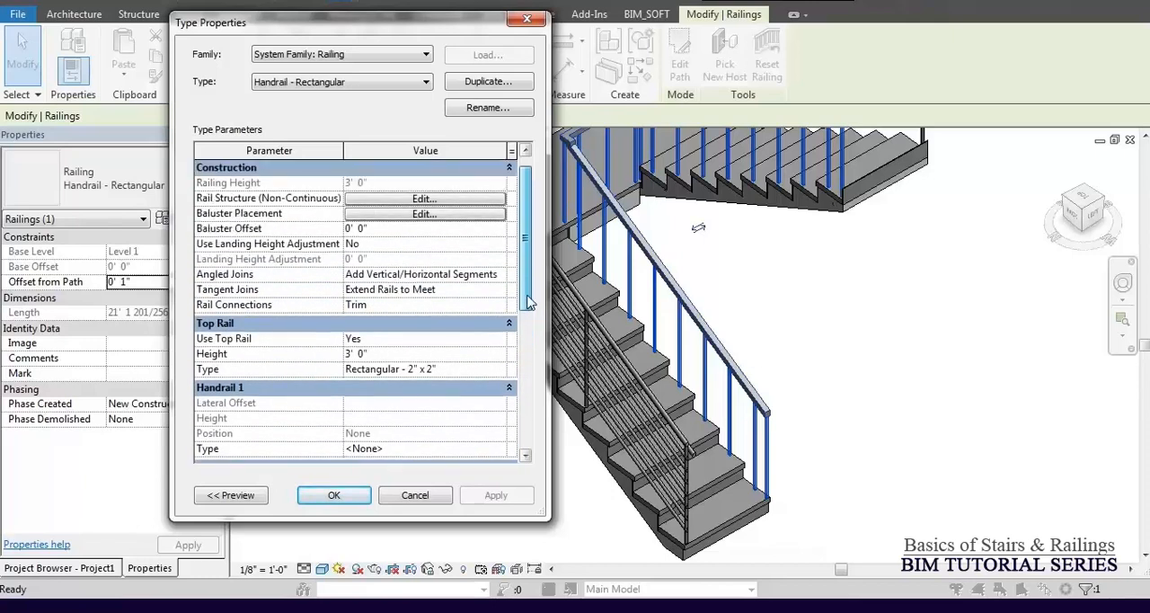
left_click(353, 495)
scroll(557, 337, "down", 3)
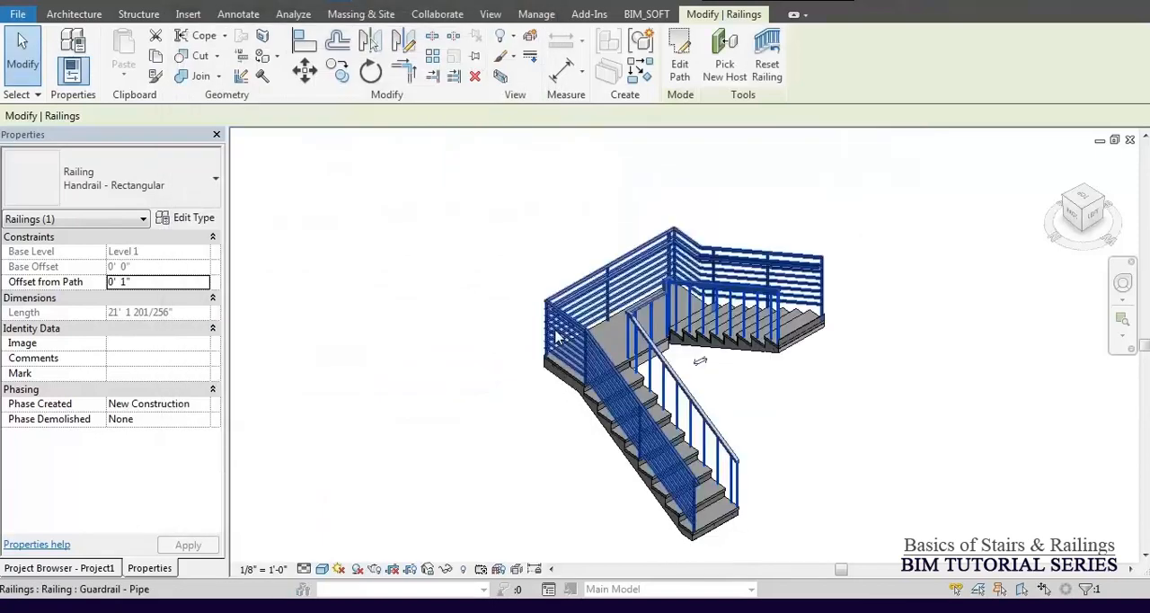
Change the inner stair railing's type to Guardrail - Pipe.
left_click(579, 297)
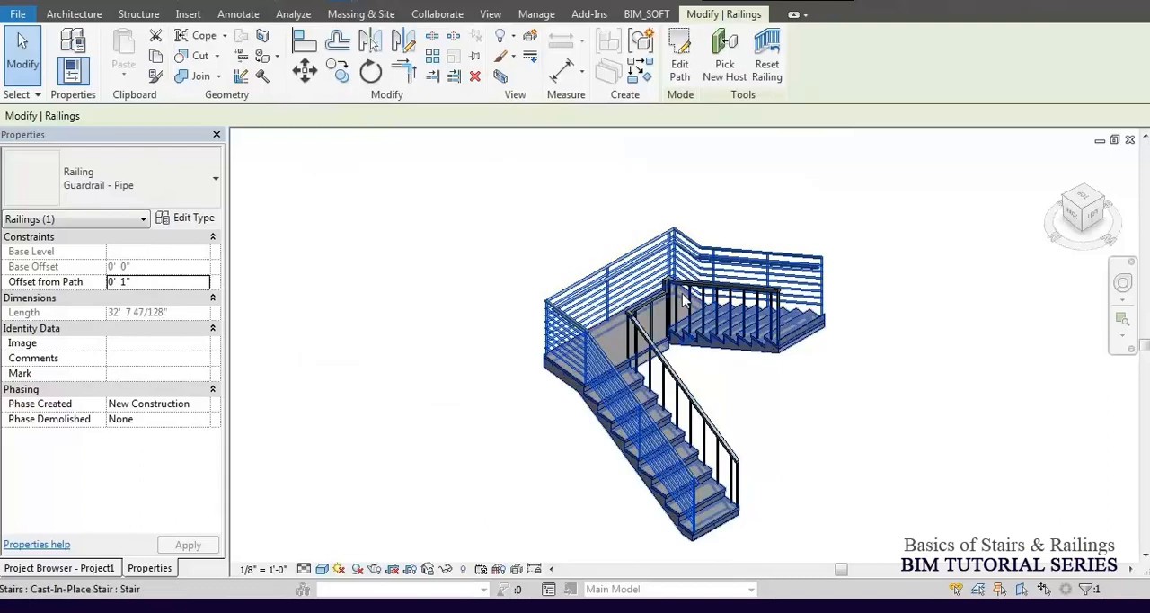
key("Escape")
left_click(659, 316)
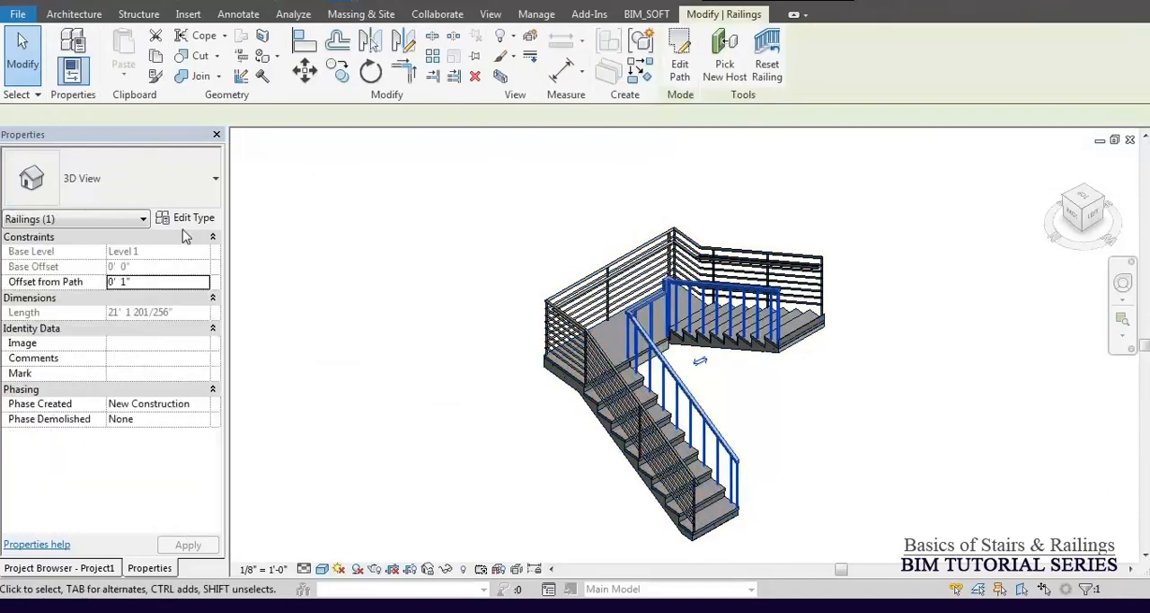
left_click(148, 204)
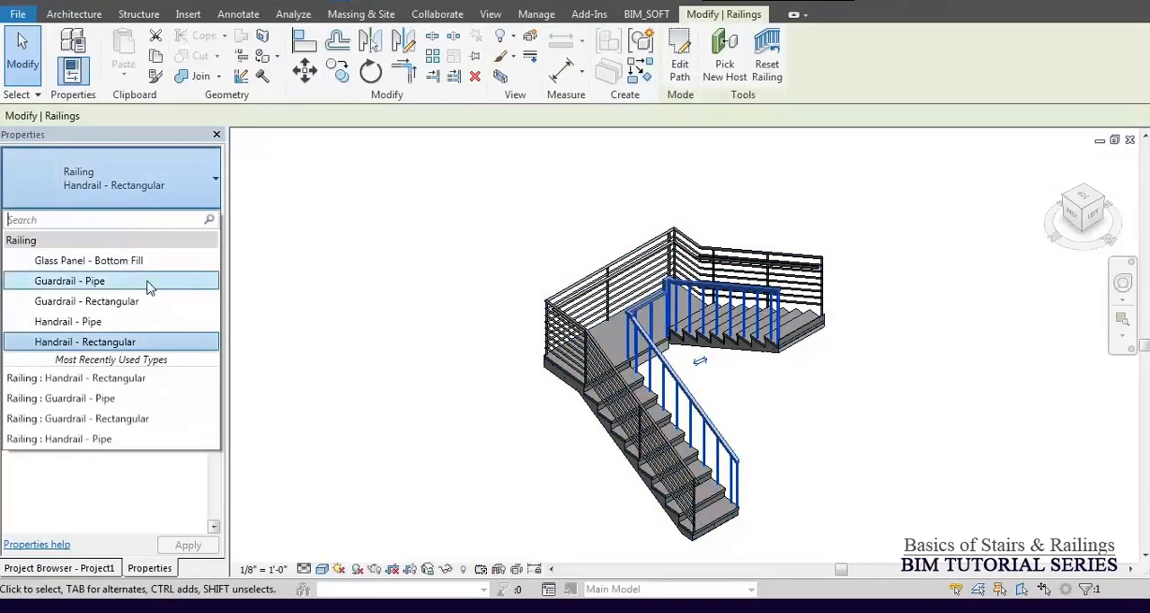
left_click(147, 281)
left_click(830, 432)
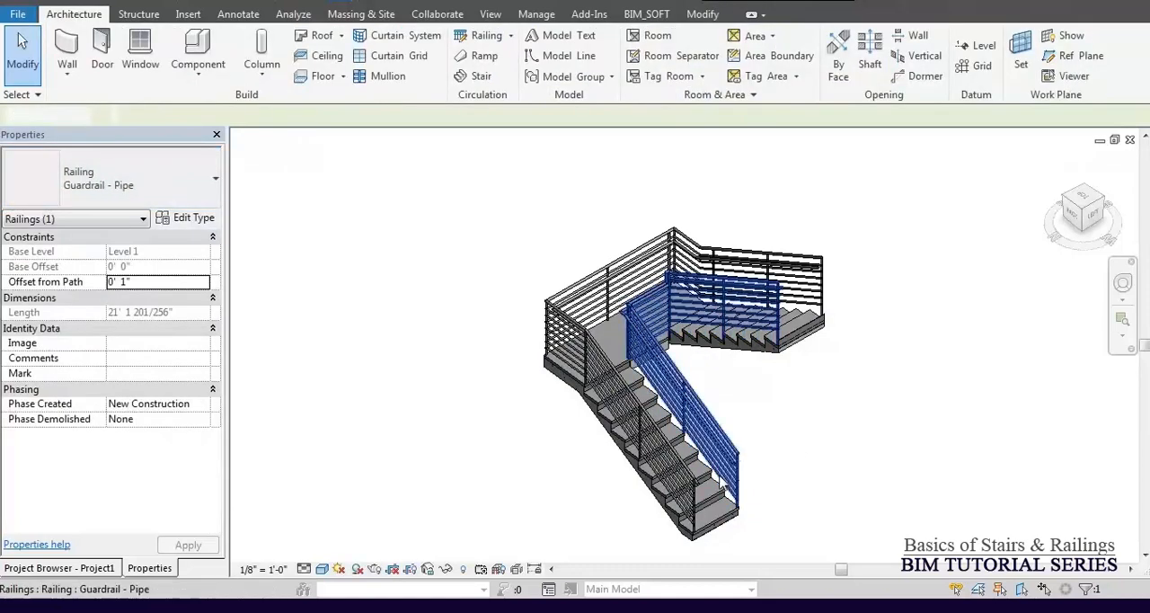
Enable Use Baluster Per Tread On Stairs for the Guardrail - Pipe type with 1 baluster per tread.
scroll(722, 483, "up", 2)
scroll(722, 483, "up", 2)
scroll(722, 483, "down", 2)
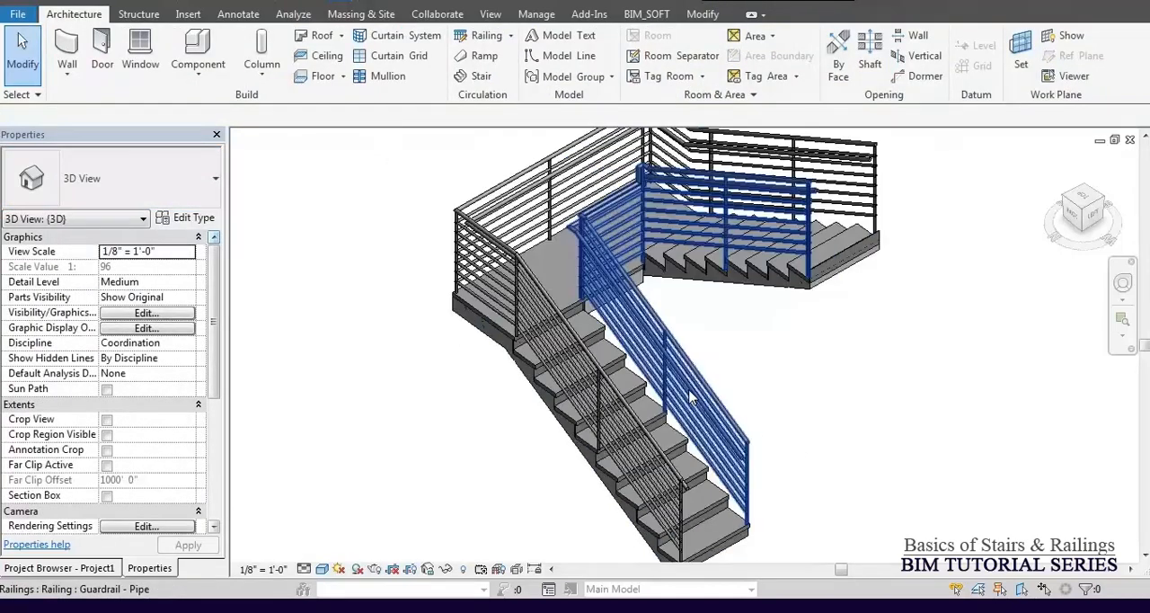
left_click(728, 481)
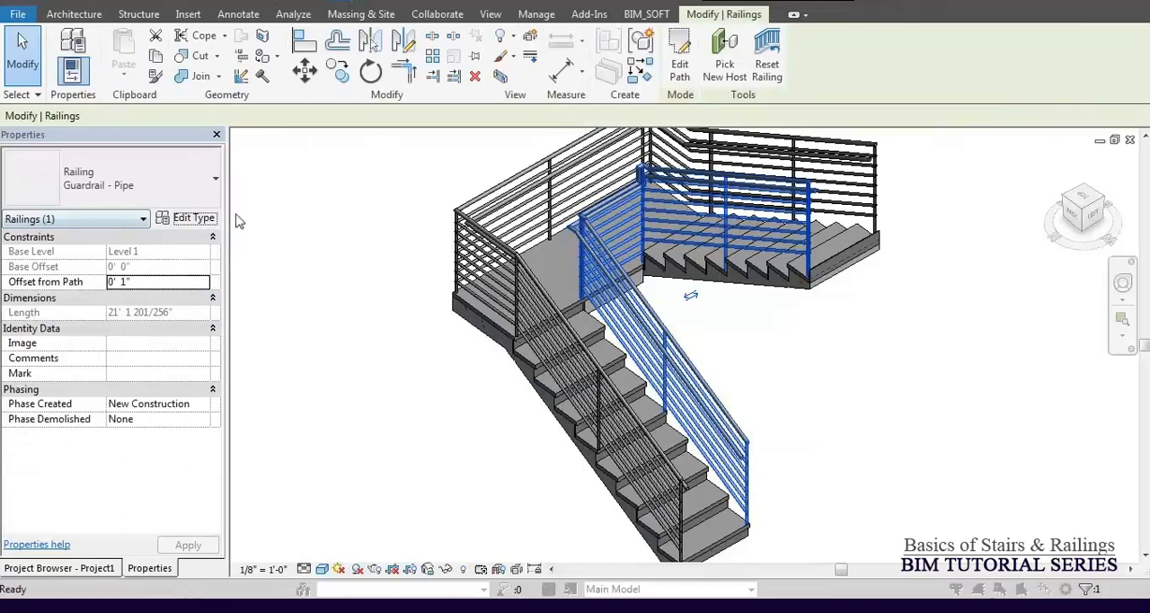
left_click(192, 217)
left_click(354, 224)
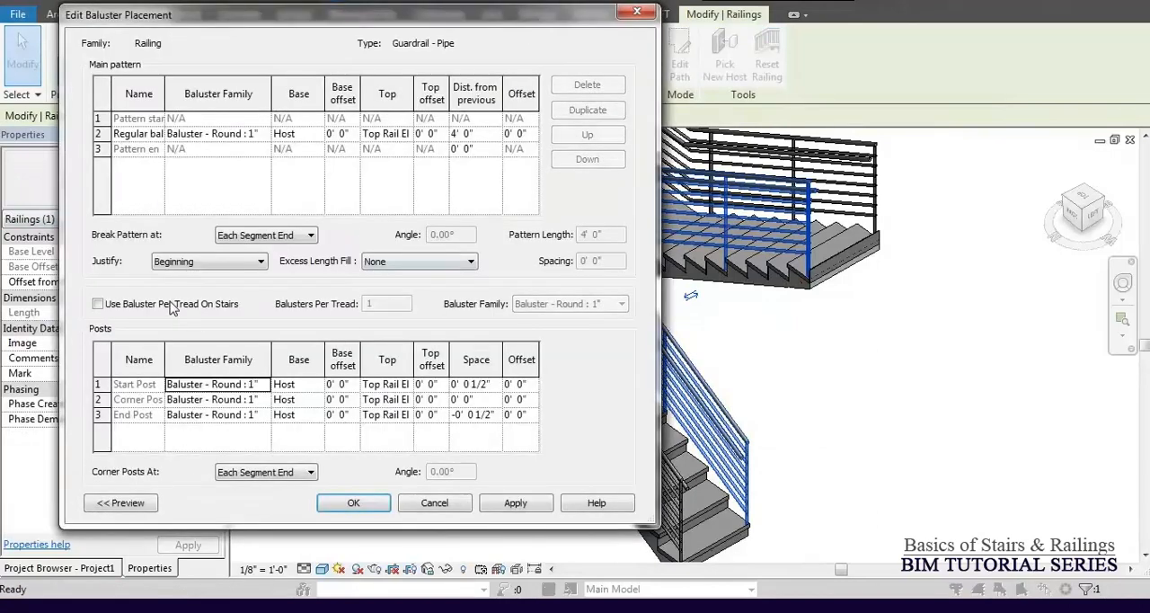
left_click(348, 505)
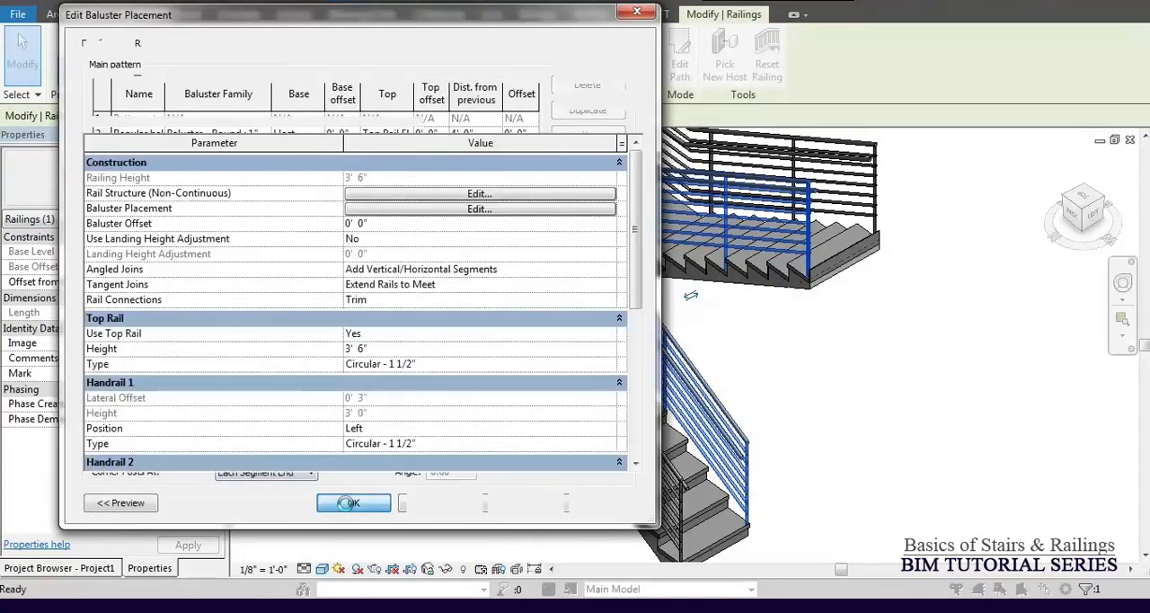
left_click(334, 495)
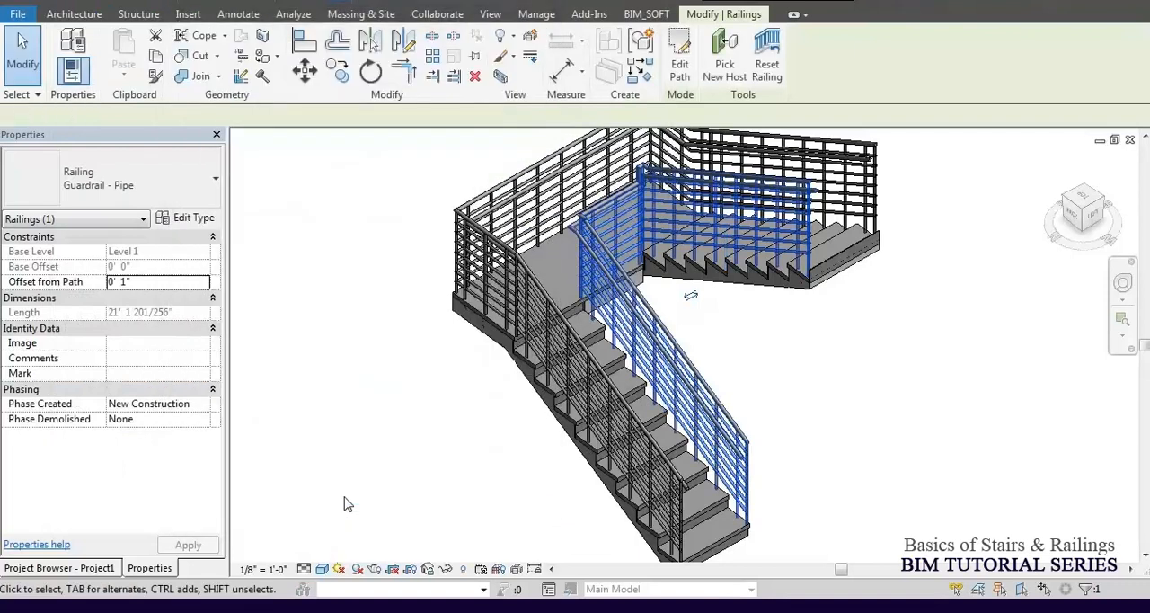
Examine the pipe guardrails' balusters along both stair runs and at the upper end of the stair.
left_click(805, 424)
scroll(700, 481, "up", 3)
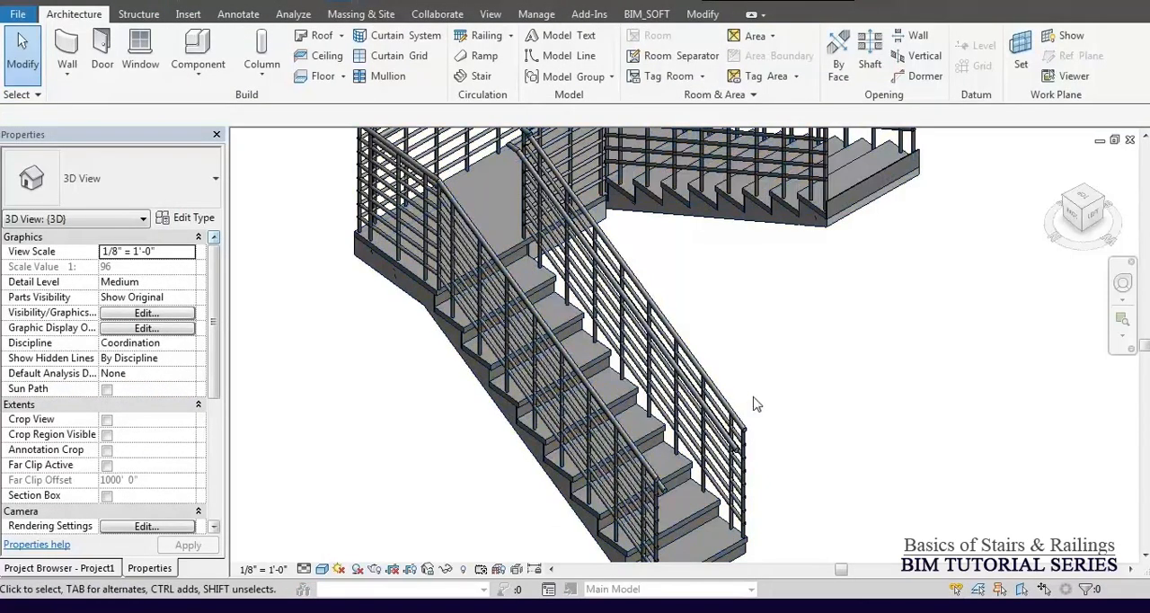
scroll(755, 404, "down", 4)
middle_click_drag(799, 372, 798, 337, "shift")
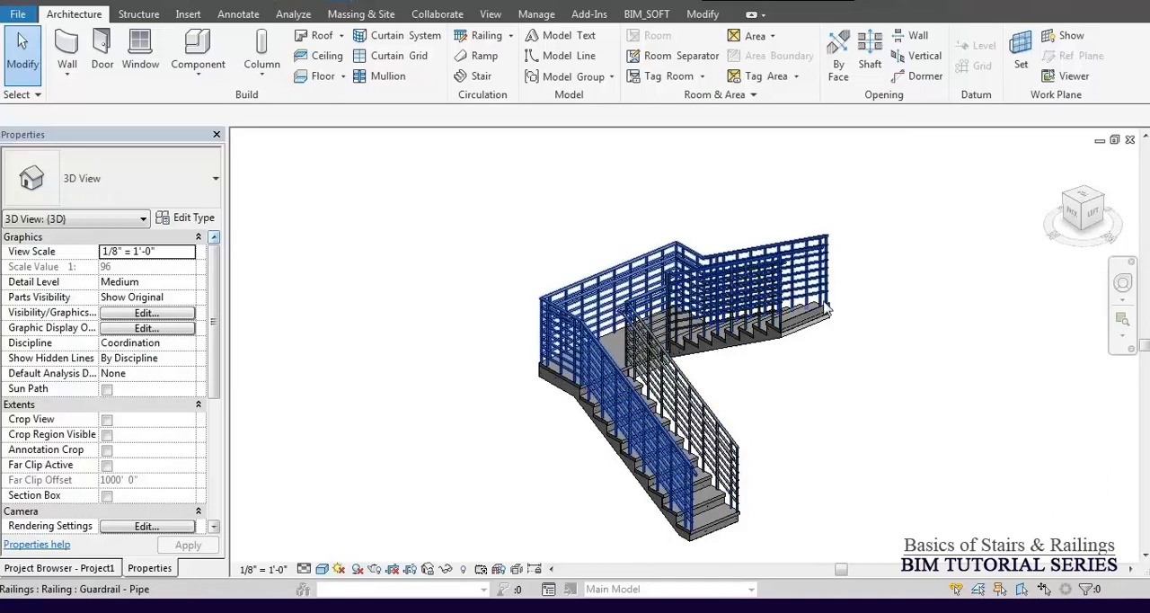
scroll(843, 320, "up", 3)
scroll(843, 320, "up", 3)
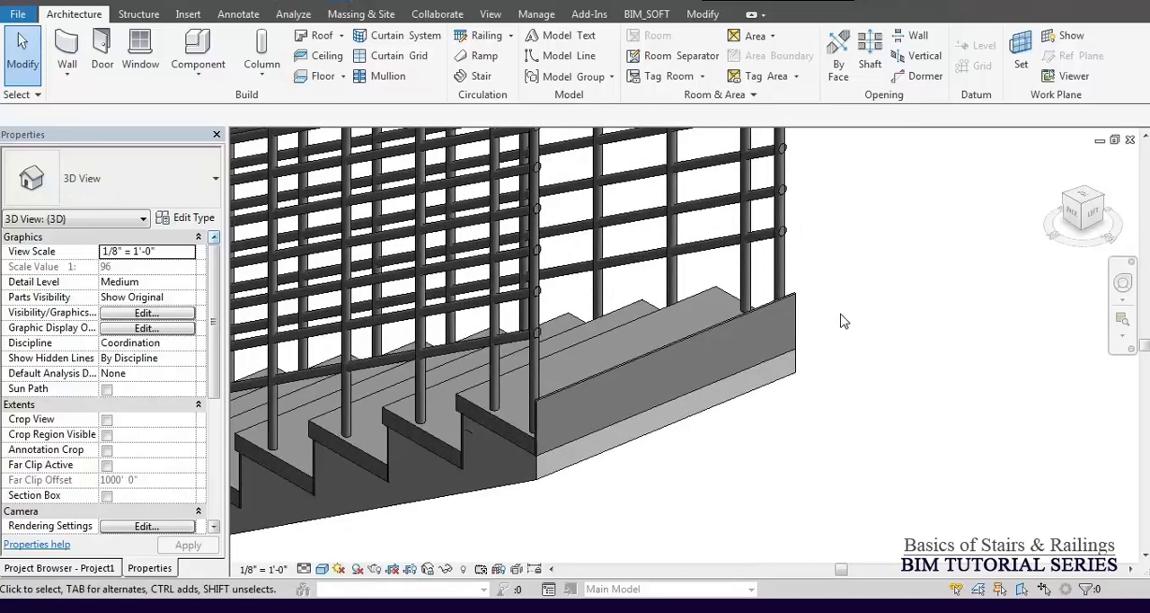
scroll(843, 320, "down", 5)
middle_click_drag(668, 356, 685, 421, "shift")
scroll(759, 353, "up", 3)
scroll(751, 364, "down", 5)
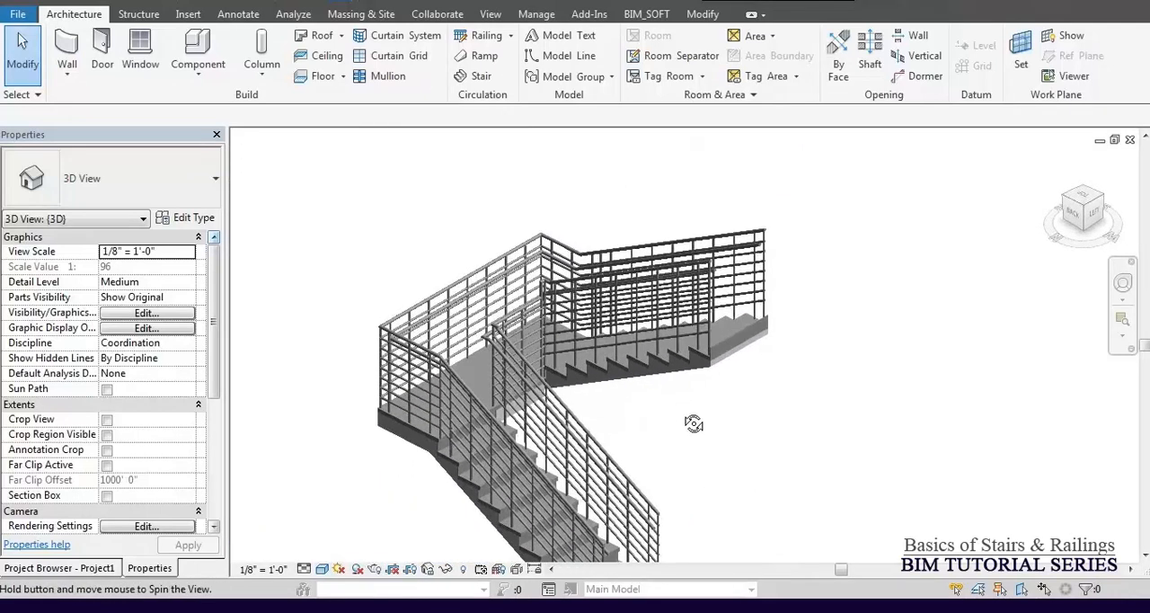
scroll(674, 404, "down", 3)
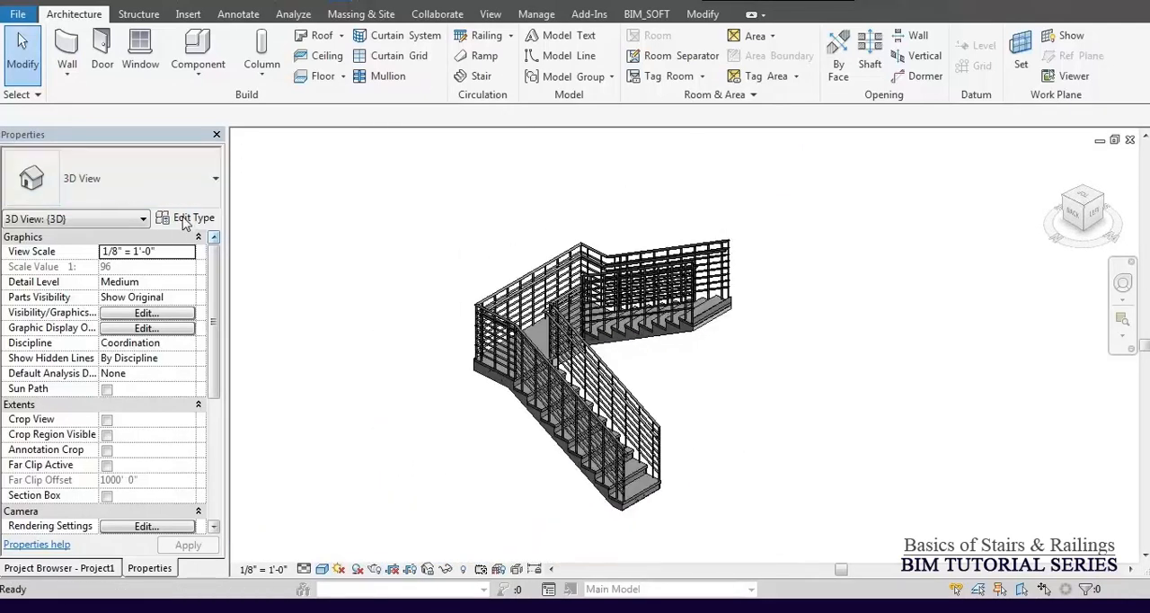